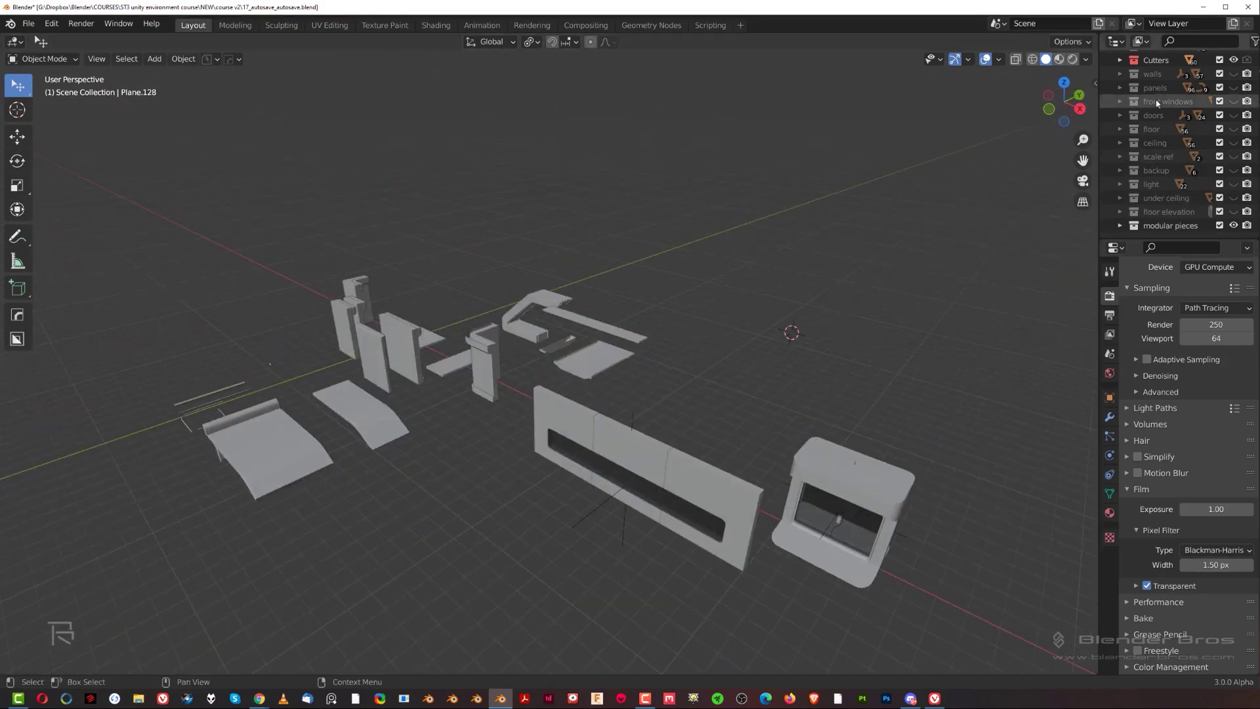
# Show the hidden collections from walls through ceiling to view the assembled environment, and hide them again.
pyautogui.moveTo(1234, 73); pyautogui.dragTo(1233, 144)
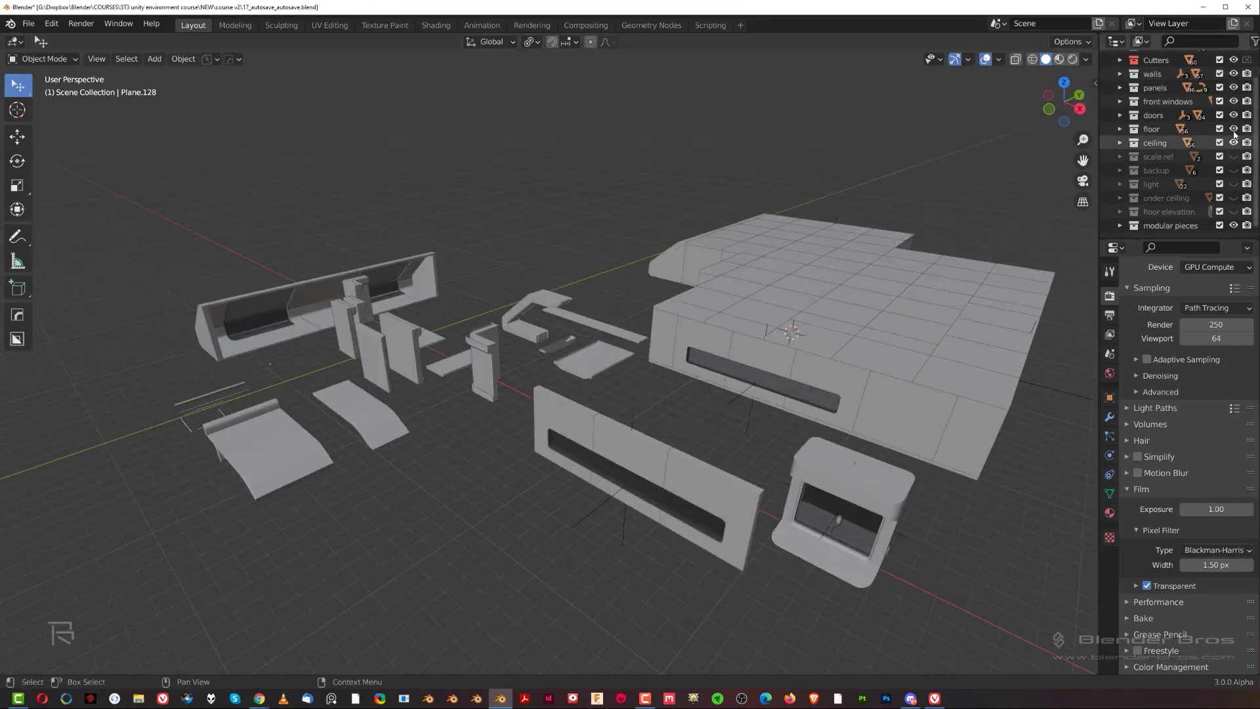
pyautogui.moveTo(1234, 74); pyautogui.dragTo(1234, 211)
pyautogui.scroll(2, 1124, 209)
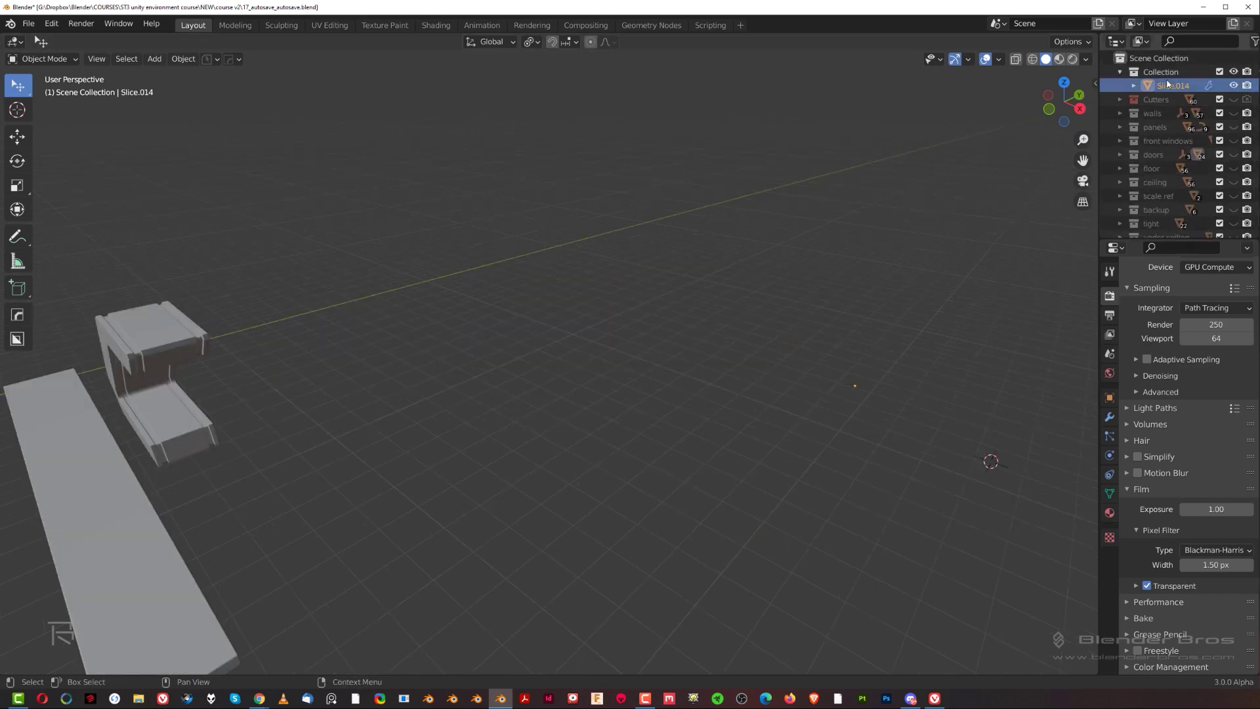
# Delete the leftover Collection with its slice object and move the modular pieces collection to the first place in the outliner.
pyautogui.rightClick(1163, 73)
pyautogui.click(1107, 159)
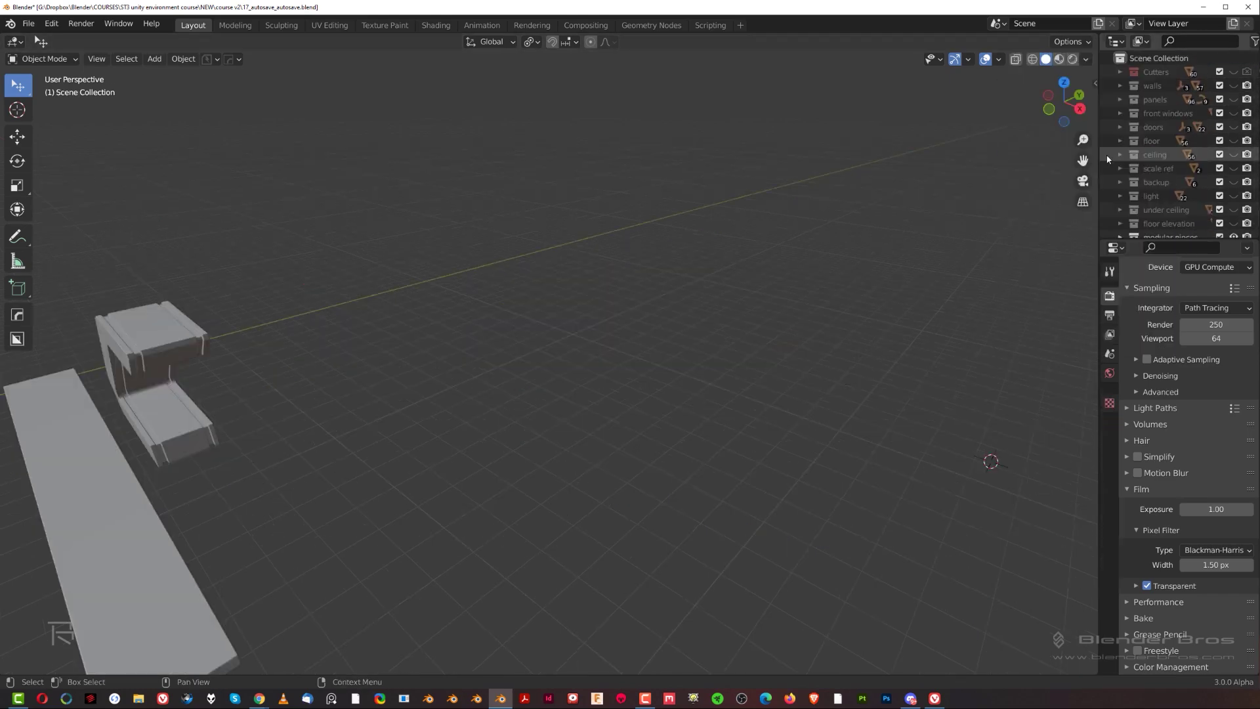
pyautogui.moveTo(768, 307); pyautogui.dragTo(796, 309, button='middle')
pyautogui.scroll(-8, 655, 370)
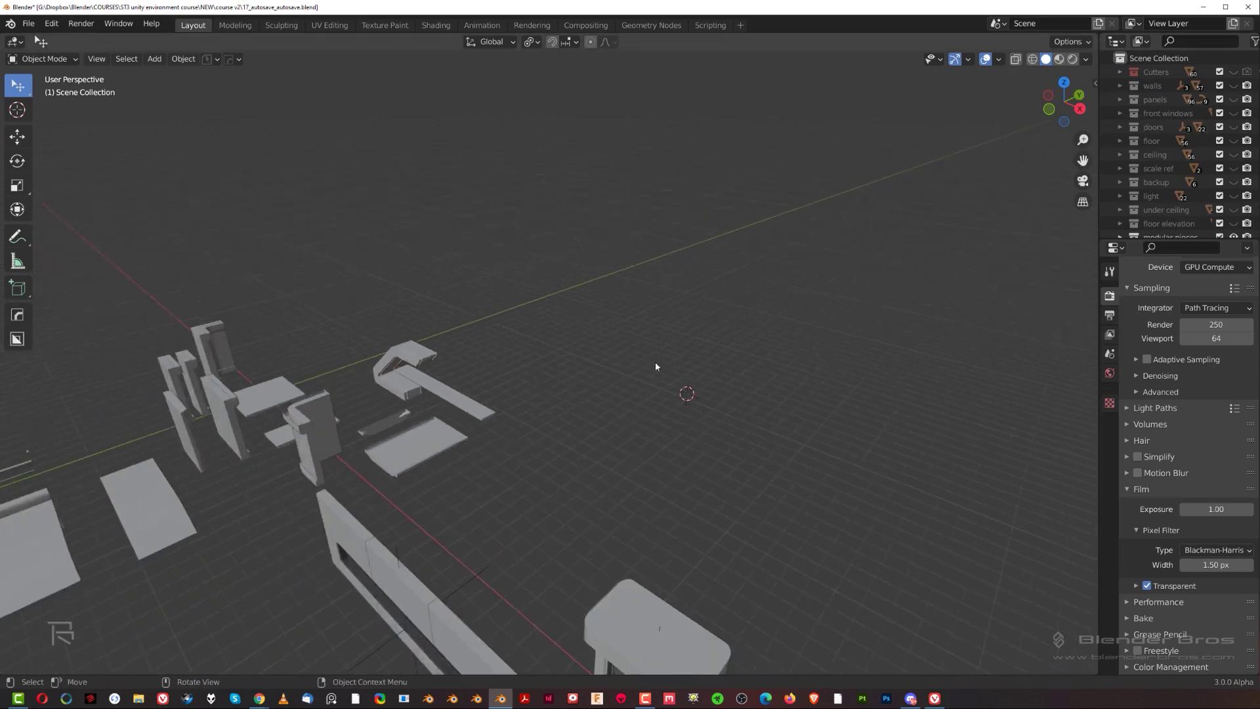
pyautogui.scroll(-1, 1155, 220)
pyautogui.moveTo(1167, 227); pyautogui.dragTo(1188, 69)
# Select all the smaller modular pieces, leaving out the long window wall and the booth, and set their origins to geometry.
pyautogui.scroll(3, 533, 411)
pyautogui.moveTo(538, 402); pyautogui.dragTo(405, 366, button='middle')
pyautogui.scroll(3, 551, 358)
pyautogui.moveTo(661, 348); pyautogui.dragTo(537, 332, button='middle')
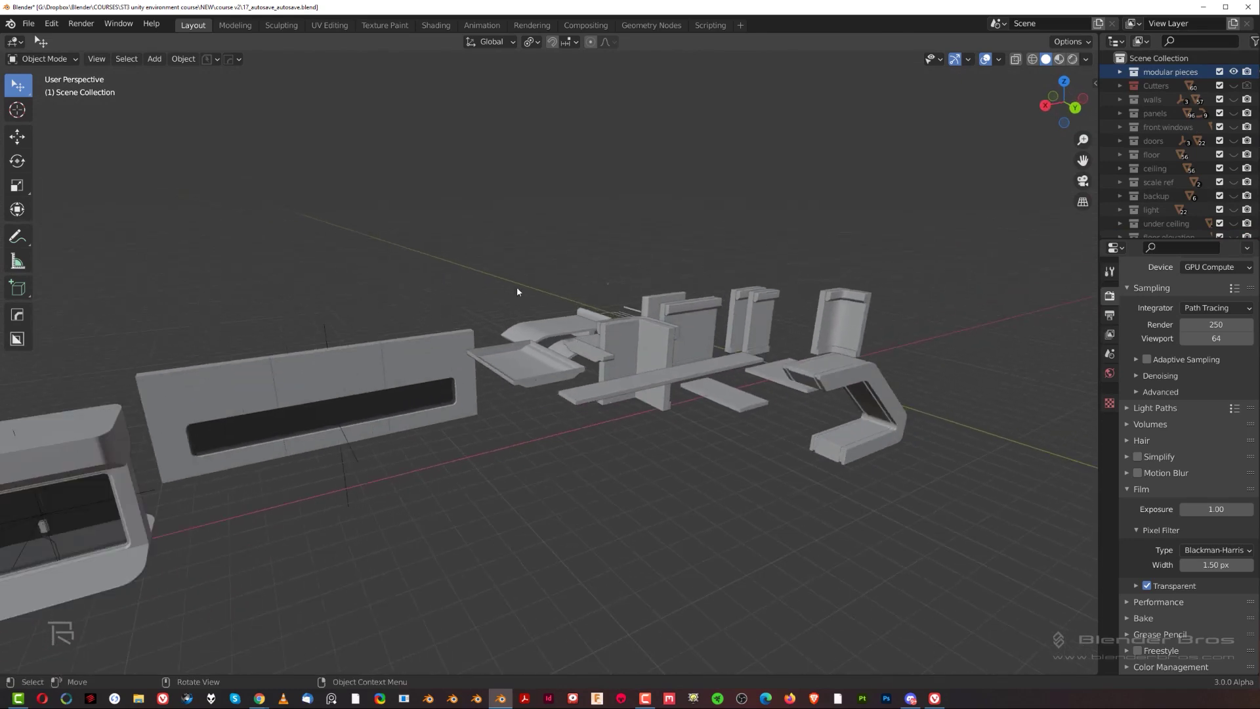
pyautogui.moveTo(589, 278); pyautogui.dragTo(533, 380, button='middle')
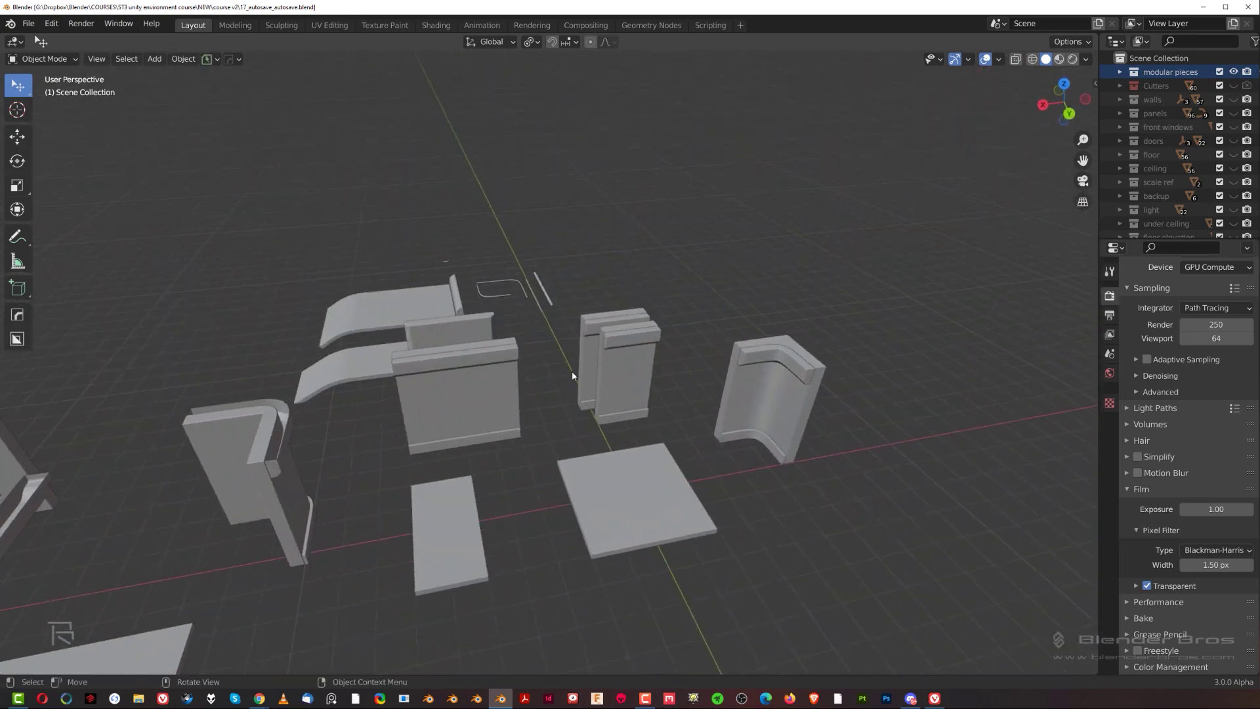
pyautogui.moveTo(609, 346); pyautogui.dragTo(579, 317, button='middle')
pyautogui.press('`')
pyautogui.click(601, 196)
pyautogui.scroll(6, 630, 352)
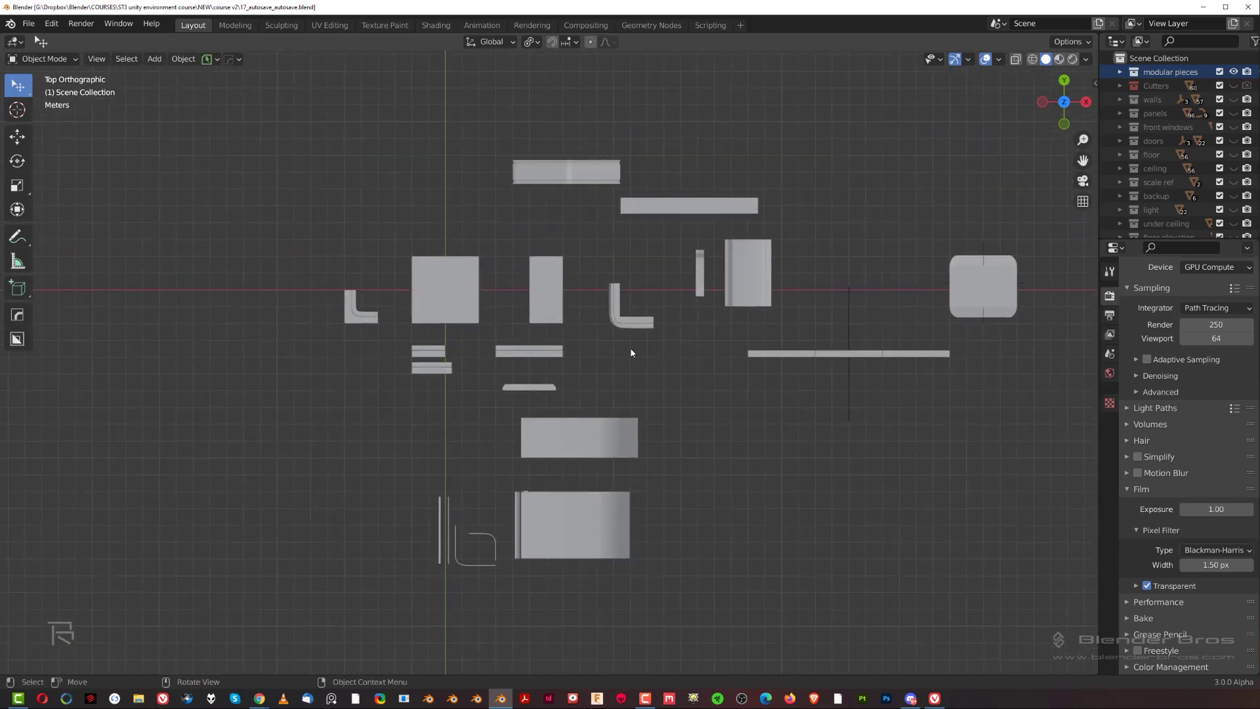
pyautogui.press('b')
pyautogui.moveTo(313, 120); pyautogui.dragTo(729, 605)
pyautogui.moveTo(729, 605); pyautogui.dragTo(578, 371, button='middle')
pyautogui.hotkey('shift', 's')
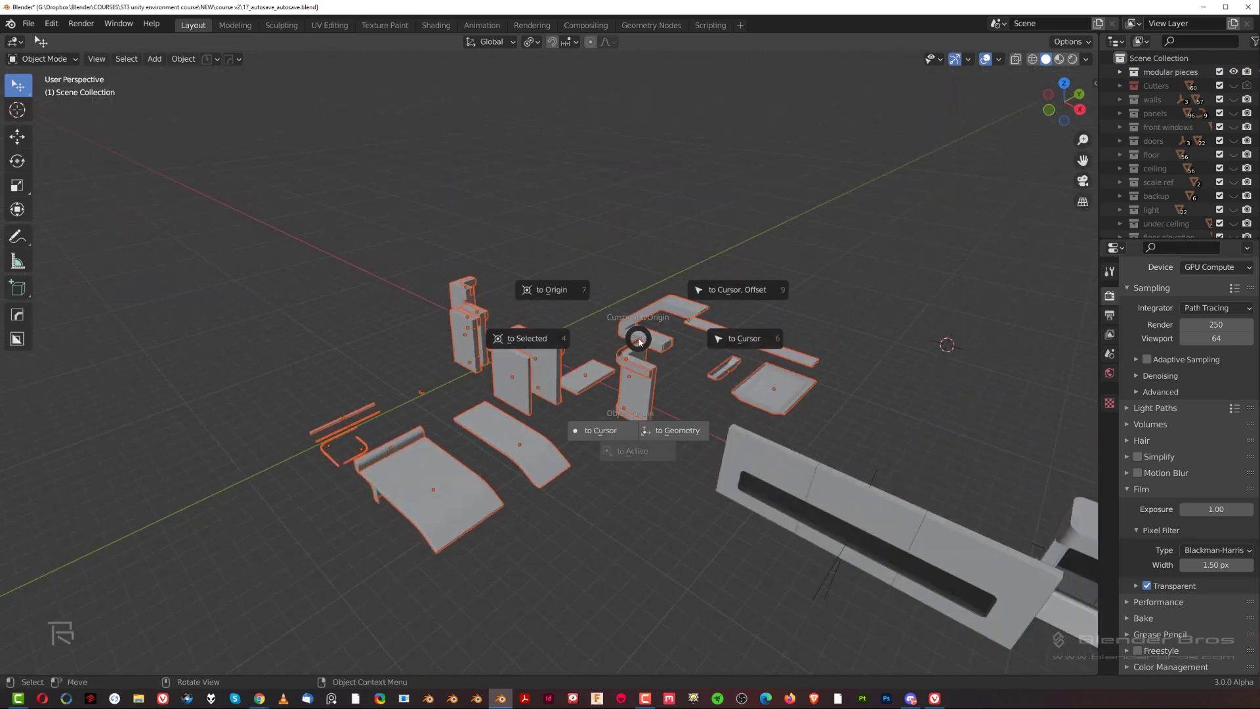
pyautogui.click(675, 431)
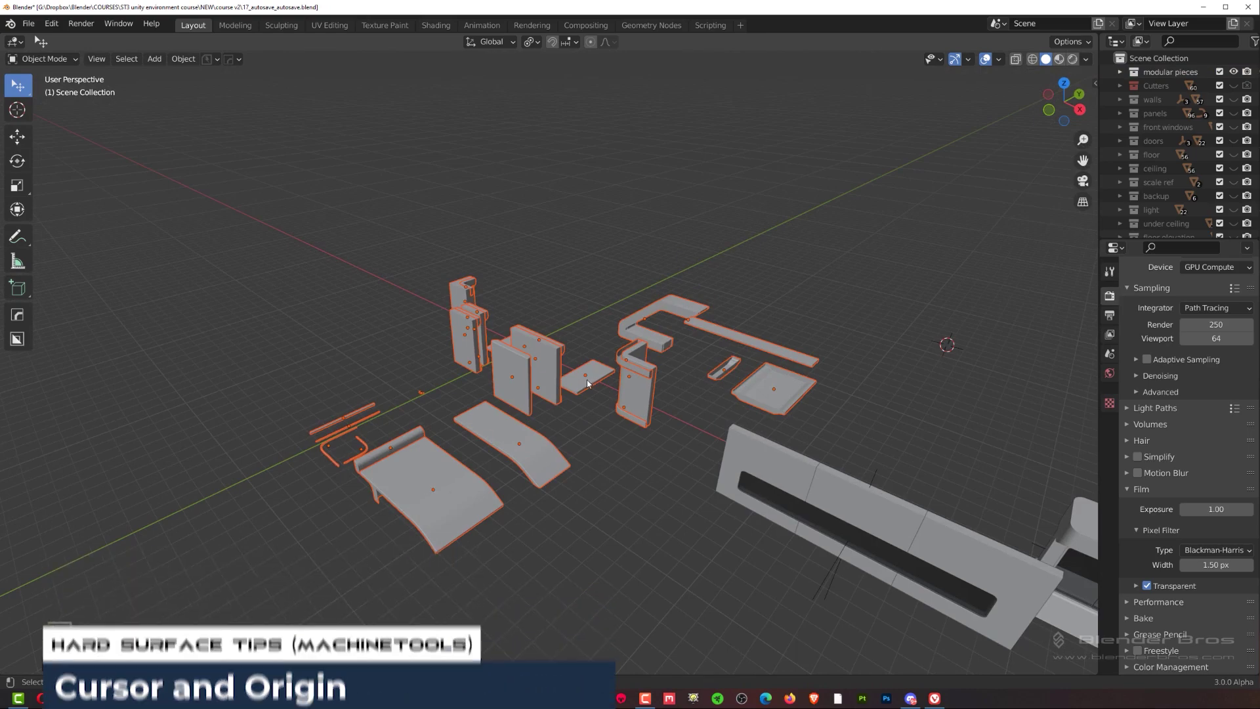
# Select the three sections of the long window wall together with its empty and set their origins to geometry.
pyautogui.scroll(1, 848, 443)
pyautogui.keyDown('shift'); pyautogui.moveTo(848, 443); pyautogui.dragTo(644, 335, button='middle'); pyautogui.keyUp('shift')
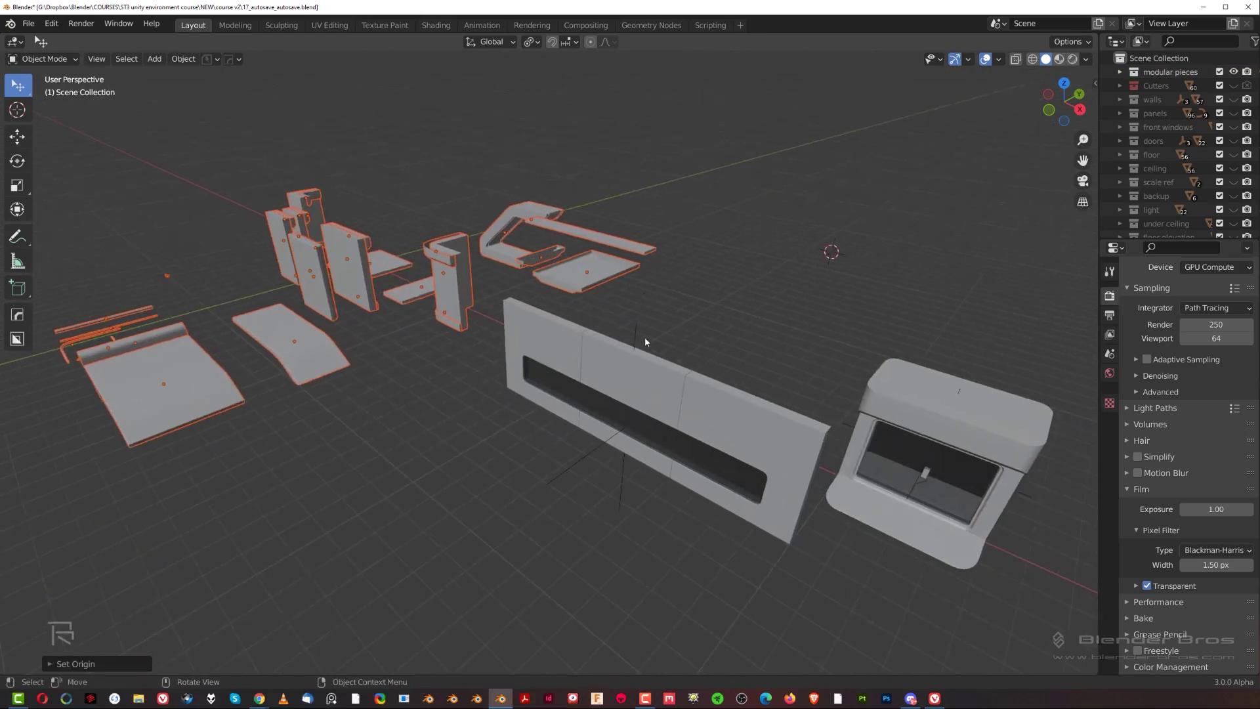
pyautogui.click(534, 349)
pyautogui.keyDown('shift'); pyautogui.click(633, 382); pyautogui.keyUp('shift')
pyautogui.click(725, 422)
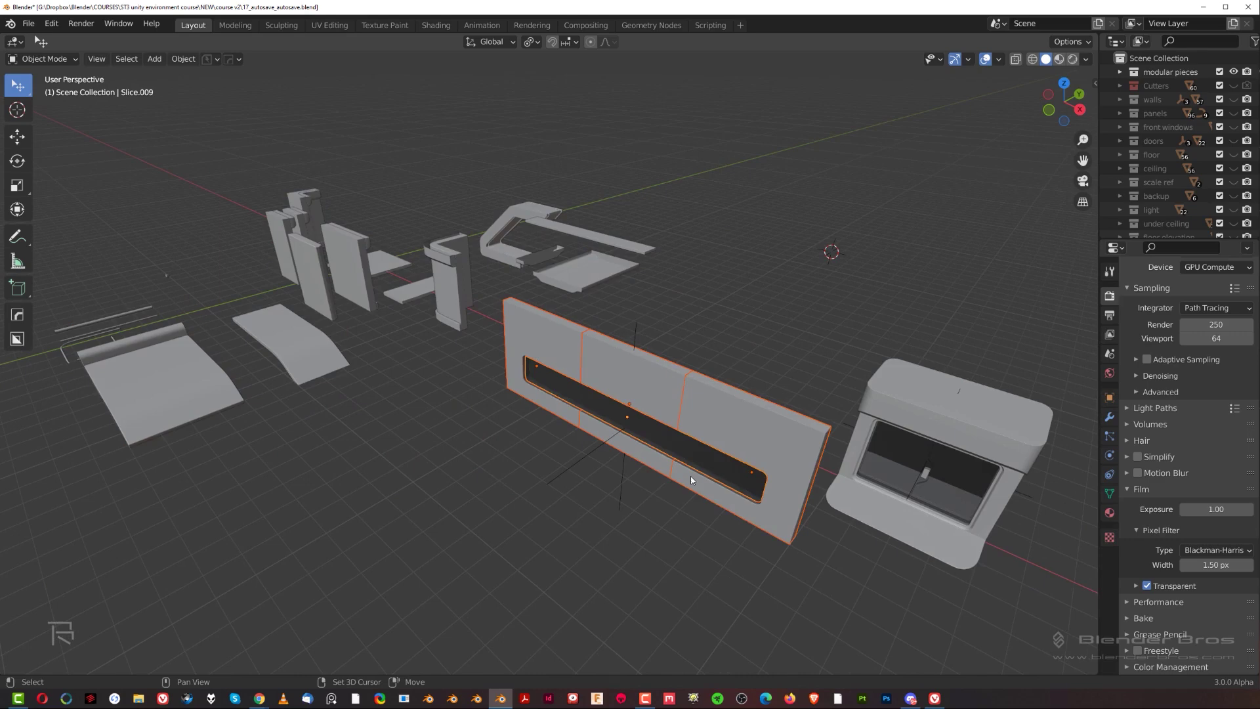
pyautogui.scroll(3, 563, 442)
pyautogui.press('Escape')
pyautogui.scroll(-2, 534, 463)
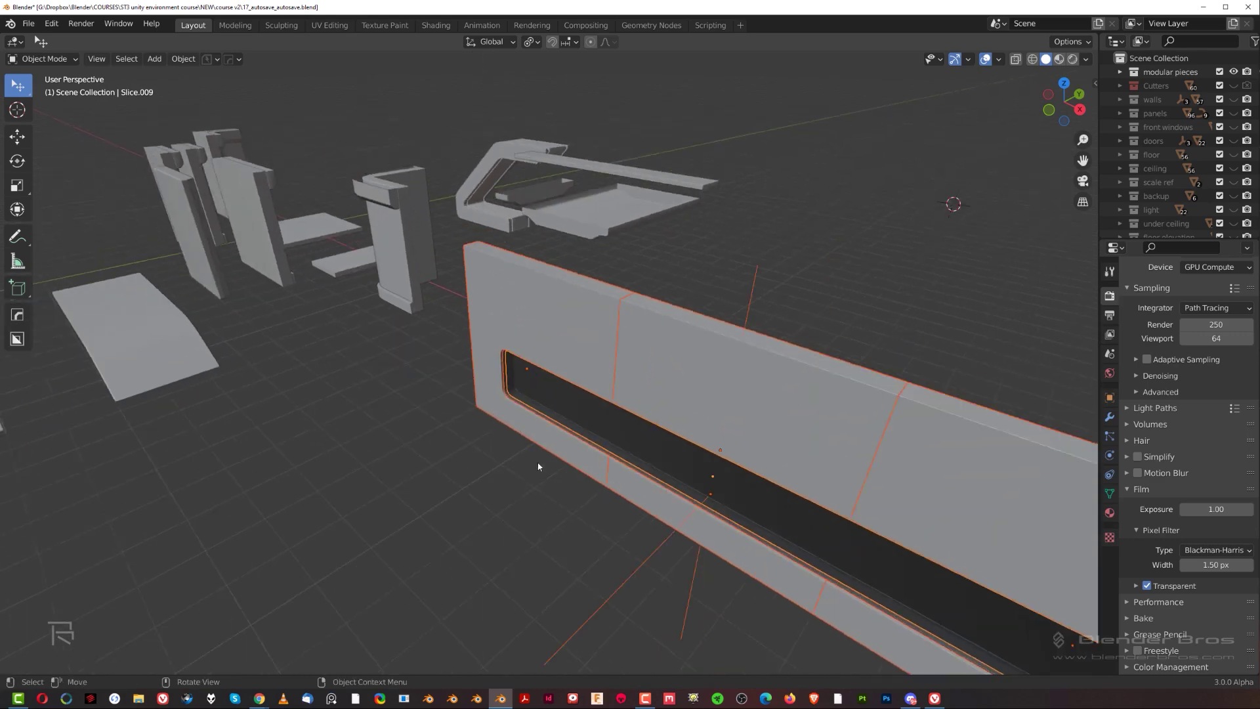
pyautogui.keyDown('shift'); pyautogui.click(613, 523); pyautogui.keyUp('shift')
pyautogui.keyDown('shift'); pyautogui.click(613, 523); pyautogui.keyUp('shift')
pyautogui.scroll(-2, 479, 488)
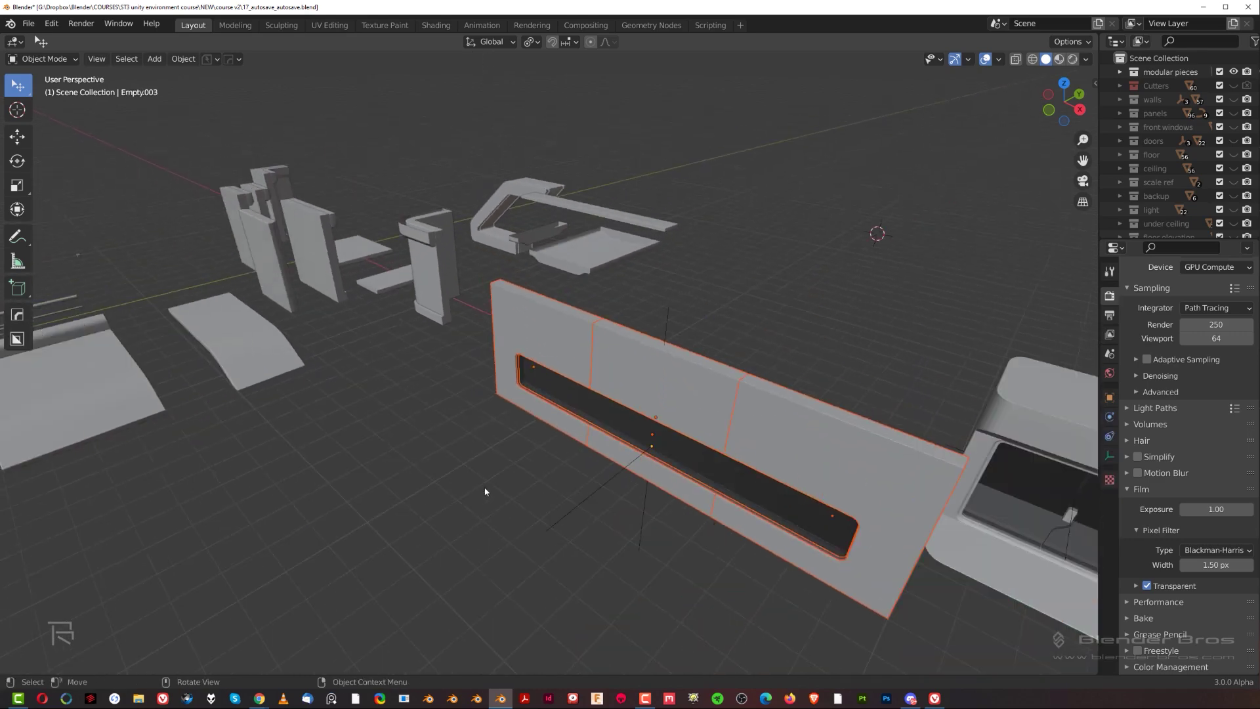
pyautogui.hotkey('shift', 's')
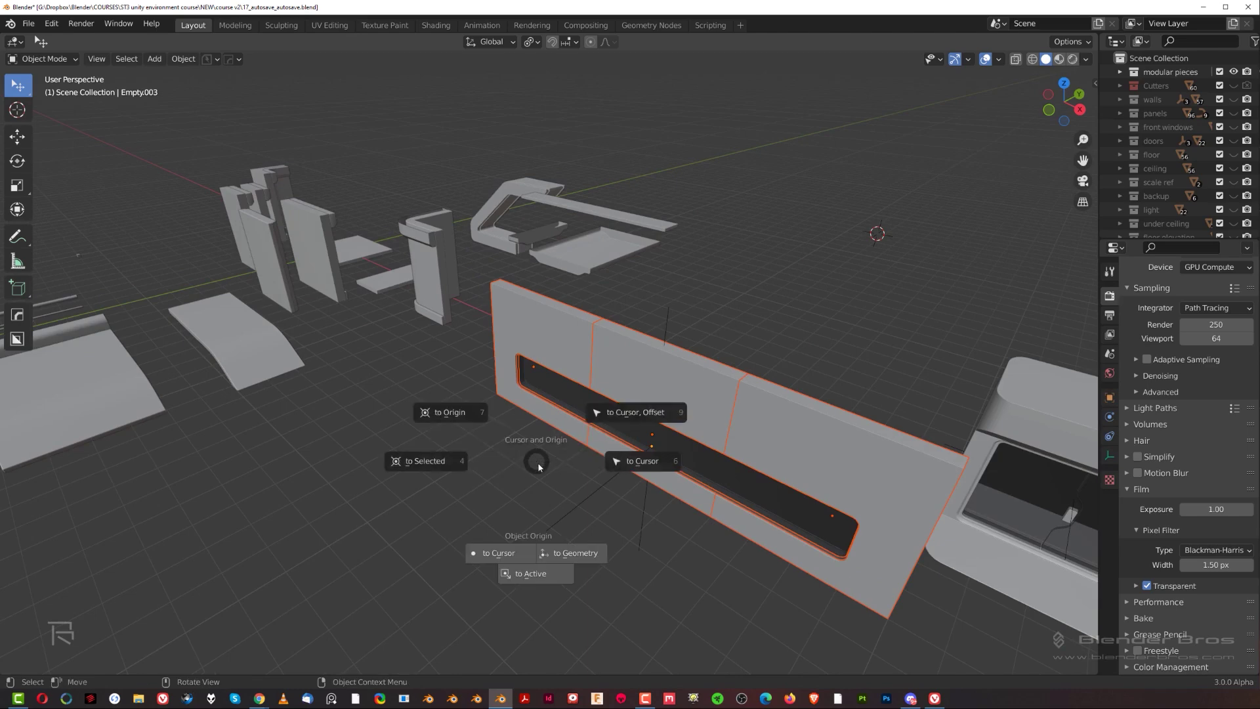
pyautogui.click(574, 549)
# Set the origin of the booth's outer shell to its geometry.
pyautogui.keyDown('shift'); pyautogui.moveTo(828, 438); pyautogui.dragTo(478, 363, button='middle'); pyautogui.keyUp('shift')
pyautogui.scroll(2, 743, 407)
pyautogui.click(800, 363)
pyautogui.keyDown('shift'); pyautogui.moveTo(819, 405); pyautogui.dragTo(586, 321, button='middle'); pyautogui.keyUp('shift')
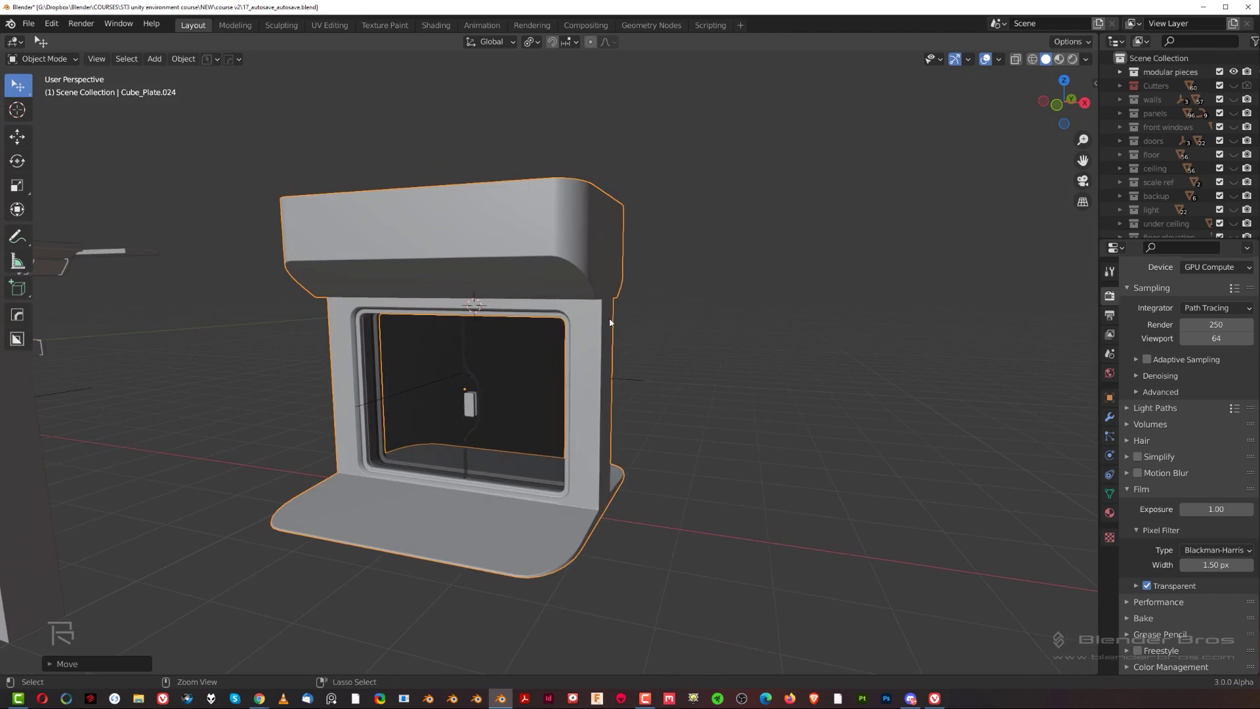
pyautogui.hotkey('ctrl', '`')
pyautogui.click(486, 393)
pyautogui.hotkey('shift', 's')
pyautogui.click(741, 425)
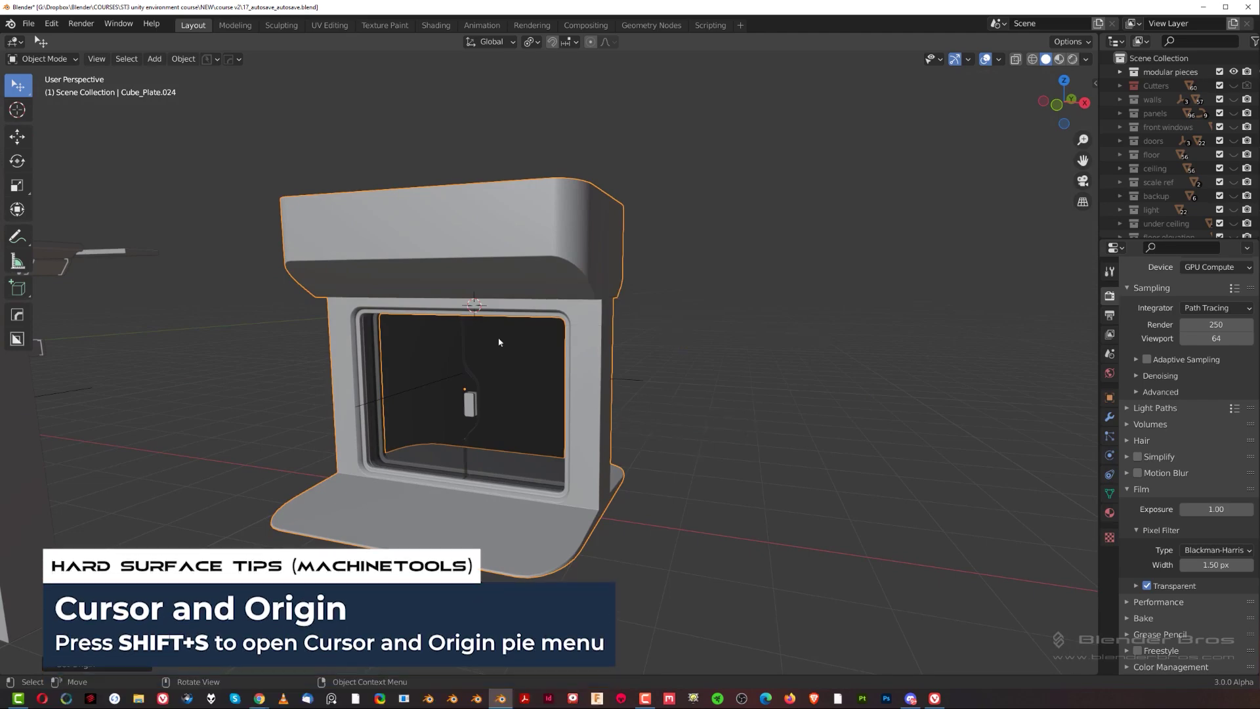
# Select the split door panel inside the booth, its small handle and the surrounding window frame.
pyautogui.scroll(3, 530, 380)
pyautogui.click(418, 435)
pyautogui.keyDown('shift'); pyautogui.click(478, 417); pyautogui.keyUp('shift')
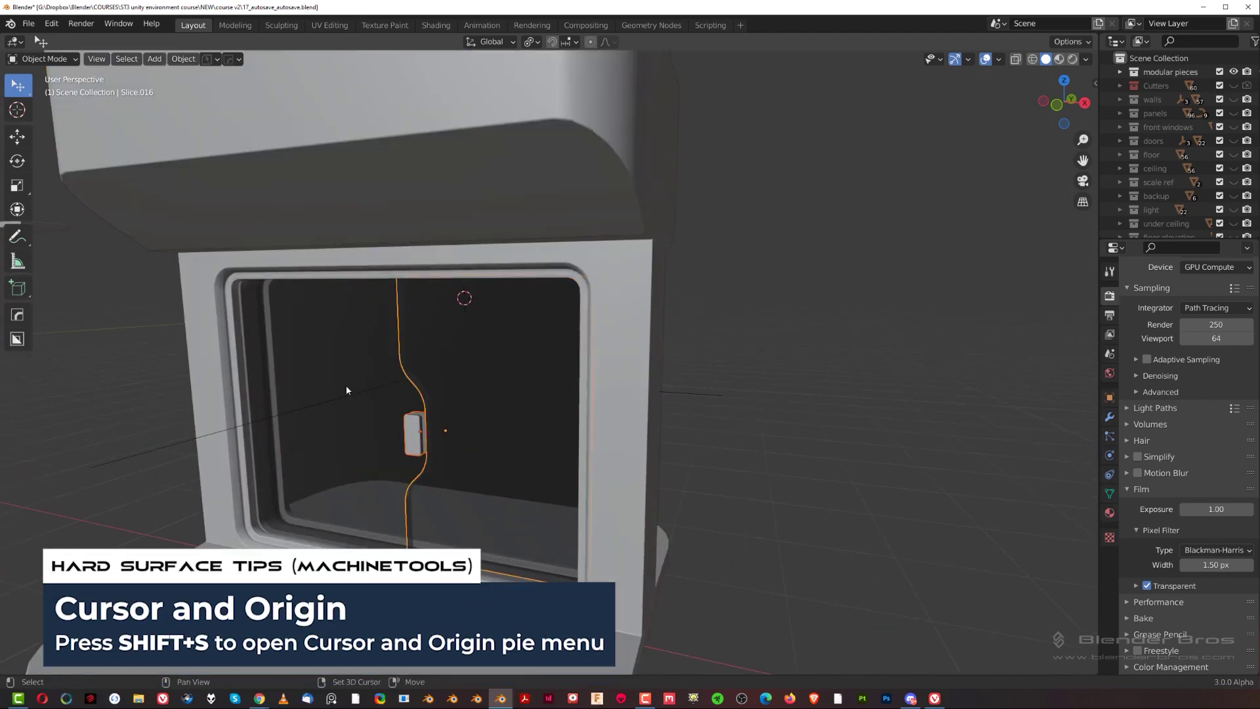
pyautogui.keyDown('shift'); pyautogui.click(238, 294); pyautogui.keyUp('shift')
pyautogui.scroll(-8, 282, 381)
# Select the outer corner wall piece and turn on the Screencast Keys display.
pyautogui.moveTo(326, 414); pyautogui.dragTo(641, 403, button='middle')
pyautogui.scroll(3, 642, 407)
pyautogui.keyDown('shift'); pyautogui.moveTo(534, 328); pyautogui.dragTo(830, 432, button='middle'); pyautogui.keyUp('shift')
pyautogui.moveTo(698, 372); pyautogui.dragTo(664, 368, button='middle')
pyautogui.click(600, 396)
pyautogui.moveTo(600, 397); pyautogui.dragTo(518, 342, button='middle')
pyautogui.press('n')
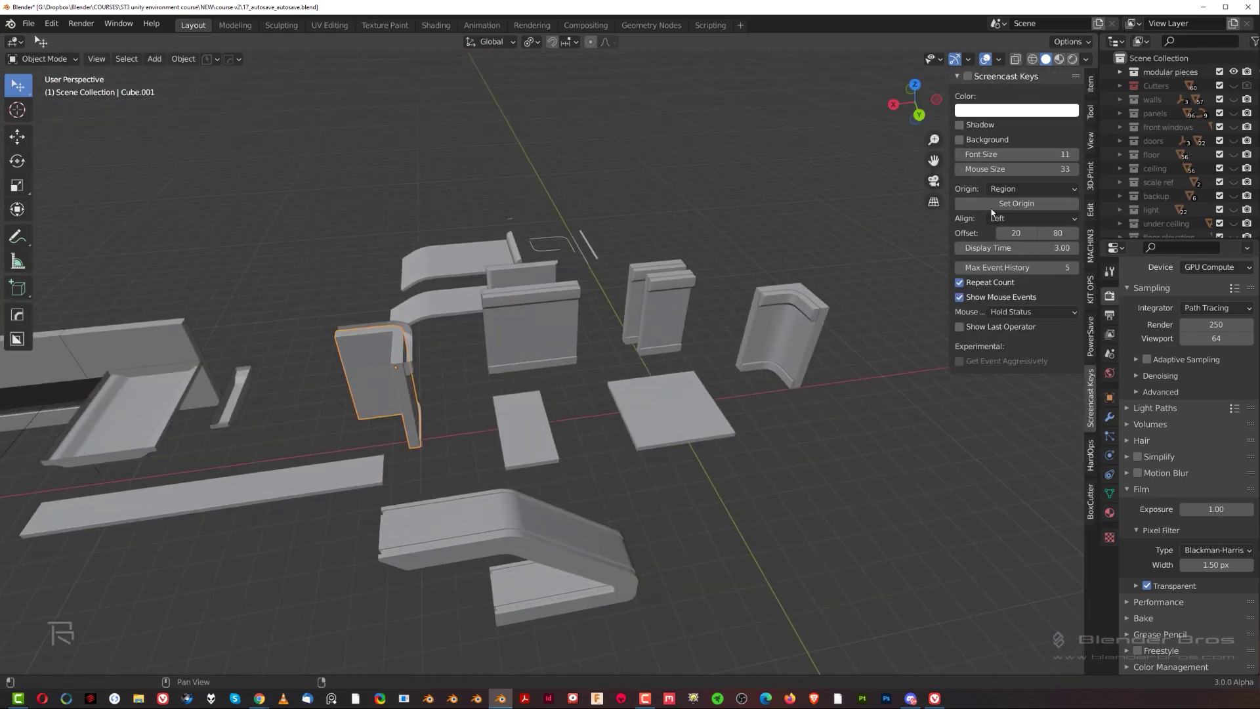
pyautogui.press('n')
# Examine the wall panels, corner pieces and their trims from several angles to check the bevels and shading.
pyautogui.scroll(3, 656, 349)
pyautogui.keyDown('shift'); pyautogui.moveTo(656, 348); pyautogui.dragTo(712, 474, button='middle'); pyautogui.keyUp('shift')
pyautogui.scroll(4, 664, 426)
pyautogui.moveTo(663, 430); pyautogui.dragTo(467, 284, button='middle')
pyautogui.scroll(-2, 568, 333)
pyautogui.scroll(-6, 568, 332)
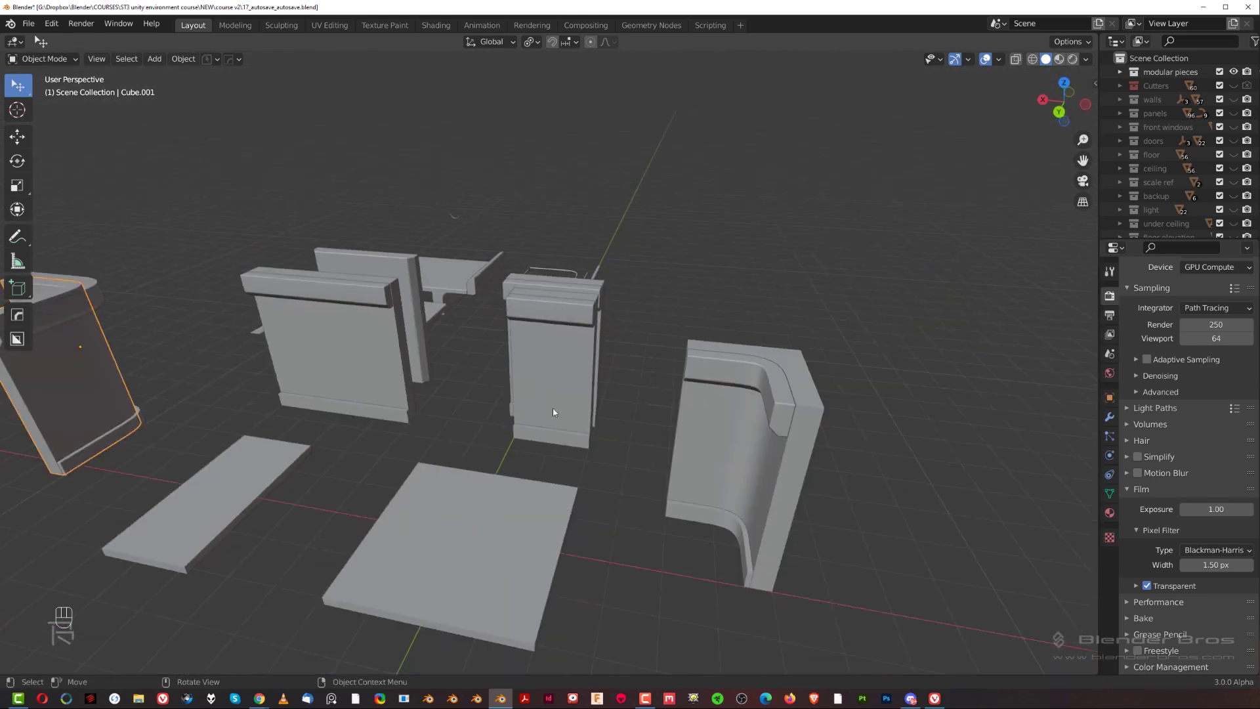
pyautogui.keyDown('ctrl'); pyautogui.moveTo(285, 436); pyautogui.dragTo(285, 584, button='middle'); pyautogui.keyUp('ctrl')
pyautogui.keyDown('shift'); pyautogui.moveTo(576, 351); pyautogui.dragTo(609, 387, button='middle'); pyautogui.keyUp('shift')
pyautogui.scroll(6, 621, 294)
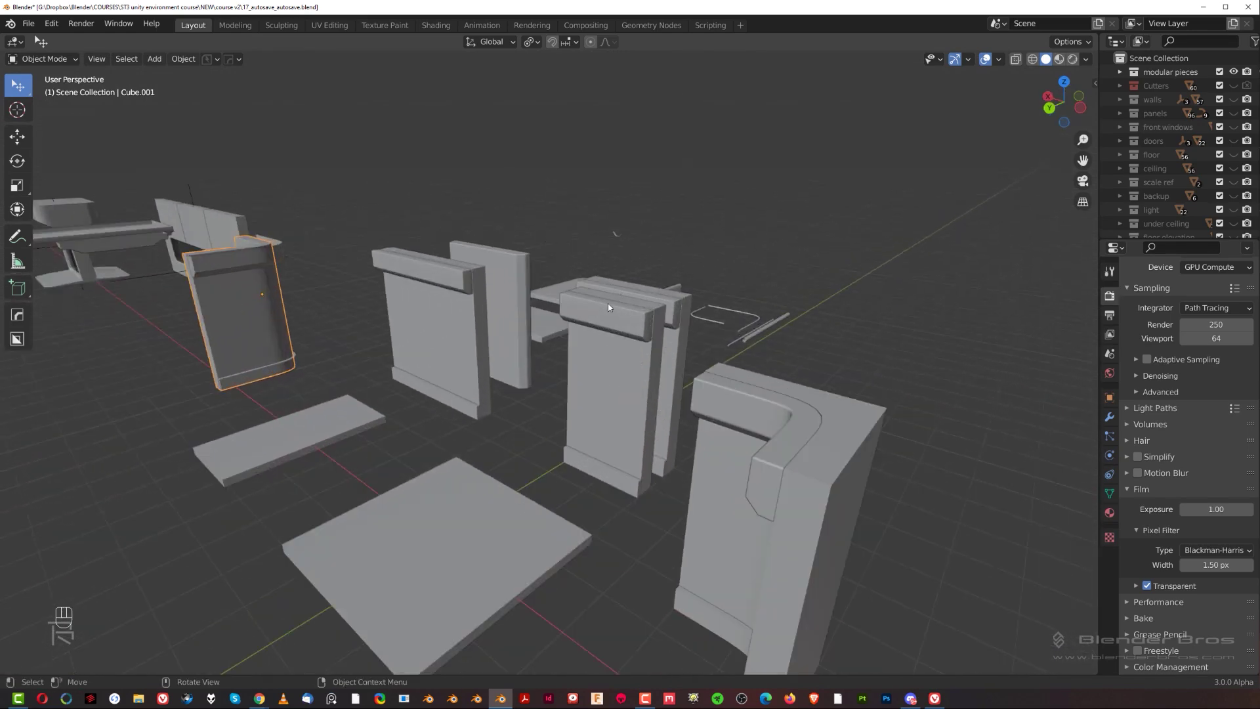
pyautogui.scroll(-3, 506, 357)
pyautogui.moveTo(487, 353); pyautogui.dragTo(289, 345, button='middle')
pyautogui.scroll(3, 316, 368)
# Open the HardOps Helper for the corner wall and review the Workflow settings, including the HN hardened normals option.
pyautogui.hotkey('ctrl', '`')
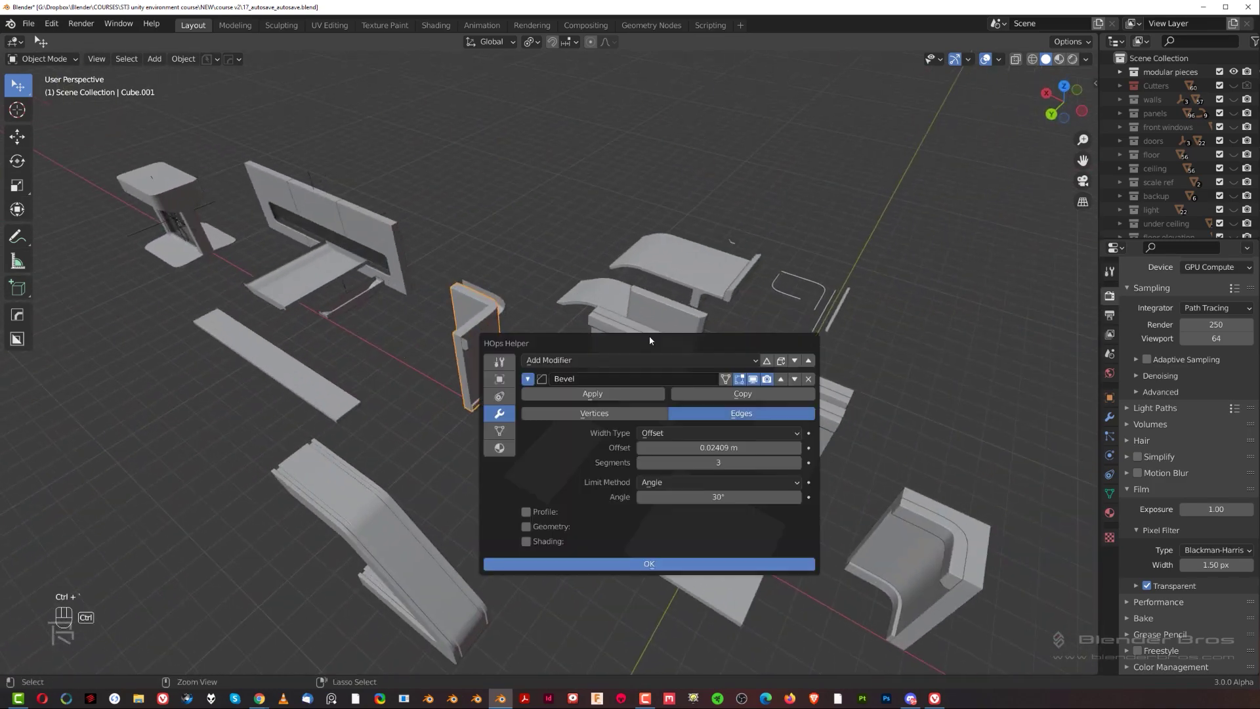
pyautogui.click(500, 361)
pyautogui.moveTo(656, 344); pyautogui.dragTo(890, 269)
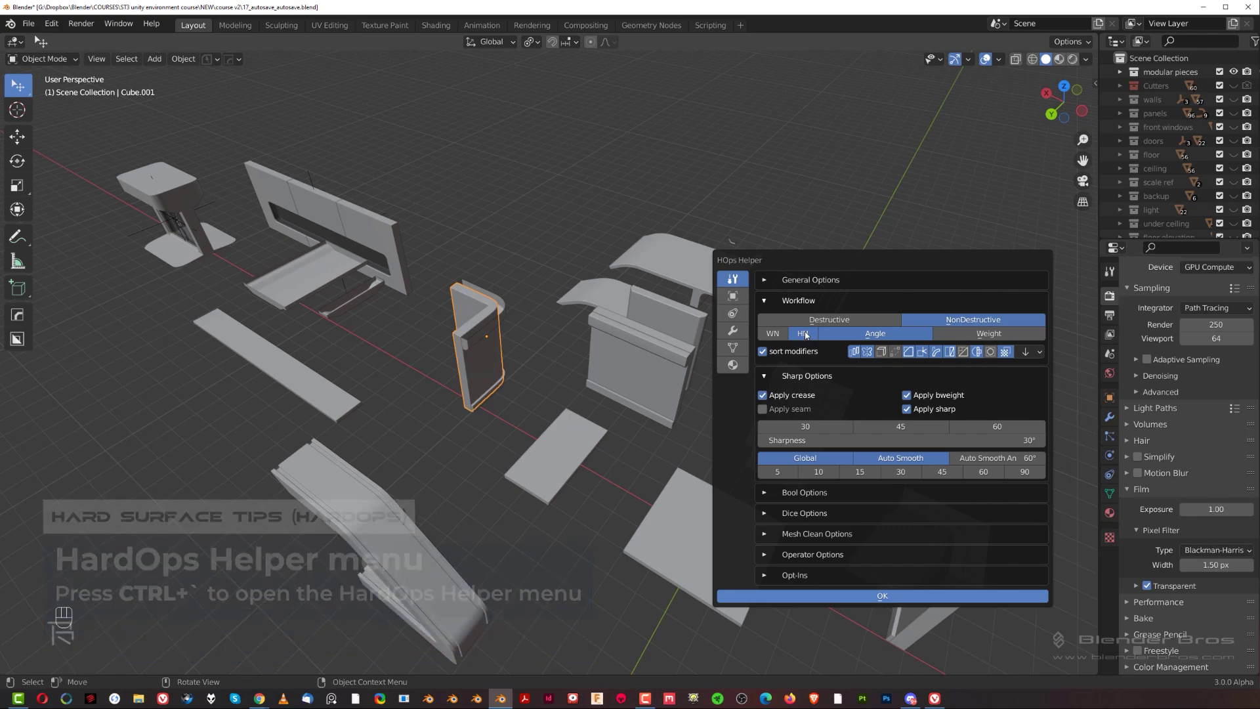
# Select the curved upper trim on the free-standing corner wall beyond the square floor tile.
pyautogui.scroll(4, 781, 348)
pyautogui.keyDown('shift'); pyautogui.moveTo(781, 348); pyautogui.dragTo(561, 342, button='middle'); pyautogui.keyUp('shift')
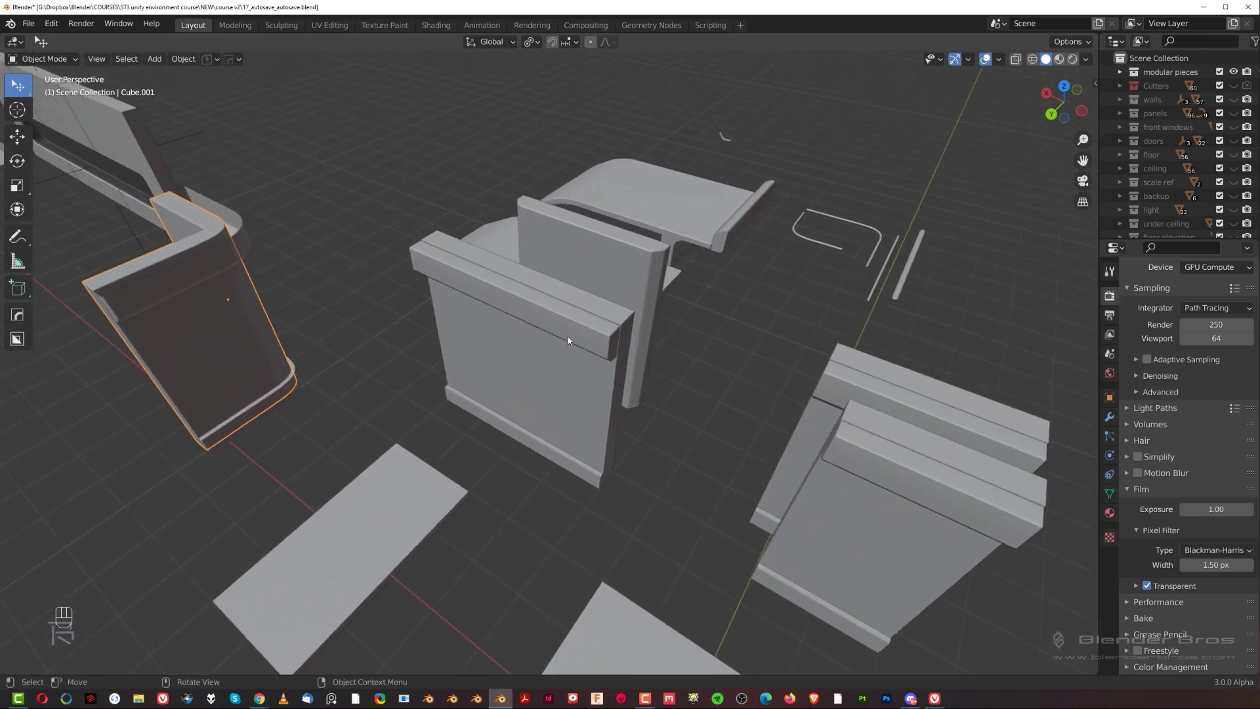
pyautogui.keyDown('shift'); pyautogui.moveTo(814, 438); pyautogui.dragTo(665, 414, button='middle'); pyautogui.keyUp('shift')
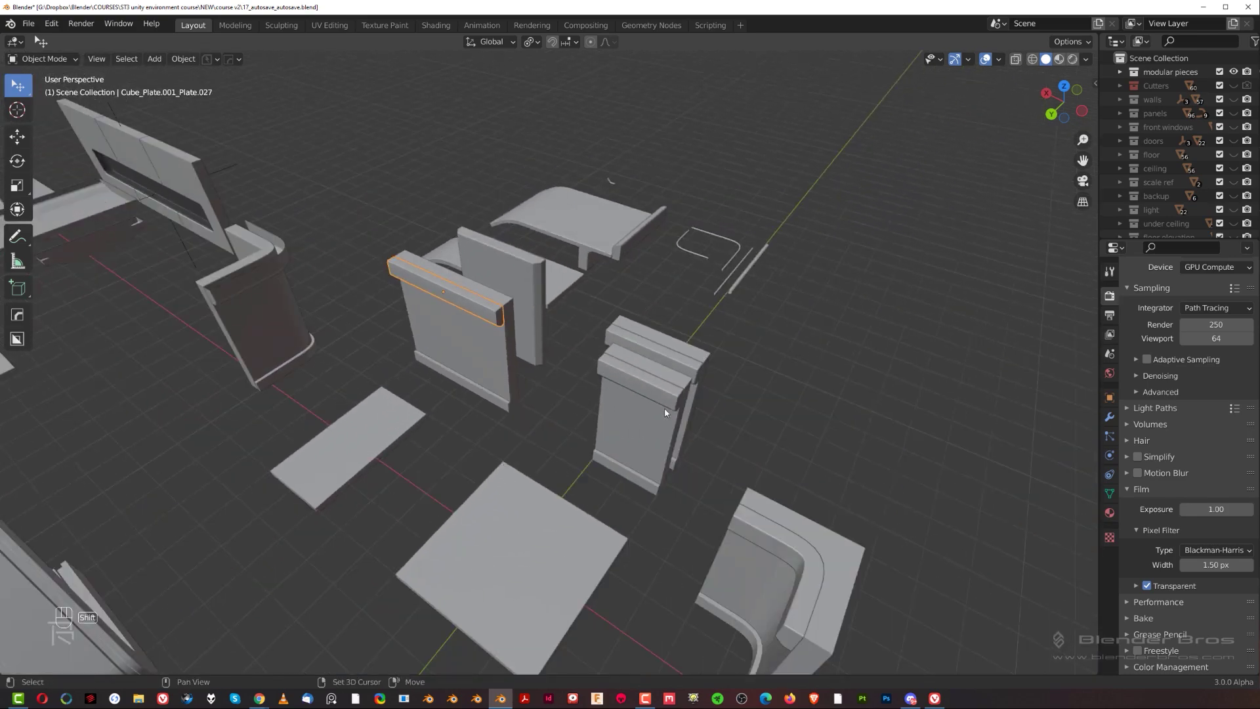
pyautogui.click(743, 522)
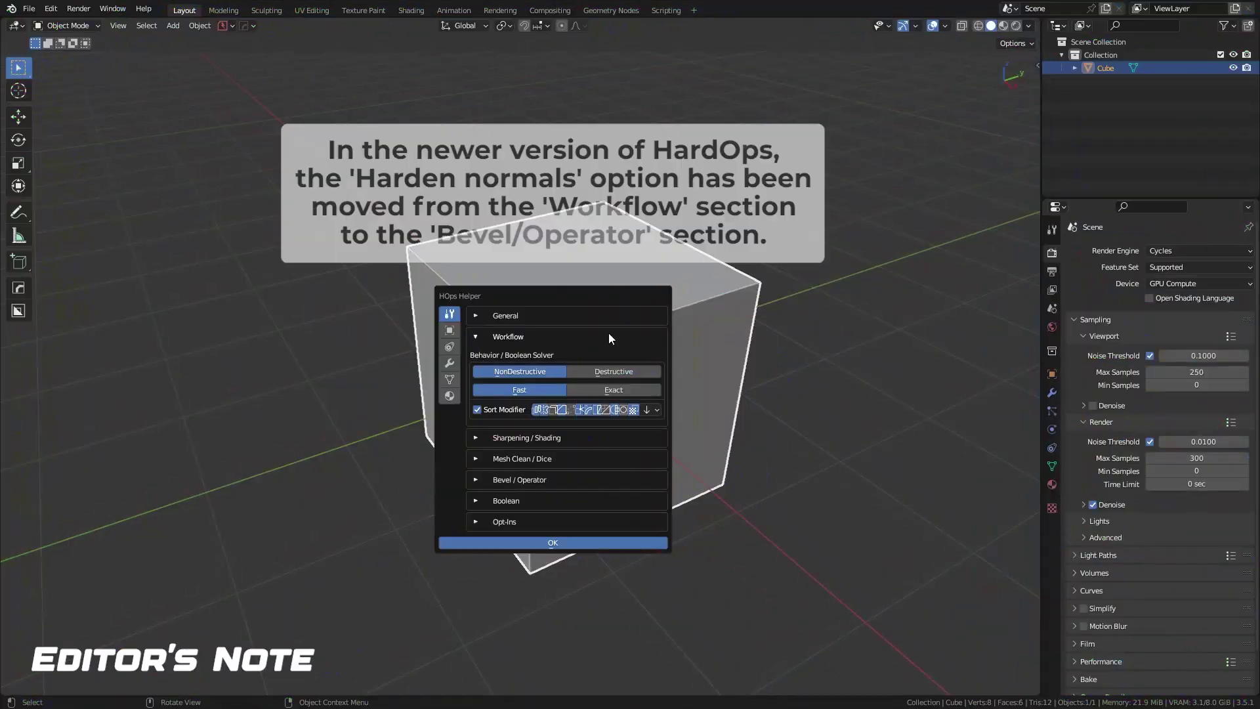
# Collapse the Workflow section of the newer HardOps Helper to locate the harden normals option under Bevel / Operator.
pyautogui.click(478, 336)
pyautogui.click(477, 399)
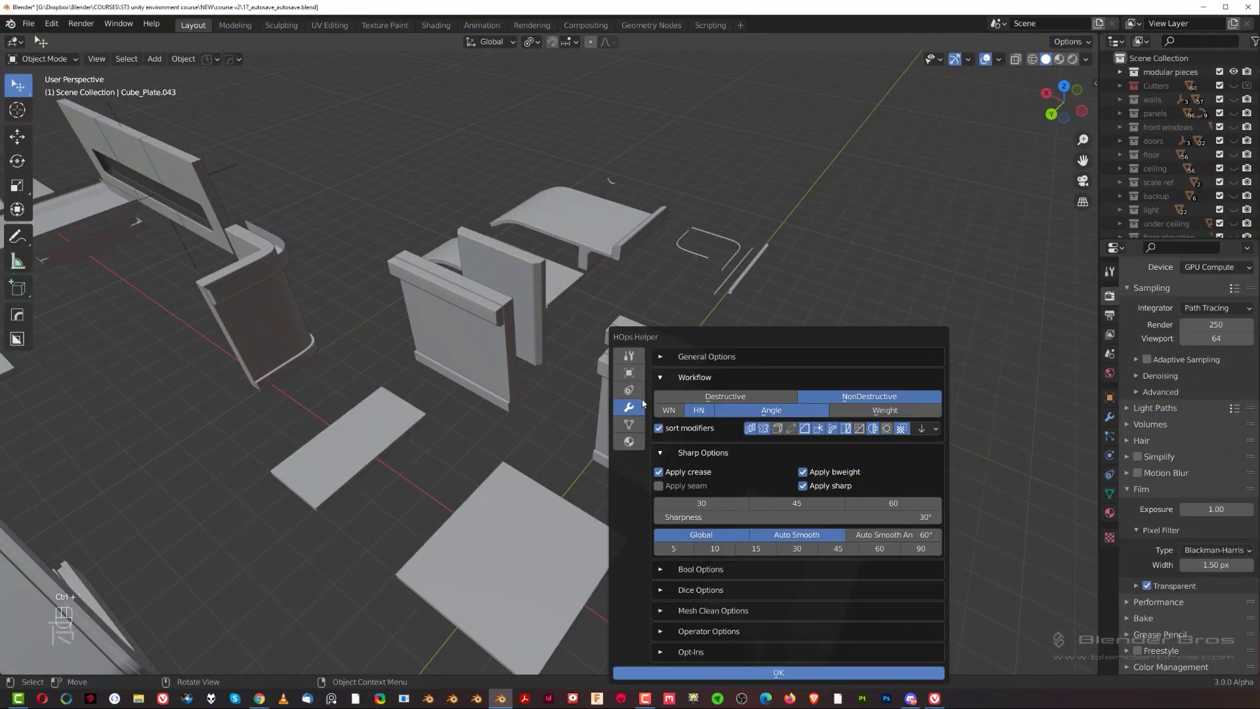
# Remove the Bevel modifiers from the corner wall's curved upper trim and the front narrow wall's upper trim.
pyautogui.click(641, 405)
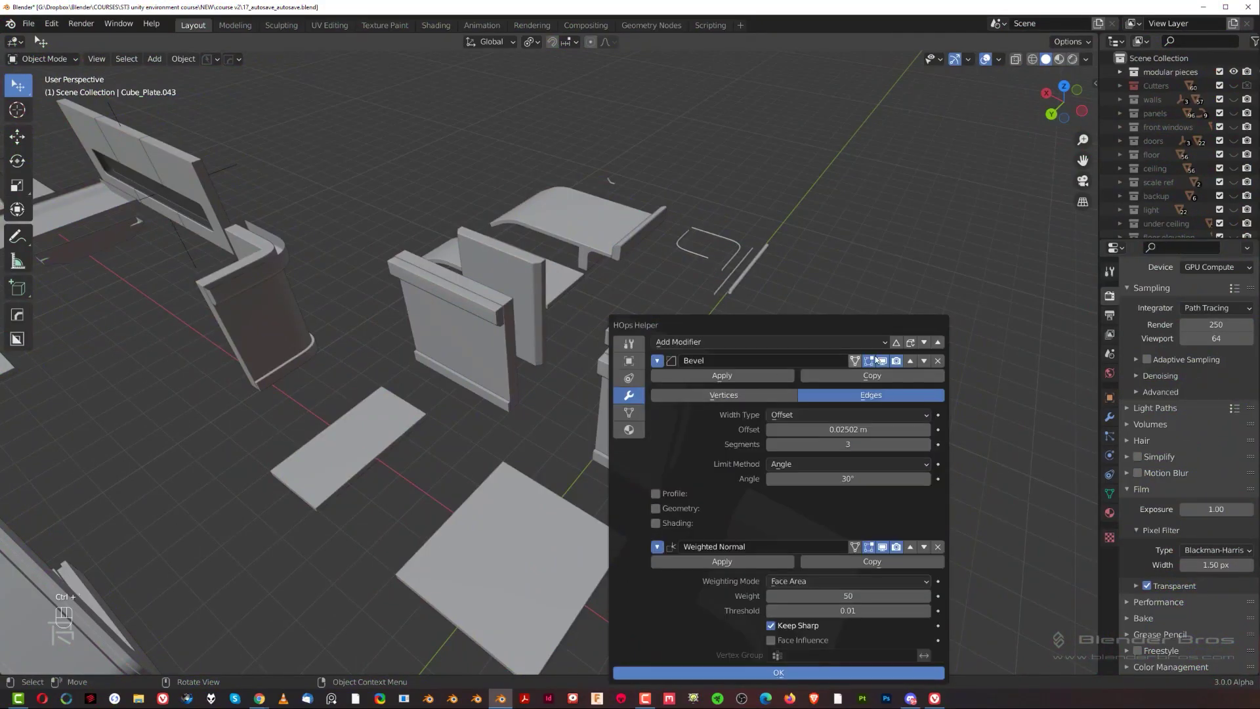
pyautogui.click(938, 360)
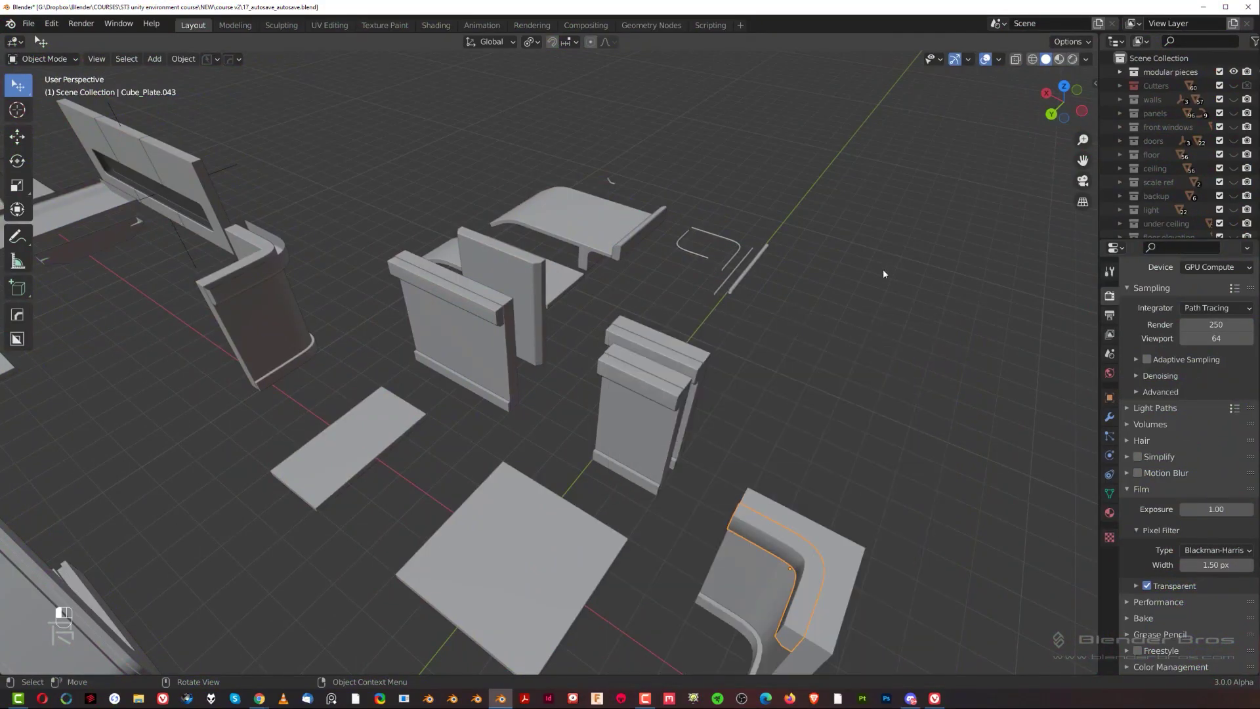
pyautogui.click(653, 396)
pyautogui.hotkey('ctrl', '`')
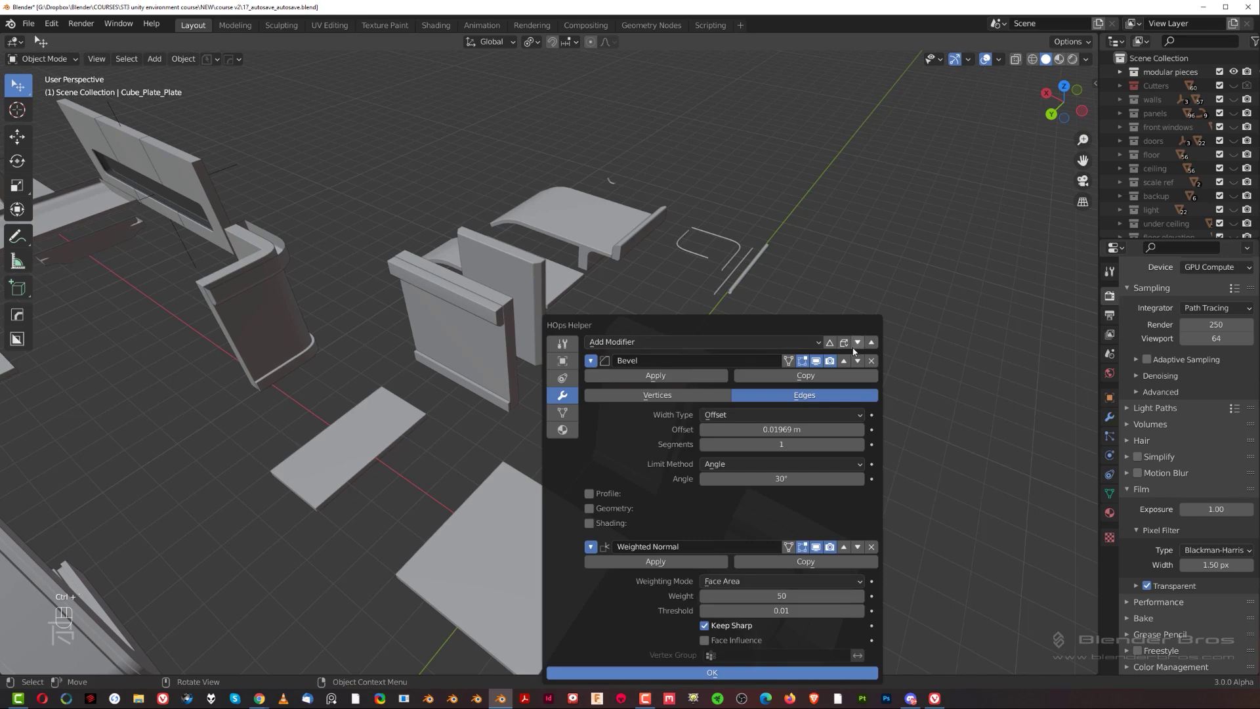
pyautogui.click(871, 360)
# Remove the Bevel modifiers from the rear narrow wall's upper trim and the wide wall's upper trim.
pyautogui.hotkey('ctrl', '`')
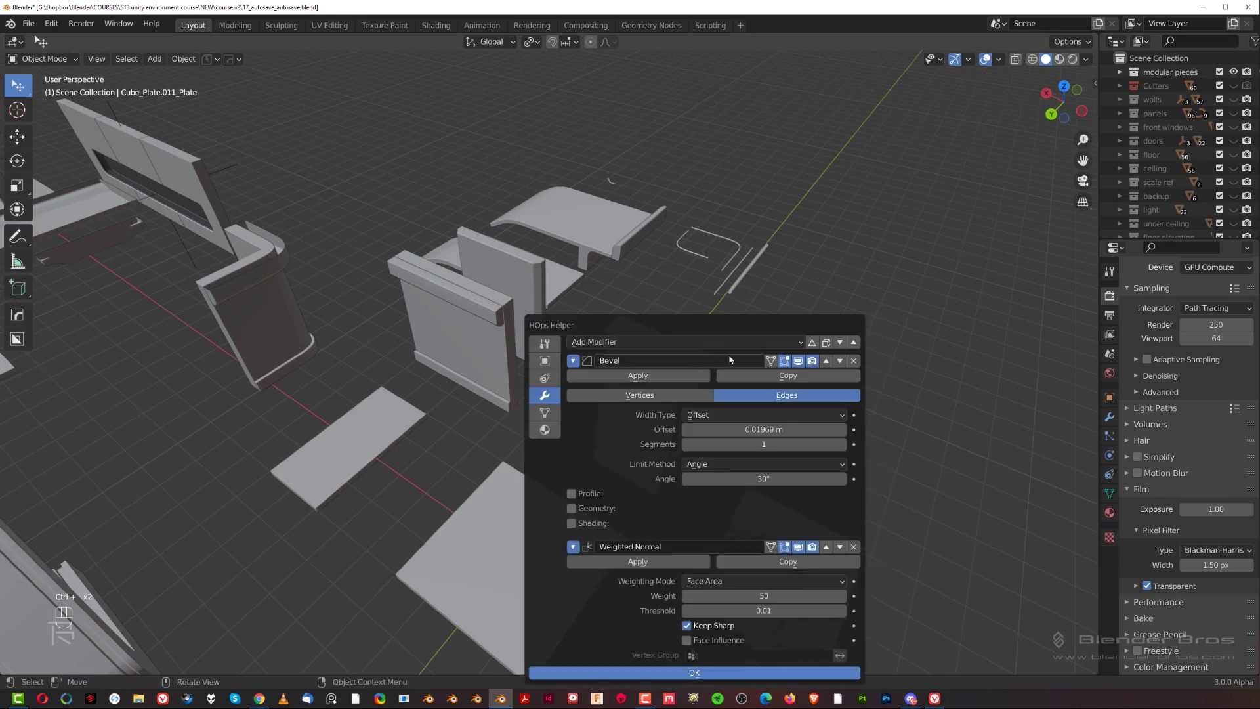
pyautogui.click(854, 361)
pyautogui.click(854, 360)
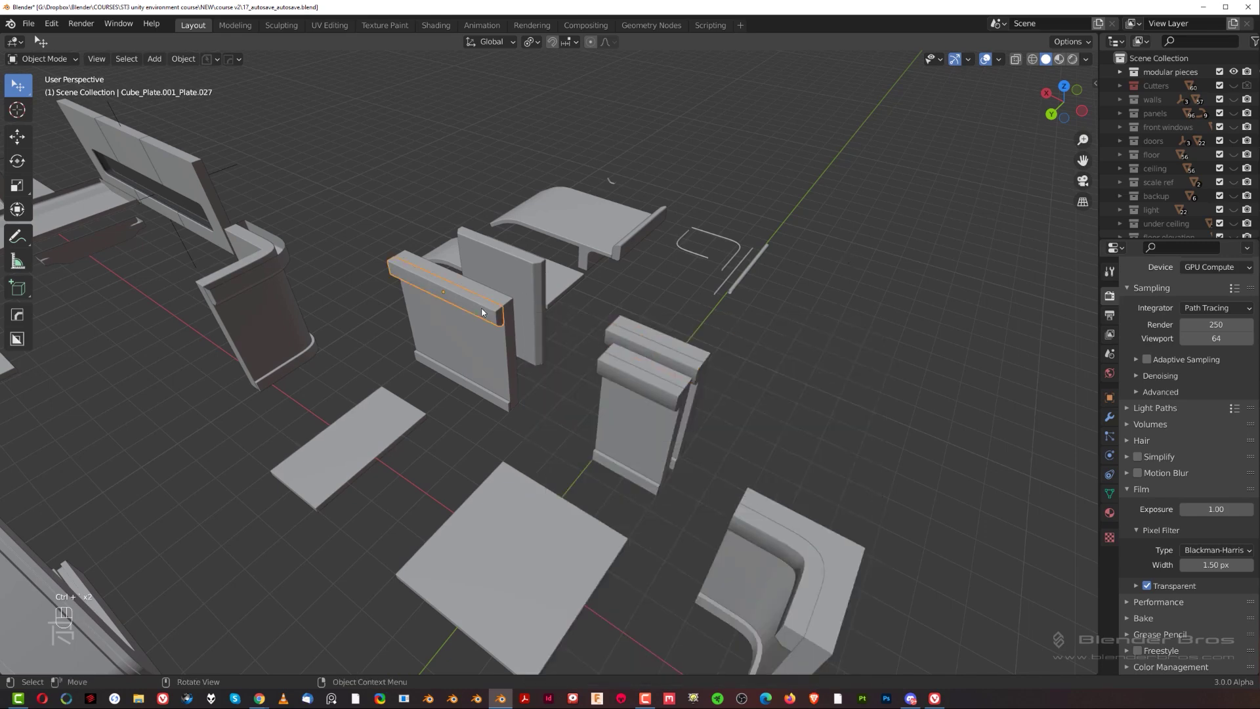
pyautogui.hotkey('ctrl', '`')
pyautogui.click(641, 350)
pyautogui.click(642, 351)
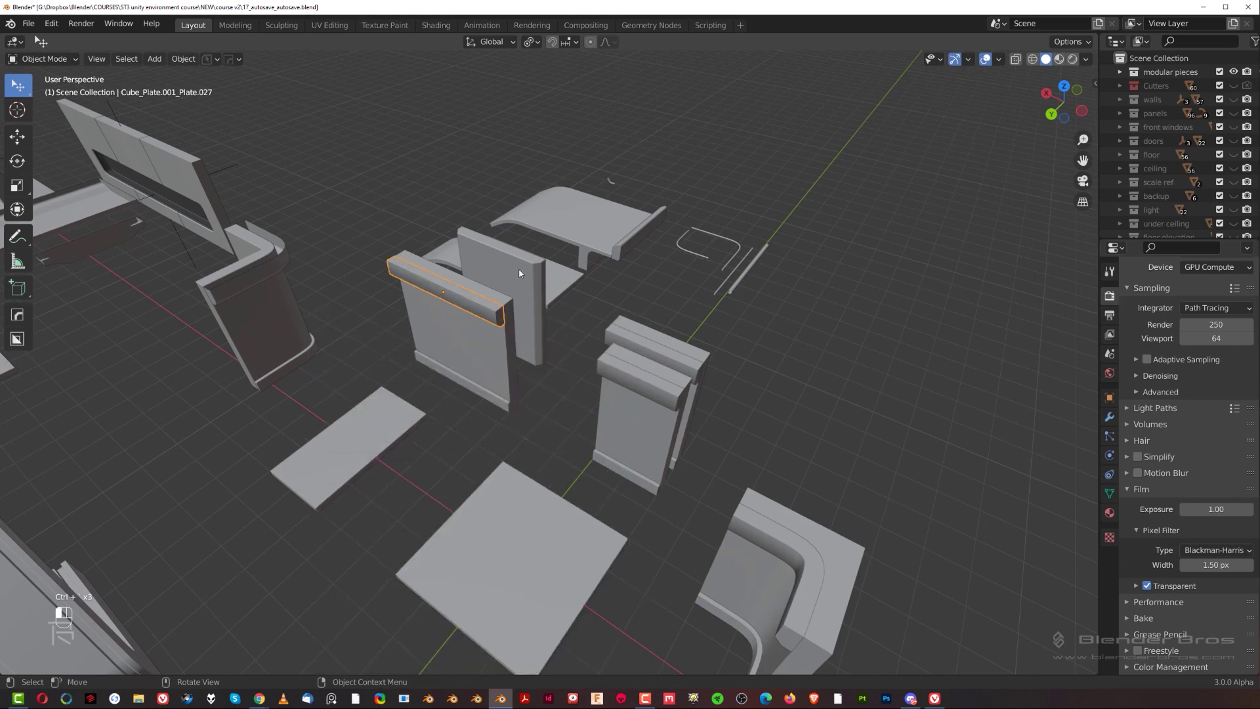
# Remove the Bevel modifier from the base trim of the outer corner wall.
pyautogui.hotkey('ctrl', '`')
pyautogui.click(401, 330)
pyautogui.click(308, 349)
pyautogui.hotkey('ctrl', '`')
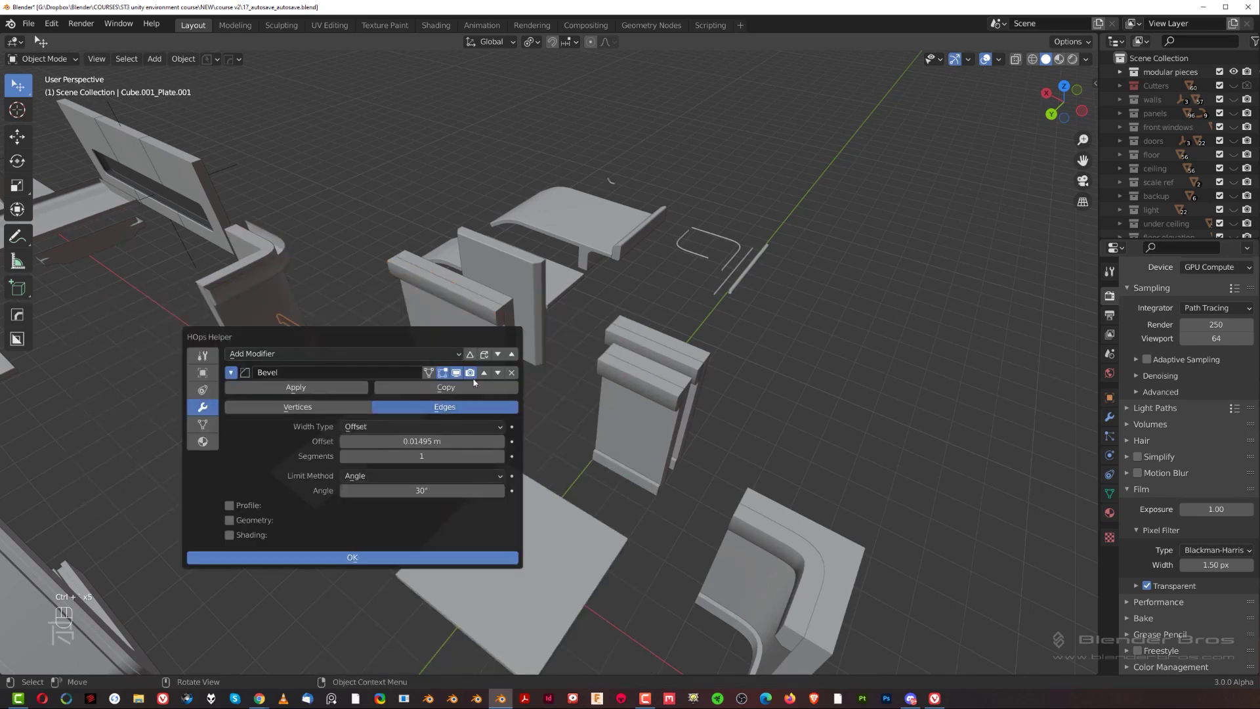
pyautogui.click(512, 374)
pyautogui.hotkey('ctrl', '`')
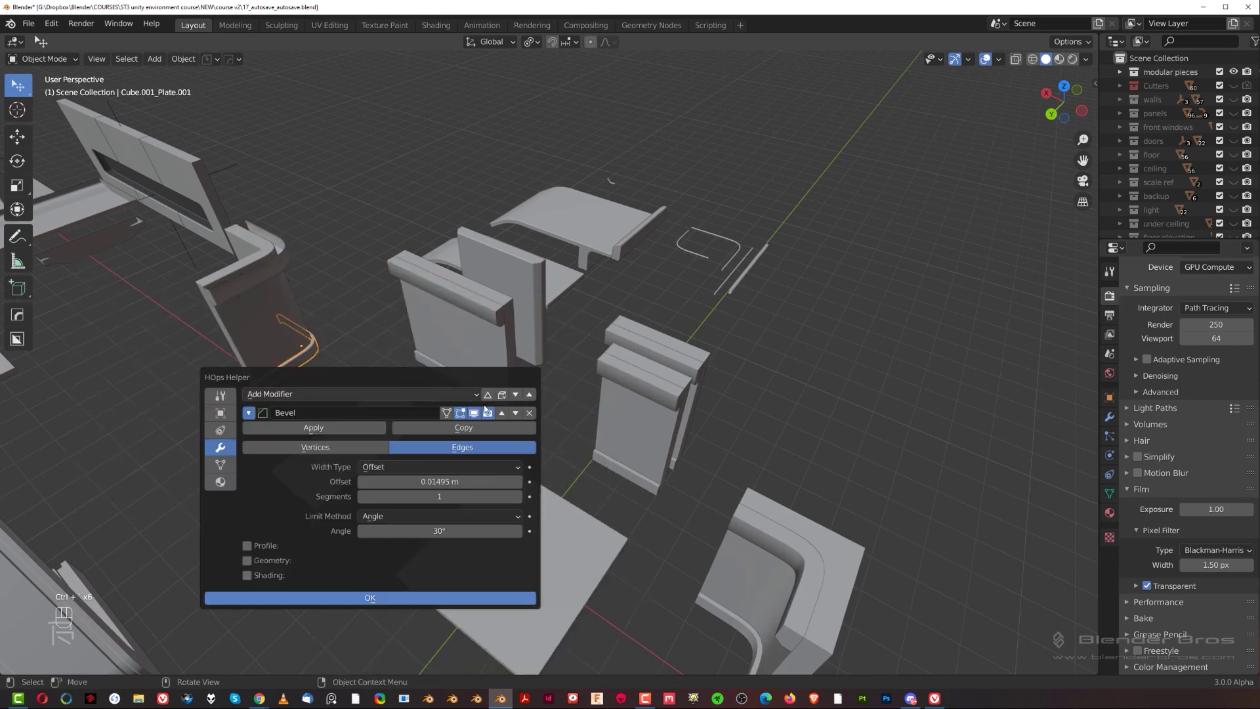
pyautogui.click(529, 412)
# Try to remove the Solidify modifiers from the base trims of the wide wall and the front narrow wall.
pyautogui.hotkey('ctrl', '`')
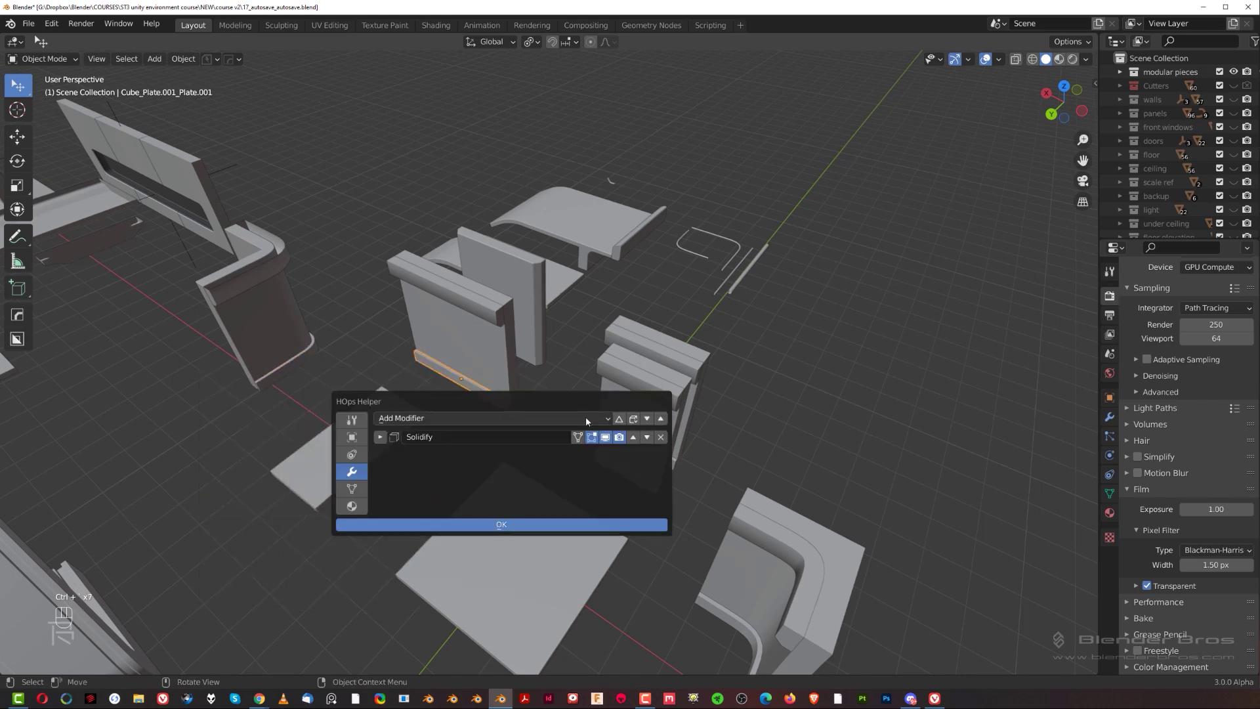
pyautogui.click(661, 437)
pyautogui.hotkey('ctrl', '`')
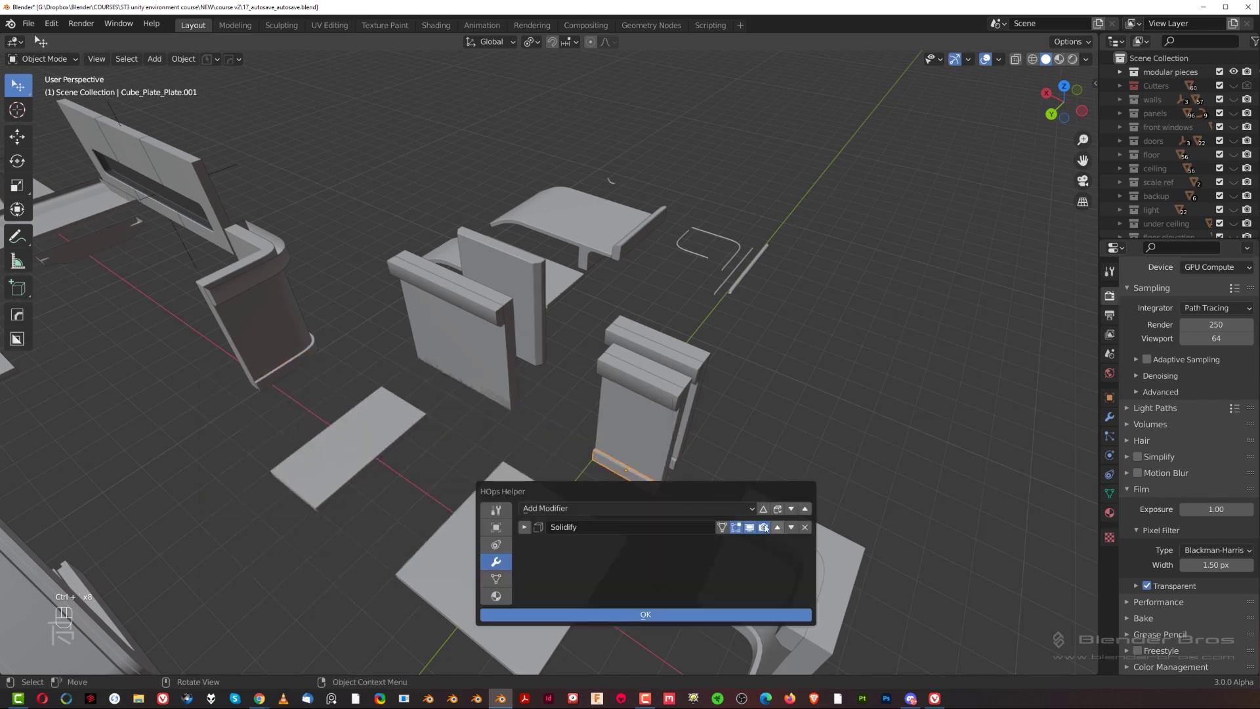
# Run Smart Apply on the base trims of the wide wall and the front narrow wall to apply their modifiers.
pyautogui.scroll(4, 458, 376)
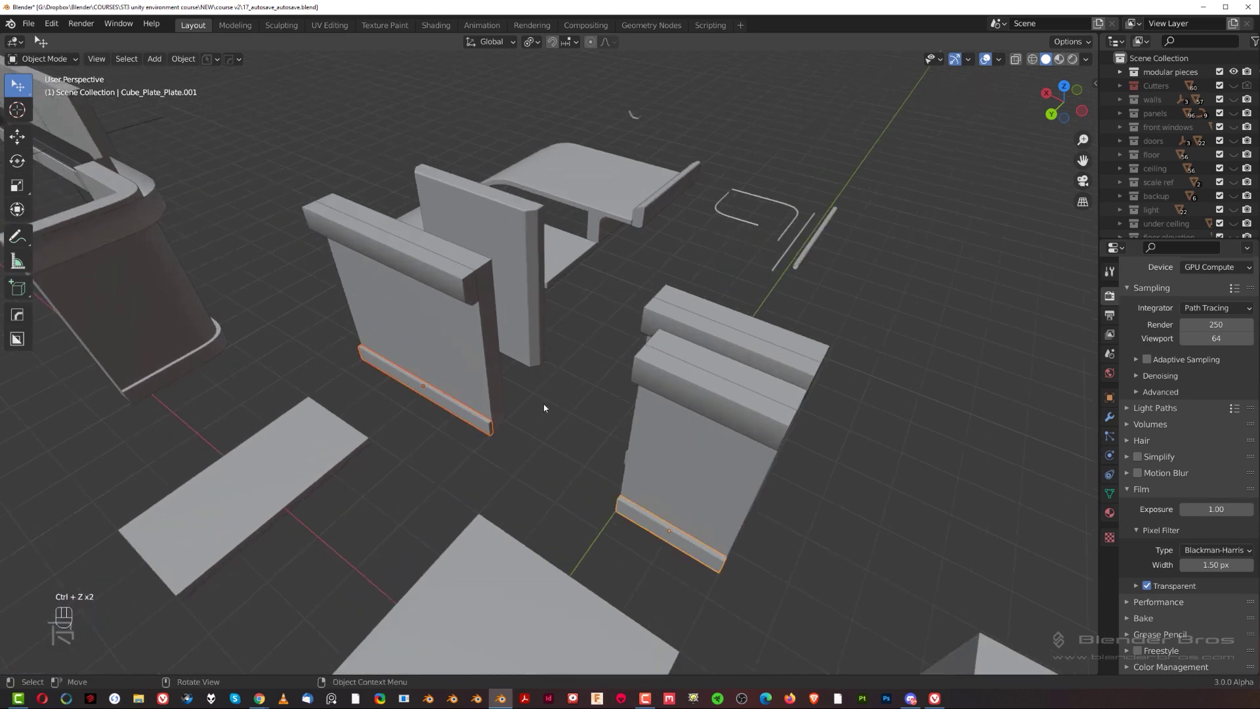
pyautogui.press('q')
pyautogui.moveTo(525, 479)
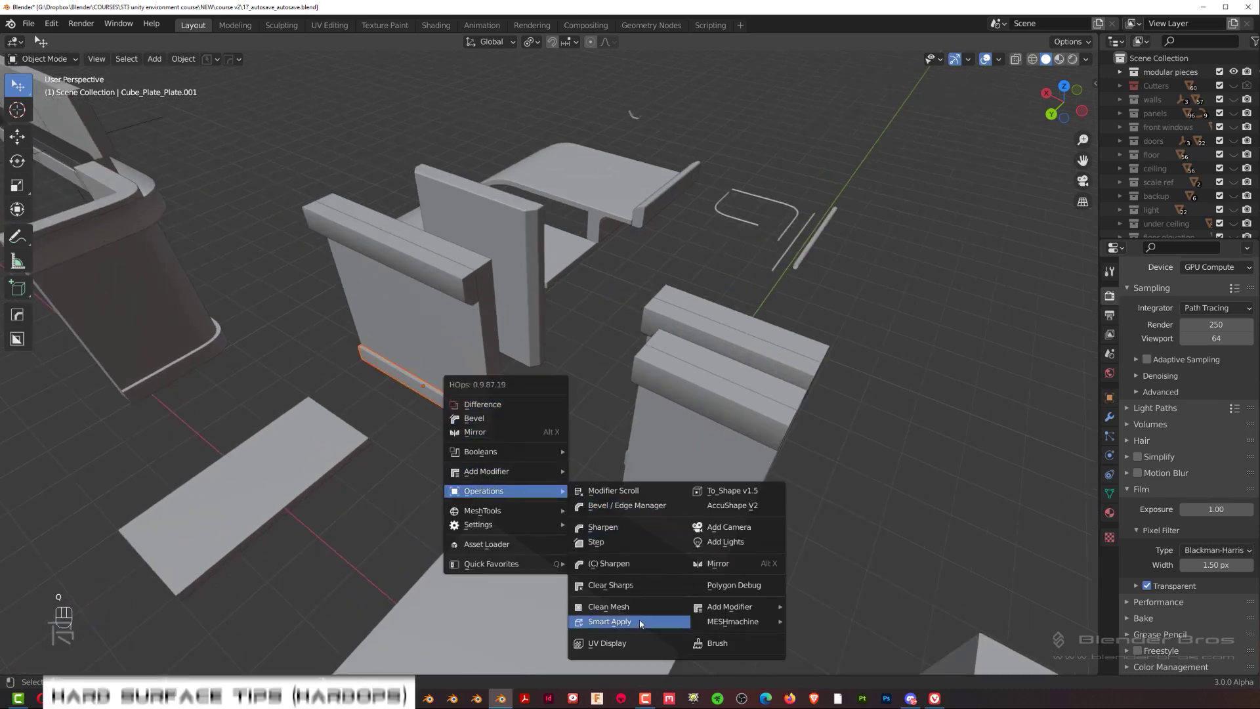
pyautogui.click(640, 622)
# Select the base trims of the inner and outer corner walls and run Smart Apply on them.
pyautogui.scroll(-2, 612, 277)
pyautogui.keyDown('shift'); pyautogui.moveTo(676, 550); pyautogui.dragTo(603, 268, button='middle'); pyautogui.keyUp('shift')
pyautogui.click(645, 440)
pyautogui.click(644, 439)
pyautogui.hotkey('ctrl', '`')
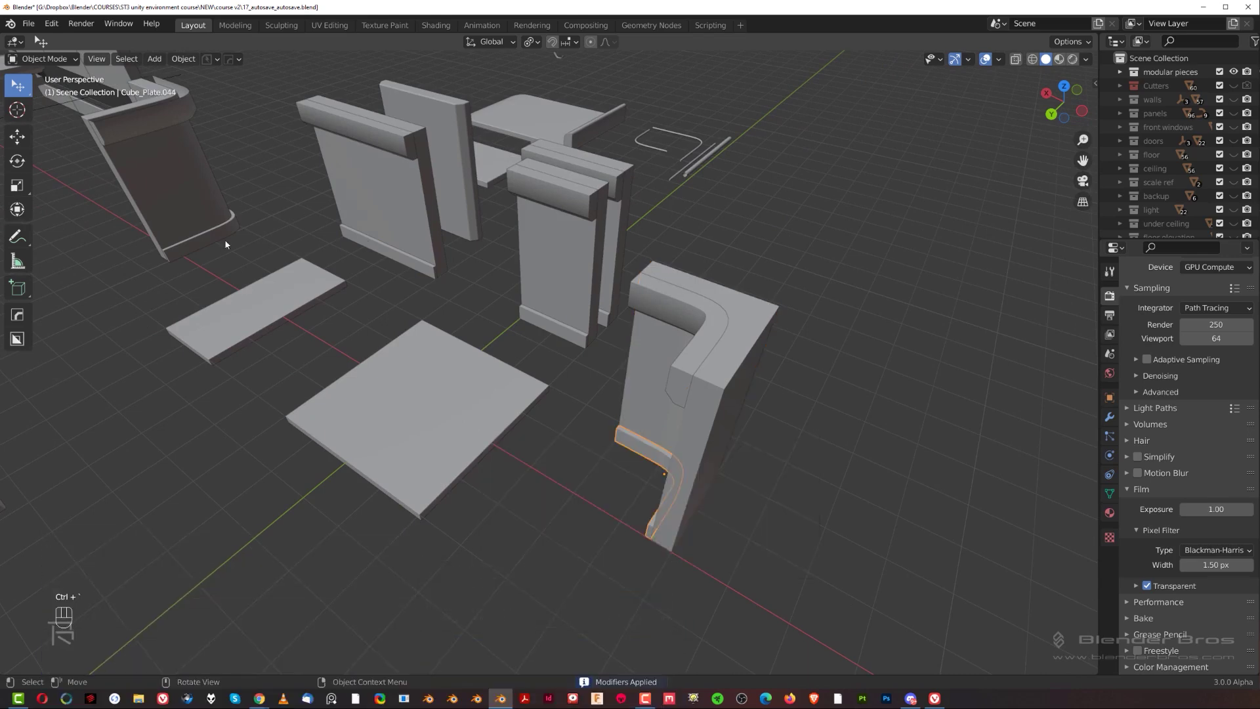
pyautogui.keyDown('shift'); pyautogui.click(201, 240); pyautogui.keyUp('shift')
pyautogui.press('q')
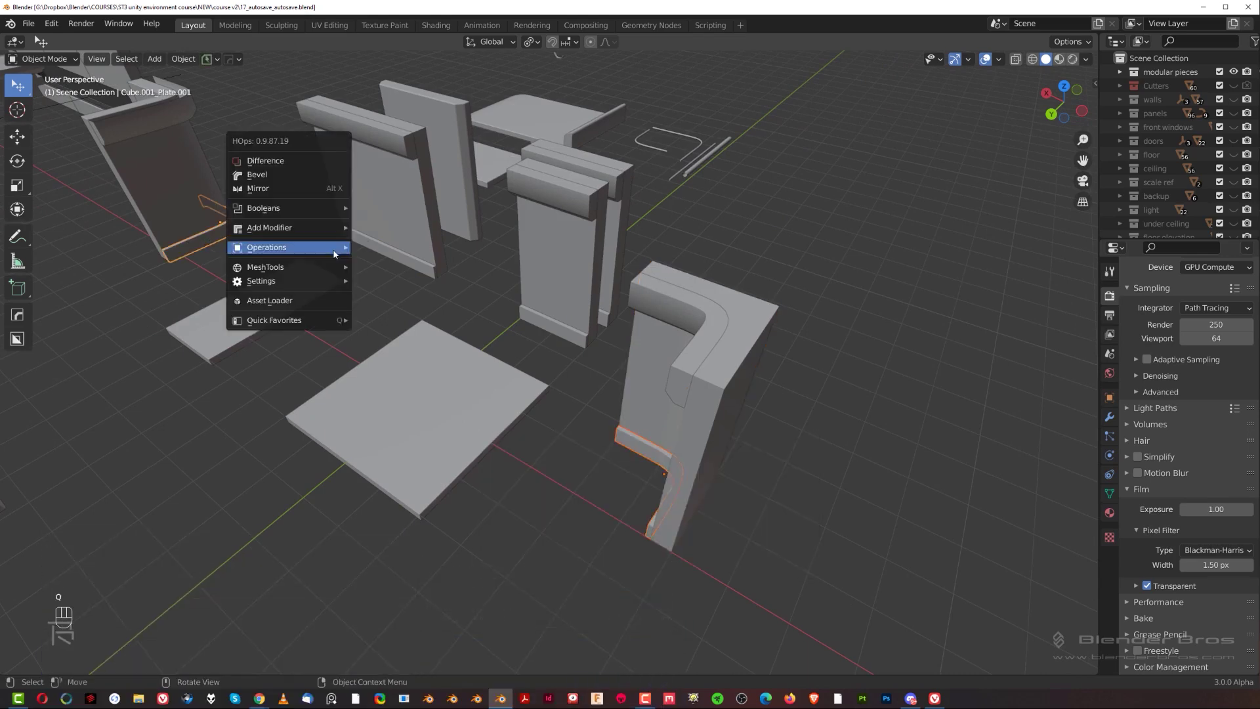
pyautogui.moveTo(295, 247)
pyautogui.click(413, 378)
# Run Smart Apply on the base trim of the rear narrow wall.
pyautogui.moveTo(525, 361); pyautogui.dragTo(488, 373, button='middle')
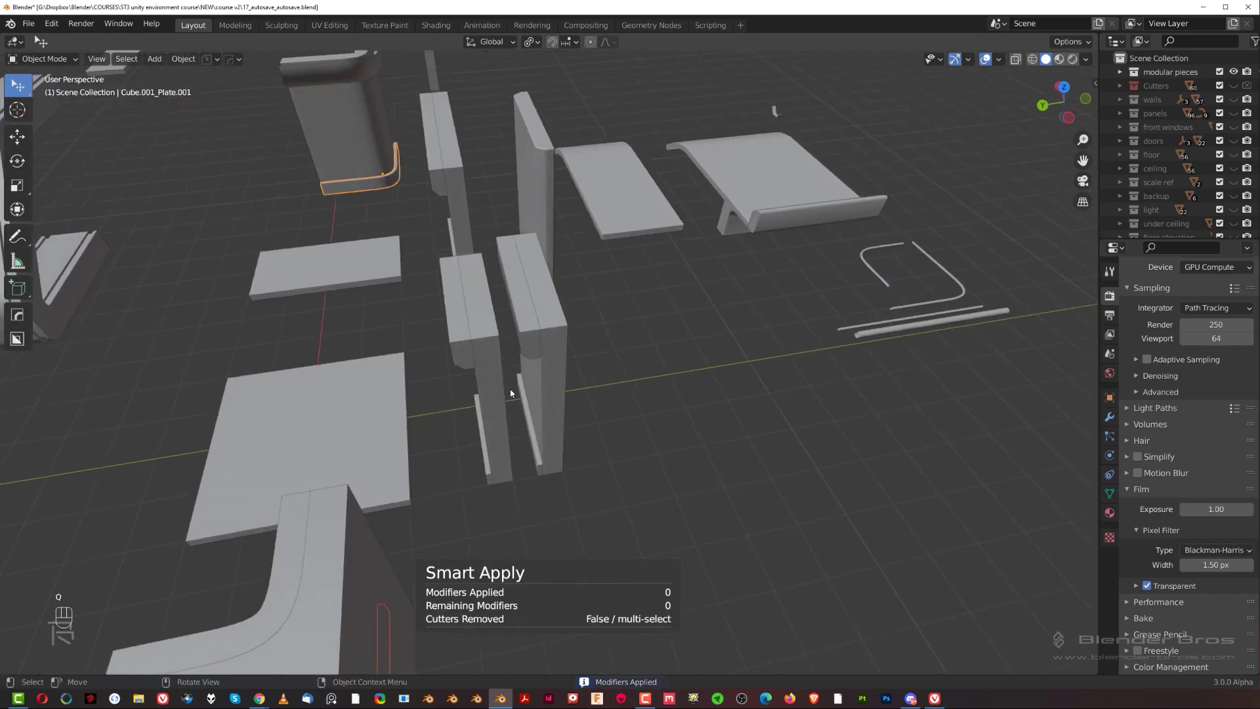
pyautogui.press('q')
pyautogui.moveTo(578, 391)
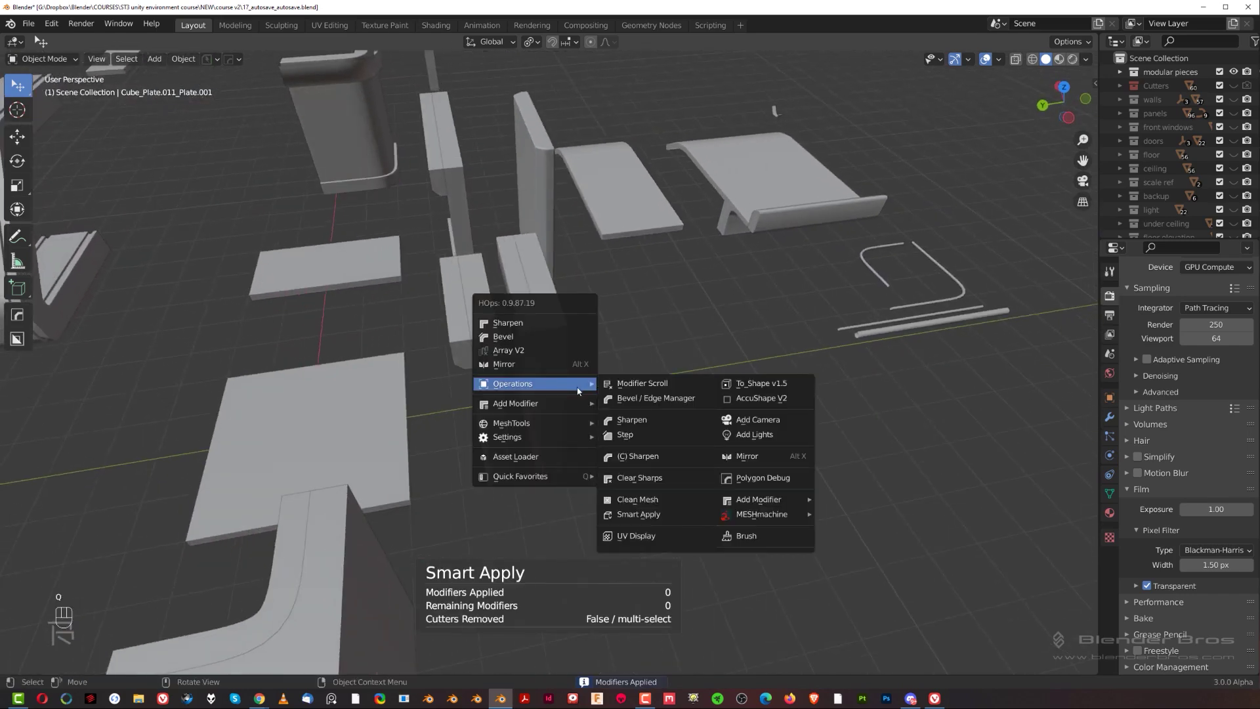
pyautogui.click(646, 514)
# Check the modifier stacks of the wall trims, including the outer corner wall's base trim, in the HOps Helper.
pyautogui.moveTo(596, 431); pyautogui.dragTo(565, 318, button='middle')
pyautogui.click(565, 318)
pyautogui.hotkey('ctrl', '`')
pyautogui.hotkey('ctrl', '`')
pyautogui.click(255, 322)
pyautogui.hotkey('ctrl', '`')
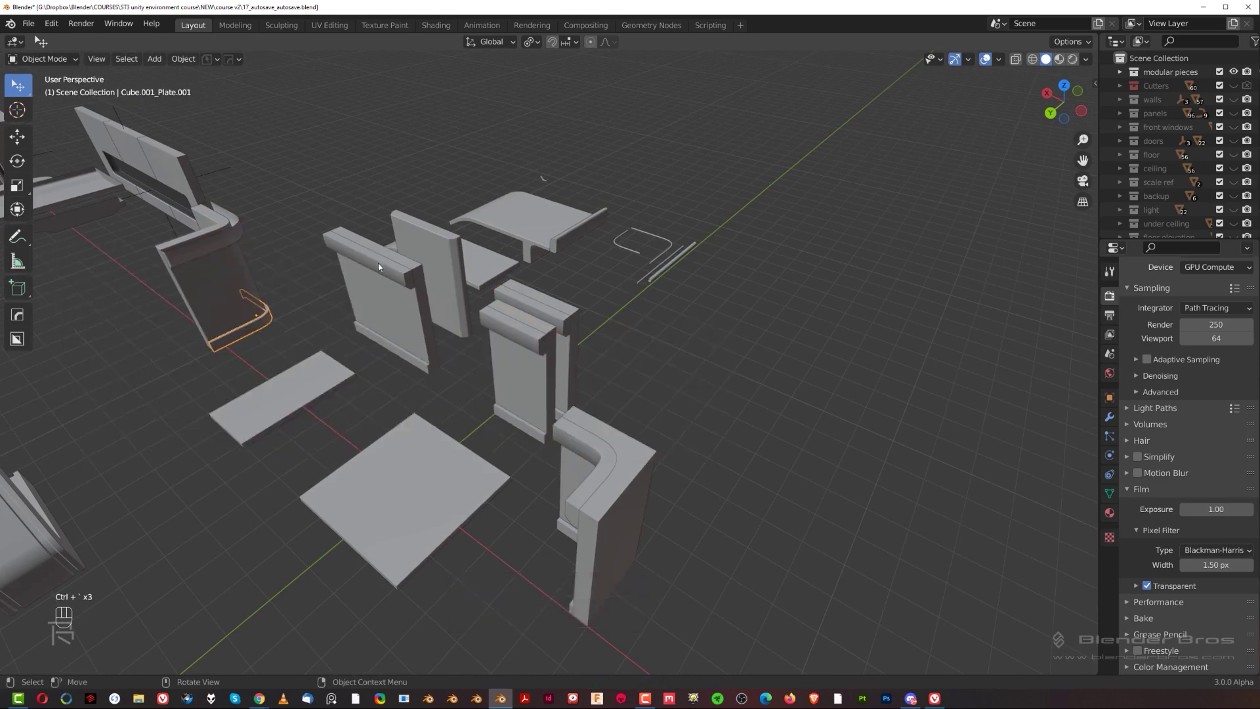
# Select all the upper and base wall trims and add a one-segment HardOps Bevel about 0.022 m wide with a 30° angle limit.
pyautogui.keyDown('shift'); pyautogui.moveTo(380, 280); pyautogui.dragTo(529, 288, button='middle'); pyautogui.keyUp('shift')
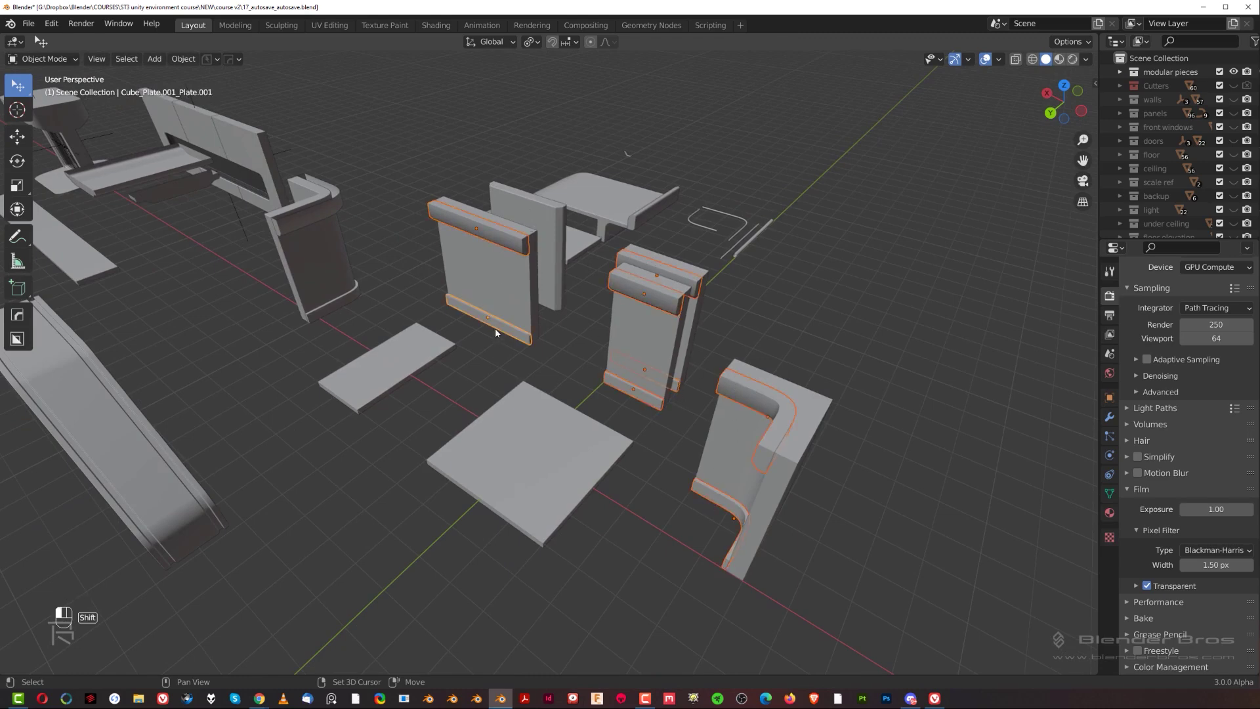
pyautogui.keyDown('shift'); pyautogui.moveTo(355, 206); pyautogui.dragTo(617, 324, button='middle'); pyautogui.keyUp('shift')
pyautogui.scroll(2, 495, 317)
pyautogui.scroll(-3, 617, 324)
pyautogui.scroll(6, 585, 352)
pyautogui.press('q')
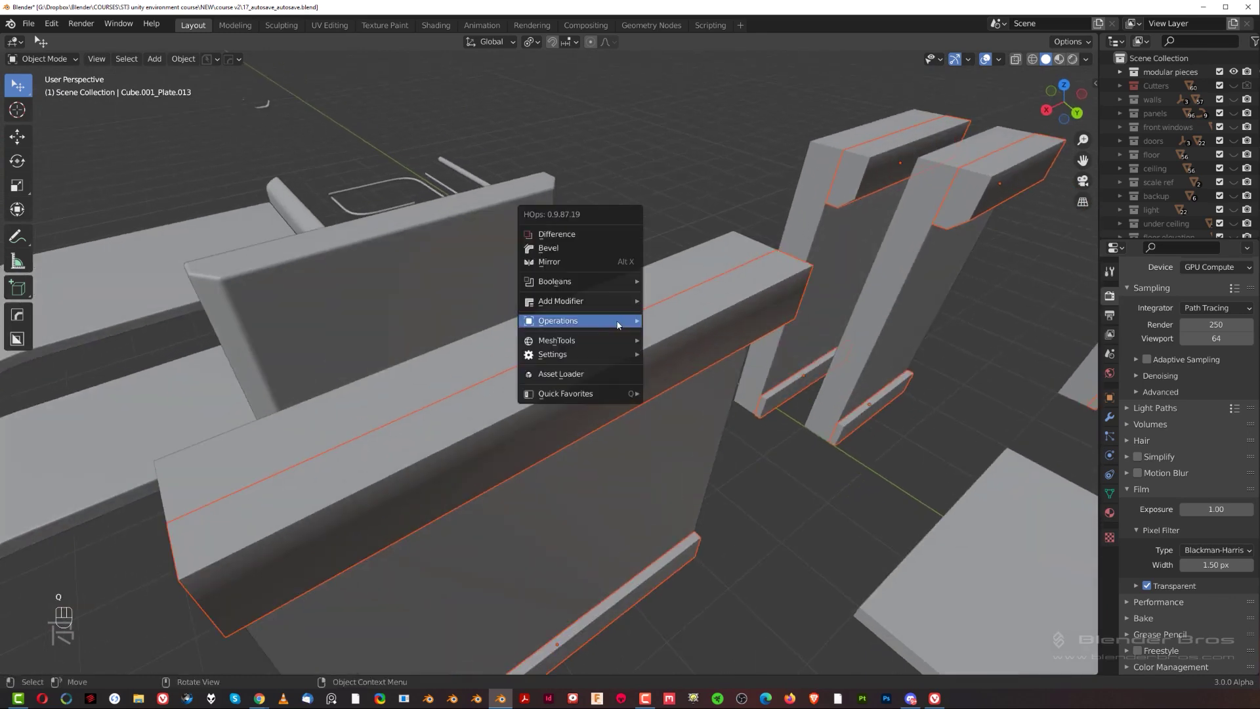
pyautogui.click(591, 251)
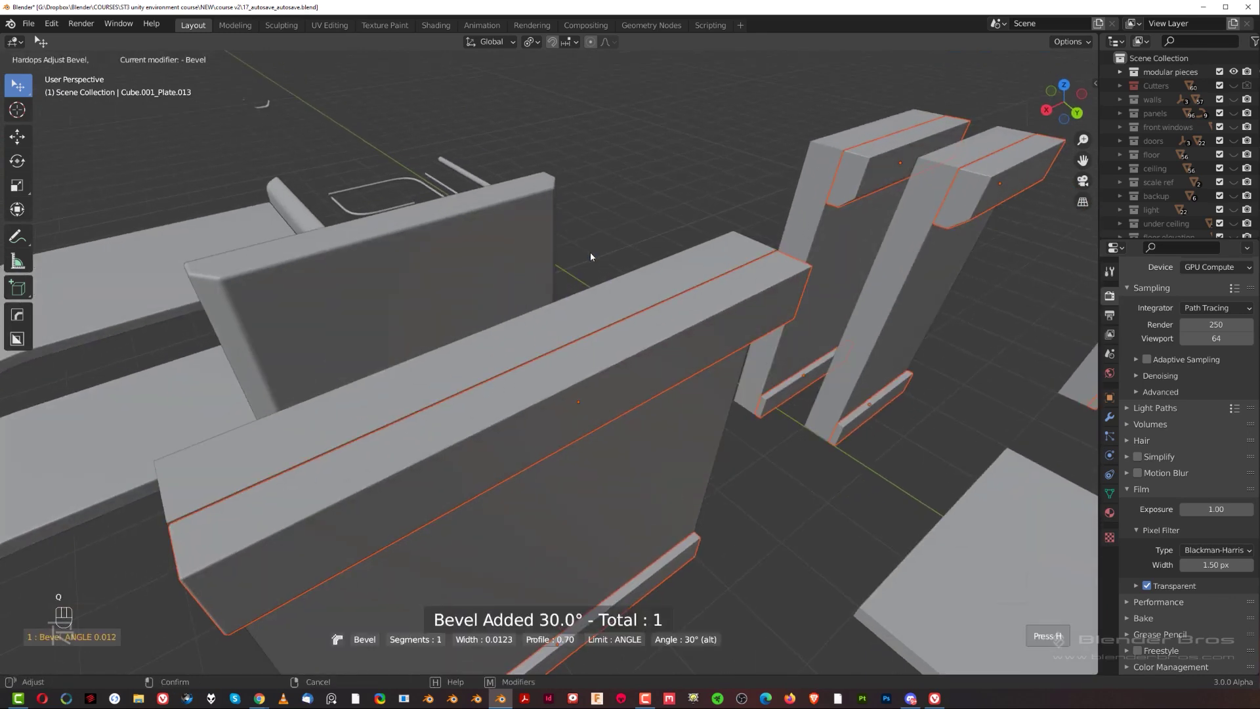
pyautogui.moveTo(487, 272)
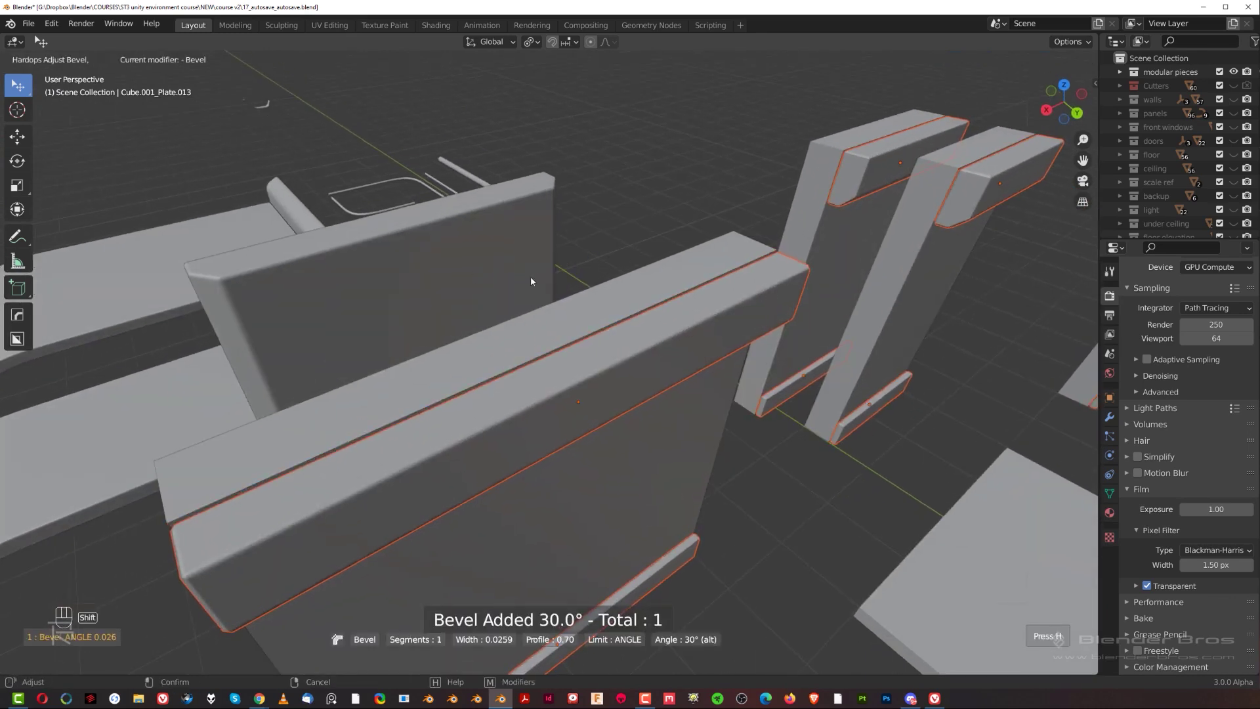
pyautogui.click(614, 283)
# Open the Bevel modifier's Shading settings on the wide wall's upper trim to check Harden Normals.
pyautogui.moveTo(613, 281); pyautogui.dragTo(762, 369, button='middle')
pyautogui.moveTo(648, 464); pyautogui.dragTo(599, 360, button='middle')
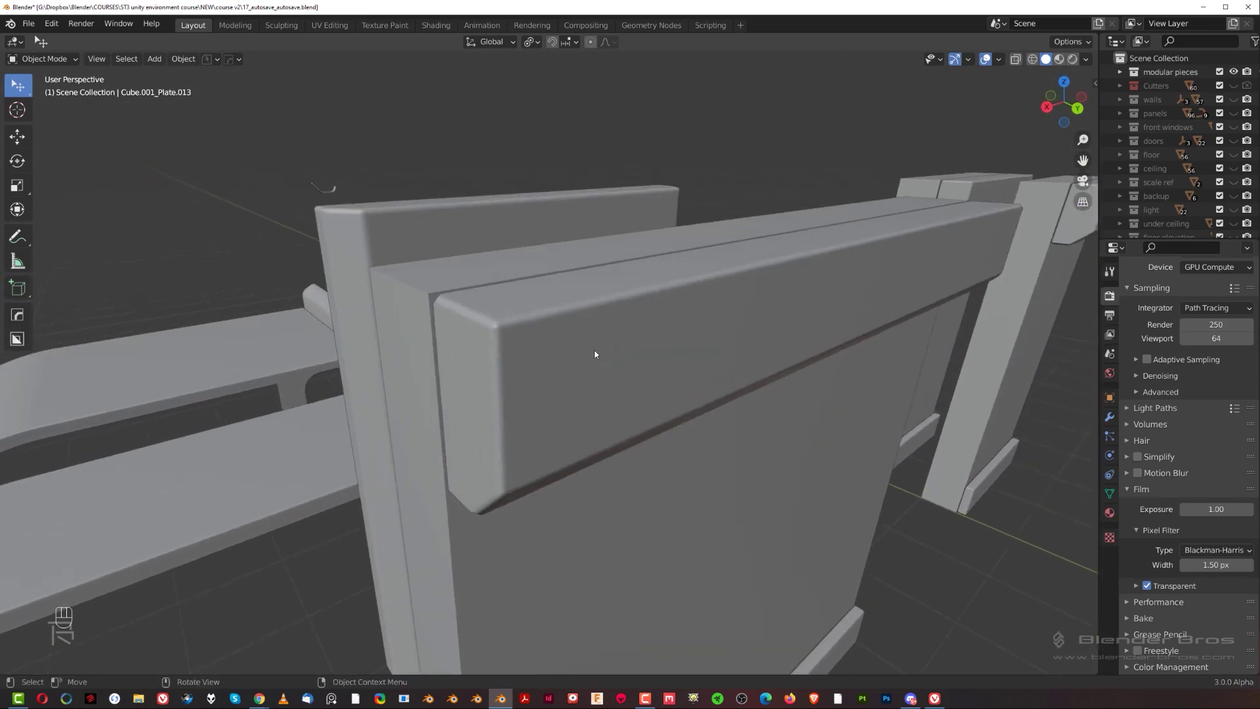
pyautogui.click(598, 360)
pyautogui.hotkey('ctrl', '`')
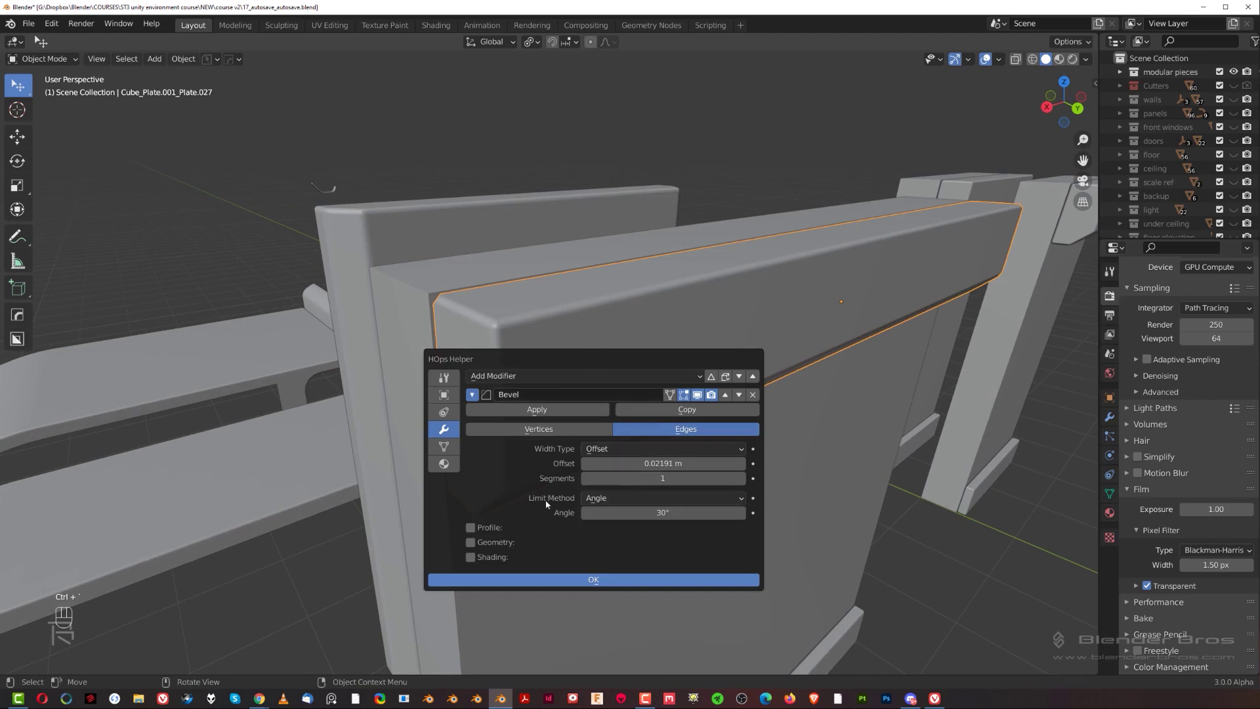
pyautogui.click(471, 528)
pyautogui.click(493, 557)
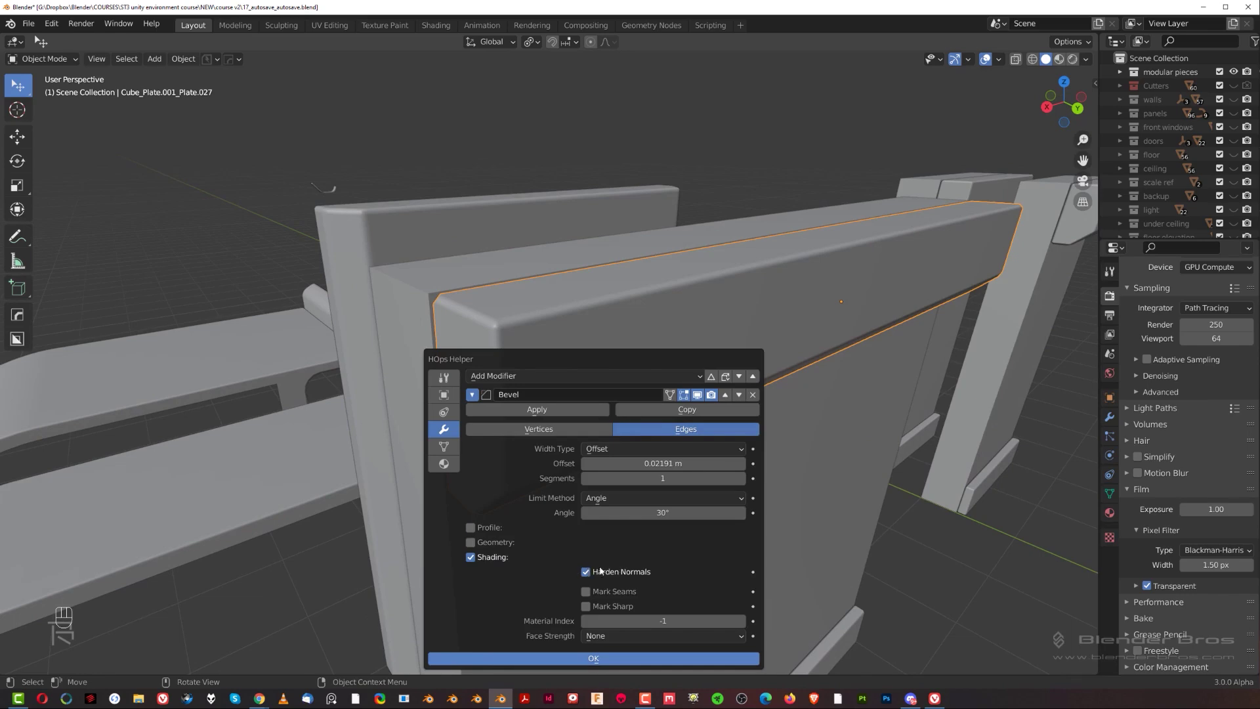
pyautogui.click(800, 387)
pyautogui.keyDown('ctrl'); pyautogui.moveTo(813, 385); pyautogui.dragTo(638, 295, button='middle'); pyautogui.keyUp('ctrl')
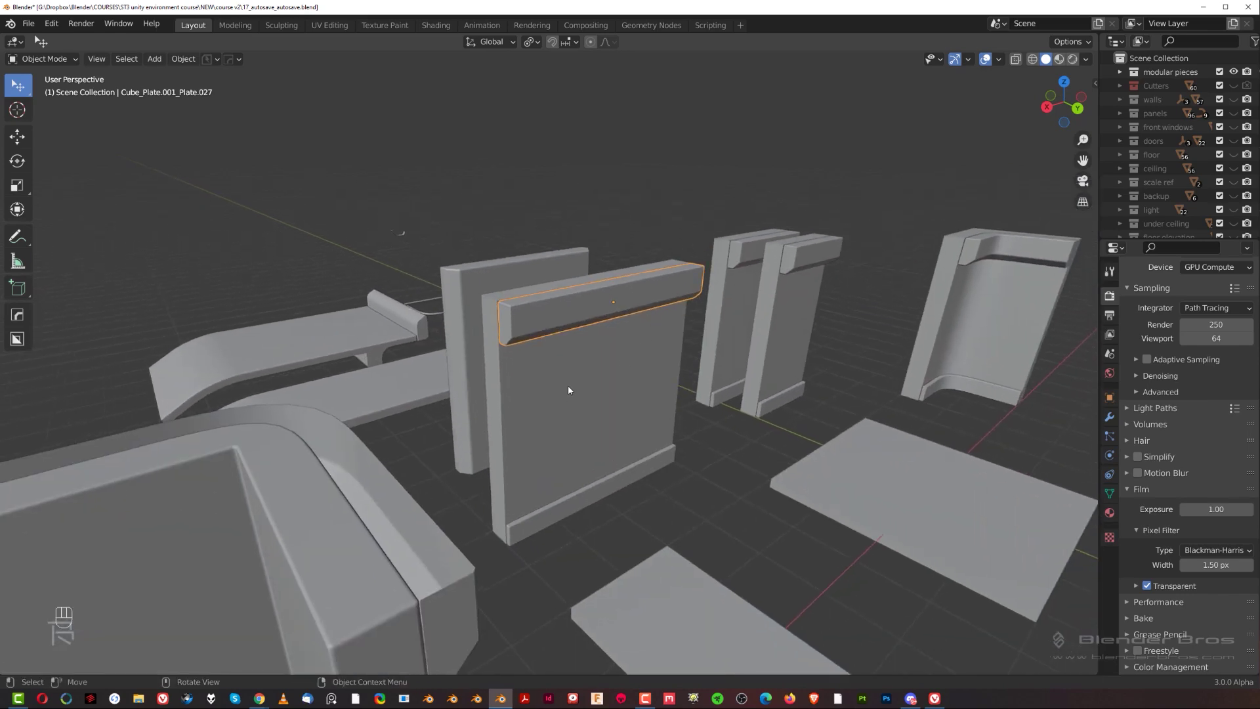
pyautogui.moveTo(567, 317); pyautogui.dragTo(591, 326, button='middle')
pyautogui.moveTo(638, 335); pyautogui.dragTo(676, 415, button='middle')
pyautogui.click(594, 427)
pyautogui.press('g')
pyautogui.rightClick(839, 245)
pyautogui.keyDown('shift'); pyautogui.moveTo(742, 347); pyautogui.dragTo(523, 270, button='middle'); pyautogui.keyUp('shift')
pyautogui.scroll(-3, 523, 270)
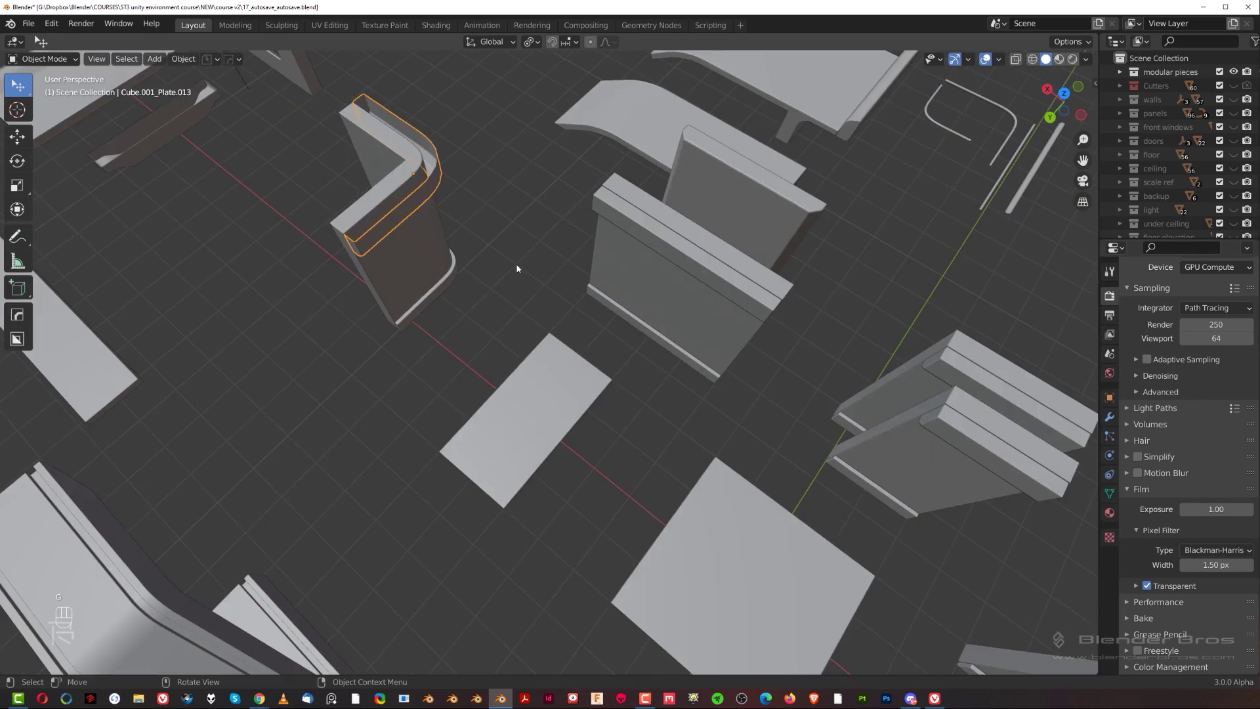
# Examine the outer corner wall's upper trim in local view, then return to the full scene.
pyautogui.moveTo(441, 302); pyautogui.dragTo(455, 229, button='middle')
pyautogui.press('/')
pyautogui.press('/')
pyautogui.click(635, 420)
pyautogui.moveTo(635, 420); pyautogui.dragTo(630, 521, button='middle')
pyautogui.press('/')
pyautogui.press('/')
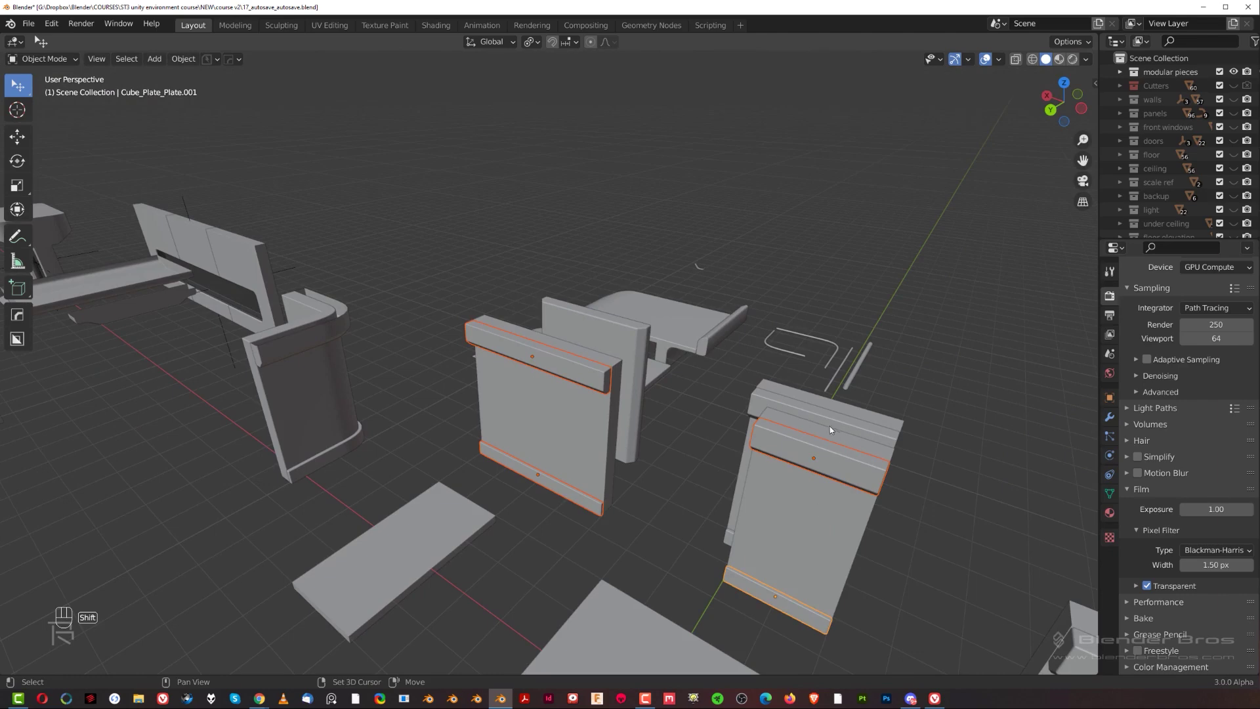
# Isolate the wide, front narrow and inner corner walls' upper and base trims plus the rear narrow wall's upper trim in local view.
pyautogui.scroll(-4, 652, 446)
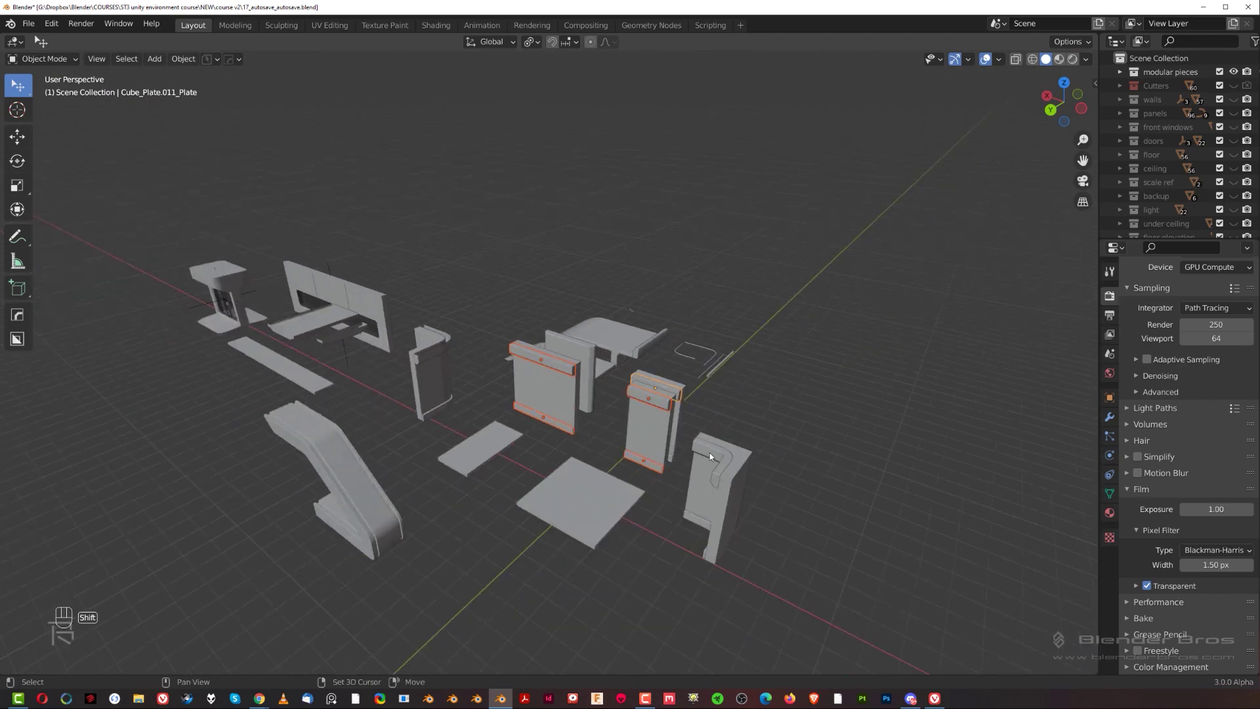
pyautogui.scroll(4, 588, 442)
pyautogui.press('/')
pyautogui.moveTo(584, 439); pyautogui.dragTo(469, 456, button='middle')
pyautogui.scroll(3, 596, 375)
# Enter edit mode on the isolated trims, select all their geometry and clear the sharp edge marks.
pyautogui.press('Tab')
pyautogui.moveTo(655, 352); pyautogui.dragTo(613, 351, button='middle')
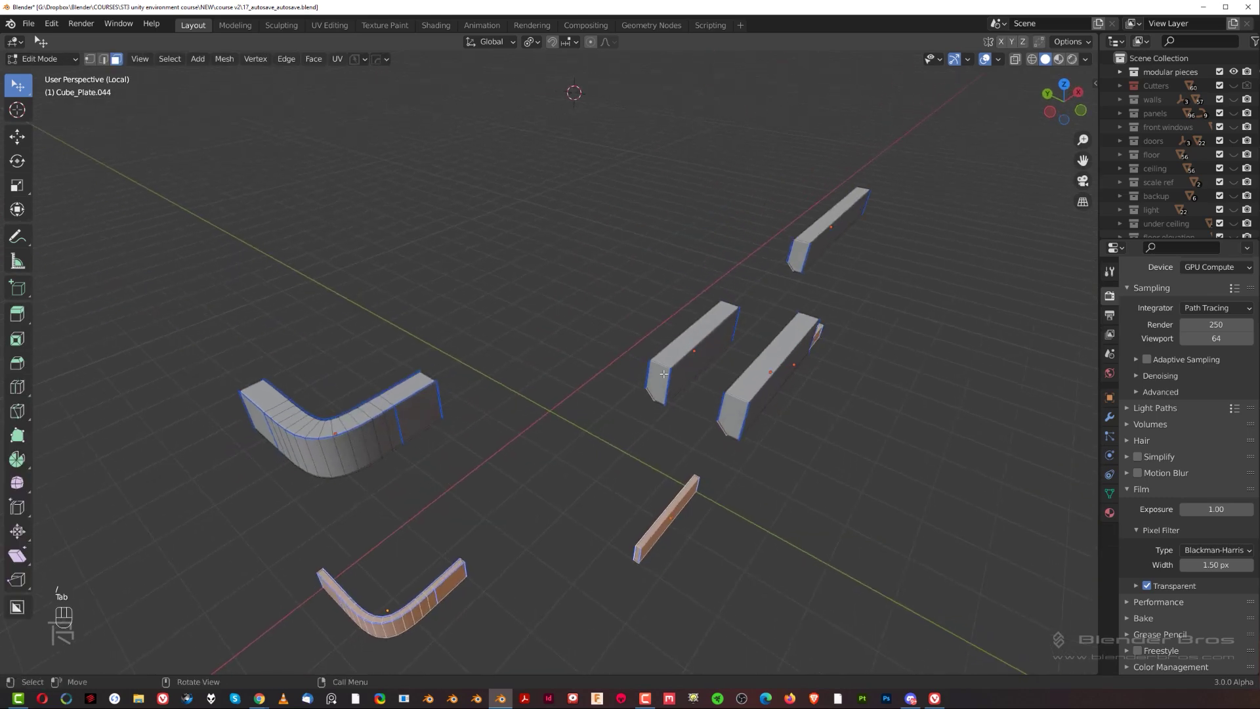
pyautogui.press('a')
pyautogui.press('q')
pyautogui.click(732, 272)
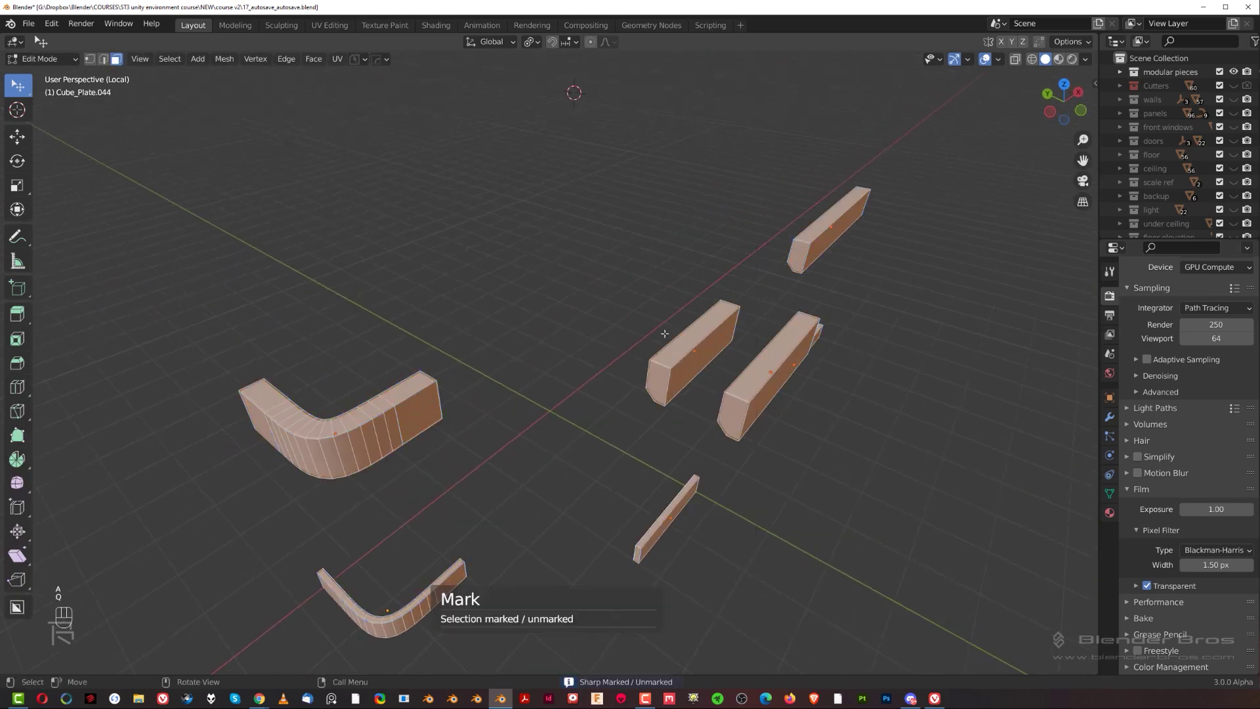
pyautogui.moveTo(732, 271); pyautogui.dragTo(555, 301, button='middle')
# Select the top and back faces of the curved upper trim and the three straight upper trims.
pyautogui.click(366, 359)
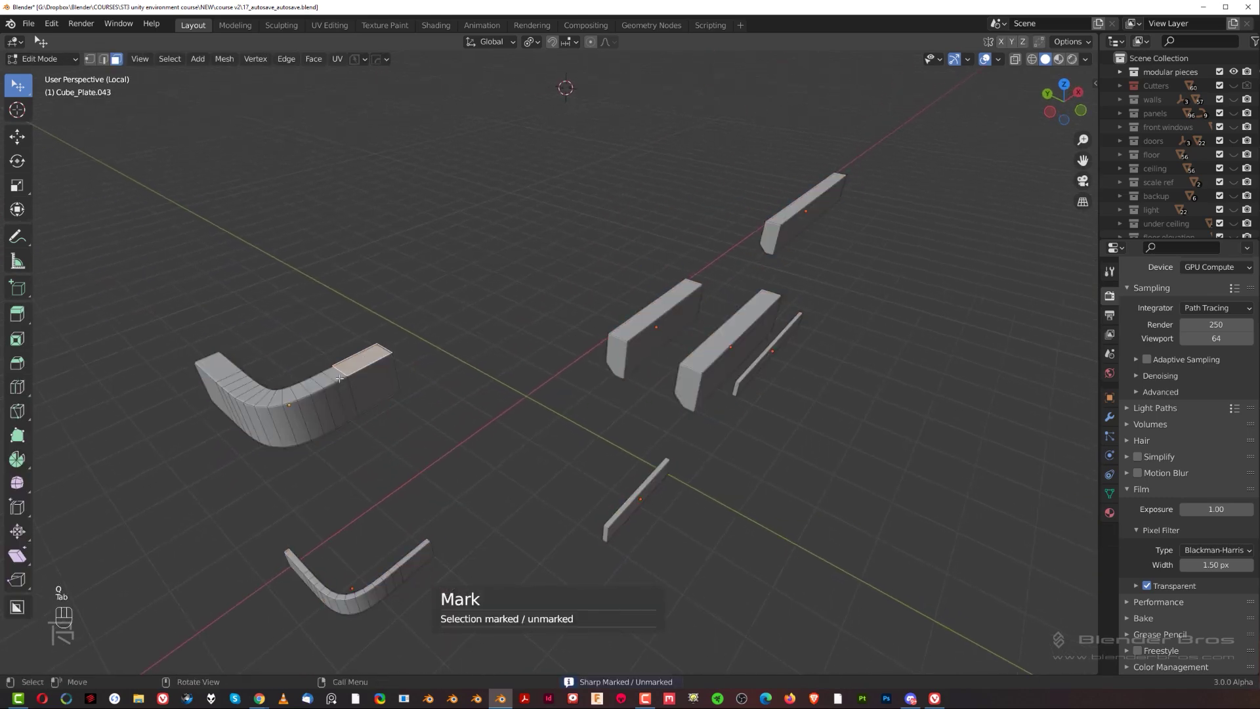
pyautogui.keyDown('ctrl'); pyautogui.click(211, 373); pyautogui.keyUp('ctrl')
pyautogui.keyDown('shift'); pyautogui.click(214, 392); pyautogui.keyUp('shift')
pyautogui.keyDown('ctrl'); pyautogui.click(353, 385); pyautogui.keyUp('ctrl')
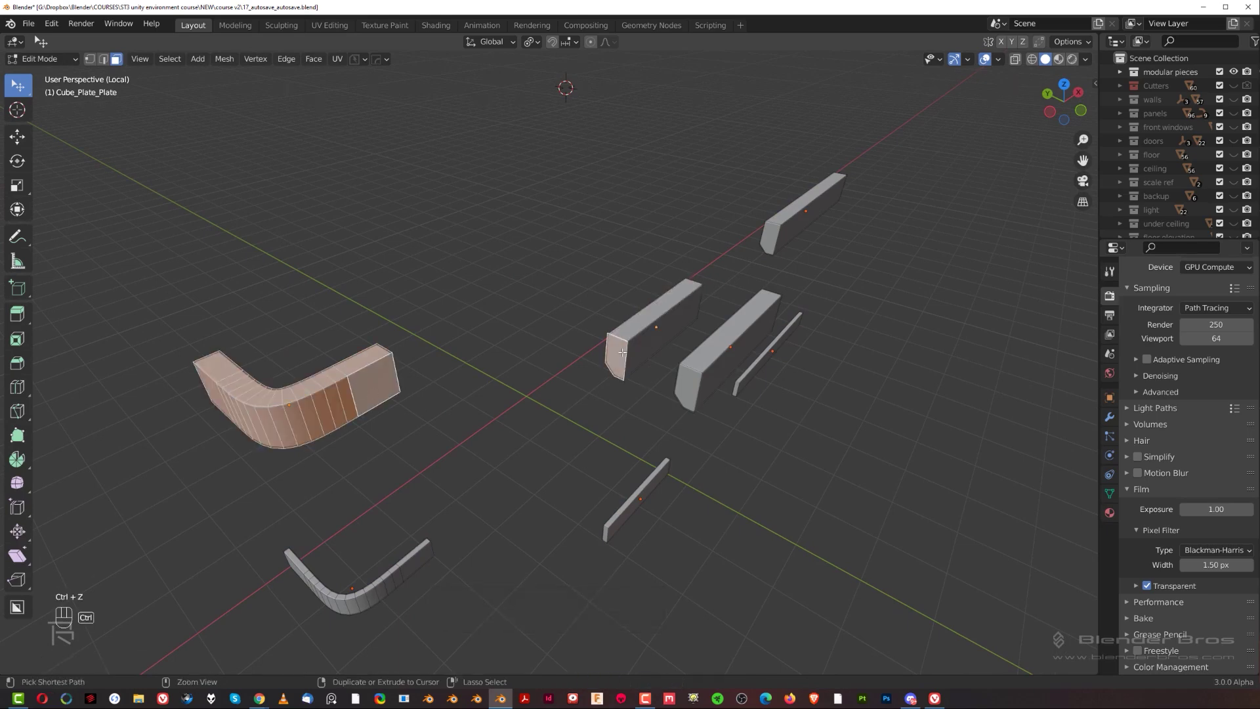
pyautogui.keyDown('shift'); pyautogui.click(649, 320); pyautogui.keyUp('shift')
pyautogui.moveTo(682, 324); pyautogui.dragTo(748, 338, button='middle')
pyautogui.keyDown('shift'); pyautogui.click(710, 396); pyautogui.keyUp('shift')
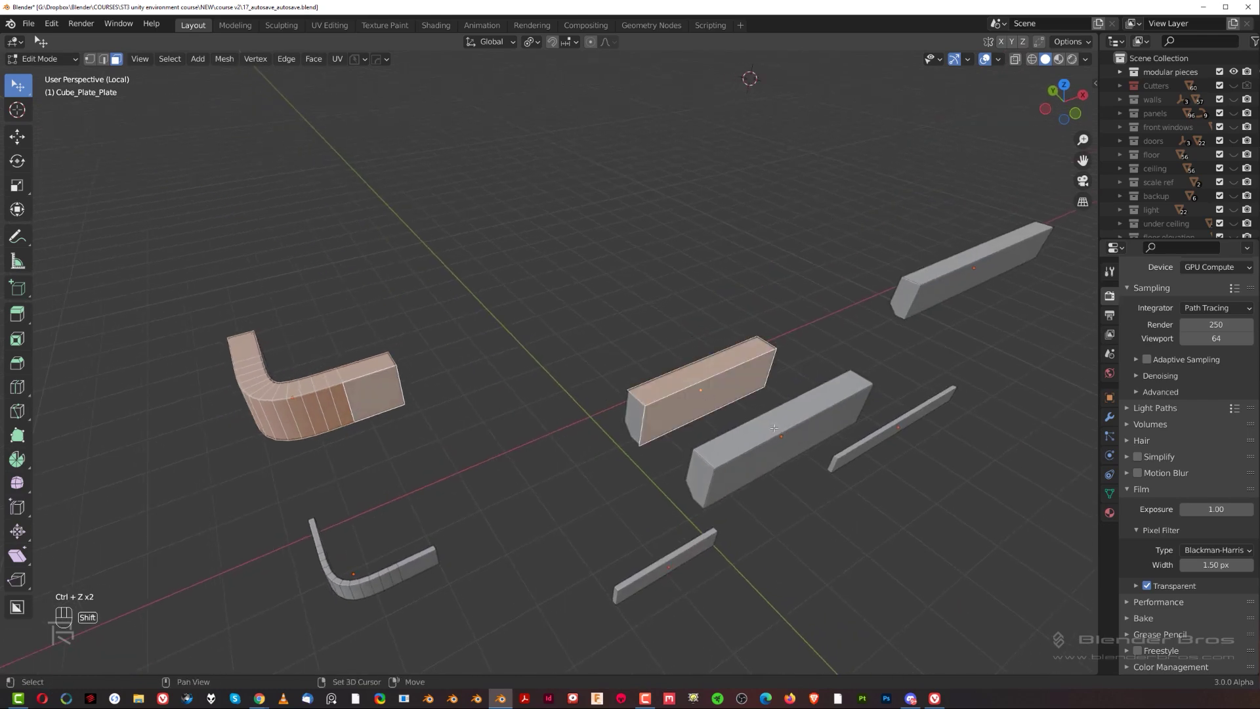
pyautogui.keyDown('shift'); pyautogui.click(773, 423); pyautogui.keyUp('shift')
pyautogui.keyDown('shift'); pyautogui.click(801, 448); pyautogui.keyUp('shift')
pyautogui.keyDown('shift'); pyautogui.click(941, 271); pyautogui.keyUp('shift')
pyautogui.moveTo(941, 271); pyautogui.dragTo(841, 350, button='middle')
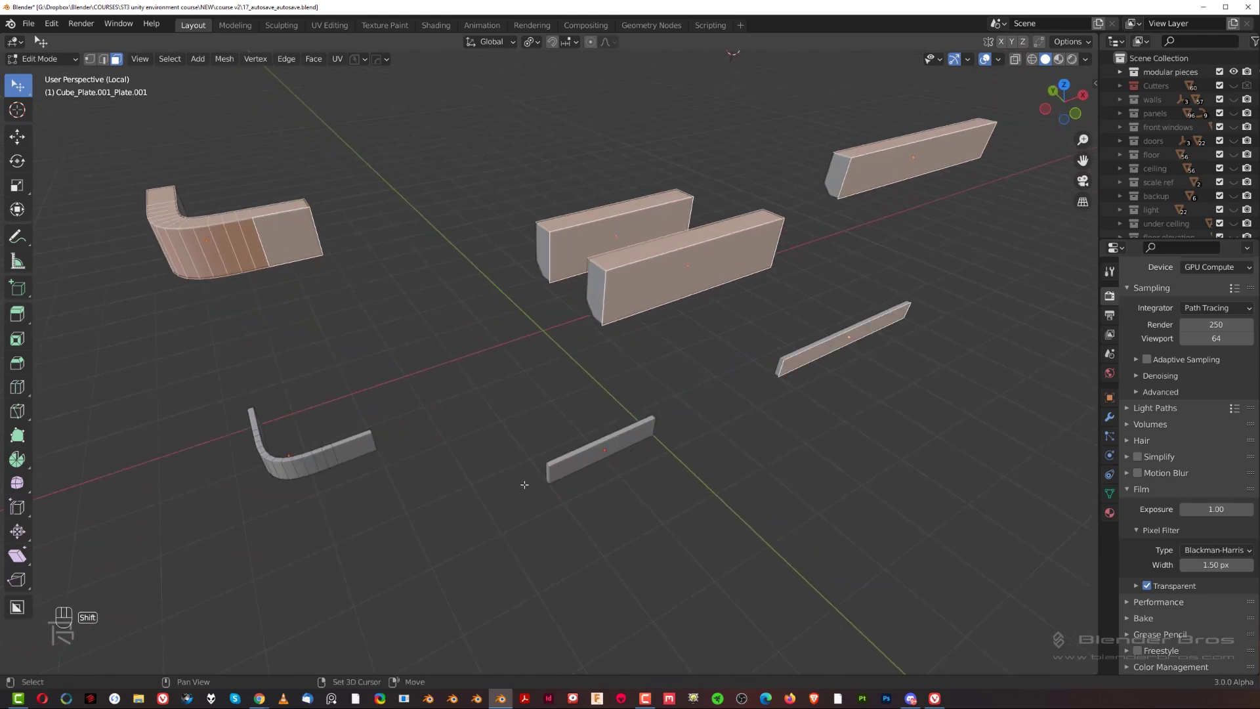
# Add the base trims' back and bottom faces to the selection, delete all selected faces, and return to the full scene in object mode.
pyautogui.keyDown('shift'); pyautogui.moveTo(344, 476); pyautogui.dragTo(546, 402, button='middle'); pyautogui.keyUp('shift')
pyautogui.keyDown('shift'); pyautogui.click(503, 410); pyautogui.keyUp('shift')
pyautogui.keyDown('ctrl'); pyautogui.click(416, 528); pyautogui.keyUp('ctrl')
pyautogui.moveTo(416, 528); pyautogui.dragTo(370, 377, button='middle')
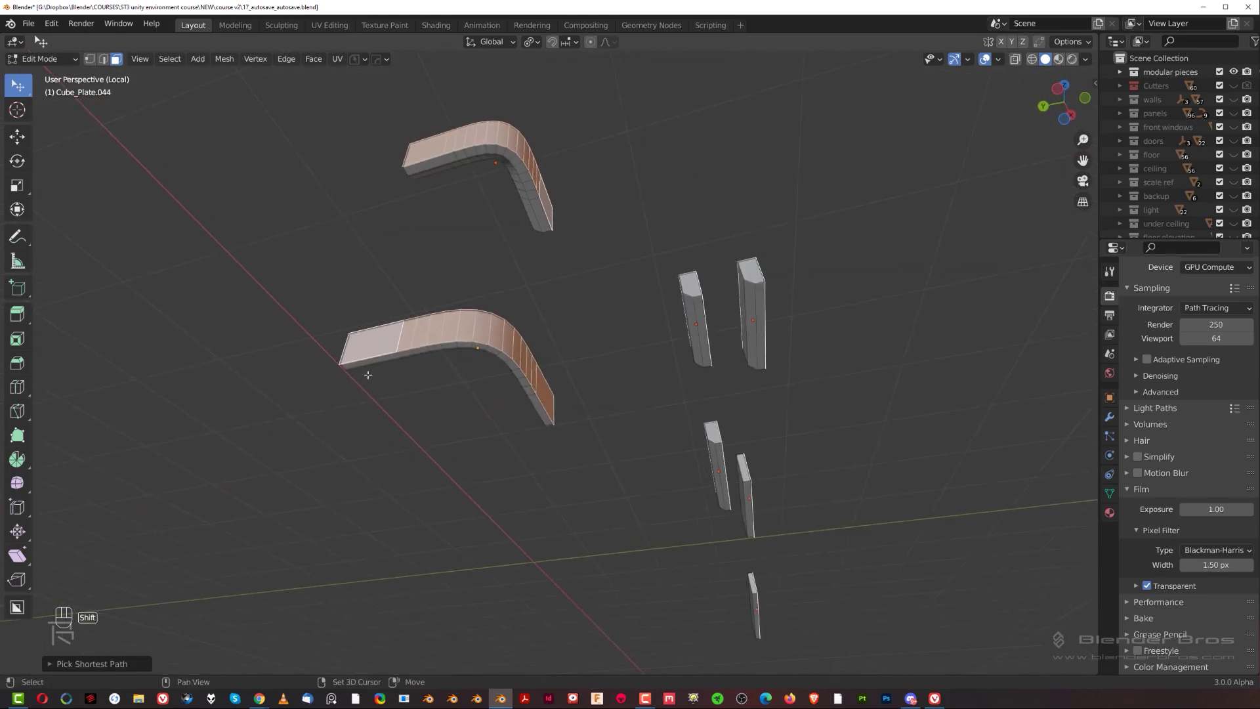
pyautogui.keyDown('ctrl'); pyautogui.click(544, 402); pyautogui.keyUp('ctrl')
pyautogui.moveTo(545, 401); pyautogui.dragTo(545, 439, button='middle')
pyautogui.keyDown('shift'); pyautogui.click(561, 441); pyautogui.keyUp('shift')
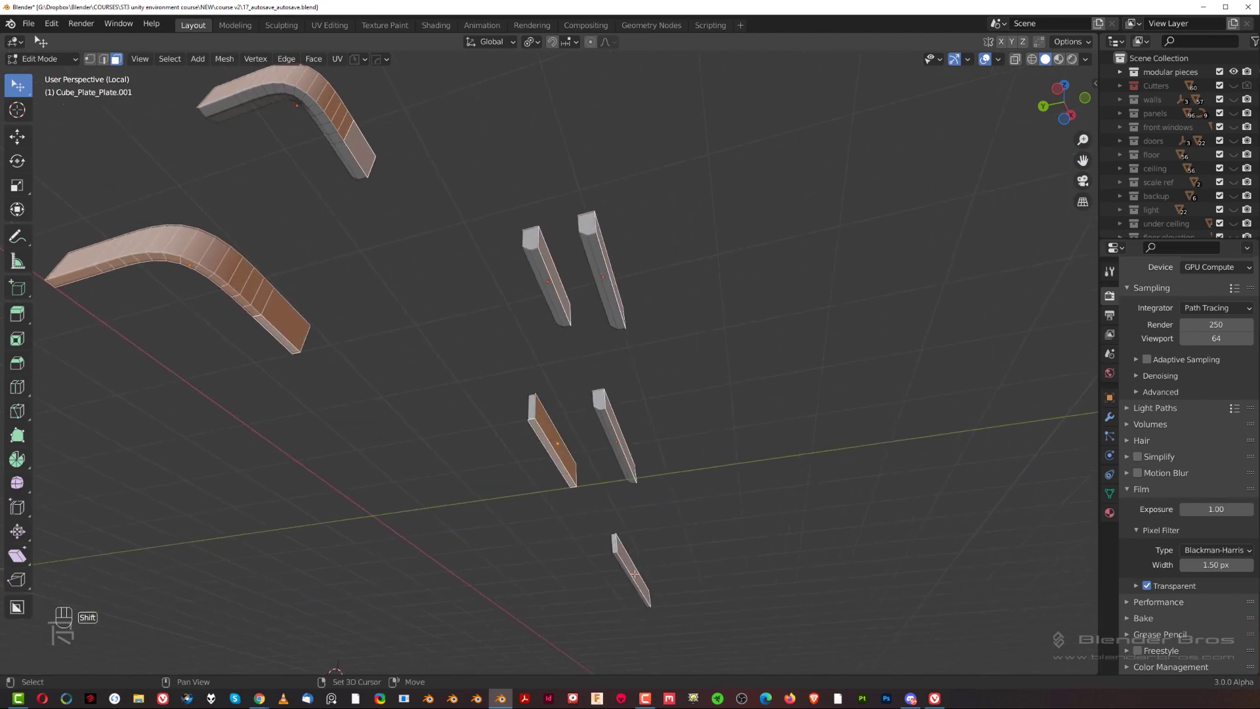
pyautogui.moveTo(685, 359); pyautogui.dragTo(689, 290, button='middle')
pyautogui.press('x')
pyautogui.click(693, 322)
pyautogui.moveTo(621, 267); pyautogui.dragTo(574, 383, button='middle')
pyautogui.press('Tab')
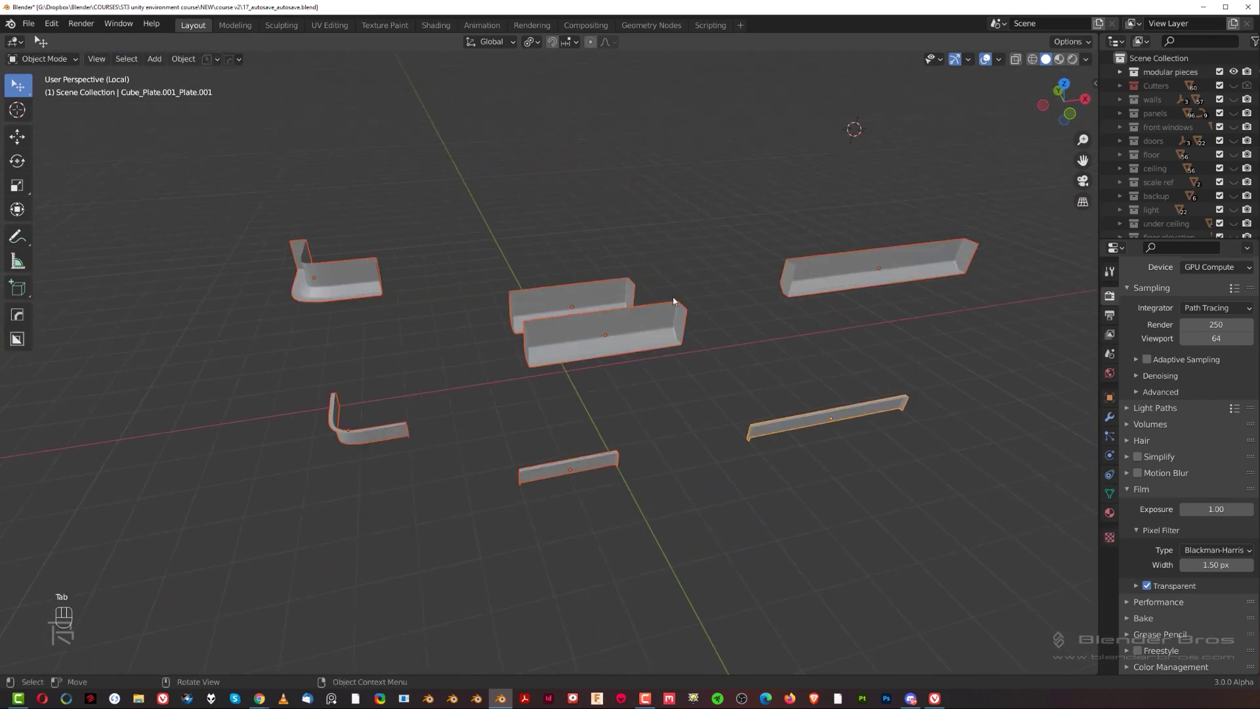
pyautogui.moveTo(577, 336); pyautogui.dragTo(1045, 288, button='middle')
pyautogui.press('KP_Divide')
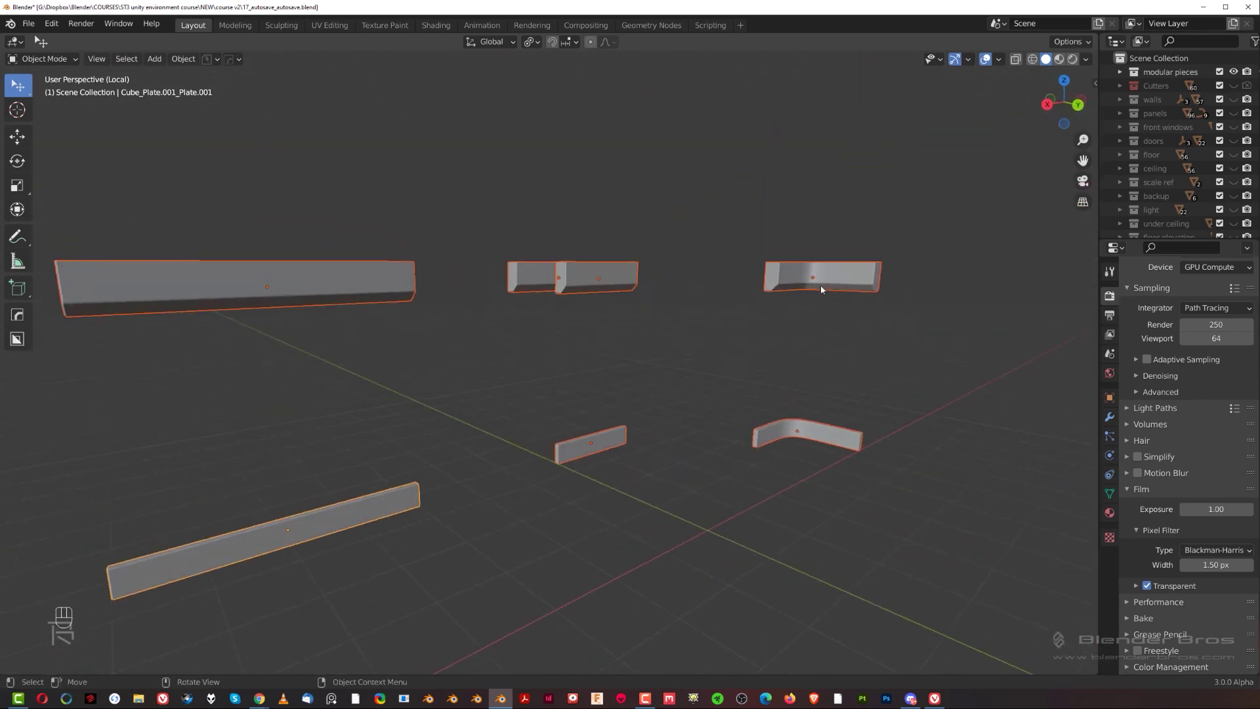
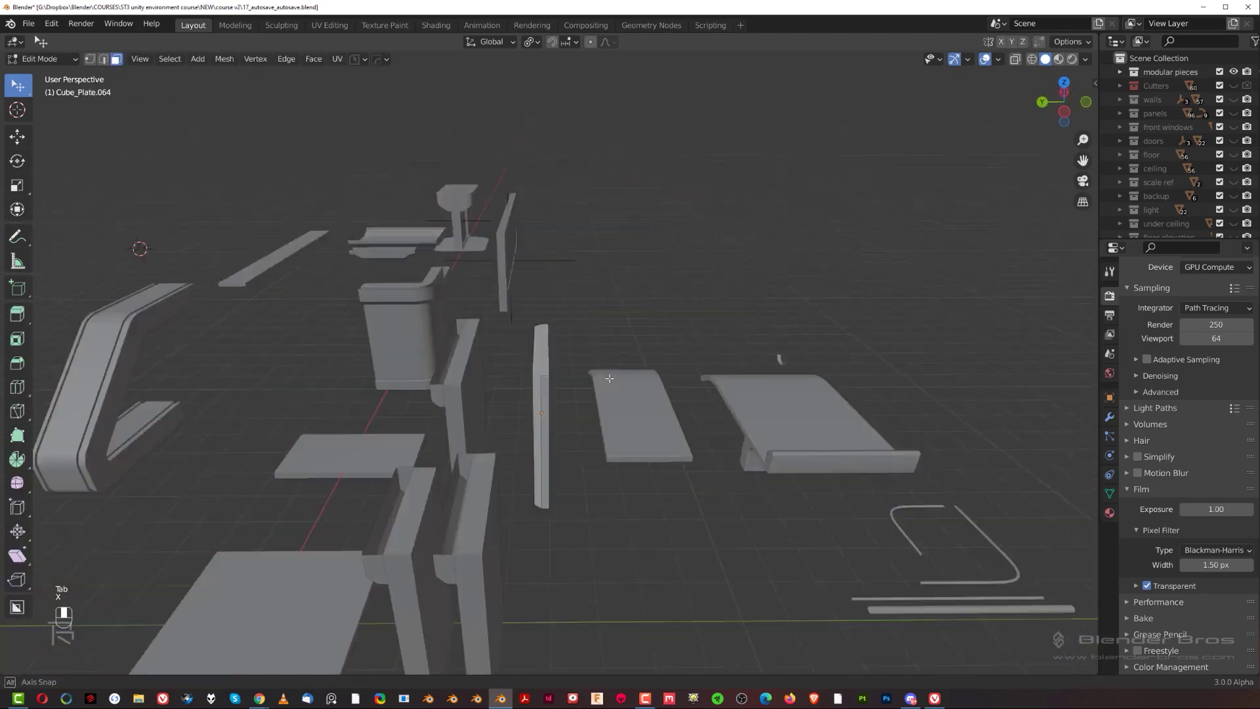
# Leave edit mode on the separate wall panel and examine the undersides of the modular pieces.
pyautogui.press('Tab')
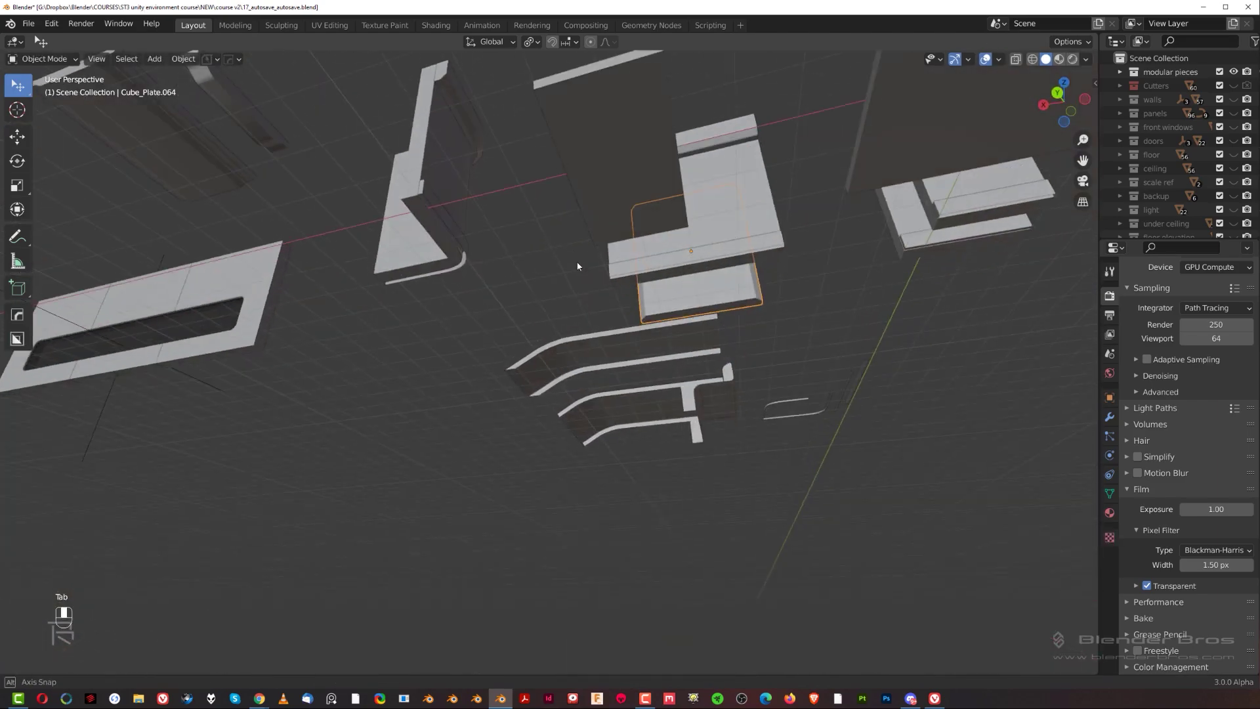
pyautogui.keyDown('shift'); pyautogui.moveTo(934, 166); pyautogui.dragTo(820, 351, button='middle'); pyautogui.keyUp('shift')
pyautogui.moveTo(607, 289); pyautogui.dragTo(518, 460, button='middle')
pyautogui.keyDown('shift'); pyautogui.moveTo(518, 460); pyautogui.dragTo(642, 276, button='middle'); pyautogui.keyUp('shift')
pyautogui.scroll(2, 653, 529)
pyautogui.scroll(-2, 676, 511)
pyautogui.moveTo(607, 406); pyautogui.dragTo(861, 411, button='middle')
# Examine the ceiling pieces' geometry from below in edit mode and select the large curved ceiling piece.
pyautogui.click(696, 437)
pyautogui.moveTo(712, 431); pyautogui.dragTo(430, 485, button='middle')
pyautogui.press('Tab')
pyautogui.click(835, 390)
pyautogui.press('Tab')
pyautogui.scroll(-2, 588, 326)
pyautogui.moveTo(611, 328); pyautogui.dragTo(607, 331)
pyautogui.keyDown('shift'); pyautogui.moveTo(512, 346); pyautogui.dragTo(486, 326, button='middle'); pyautogui.keyUp('shift')
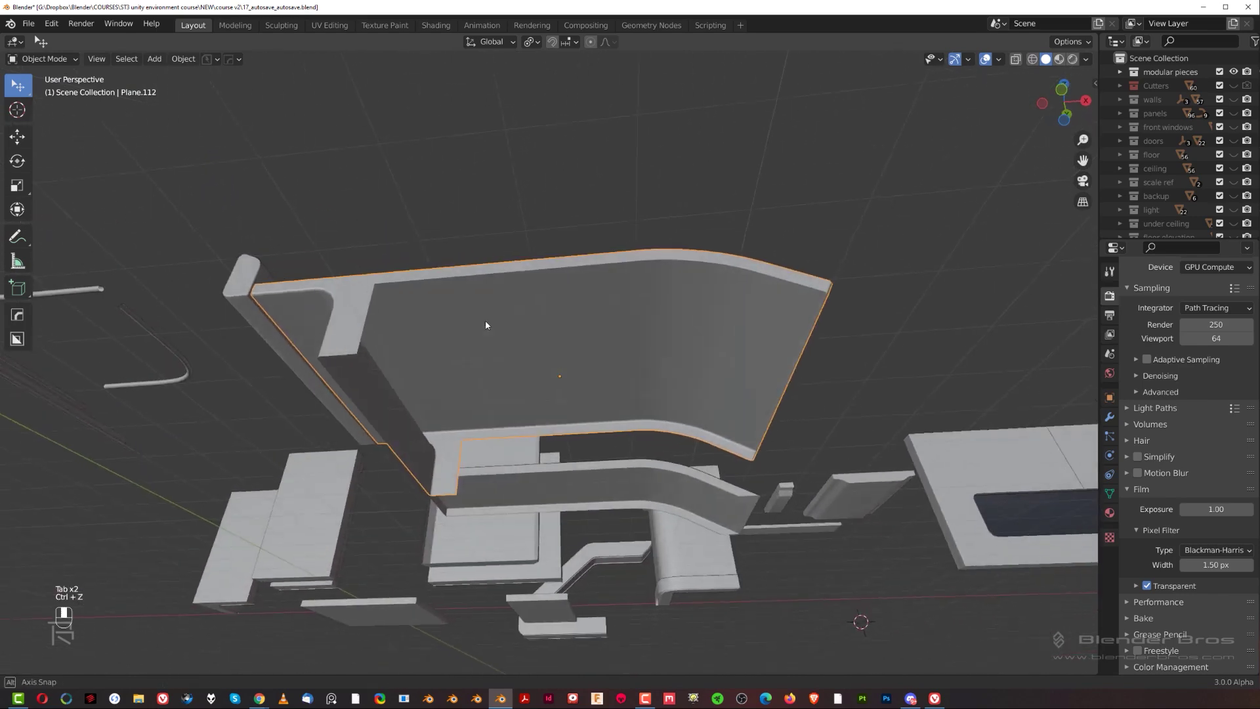
# Inspect the large curved ceiling piece's mesh in edit mode using face selection, then return to object mode.
pyautogui.press('Tab')
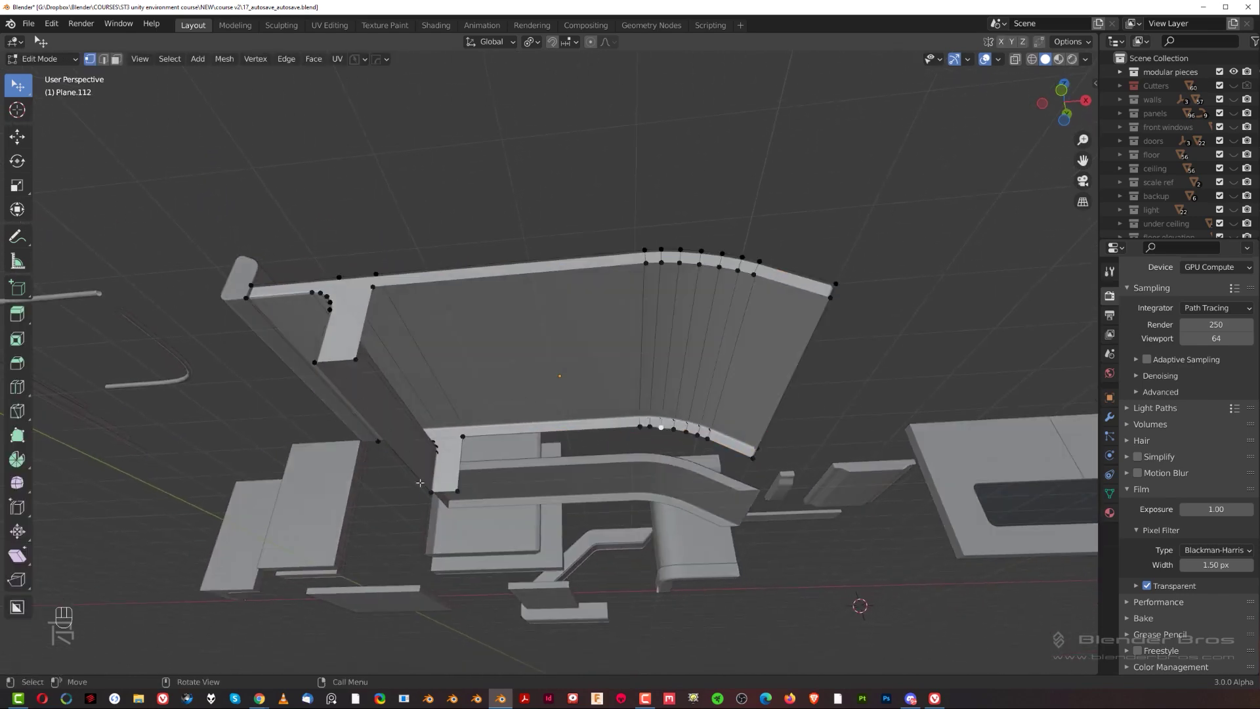
pyautogui.moveTo(442, 487); pyautogui.dragTo(797, 372, button='middle')
pyautogui.press('3')
pyautogui.moveTo(718, 271); pyautogui.dragTo(950, 303, button='middle')
pyautogui.press('Tab')
pyautogui.press('Tab')
pyautogui.press('Tab')
pyautogui.click(906, 298)
pyautogui.press('Tab')
pyautogui.keyDown('shift'); pyautogui.moveTo(701, 361); pyautogui.dragTo(583, 387, button='middle'); pyautogui.keyUp('shift')
pyautogui.press('Tab')
# Return to object mode, select all modular pieces and examine them in edit mode for leftover sharp edge marks.
pyautogui.click(585, 275)
pyautogui.moveTo(586, 275); pyautogui.dragTo(546, 366, button='middle')
pyautogui.moveTo(534, 287); pyautogui.dragTo(626, 363, button='middle')
pyautogui.press('a')
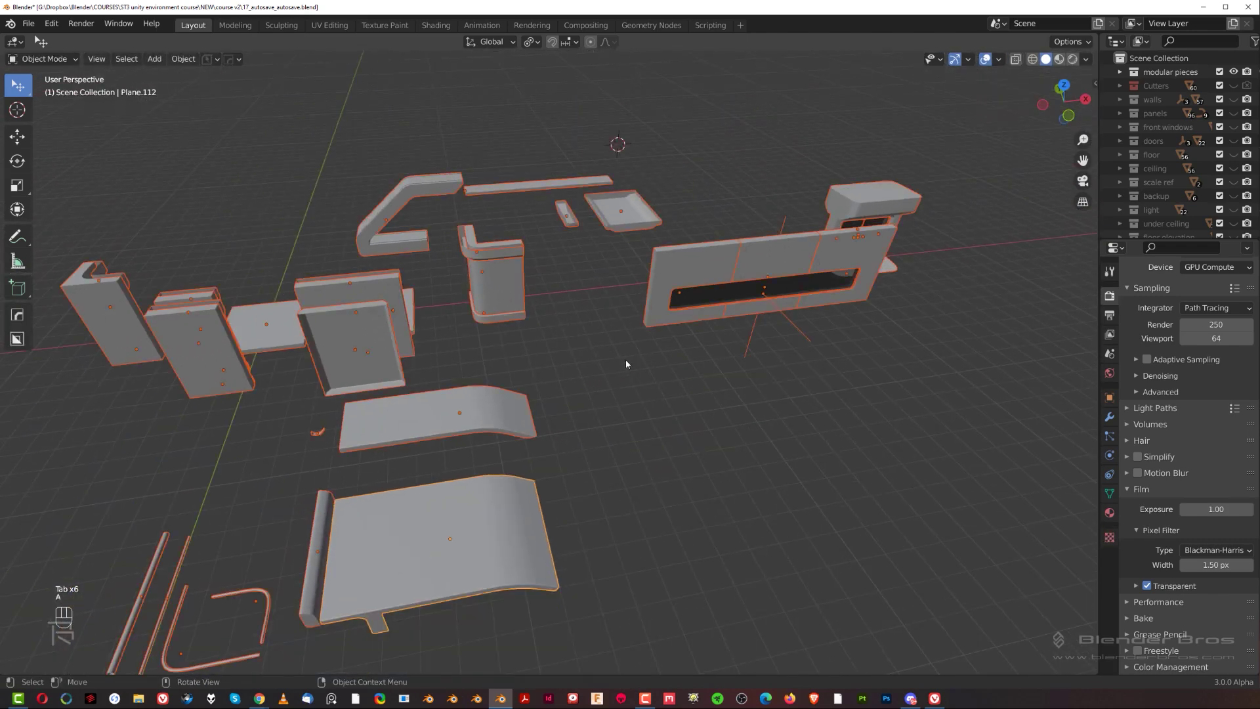
pyautogui.click(860, 325)
pyautogui.moveTo(860, 326); pyautogui.dragTo(779, 287, button='middle')
pyautogui.press('Tab')
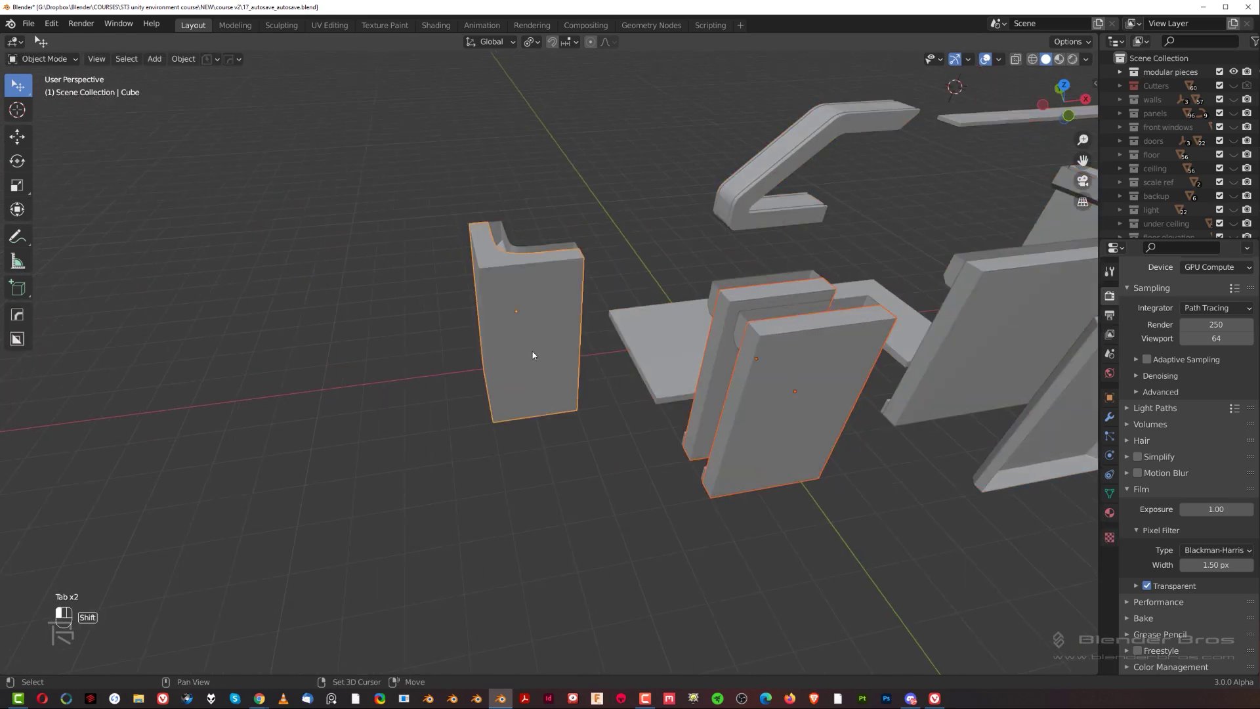
# Clear the sharp marks from all faces of the corner wall and the two neighbouring wall panels using HardOps Mark.
pyautogui.press('Tab')
pyautogui.press('a')
pyautogui.press('q')
pyautogui.click(699, 310)
pyautogui.keyDown('shift'); pyautogui.moveTo(735, 310); pyautogui.dragTo(420, 368, button='middle'); pyautogui.keyUp('shift')
pyautogui.press('Tab')
# Select the entire mesh of the curved corner wall and clear its sharp edges with HardOps Mark.
pyautogui.click(781, 313)
pyautogui.press('Tab')
pyautogui.press('a')
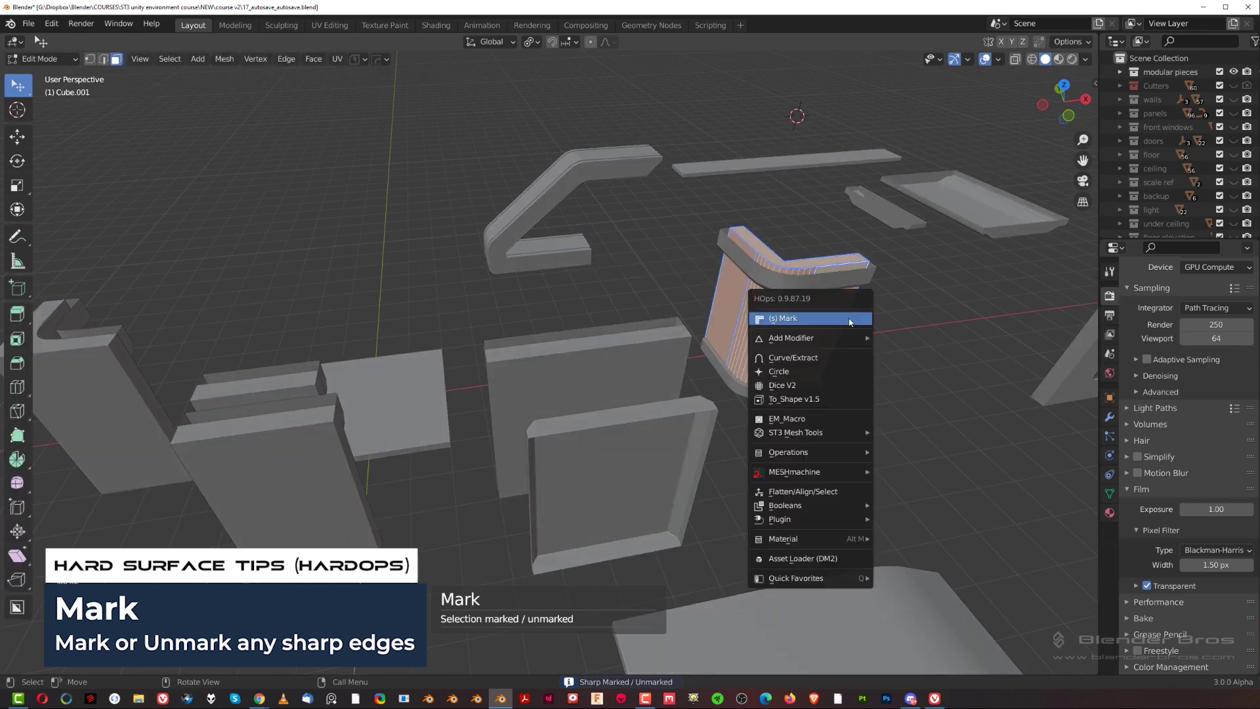
pyautogui.scroll(-6, 826, 334)
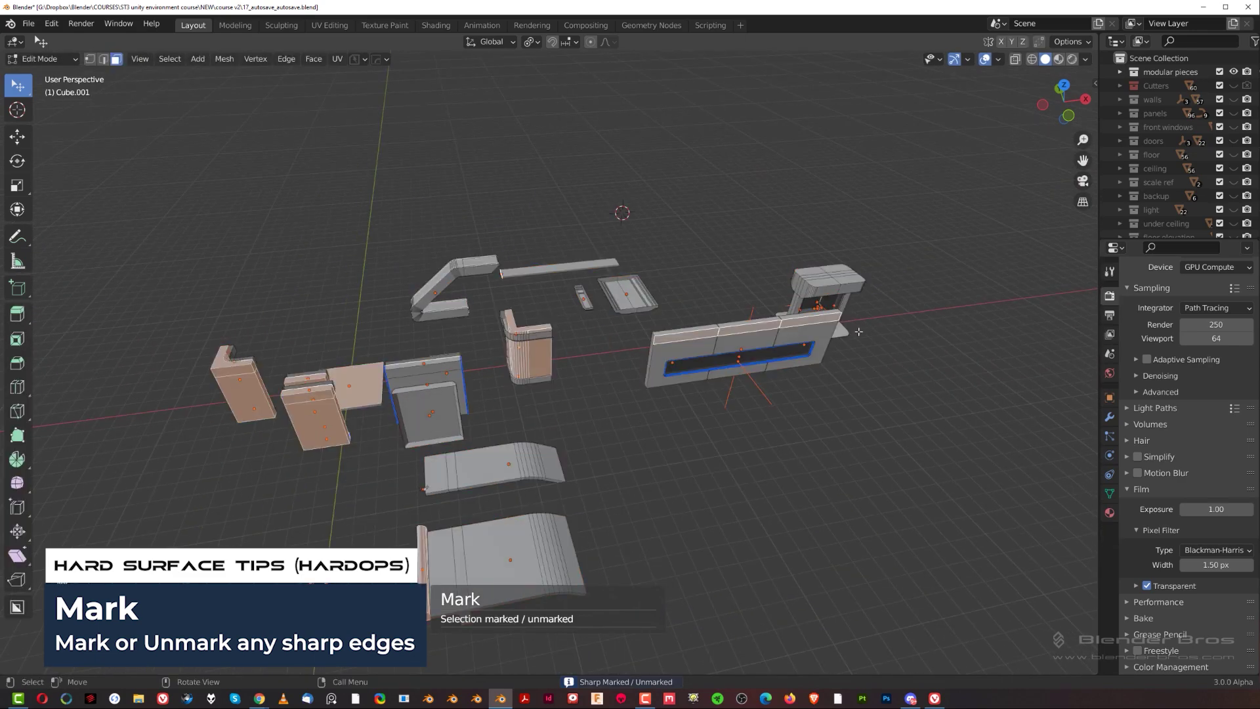
# Clear the sharp marks on the rear flat wall panel's whole mesh, then return to object mode.
pyautogui.scroll(5, 528, 409)
pyautogui.keyDown('shift'); pyautogui.moveTo(526, 410); pyautogui.dragTo(650, 397, button='middle'); pyautogui.keyUp('shift')
pyautogui.scroll(1, 640, 400)
pyautogui.press('Tab')
pyautogui.click(662, 389)
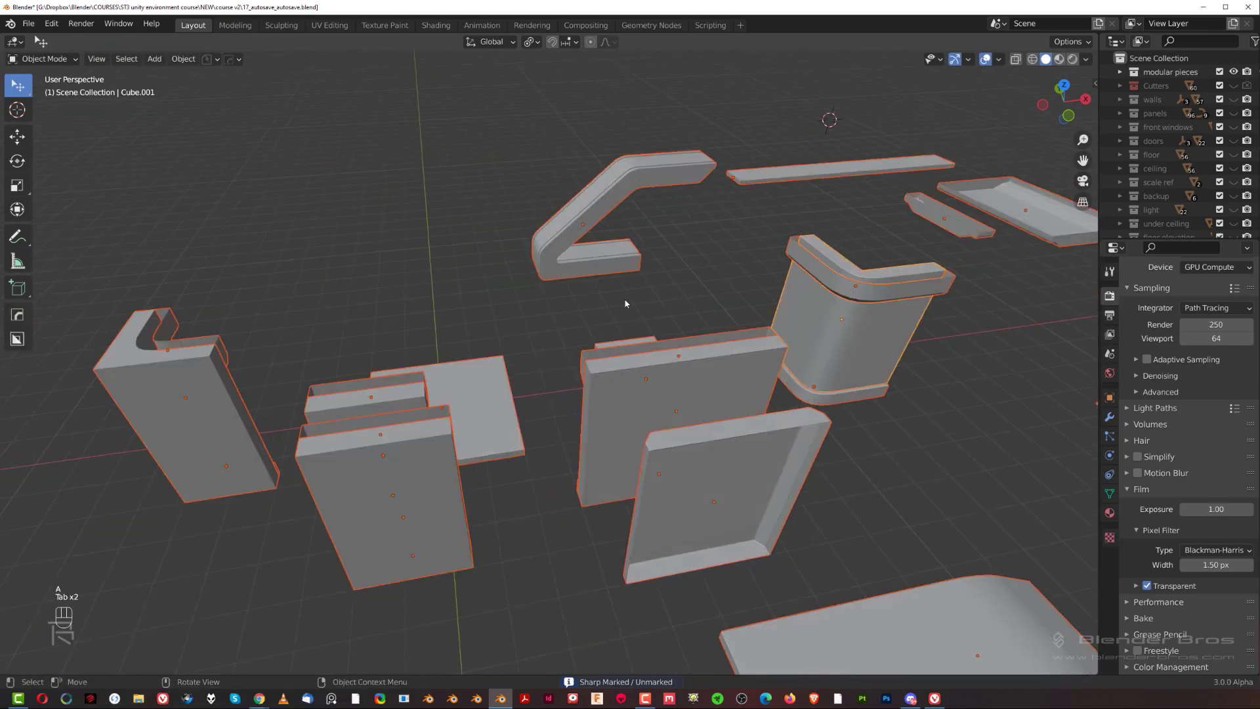
pyautogui.press('Tab')
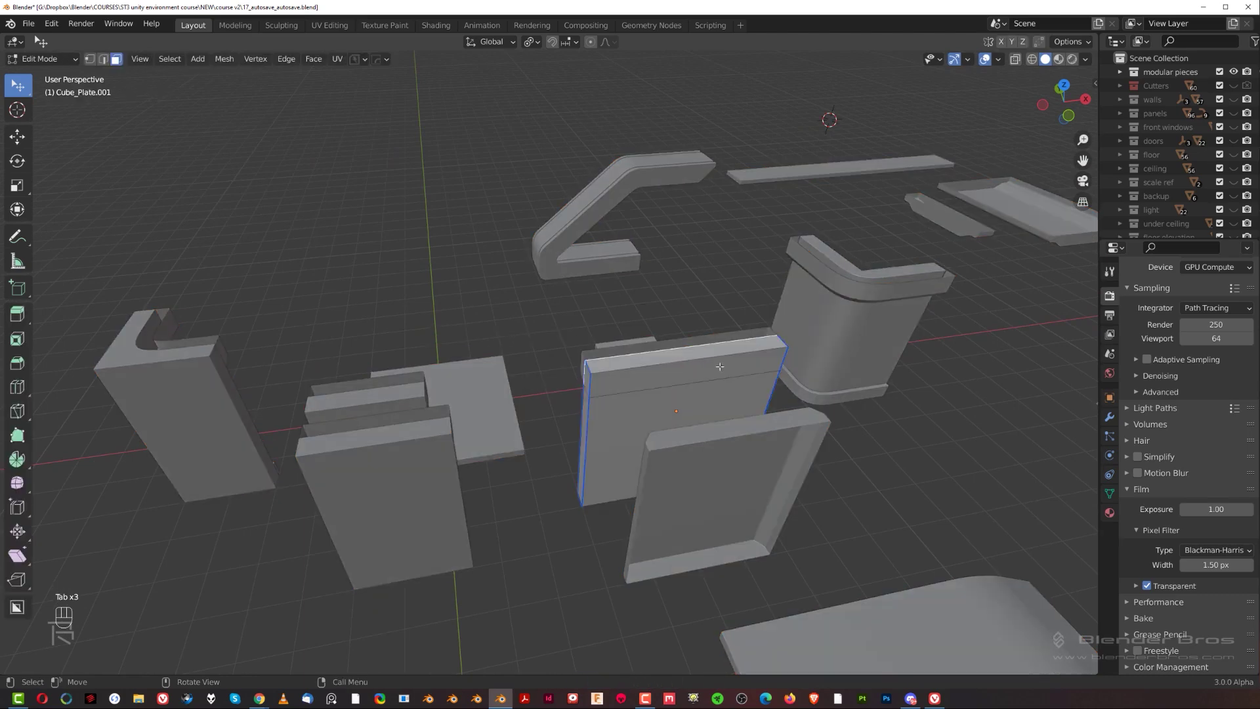
pyautogui.press('a')
pyautogui.press('q')
pyautogui.click(697, 349)
pyautogui.press('Tab')
# Select all the modular pieces and inspect their meshes in edit mode for remaining sharp marks.
pyautogui.scroll(-5, 706, 368)
pyautogui.moveTo(706, 368); pyautogui.dragTo(528, 337, button='middle')
pyautogui.press('a')
pyautogui.press('Tab')
pyautogui.moveTo(872, 298); pyautogui.dragTo(828, 226, button='middle')
pyautogui.scroll(5, 601, 355)
pyautogui.keyDown('shift'); pyautogui.moveTo(602, 354); pyautogui.dragTo(596, 446, button='middle'); pyautogui.keyUp('shift')
pyautogui.press('Tab')
# Isolate the thin frame inside the long window opening and clear the sharp marks on its entire mesh.
pyautogui.scroll(4, 313, 420)
pyautogui.keyDown('shift'); pyautogui.moveTo(312, 419); pyautogui.dragTo(489, 416, button='middle'); pyautogui.keyUp('shift')
pyautogui.scroll(2, 490, 416)
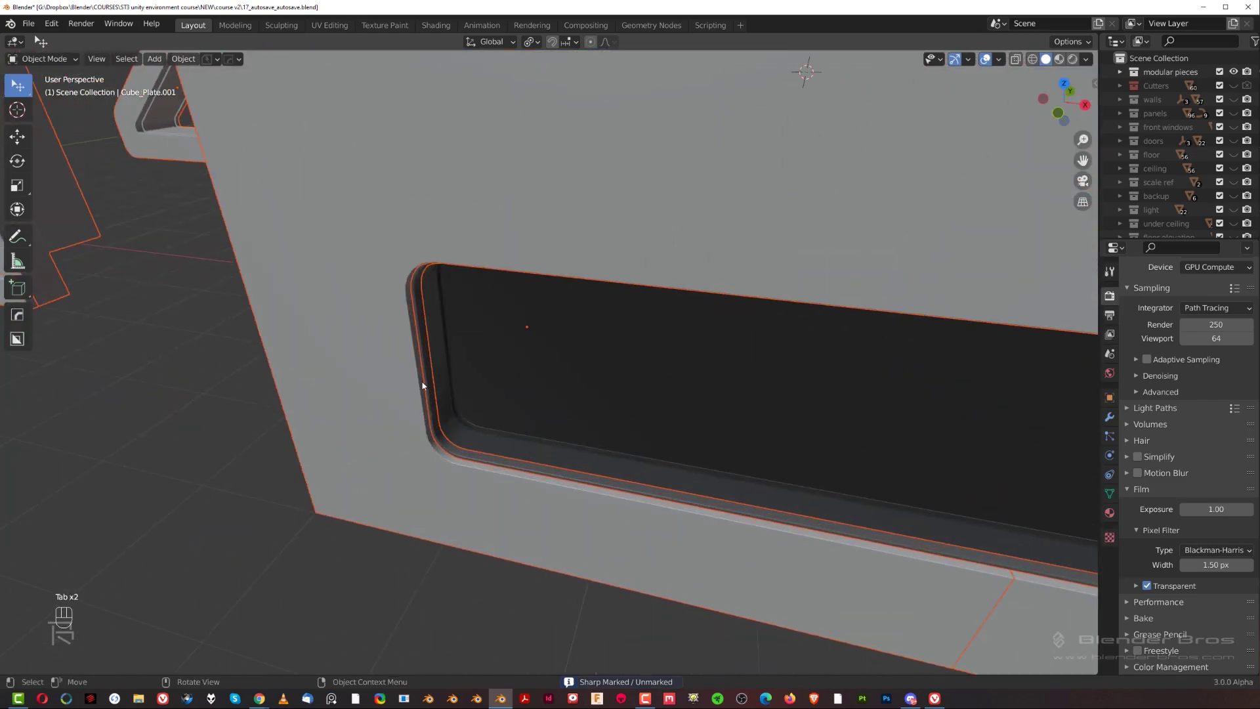
pyautogui.press('/')
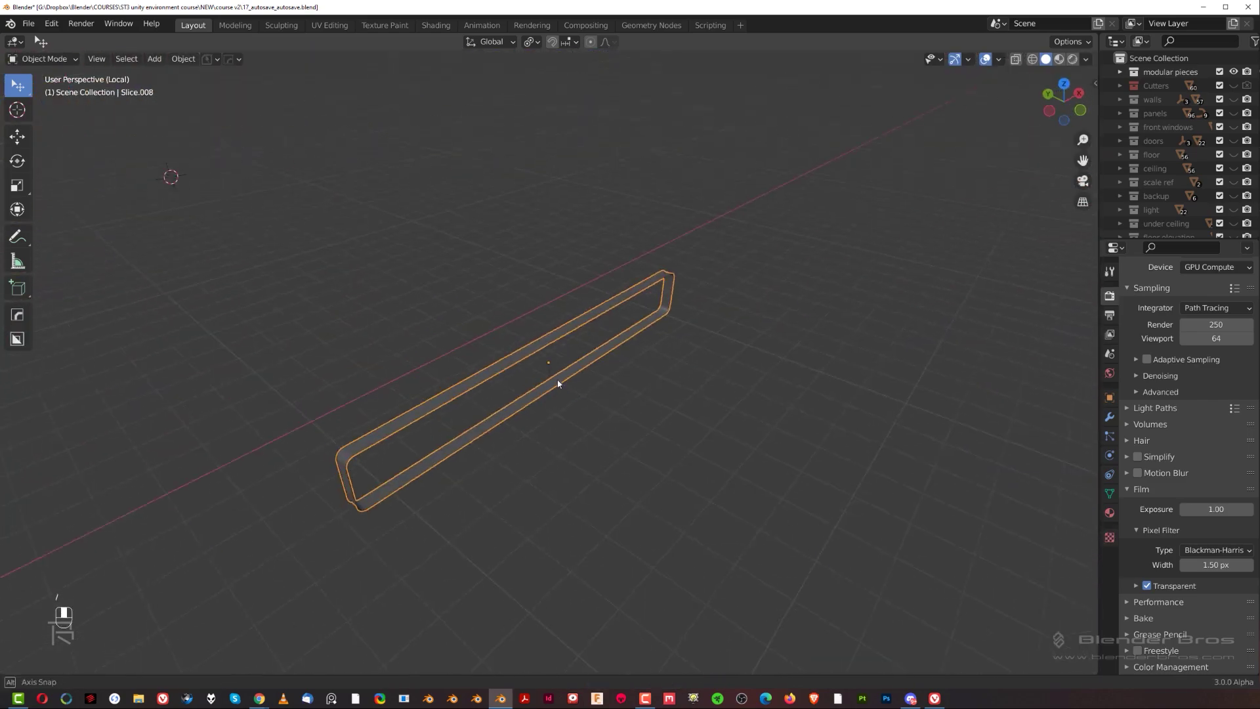
pyautogui.click(572, 411)
pyautogui.moveTo(571, 411); pyautogui.dragTo(582, 357, button='middle')
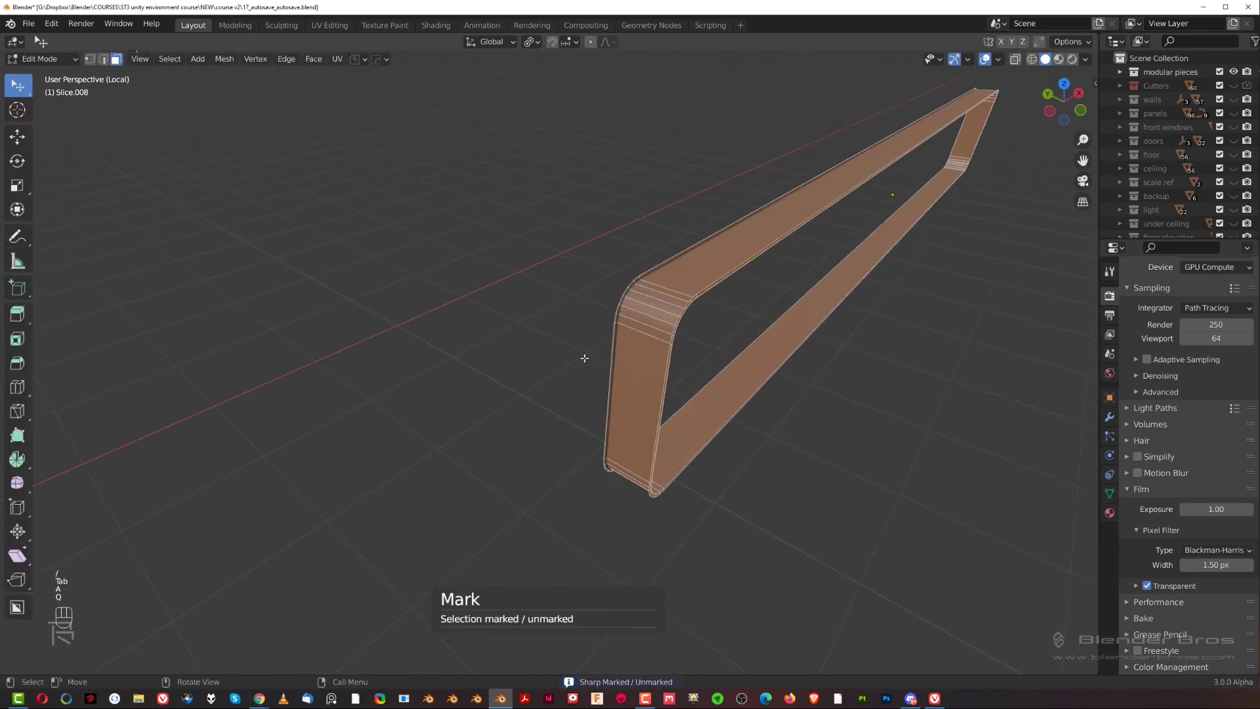
# Inspect the window frame's rounded corner at vertex level, then return to object mode and leave the isolated view.
pyautogui.scroll(5, 583, 357)
pyautogui.scroll(2, 445, 374)
pyautogui.press('Tab')
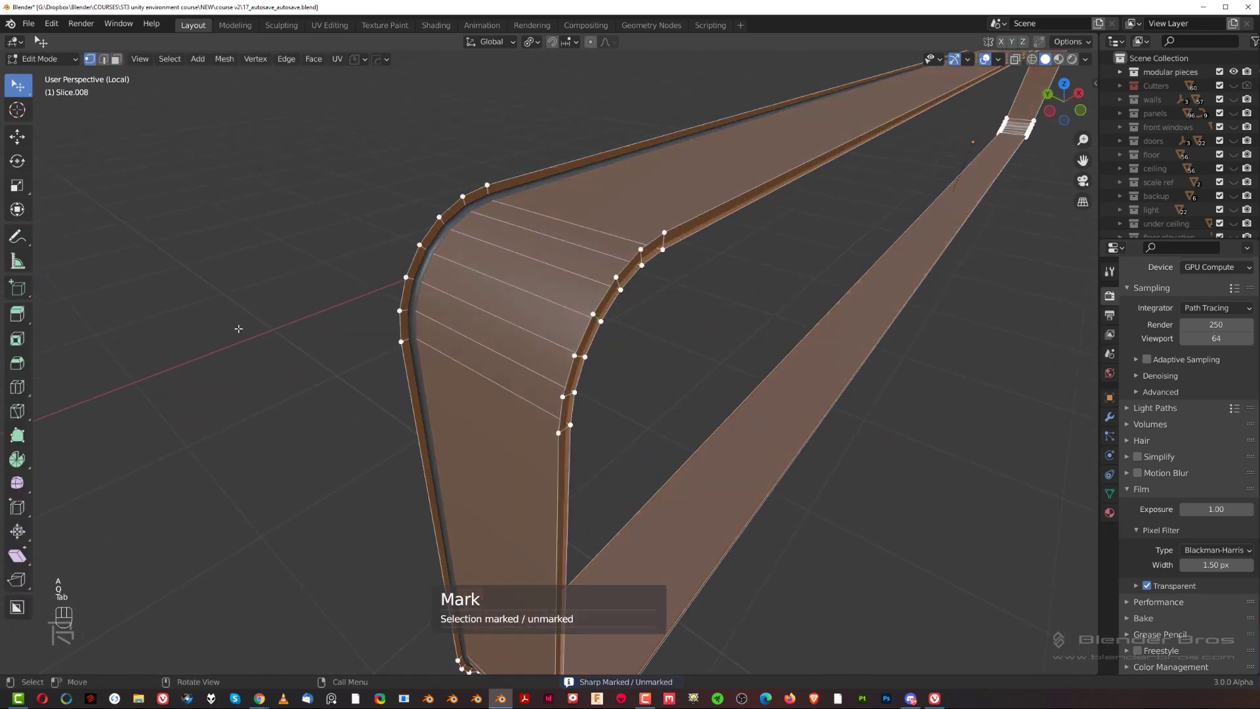
pyautogui.click(410, 255)
pyautogui.moveTo(410, 255); pyautogui.dragTo(453, 241, button='middle')
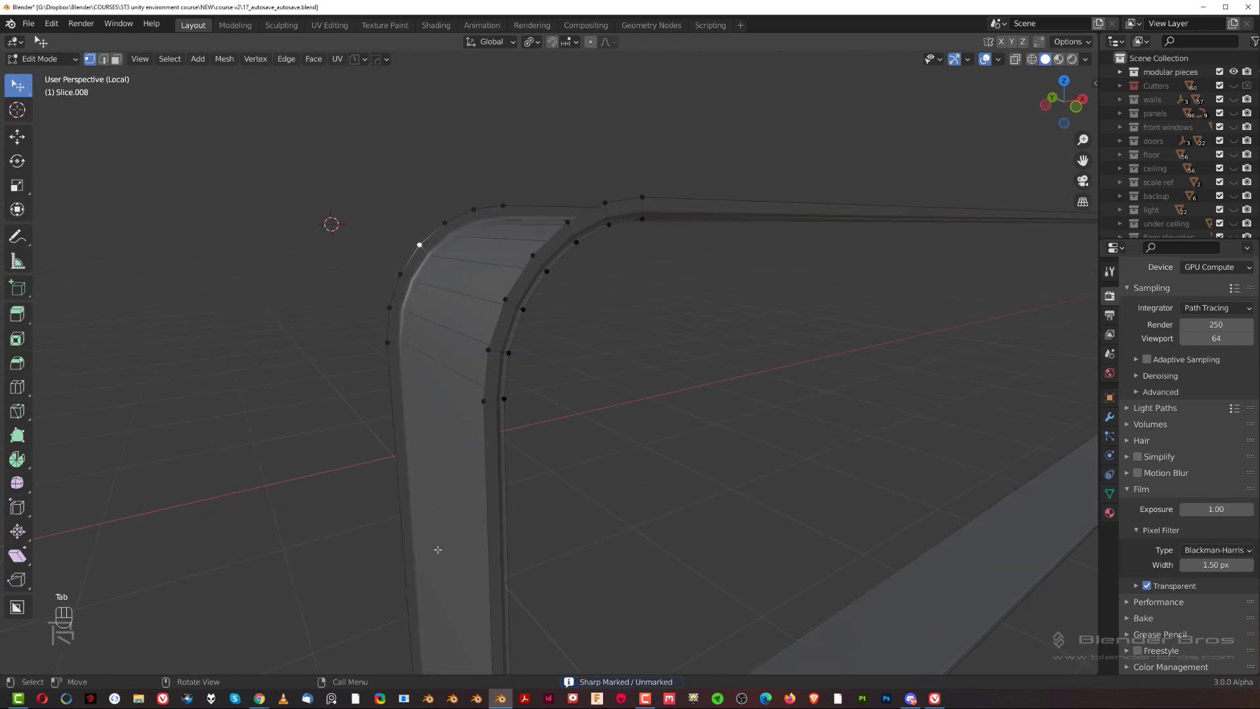
pyautogui.scroll(-4, 726, 273)
pyautogui.press('Tab')
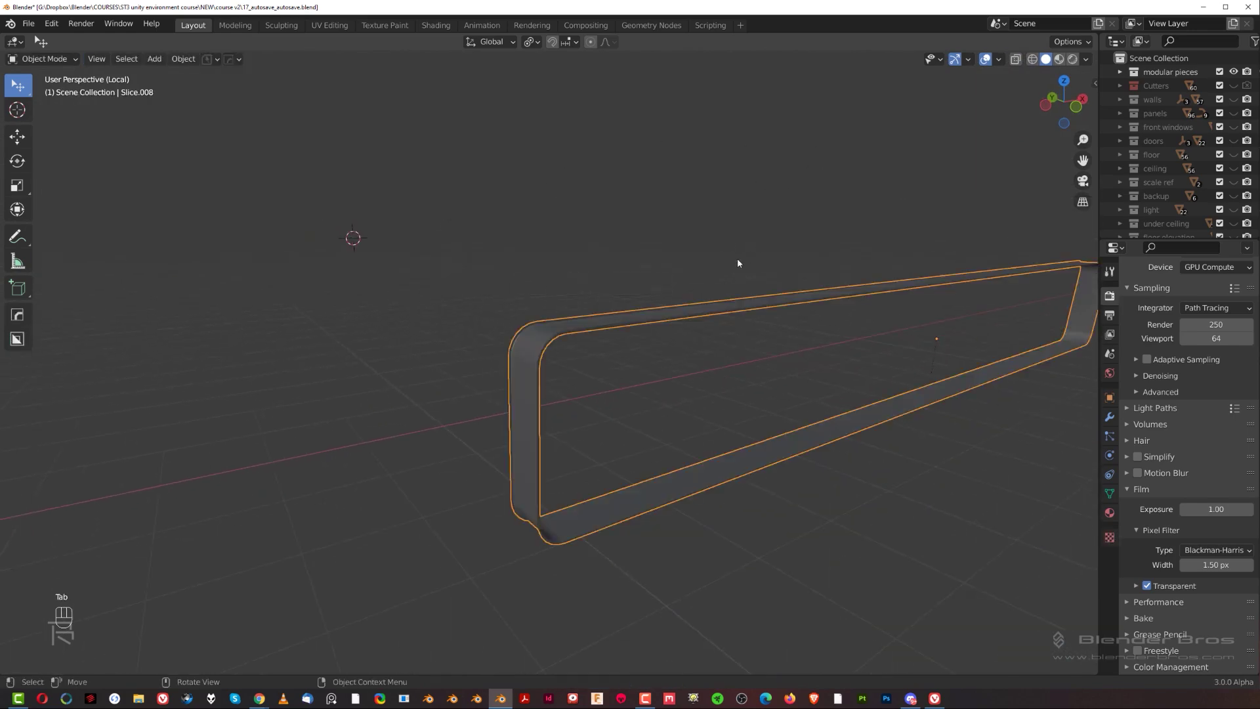
pyautogui.press('/')
# Smart Apply the modifiers on the long flat strip while keeping its Bevel modifier.
pyautogui.scroll(-6, 715, 281)
pyautogui.moveTo(692, 345); pyautogui.dragTo(672, 409, button='middle')
pyautogui.click(672, 409)
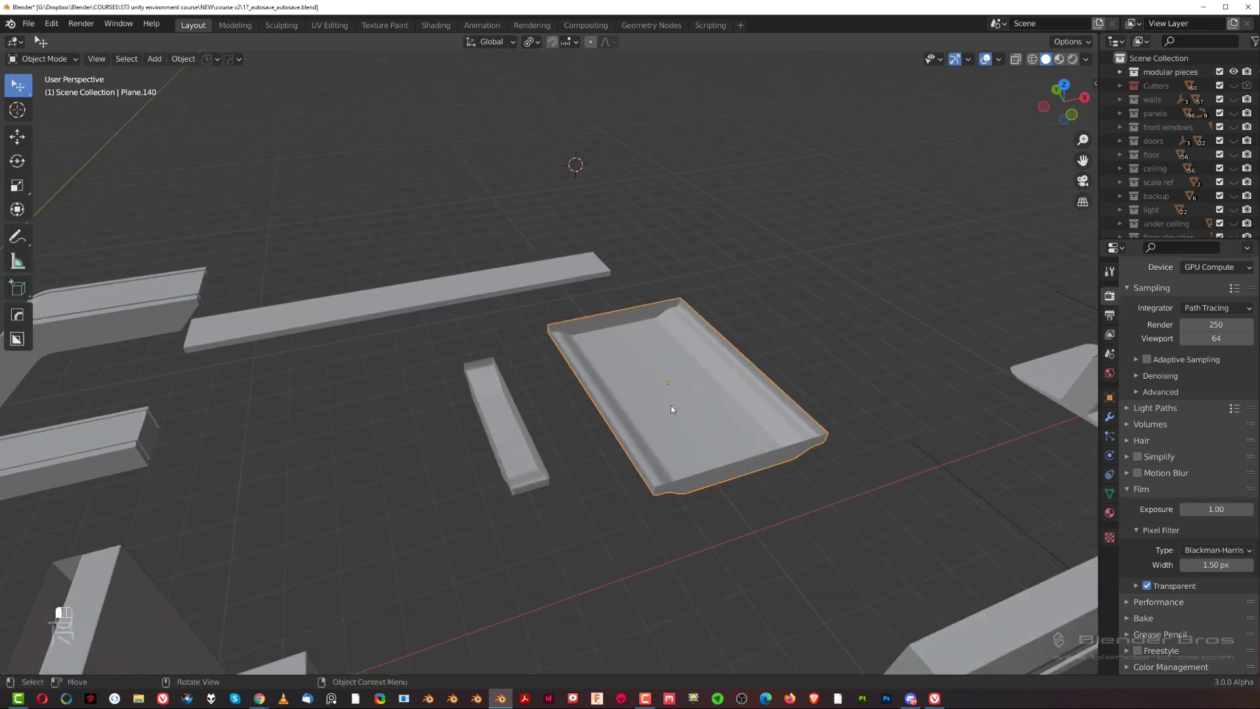
pyautogui.moveTo(564, 431); pyautogui.dragTo(906, 374, button='middle')
pyautogui.click(917, 484)
pyautogui.scroll(-2, 765, 506)
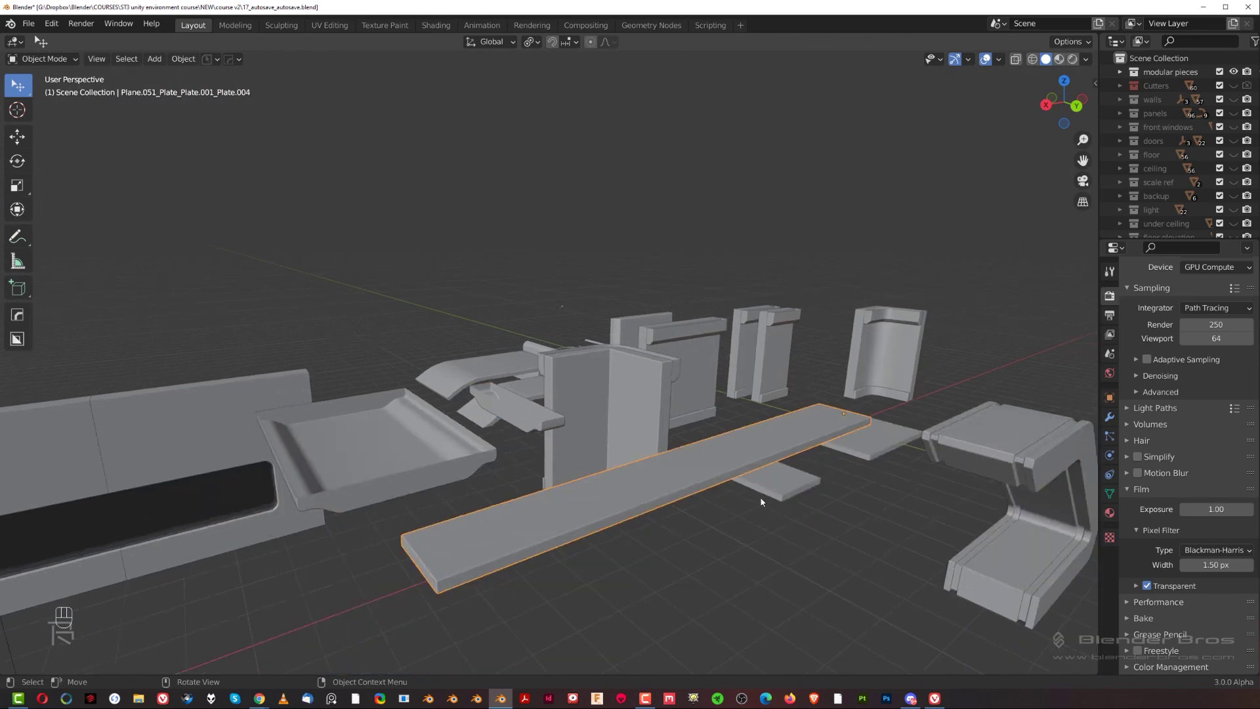
pyautogui.press('Tab')
pyautogui.click(682, 483)
pyautogui.press('Tab')
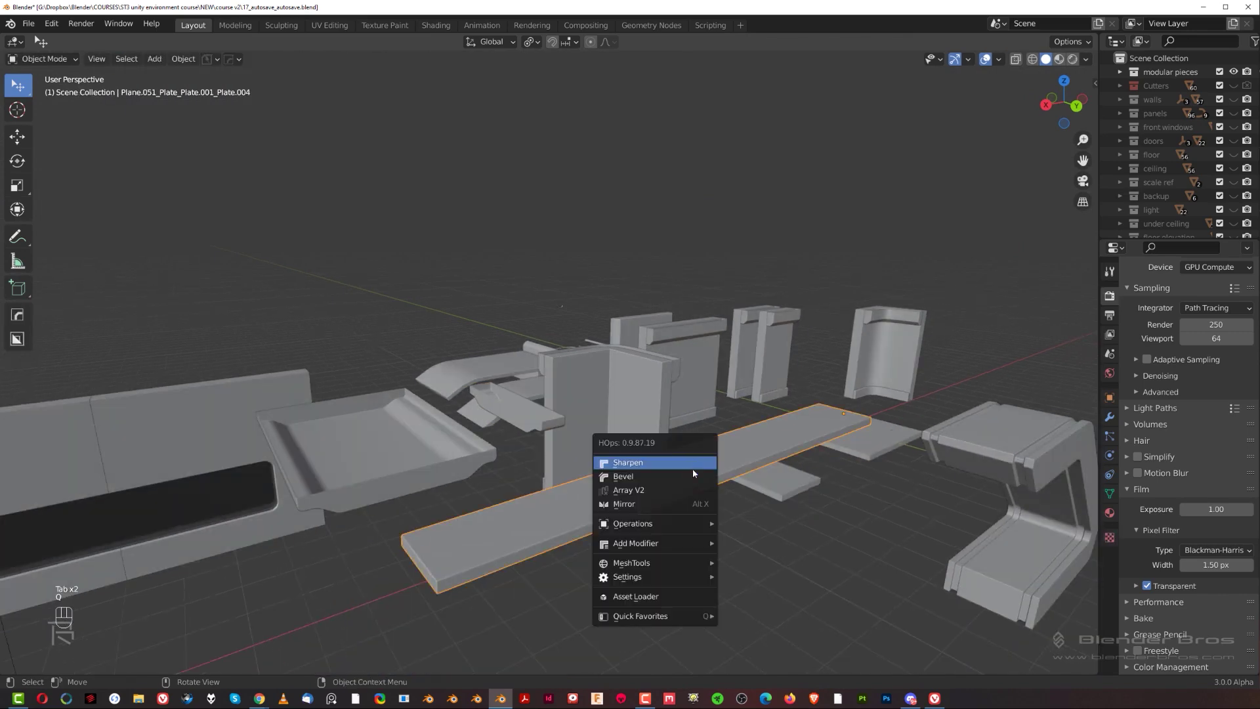
pyautogui.moveTo(695, 525)
pyautogui.click(763, 496)
# Examine the long strip's geometry from below in edit mode and check its Bevel modifier settings.
pyautogui.press('Tab')
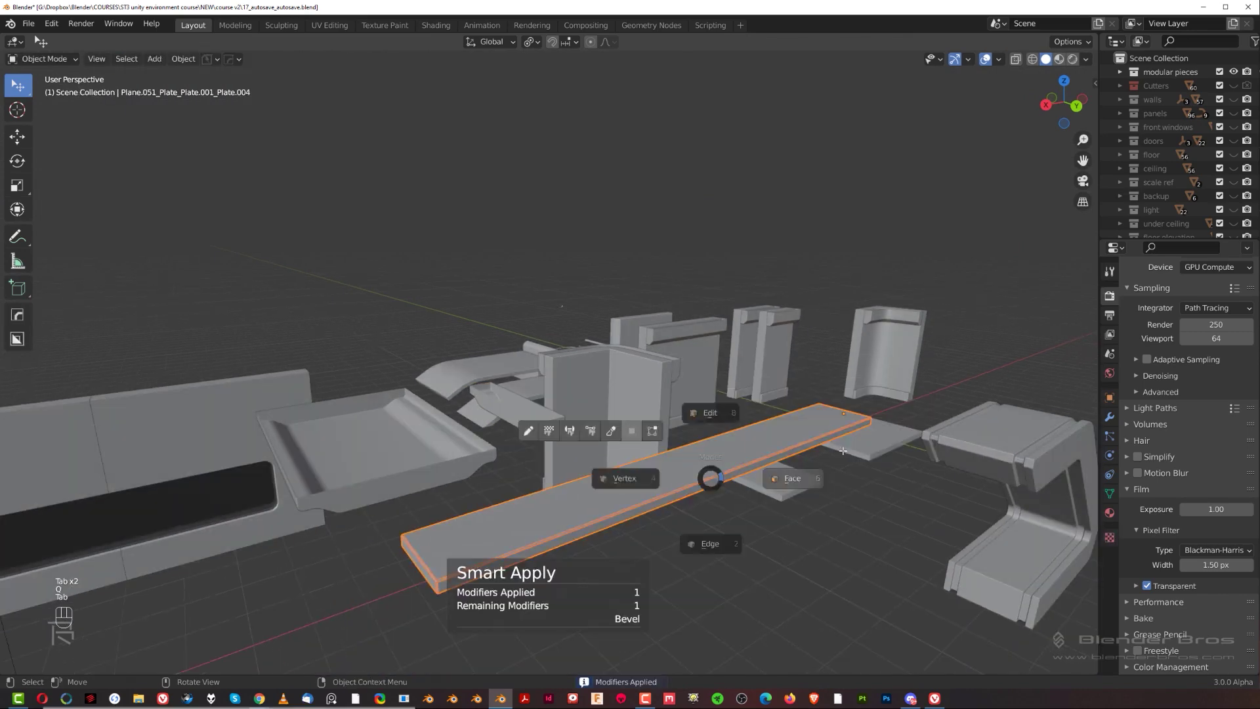
pyautogui.hotkey('alt', 'a')
pyautogui.moveTo(709, 474); pyautogui.dragTo(729, 401, button='middle')
pyautogui.scroll(-2, 711, 379)
pyautogui.press('Tab')
pyautogui.hotkey('ctrl', '`')
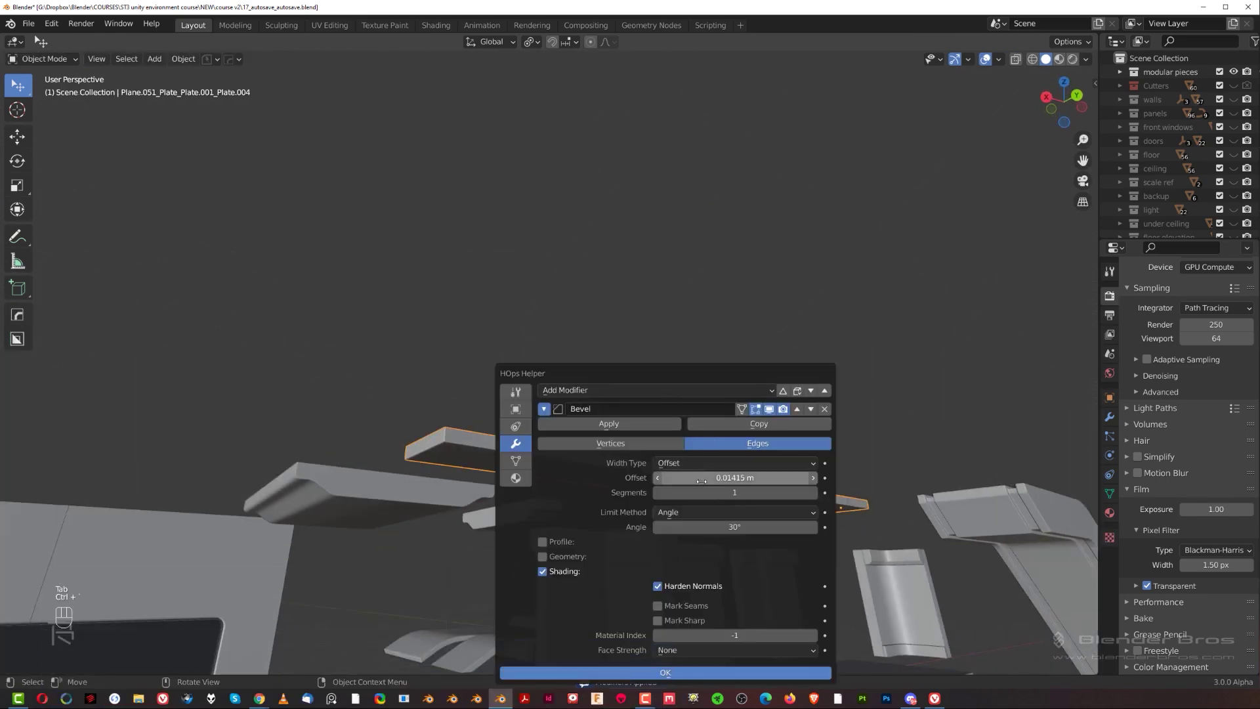
pyautogui.rightClick(327, 499)
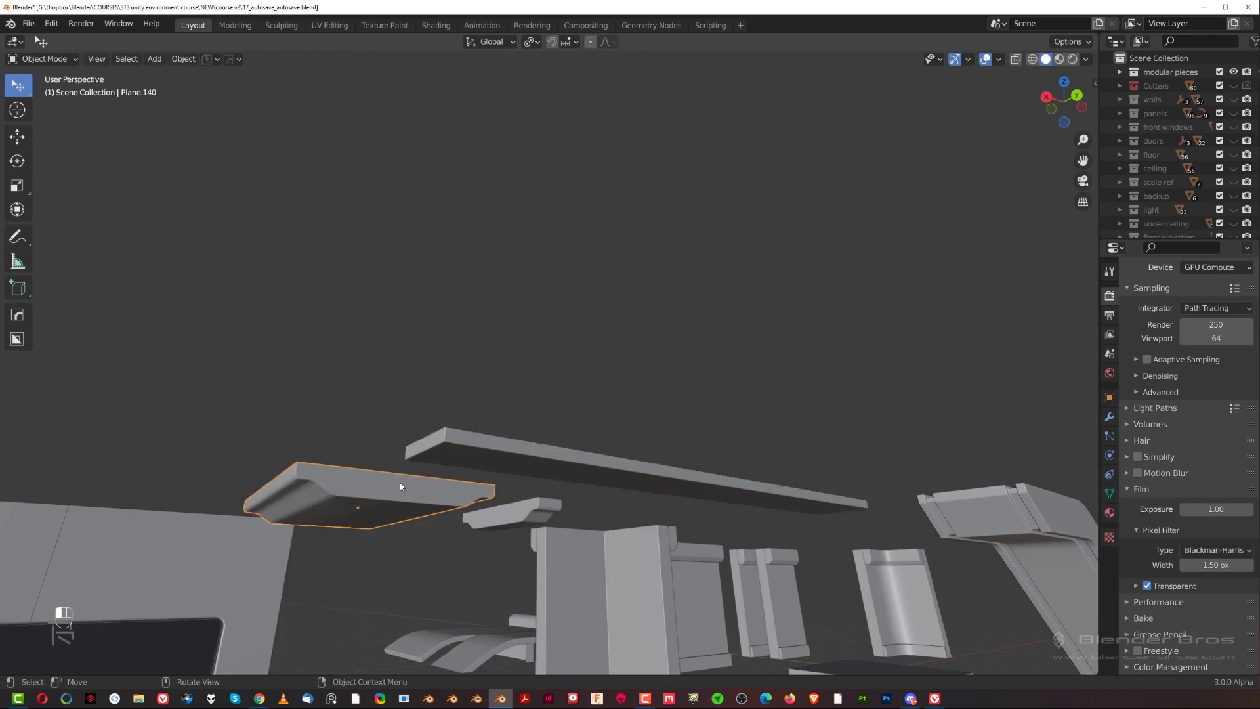
# Check the modifiers on the ceiling tray and the small ceiling trim beside it.
pyautogui.click(414, 486)
pyautogui.hotkey('ctrl', '`')
pyautogui.click(535, 324)
pyautogui.hotkey('ctrl', '`')
pyautogui.moveTo(829, 372); pyautogui.dragTo(823, 246, button='middle')
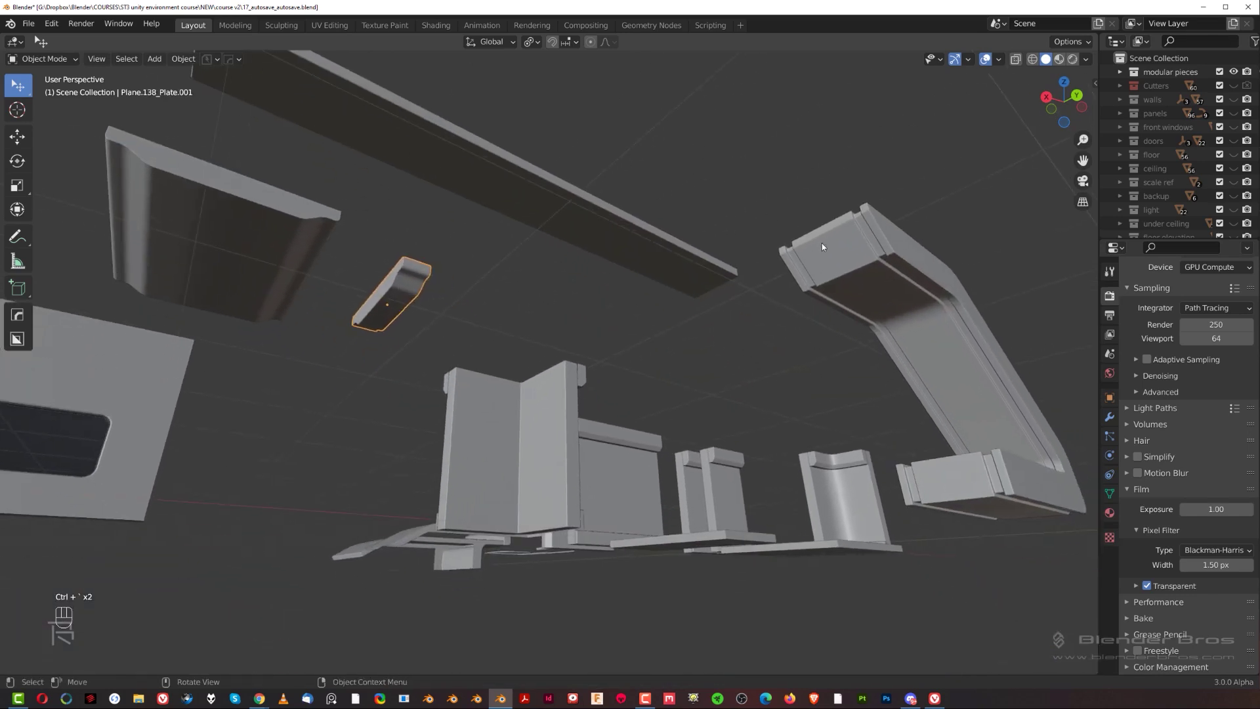
# Select the central outer faces of the angled frame from its upper arm down the slanted section with shortest-path selection.
pyautogui.keyDown('shift'); pyautogui.moveTo(929, 252); pyautogui.dragTo(526, 374, button='middle'); pyautogui.keyUp('shift')
pyautogui.scroll(1, 587, 338)
pyautogui.moveTo(590, 328); pyautogui.dragTo(597, 363, button='middle')
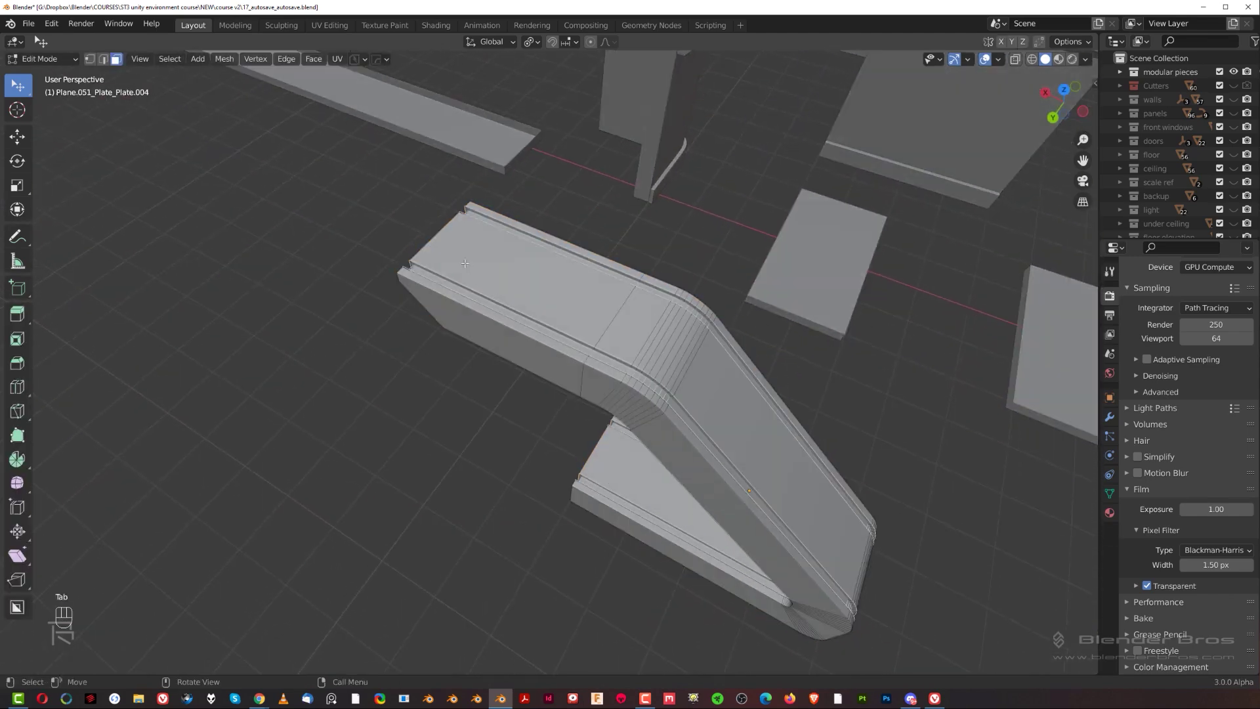
pyautogui.click(512, 256)
pyautogui.moveTo(512, 256); pyautogui.dragTo(604, 194, button='middle')
pyautogui.keyDown('ctrl'); pyautogui.click(713, 420); pyautogui.keyUp('ctrl')
# Extend the shortest-path face selection around the lower bend to the underside of the angled frame's lower arm.
pyautogui.moveTo(712, 420); pyautogui.dragTo(762, 305, button='middle')
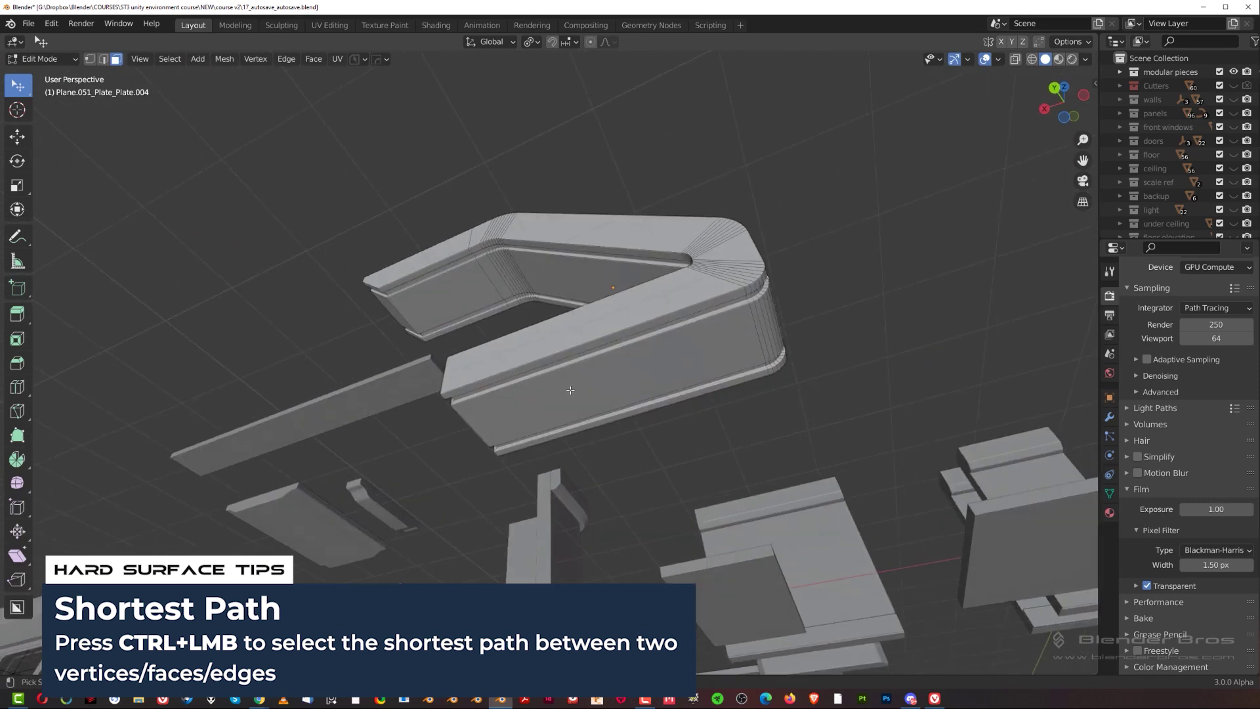
pyautogui.keyDown('ctrl'); pyautogui.click(573, 389); pyautogui.keyUp('ctrl')
pyautogui.scroll(3, 549, 392)
pyautogui.keyDown('ctrl'); pyautogui.click(525, 378); pyautogui.keyUp('ctrl')
pyautogui.keyDown('ctrl'); pyautogui.click(545, 348); pyautogui.keyUp('ctrl')
pyautogui.hotkey('ctrl', 'z')
pyautogui.keyDown('ctrl'); pyautogui.click(551, 363); pyautogui.keyUp('ctrl')
pyautogui.scroll(-1, 551, 368)
# Add the raised side rims' outer faces around the angled frame's lower bend to the selection using circle select.
pyautogui.moveTo(639, 381); pyautogui.dragTo(665, 296, button='middle')
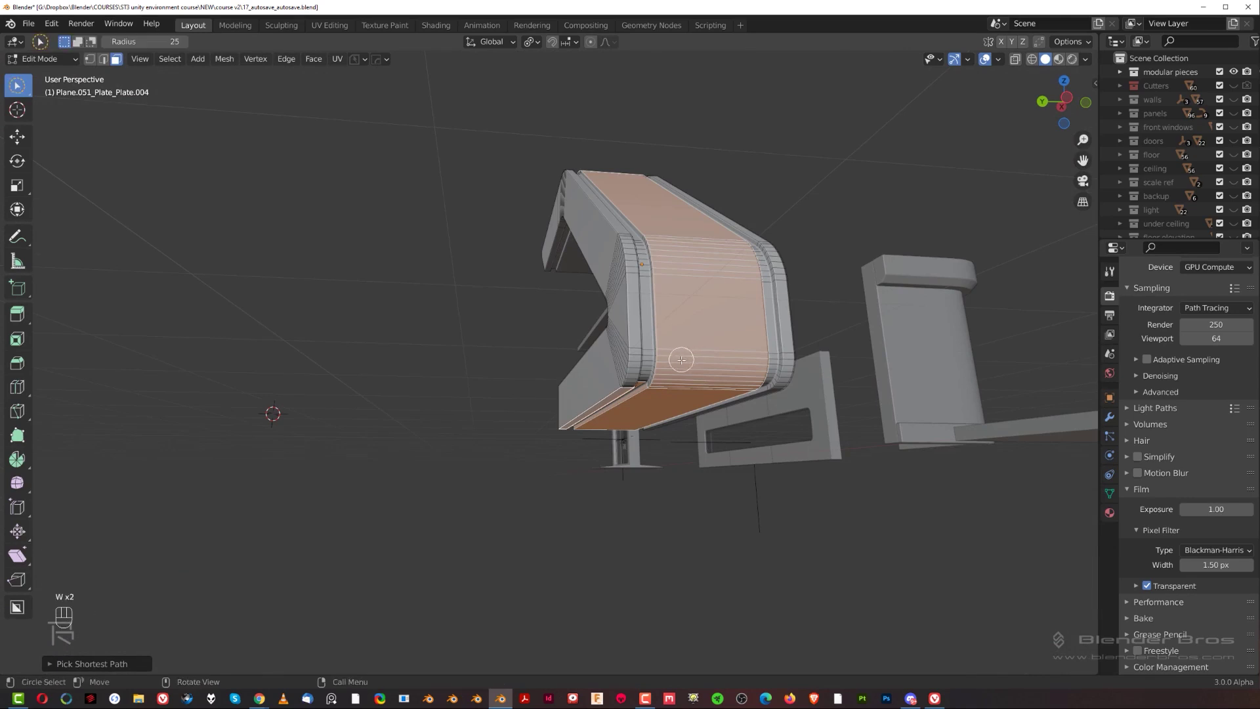
pyautogui.moveTo(642, 374); pyautogui.dragTo(651, 388)
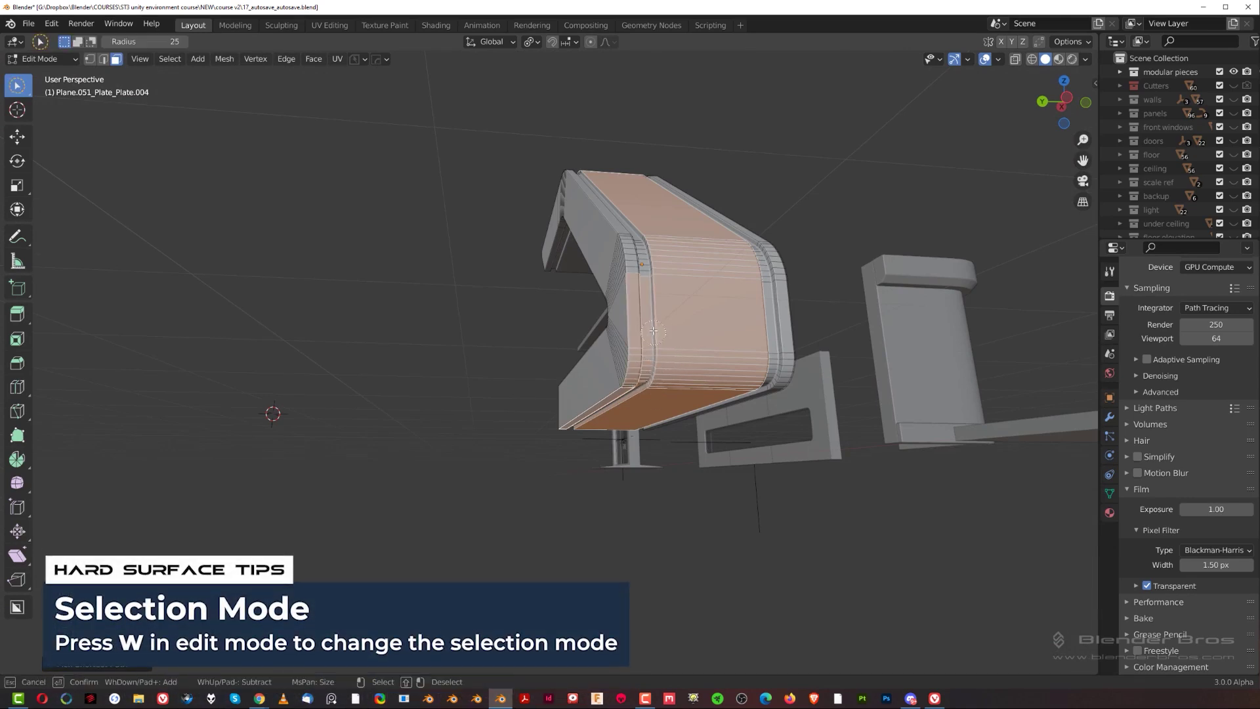
pyautogui.moveTo(733, 258); pyautogui.dragTo(729, 262)
pyautogui.moveTo(729, 262); pyautogui.dragTo(709, 280, button='middle')
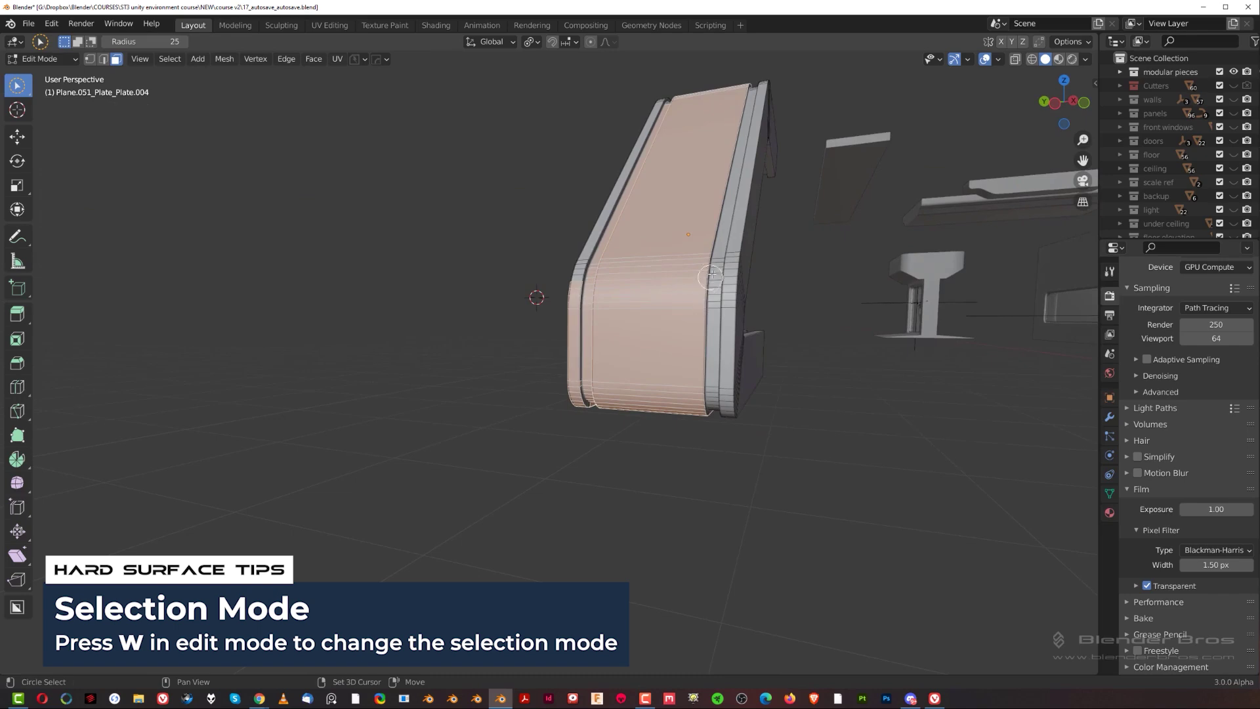
pyautogui.moveTo(710, 403); pyautogui.dragTo(720, 409)
pyautogui.moveTo(721, 410)
pyautogui.mouseDown(button='middle')
pyautogui.moveTo(696, 365)
pyautogui.moveTo(705, 296)
pyautogui.mouseUp(button='middle')
pyautogui.rightClick(743, 333)
# Add the rim faces around the angled frame's upper bend and along its top arm to the selection.
pyautogui.moveTo(746, 352); pyautogui.dragTo(542, 441, button='middle')
pyautogui.keyDown('ctrl'); pyautogui.click(738, 360); pyautogui.keyUp('ctrl')
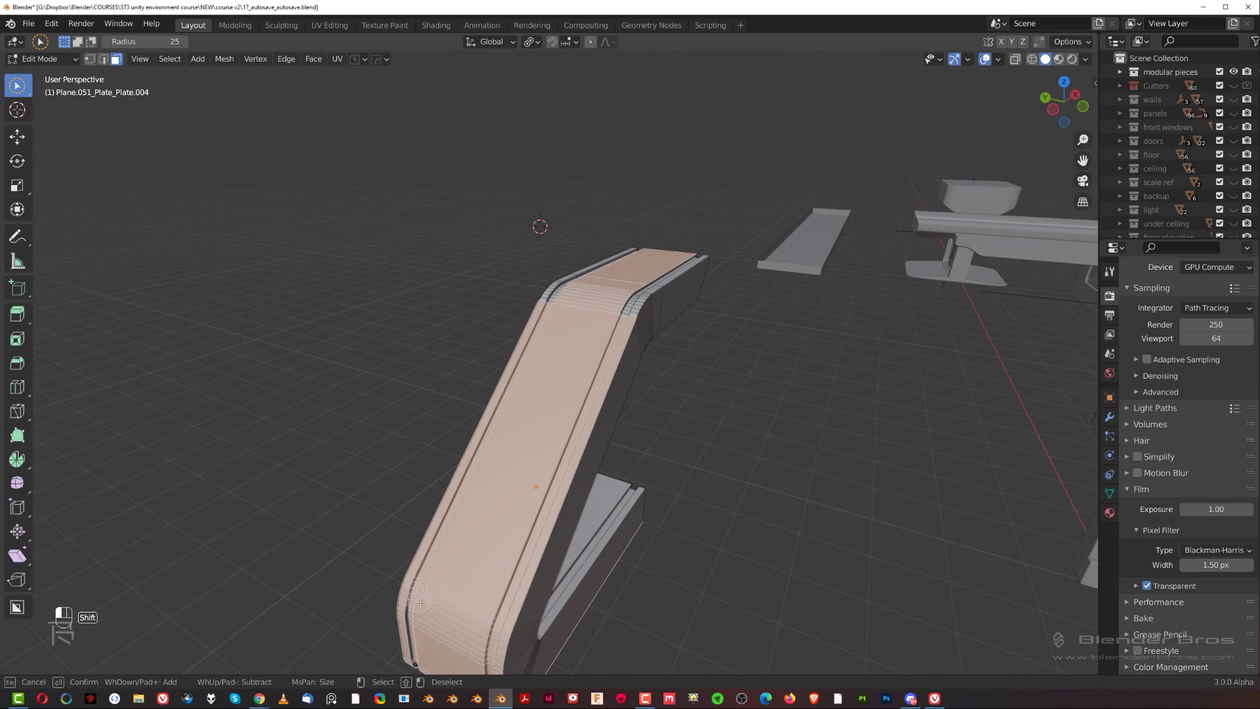
pyautogui.keyDown('shift'); pyautogui.moveTo(656, 316); pyautogui.dragTo(471, 552, button='middle'); pyautogui.keyUp('shift')
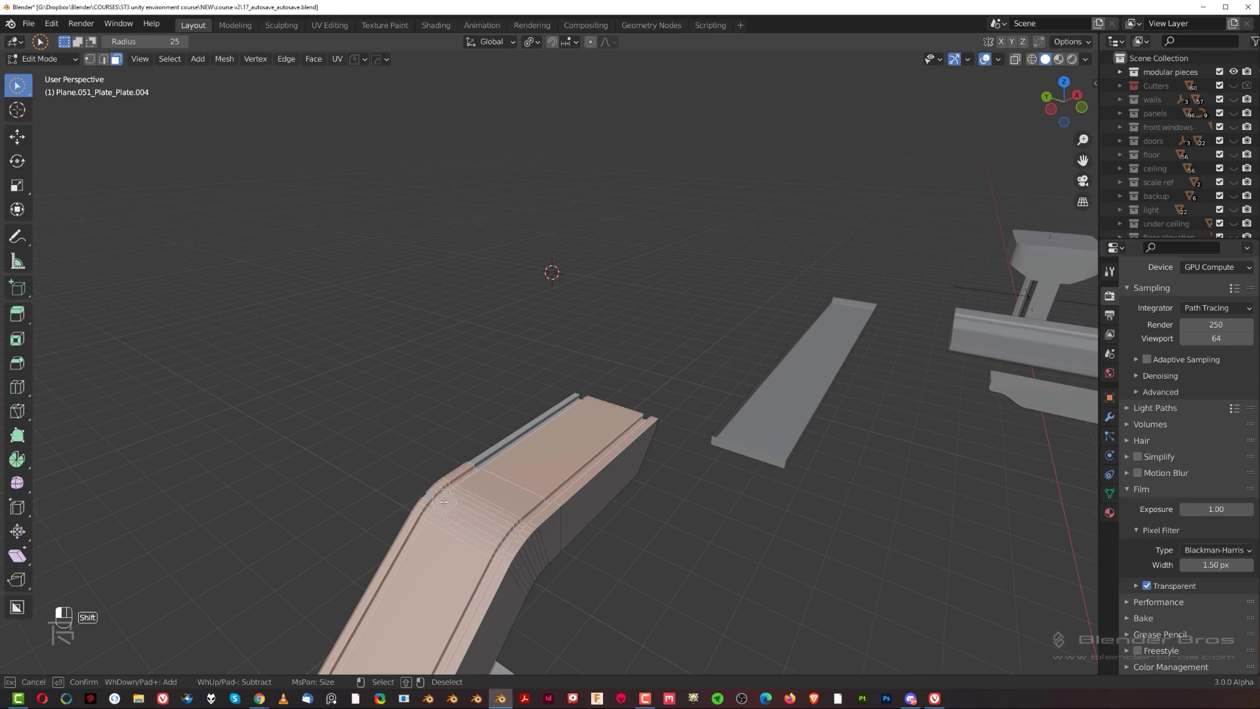
pyautogui.moveTo(490, 472); pyautogui.dragTo(515, 401, button='middle')
# Delete the selected hidden outer faces of the angled frame and return to the full scene in object mode.
pyautogui.click(709, 351)
pyautogui.press('Tab')
pyautogui.moveTo(701, 381); pyautogui.dragTo(670, 387, button='middle')
pyautogui.scroll(-3, 512, 414)
pyautogui.scroll(-3, 497, 384)
pyautogui.scroll(-5, 457, 452)
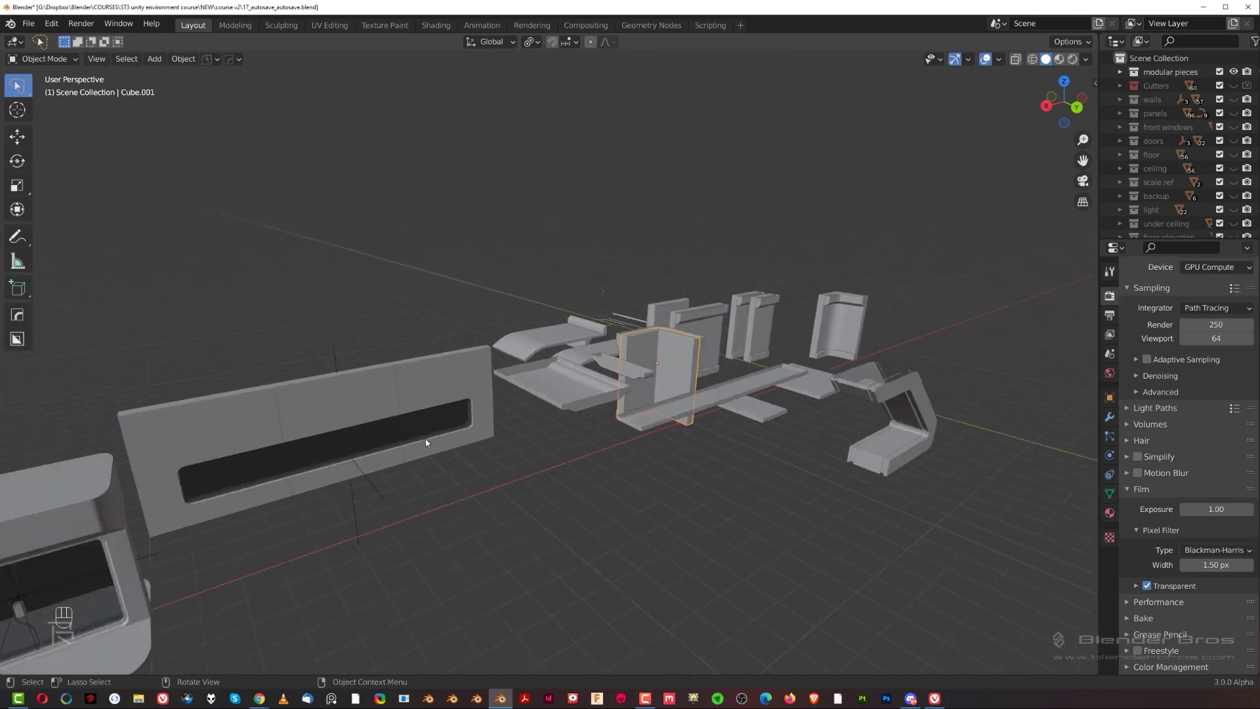
# Examine the doorway unit with the overhanging top, checking its mesh in edit mode and its recessed frame up close.
pyautogui.scroll(5, 506, 396)
pyautogui.keyDown('shift'); pyautogui.moveTo(431, 429); pyautogui.dragTo(584, 404, button='middle'); pyautogui.keyUp('shift')
pyautogui.click(454, 355)
pyautogui.moveTo(455, 356); pyautogui.dragTo(533, 160, button='middle')
pyautogui.press('Tab')
pyautogui.press('Tab')
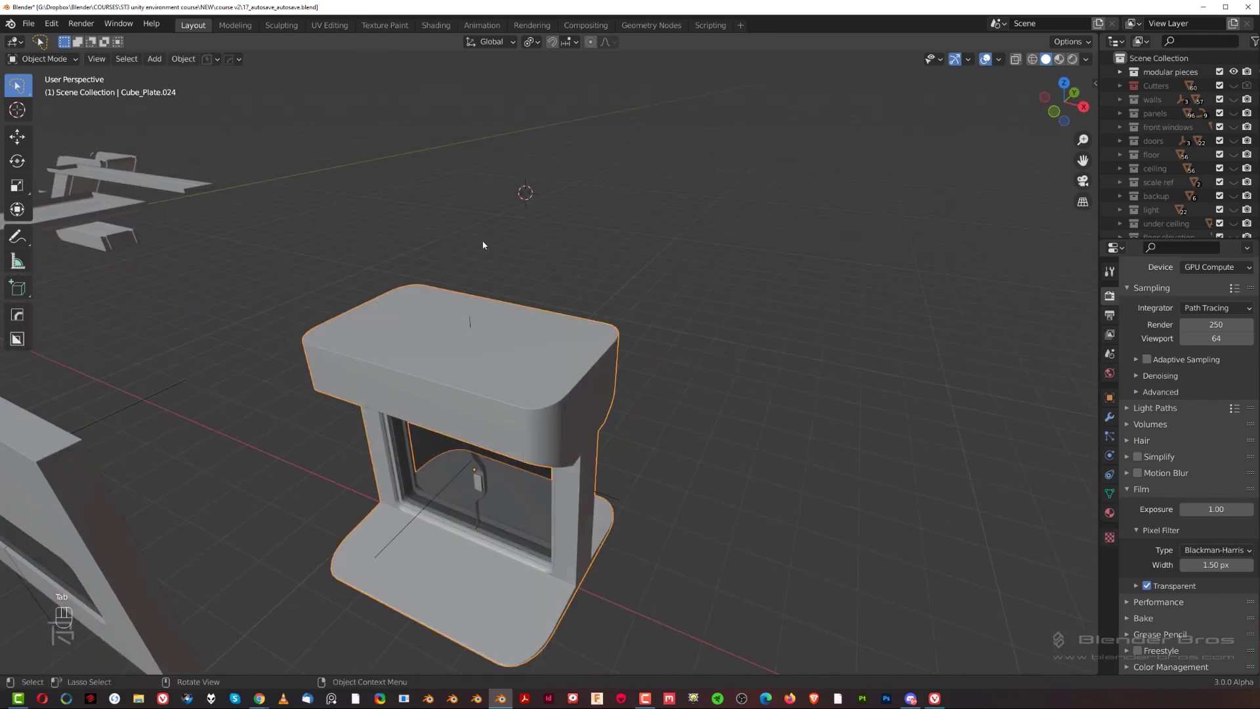
pyautogui.moveTo(505, 407); pyautogui.dragTo(504, 341, button='middle')
pyautogui.moveTo(409, 362); pyautogui.dragTo(623, 328, button='middle')
pyautogui.scroll(4, 402, 365)
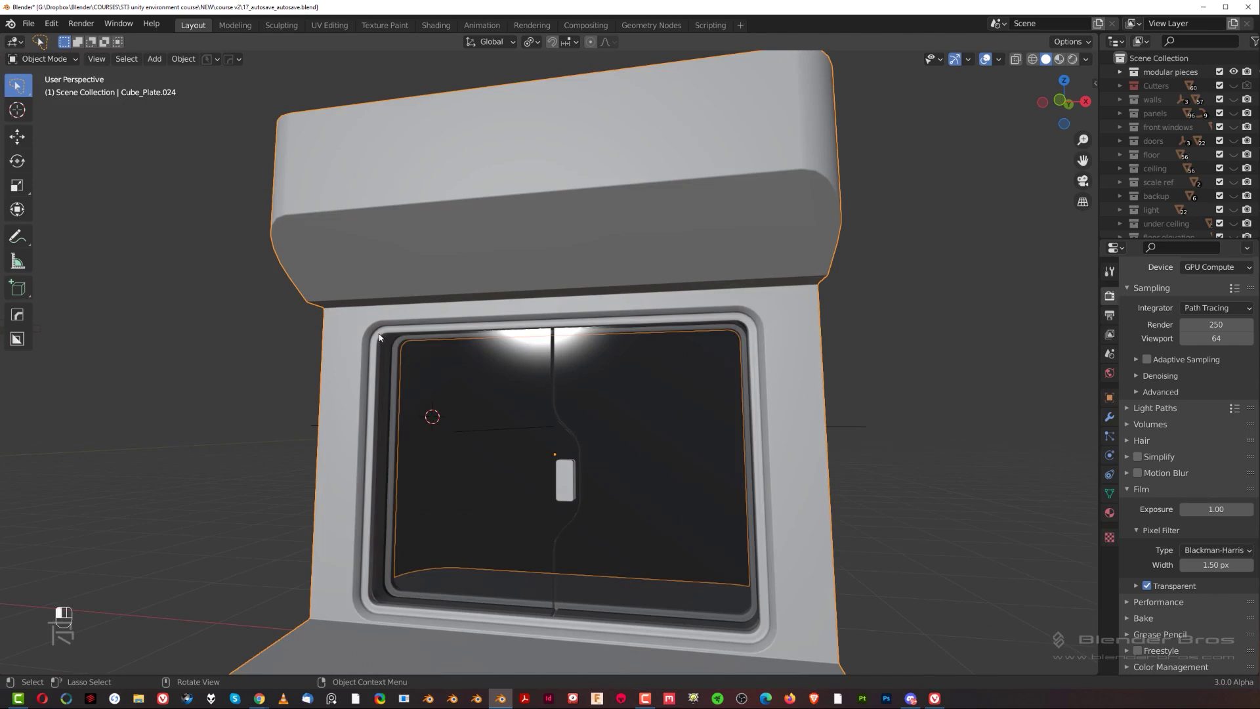
pyautogui.moveTo(430, 366); pyautogui.dragTo(623, 420, button='middle')
# Select the redundant edge loops running across the doorway unit's overhanging top and dissolve them.
pyautogui.press('Tab')
pyautogui.keyDown('alt'); pyautogui.keyDown('shift'); pyautogui.click(596, 369); pyautogui.keyUp('shift'); pyautogui.keyUp('alt')
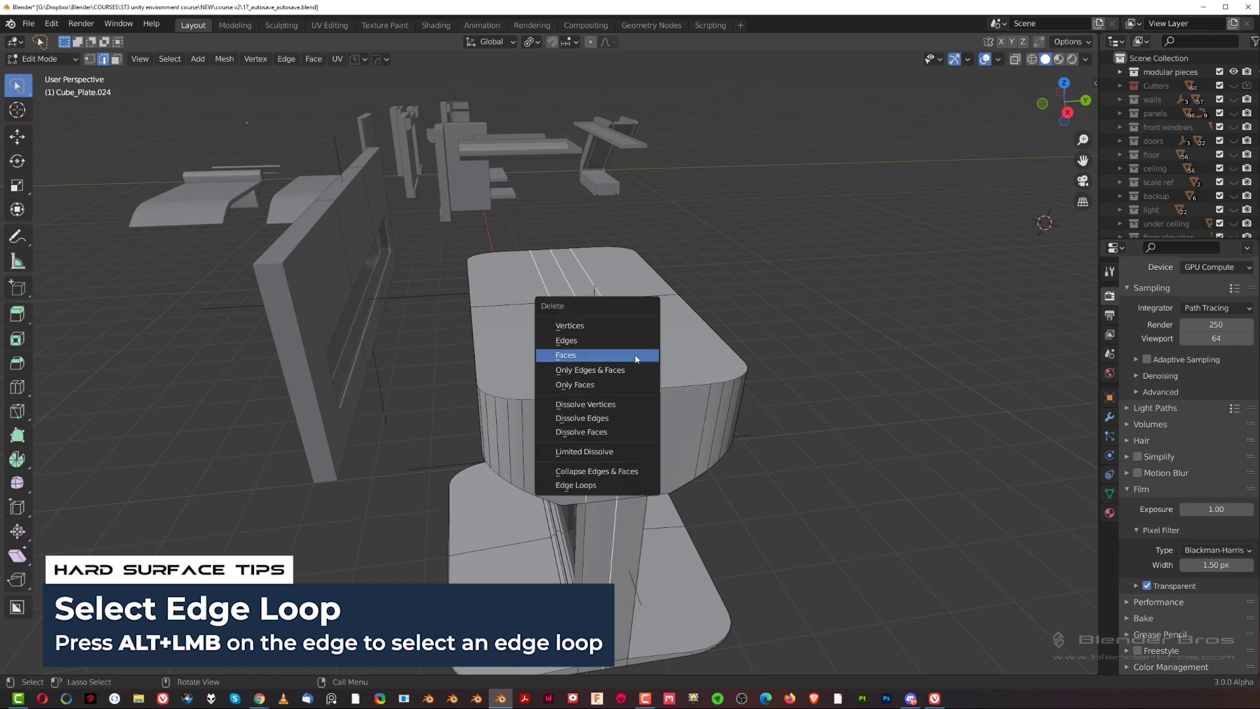
pyautogui.moveTo(632, 417); pyautogui.dragTo(578, 229, button='middle')
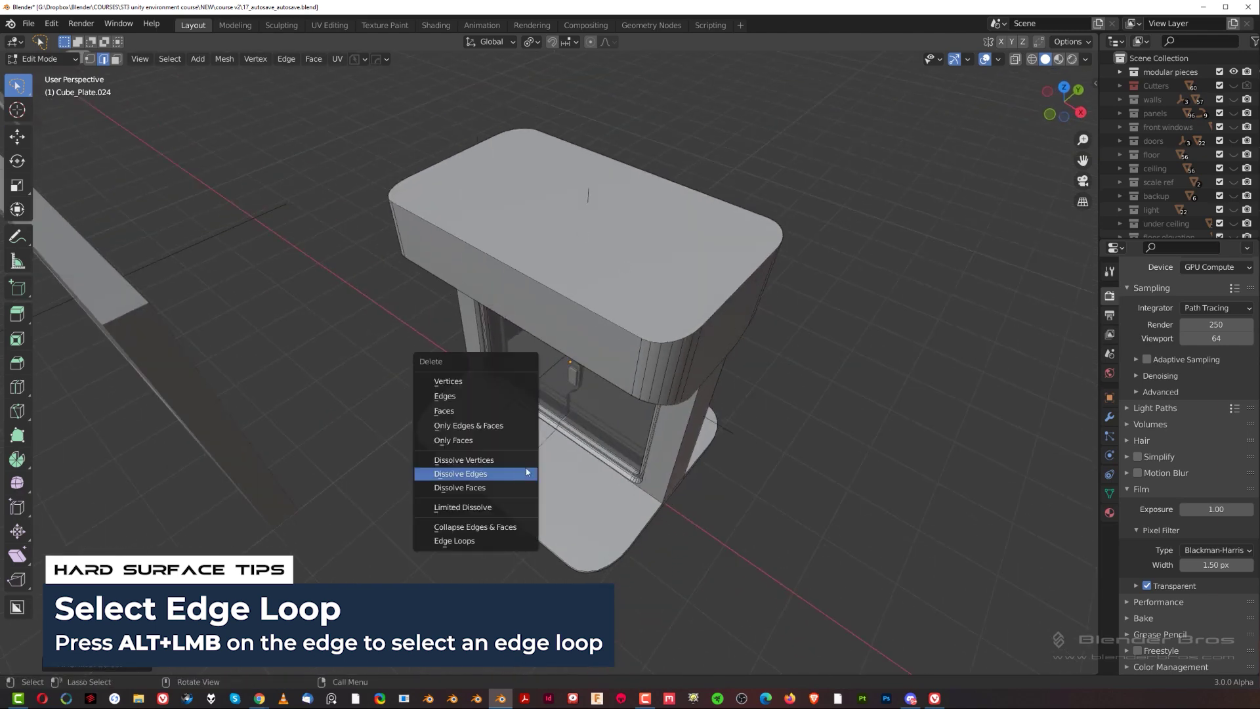
pyautogui.click(518, 475)
# Select the redundant centre edges across the doorway unit's base, including its underside, and dissolve them.
pyautogui.moveTo(518, 475); pyautogui.dragTo(577, 583, button='middle')
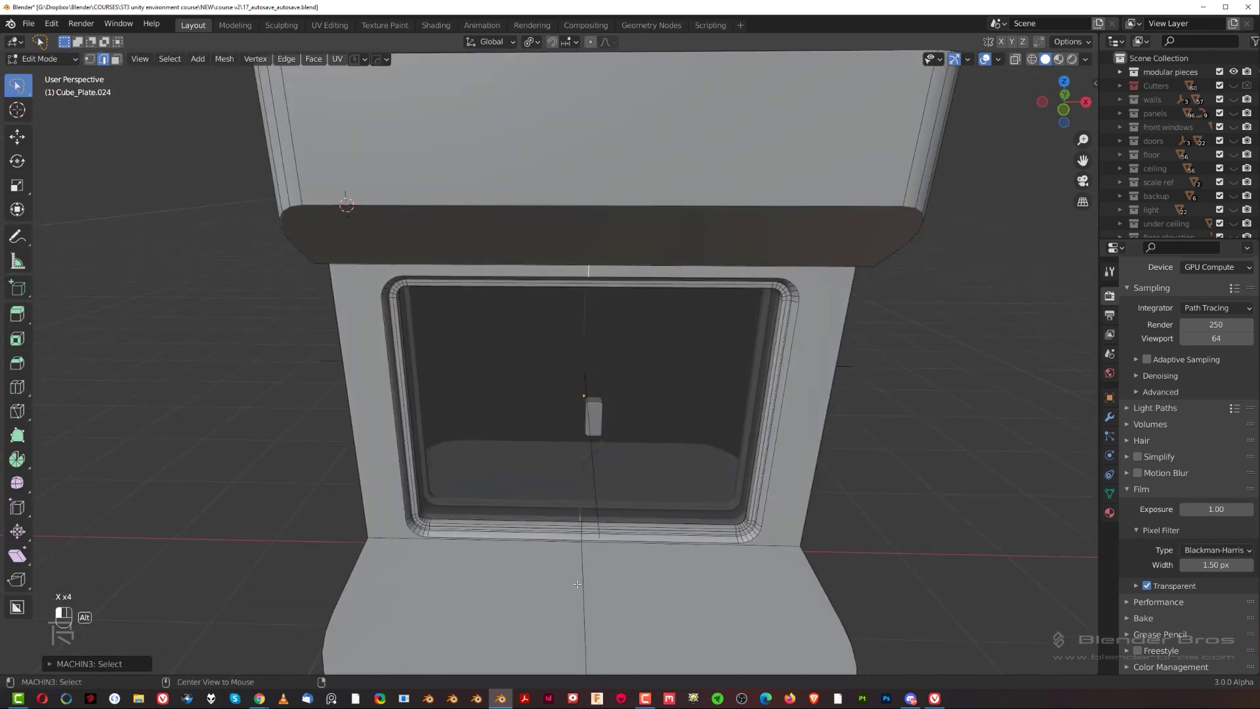
pyautogui.scroll(-4, 566, 390)
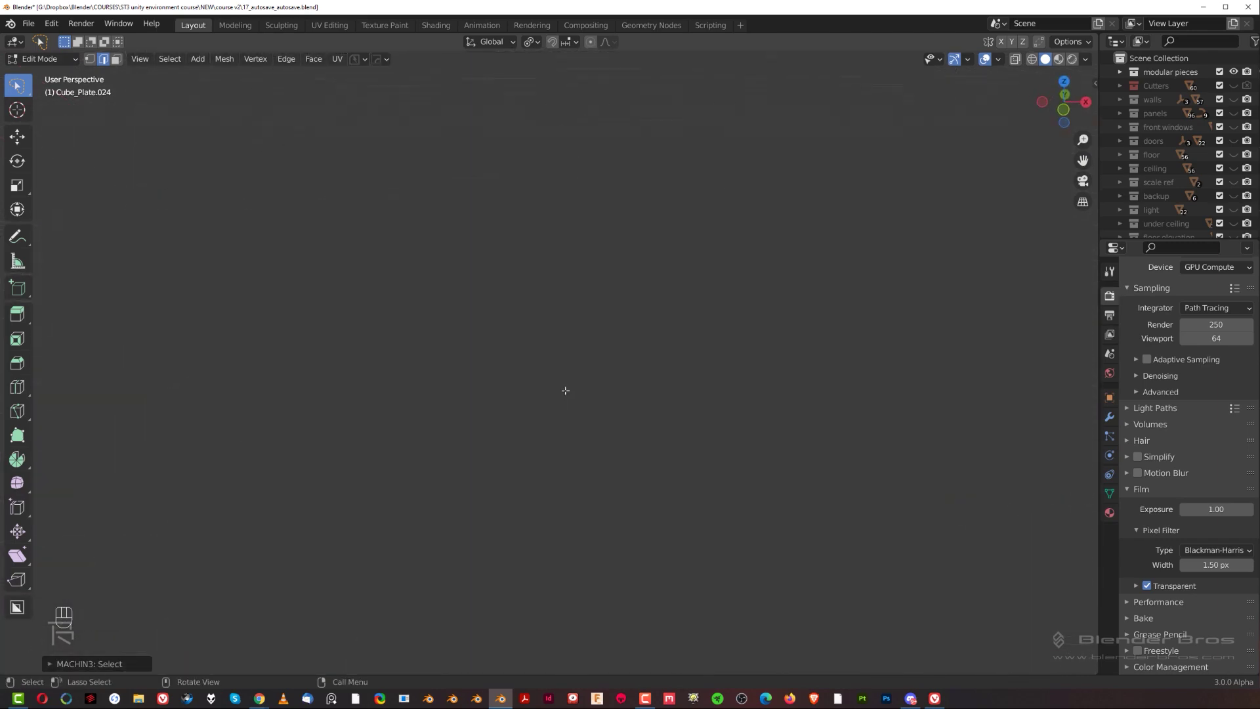
pyautogui.scroll(-3, 637, 460)
pyautogui.moveTo(706, 386); pyautogui.dragTo(609, 314, button='middle')
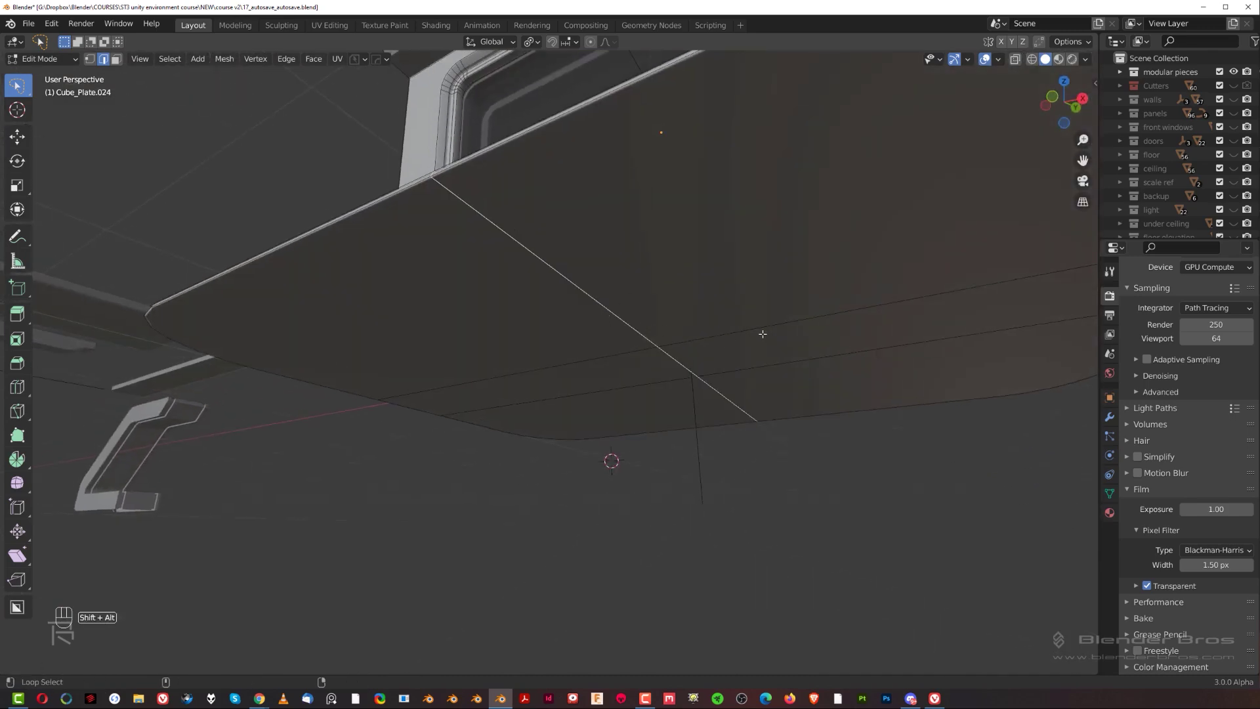
pyautogui.moveTo(777, 362); pyautogui.dragTo(736, 338, button='middle')
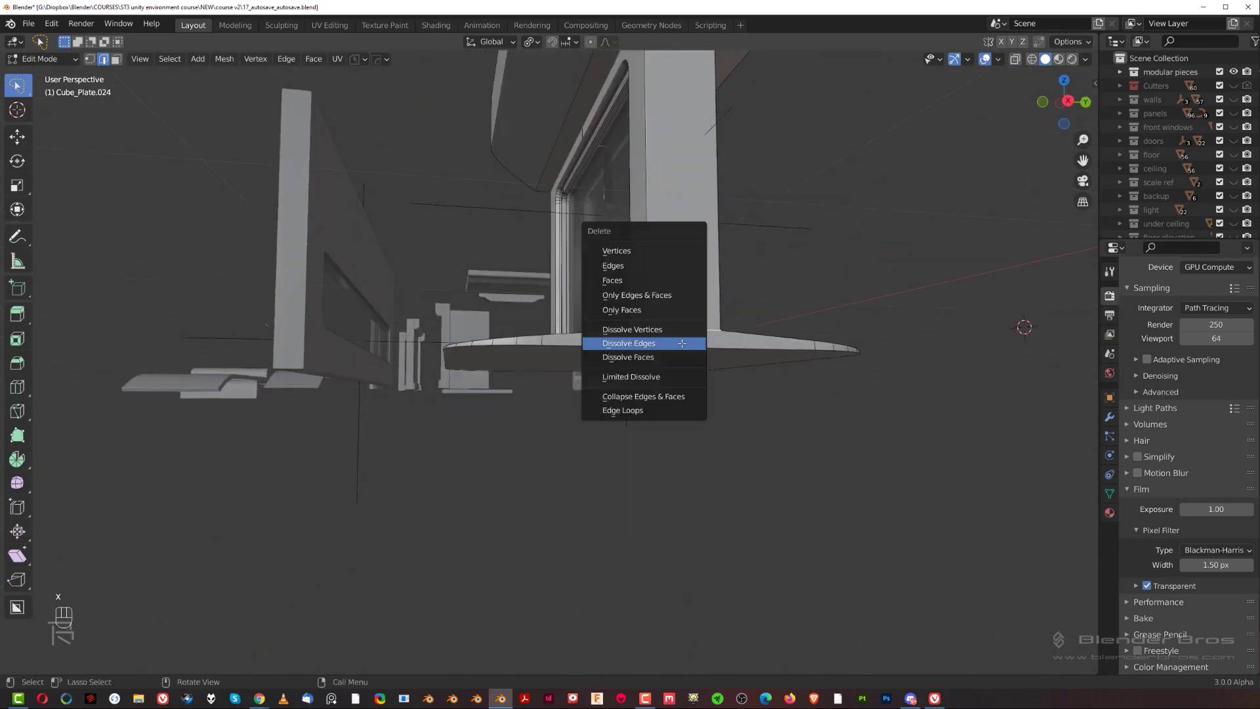
# Dissolve the redundant edge where the doorway unit's side pillar meets the overhanging top.
pyautogui.moveTo(601, 347); pyautogui.dragTo(500, 314, button='middle')
pyautogui.click(724, 523)
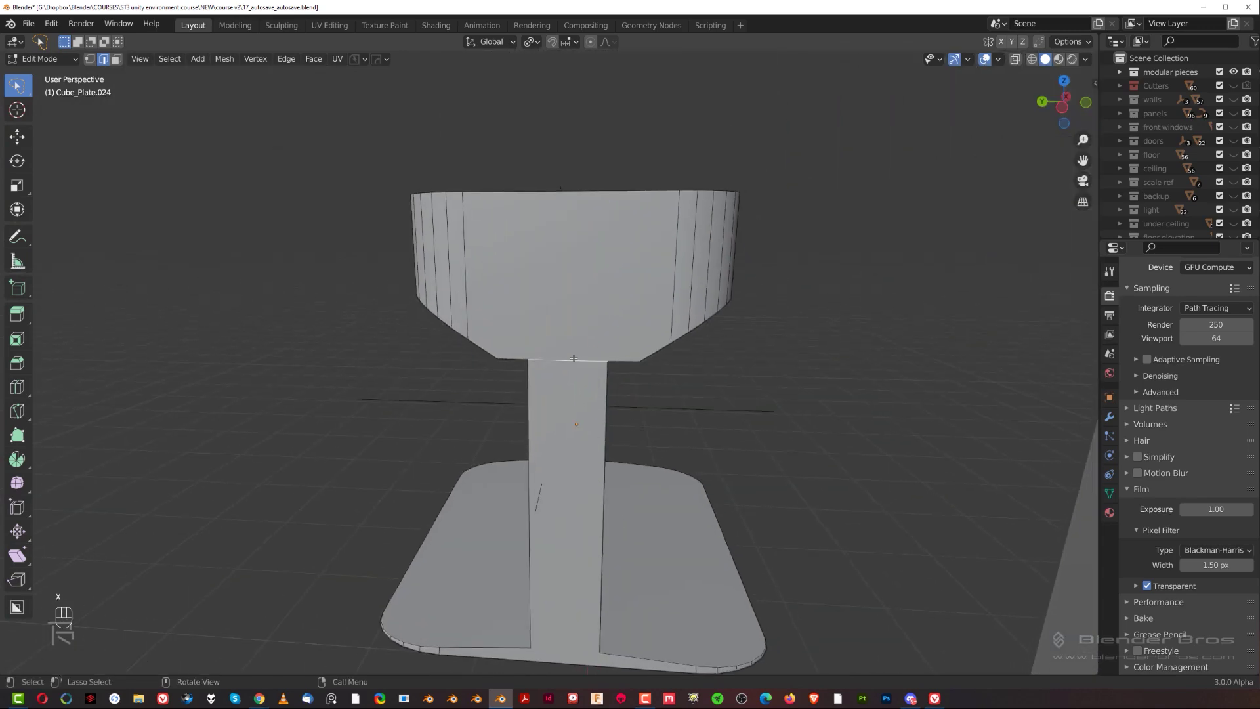
pyautogui.press('x')
pyautogui.click(574, 359)
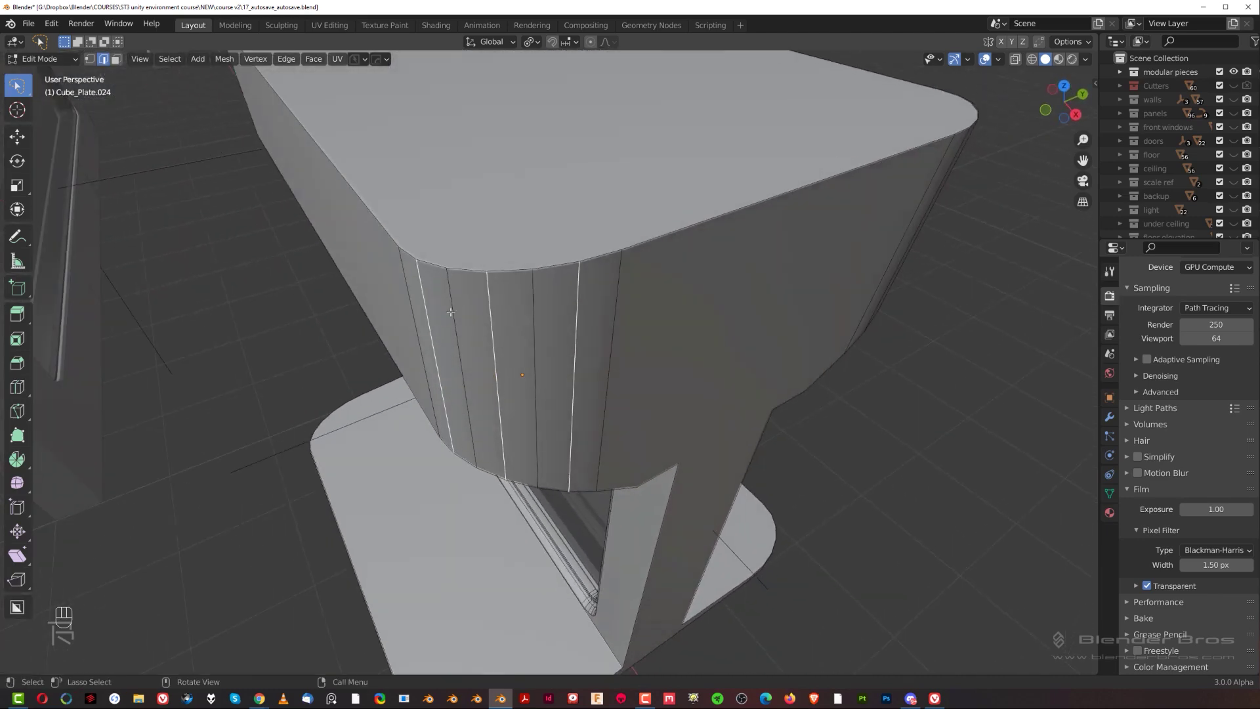
# Try dissolving every second vertical edge on the overhanging top's rounded corner, and undo it.
pyautogui.moveTo(551, 353); pyautogui.dragTo(576, 340, button='middle')
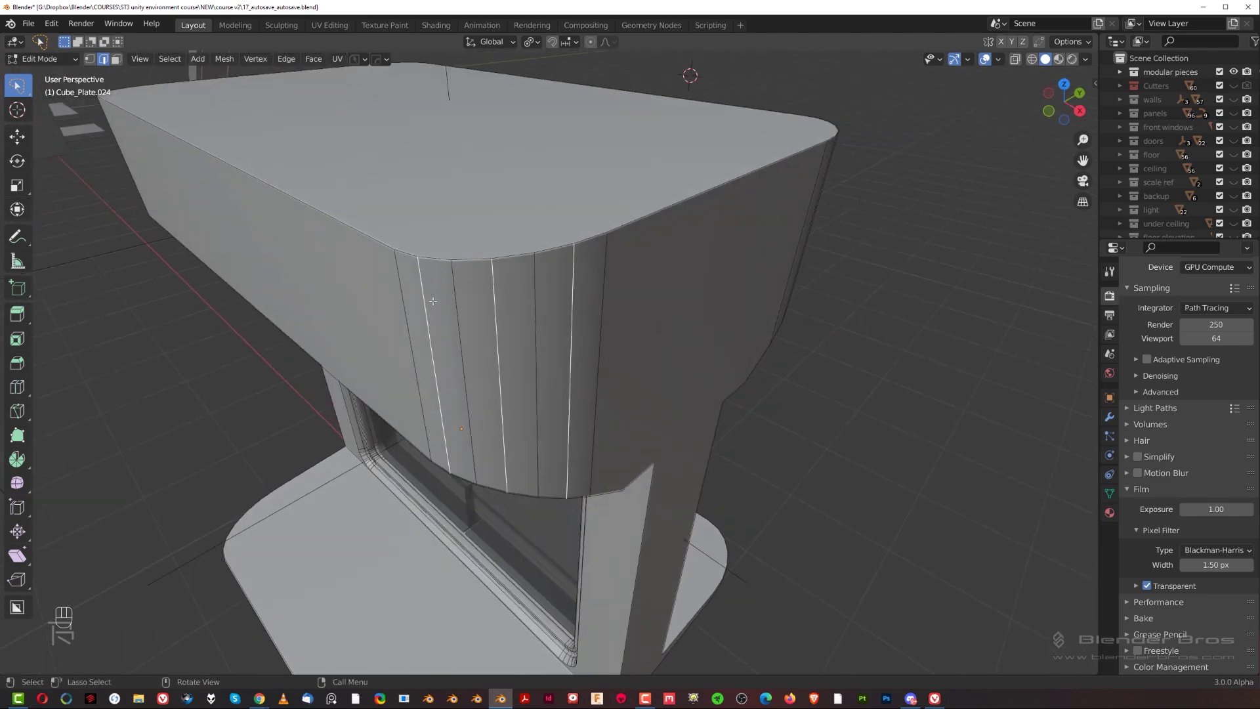
pyautogui.moveTo(593, 294); pyautogui.dragTo(497, 351, button='middle')
pyautogui.press('x')
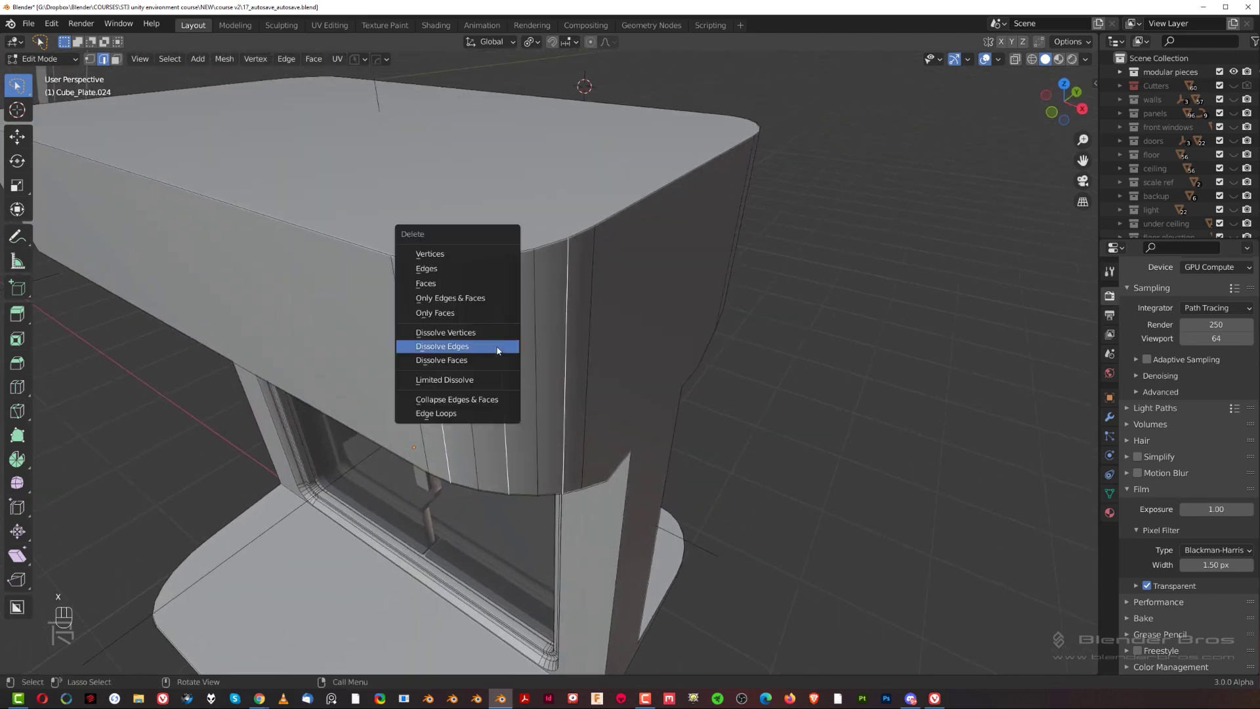
pyautogui.click(497, 351)
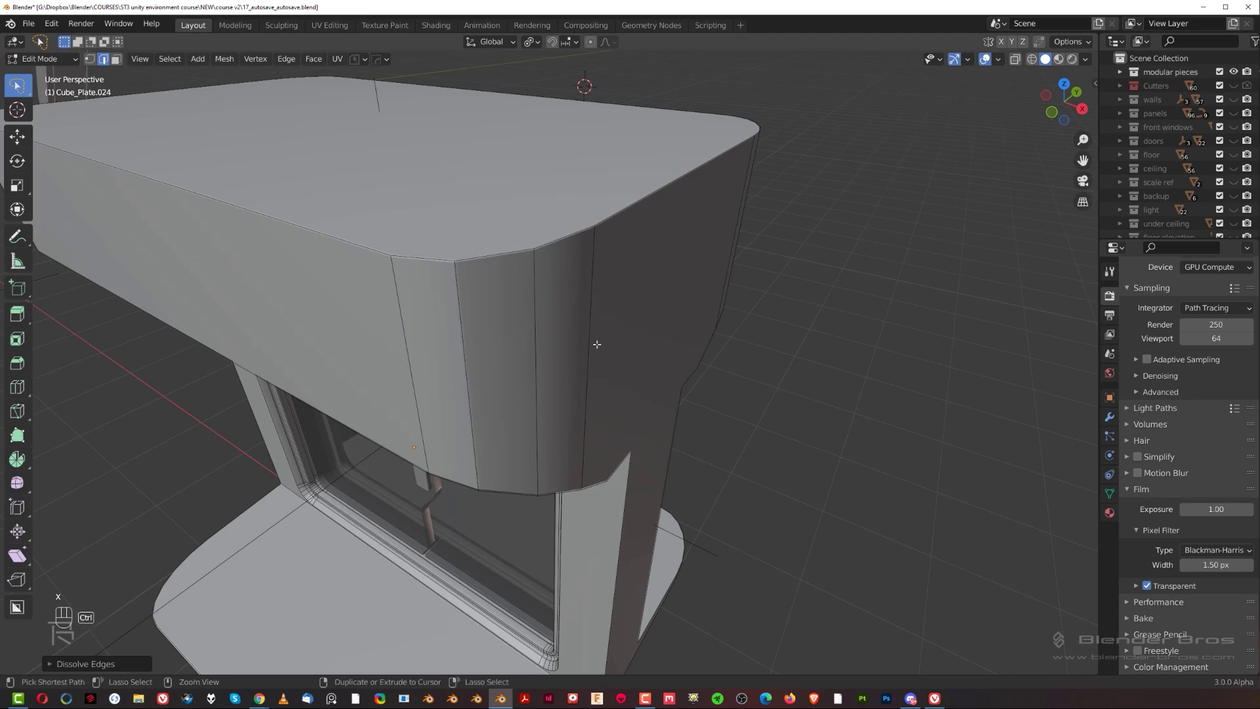
pyautogui.hotkey('ctrl', 'z')
# Examine the doorway unit's shading in object mode and the edge density at its recessed frame's rounded corner.
pyautogui.scroll(-3, 596, 344)
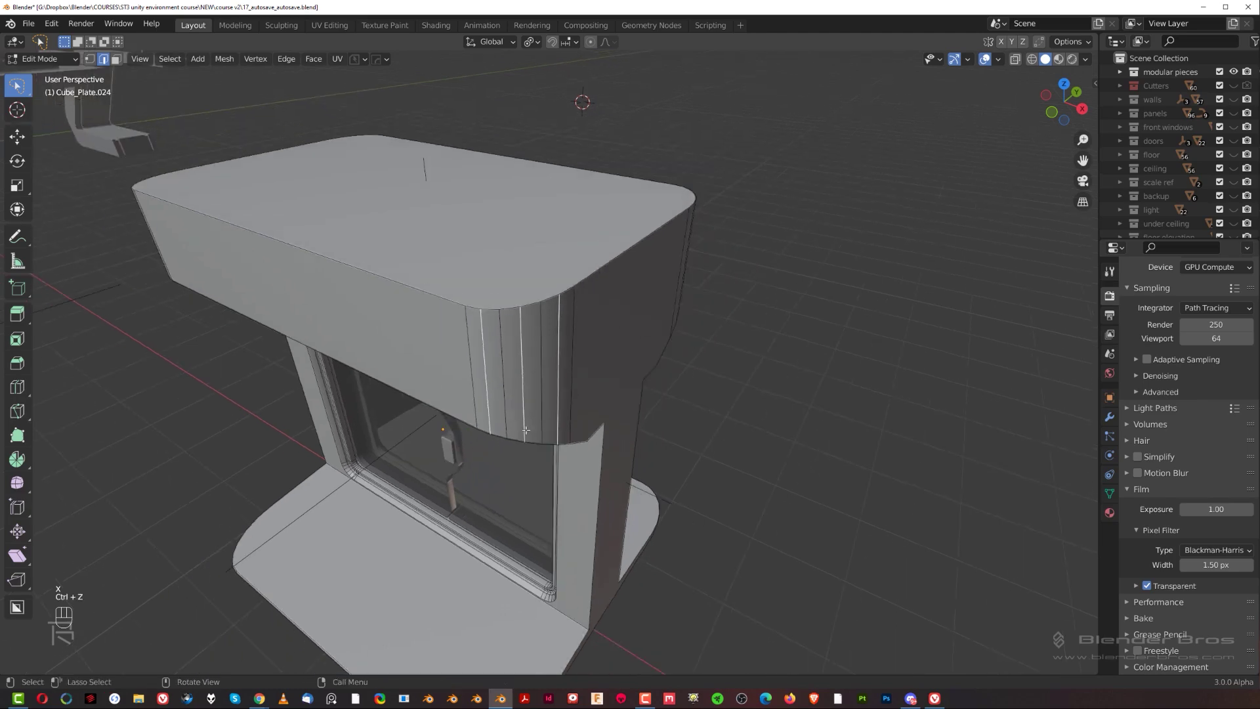
pyautogui.press('Tab')
pyautogui.scroll(5, 573, 343)
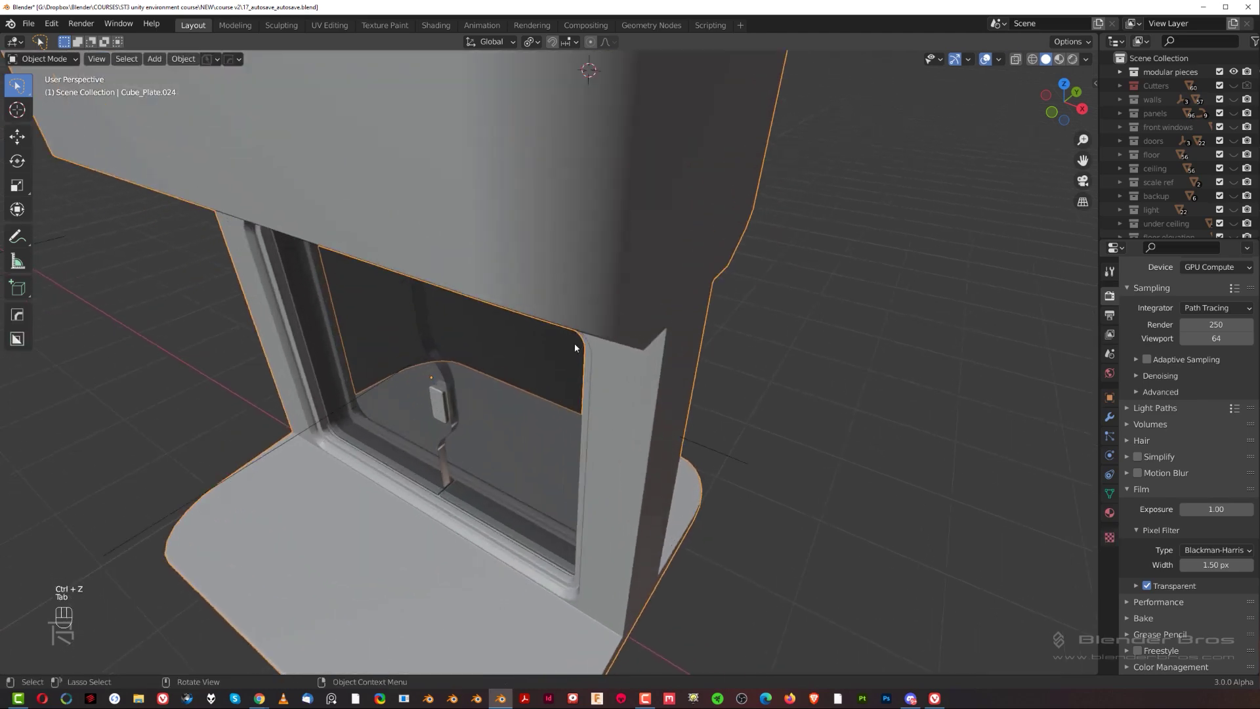
pyautogui.moveTo(575, 348); pyautogui.dragTo(653, 239, button='middle')
pyautogui.press('Tab')
pyautogui.scroll(6, 649, 243)
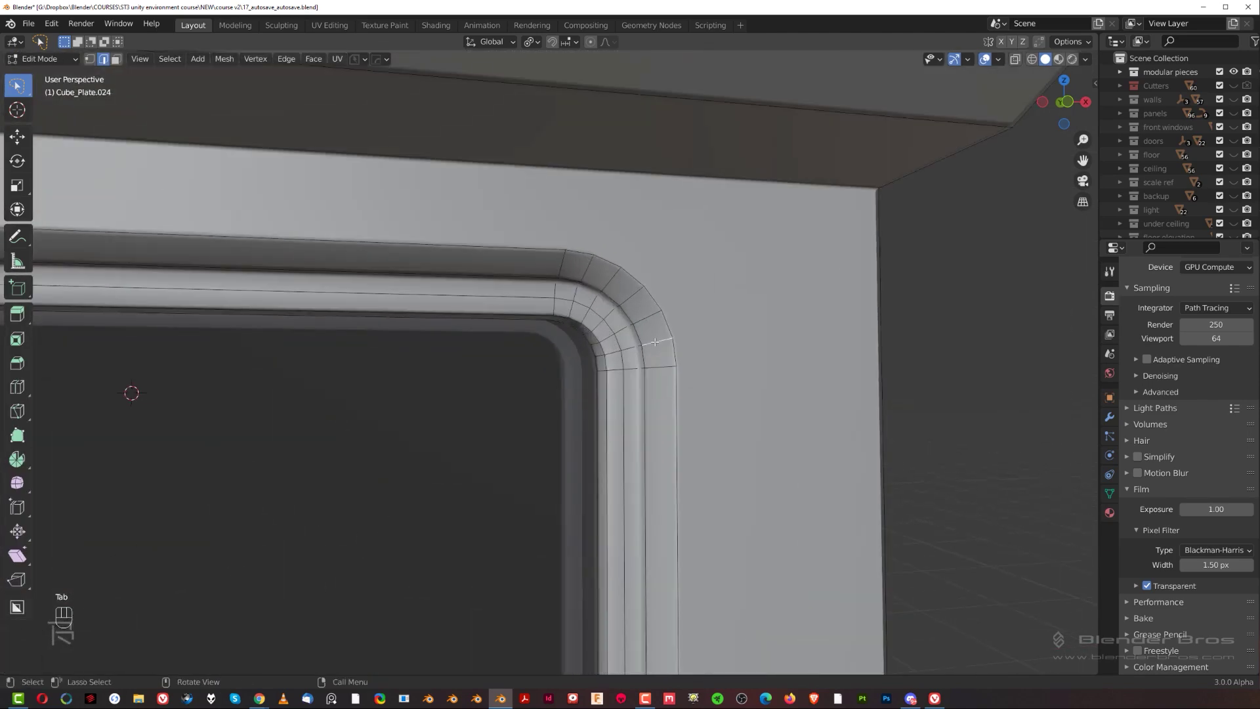
pyautogui.moveTo(617, 302); pyautogui.dragTo(879, 352, button='middle')
pyautogui.scroll(-3, 497, 335)
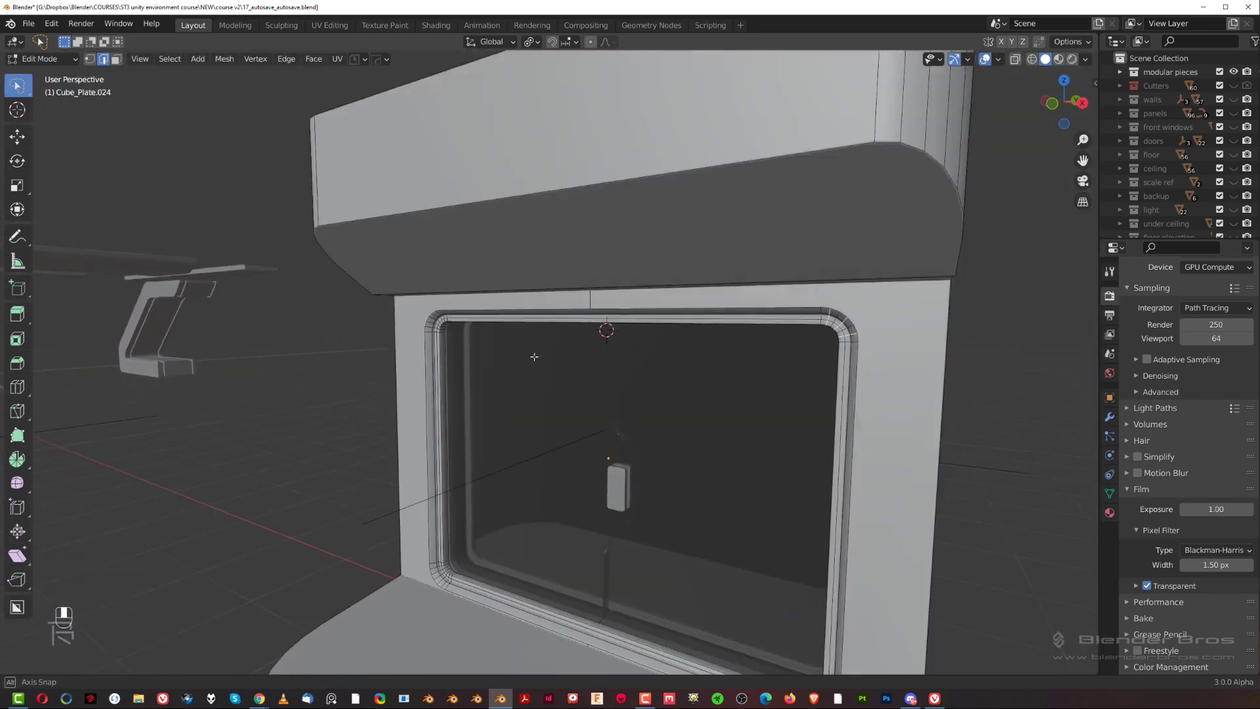
pyautogui.moveTo(534, 357); pyautogui.dragTo(577, 313, button='middle')
pyautogui.press('Tab')
pyautogui.scroll(-8, 576, 295)
pyautogui.keyDown('shift'); pyautogui.moveTo(496, 303); pyautogui.dragTo(408, 405, button='middle'); pyautogui.keyUp('shift')
pyautogui.scroll(2, 618, 394)
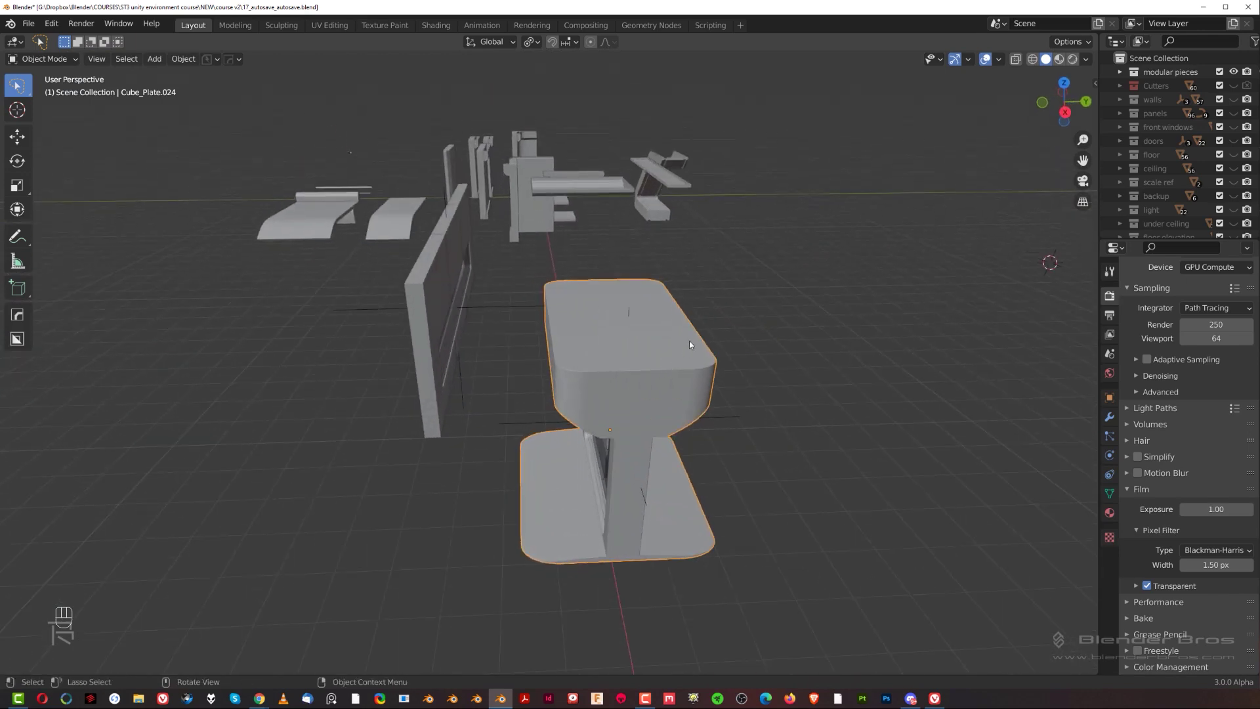
# Remove the existing modifiers from the doorway unit with the overhanging top.
pyautogui.hotkey('ctrl', '`')
pyautogui.click(854, 282)
pyautogui.click(853, 283)
pyautogui.click(755, 369)
# Add a HardOps Bevel to the doorway unit with 1 segment, a width of about 0.015 and a 30° angle limit.
pyautogui.moveTo(705, 410); pyautogui.dragTo(824, 360, button='middle')
pyautogui.scroll(3, 824, 364)
pyautogui.press('q')
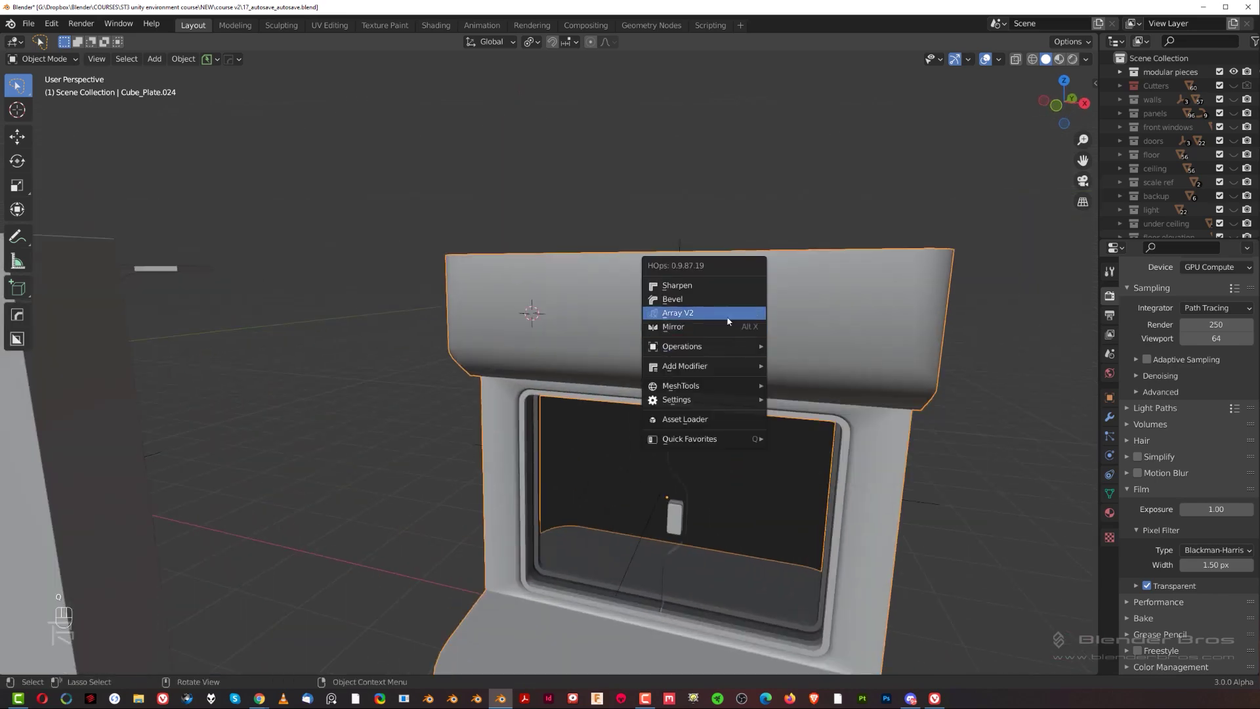
pyautogui.click(672, 298)
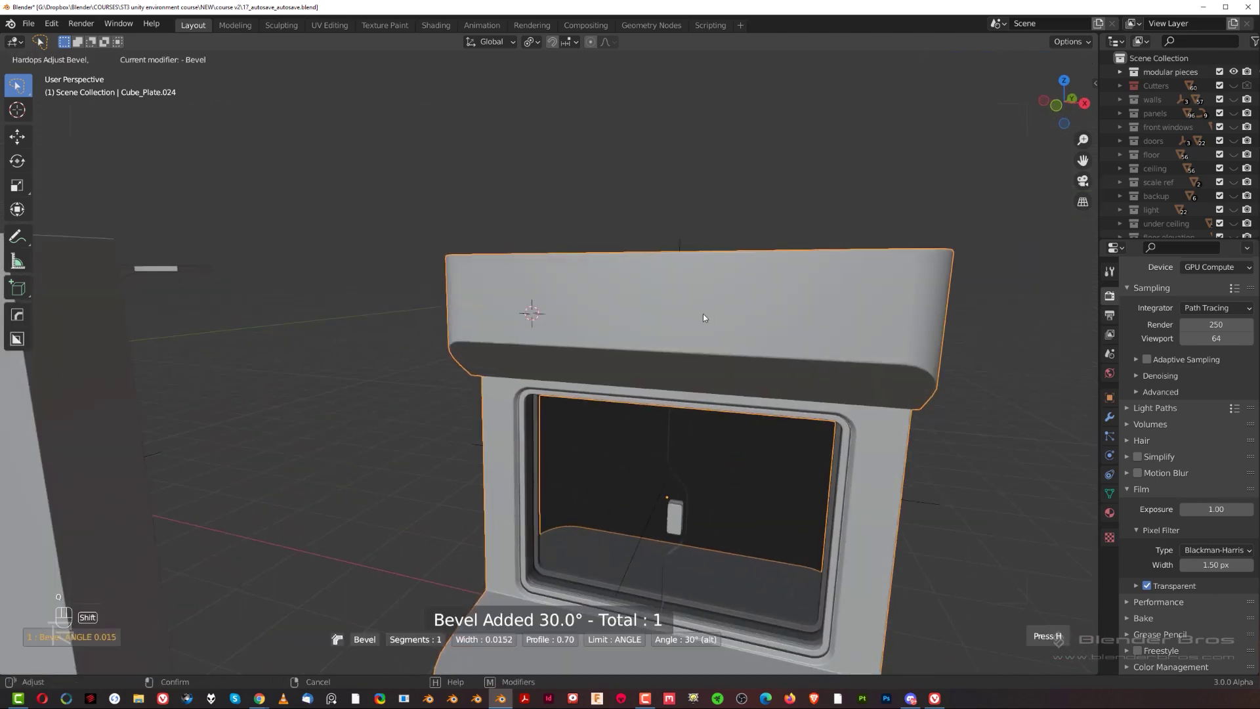
pyautogui.click(699, 314)
# Select one half of the inner strip in the recessed frame and remove its Bevel and Weighted Normal modifiers.
pyautogui.scroll(8, 546, 403)
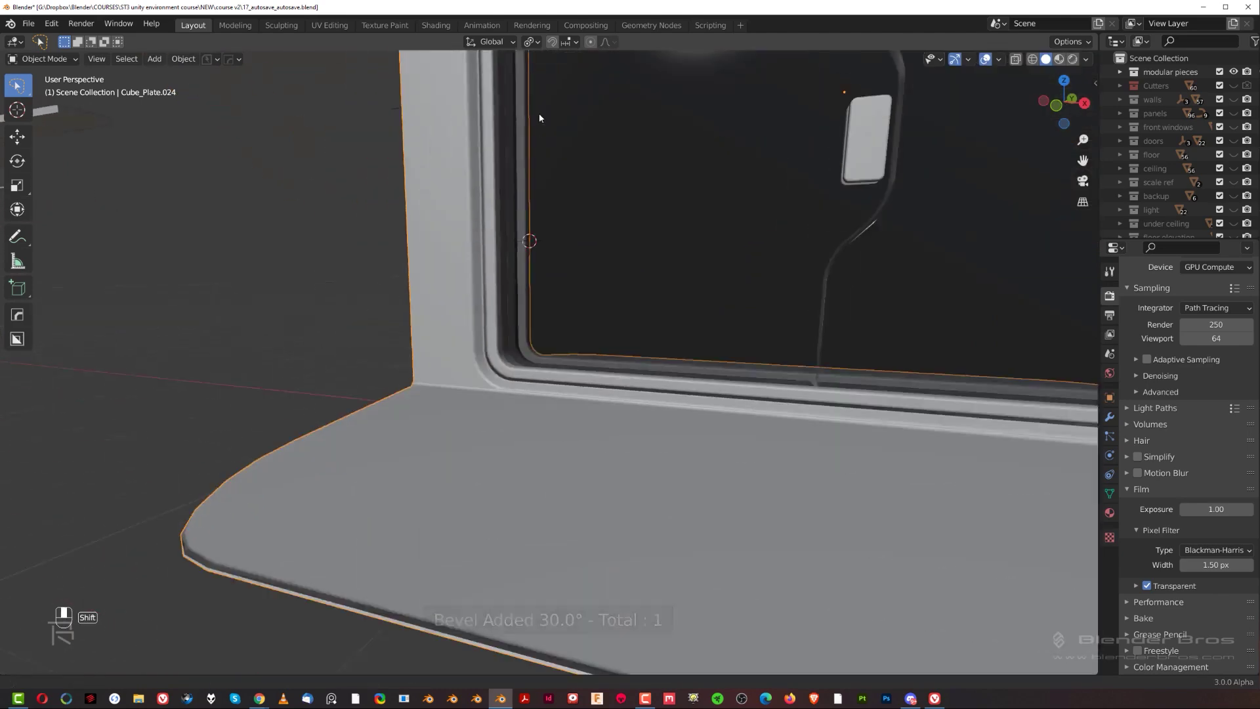
pyautogui.scroll(2, 478, 411)
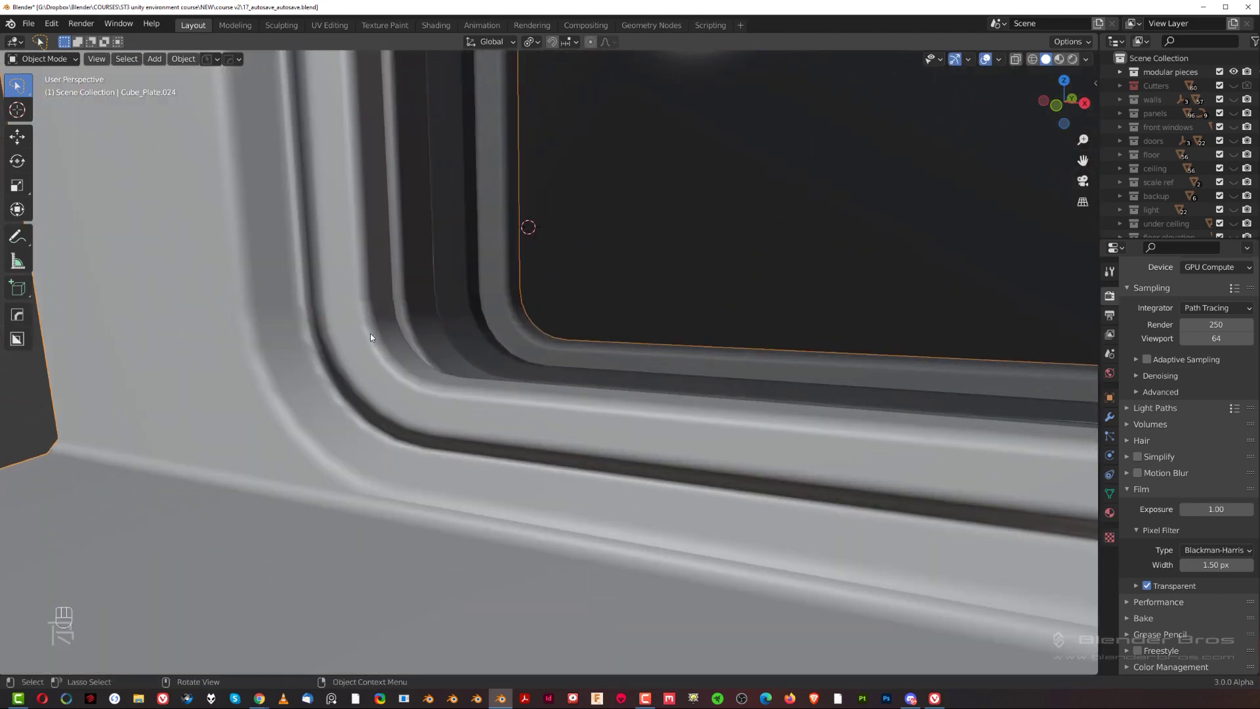
pyautogui.scroll(-6, 370, 337)
pyautogui.keyDown('shift'); pyautogui.moveTo(568, 346); pyautogui.dragTo(669, 420, button='middle'); pyautogui.keyUp('shift')
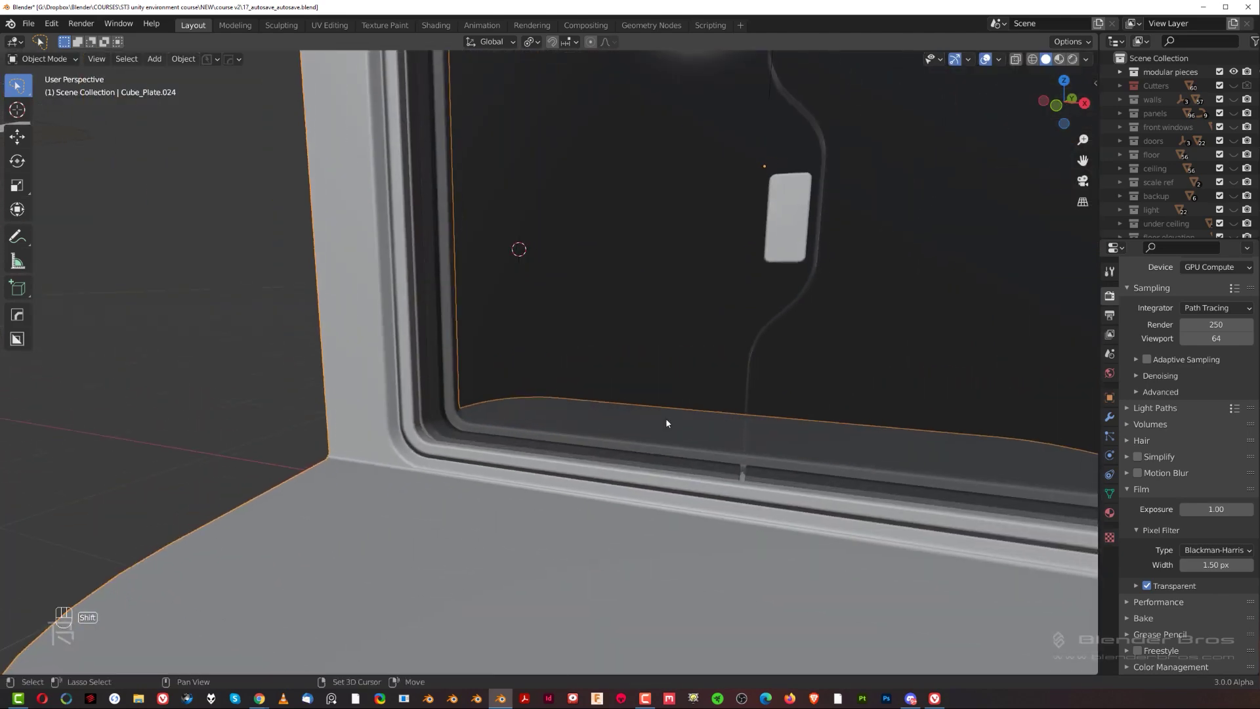
pyautogui.click(466, 439)
pyautogui.click(446, 439)
pyautogui.hotkey('ctrl', '`')
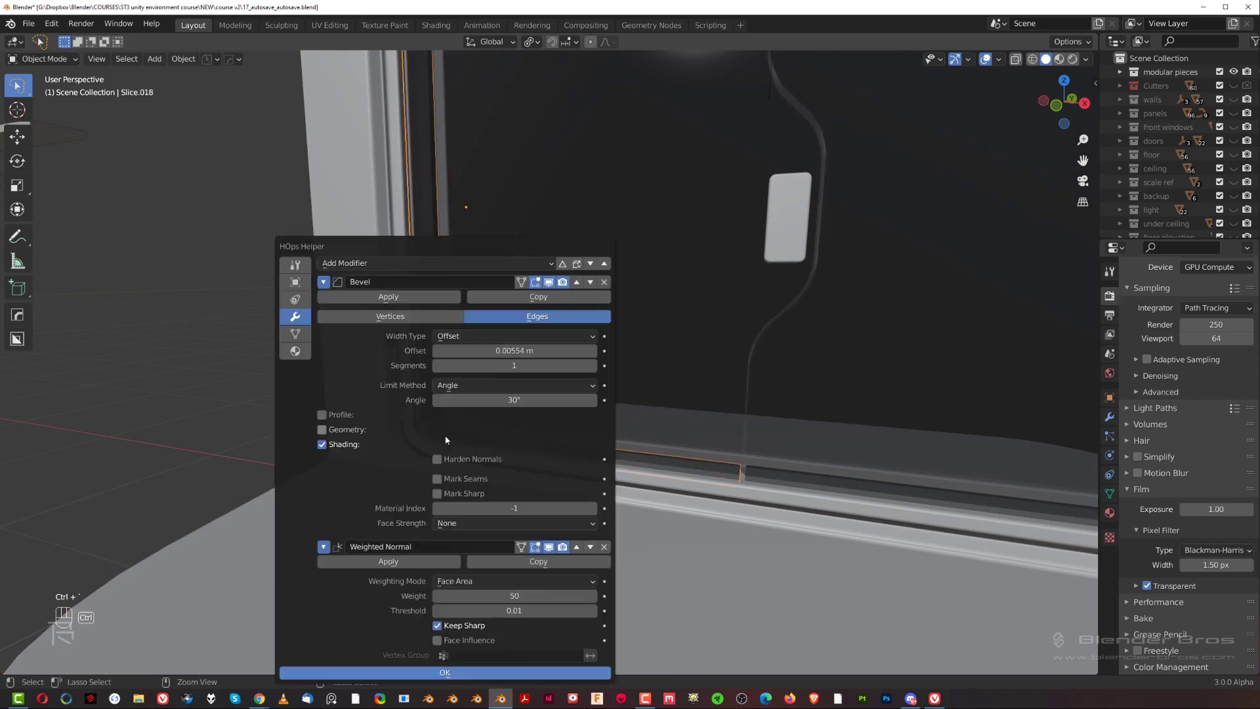
pyautogui.click(599, 279)
pyautogui.click(599, 279)
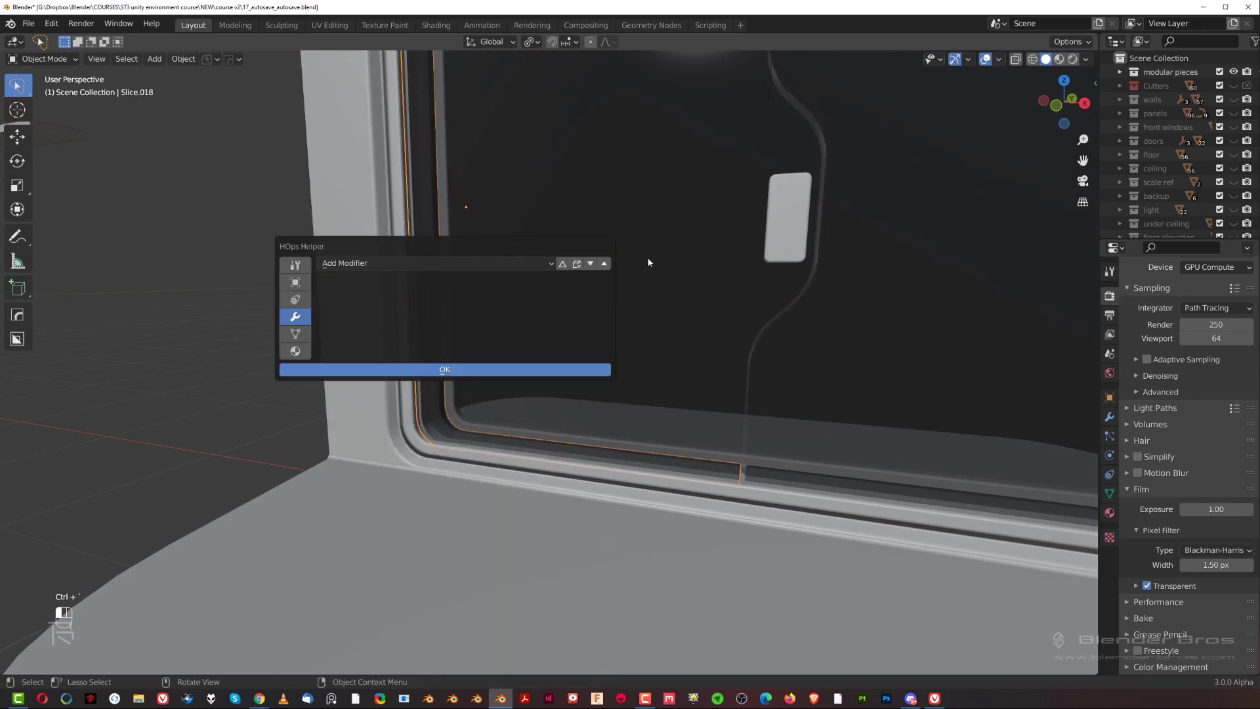
# Isolate the half strip, add a 1-segment HardOps Bevel about 0.001 wide with a 30° limit, and return to the full scene.
pyautogui.press('/')
pyautogui.scroll(4, 568, 335)
pyautogui.press('q')
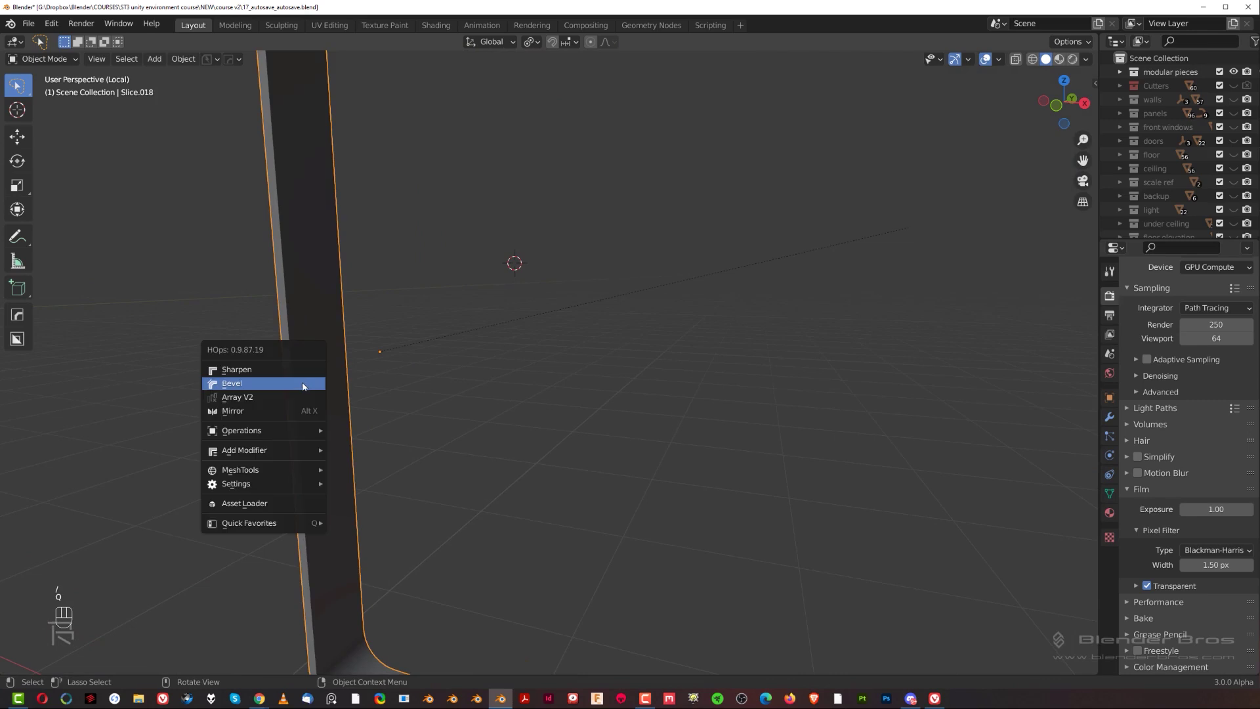
pyautogui.click(304, 387)
pyautogui.scroll(-2, 304, 384)
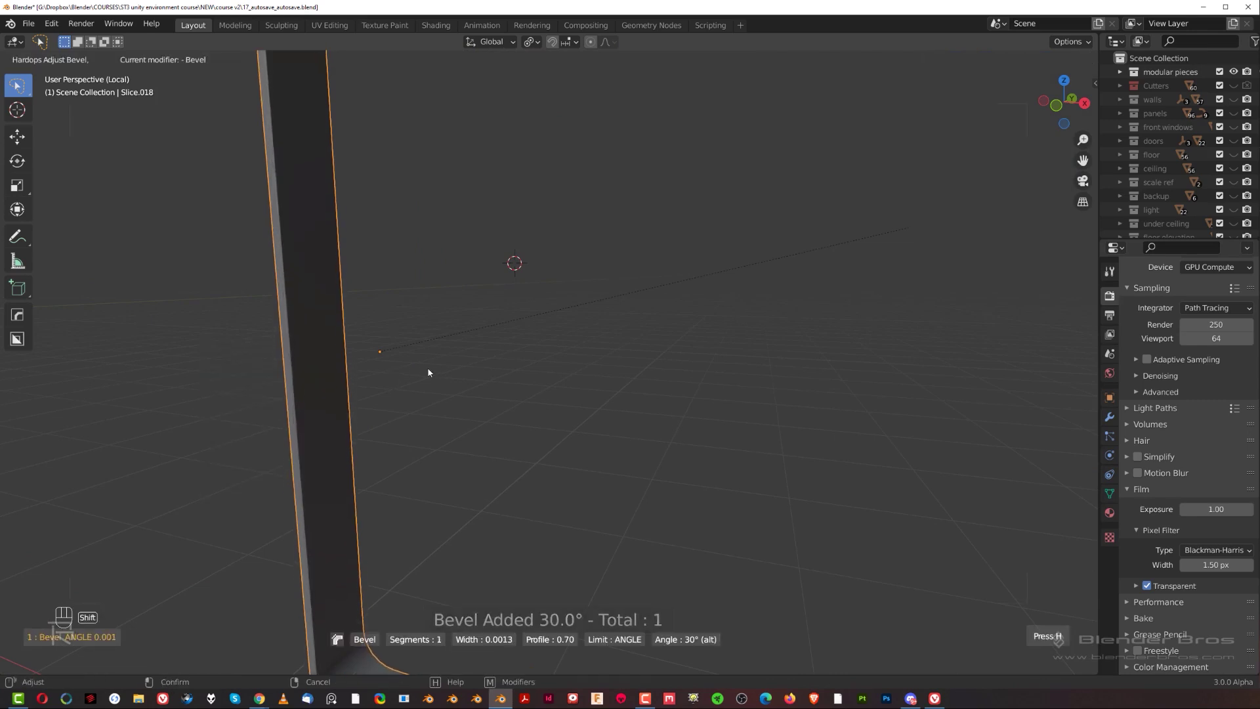
pyautogui.click(407, 374)
pyautogui.scroll(-5, 489, 403)
pyautogui.press('/')
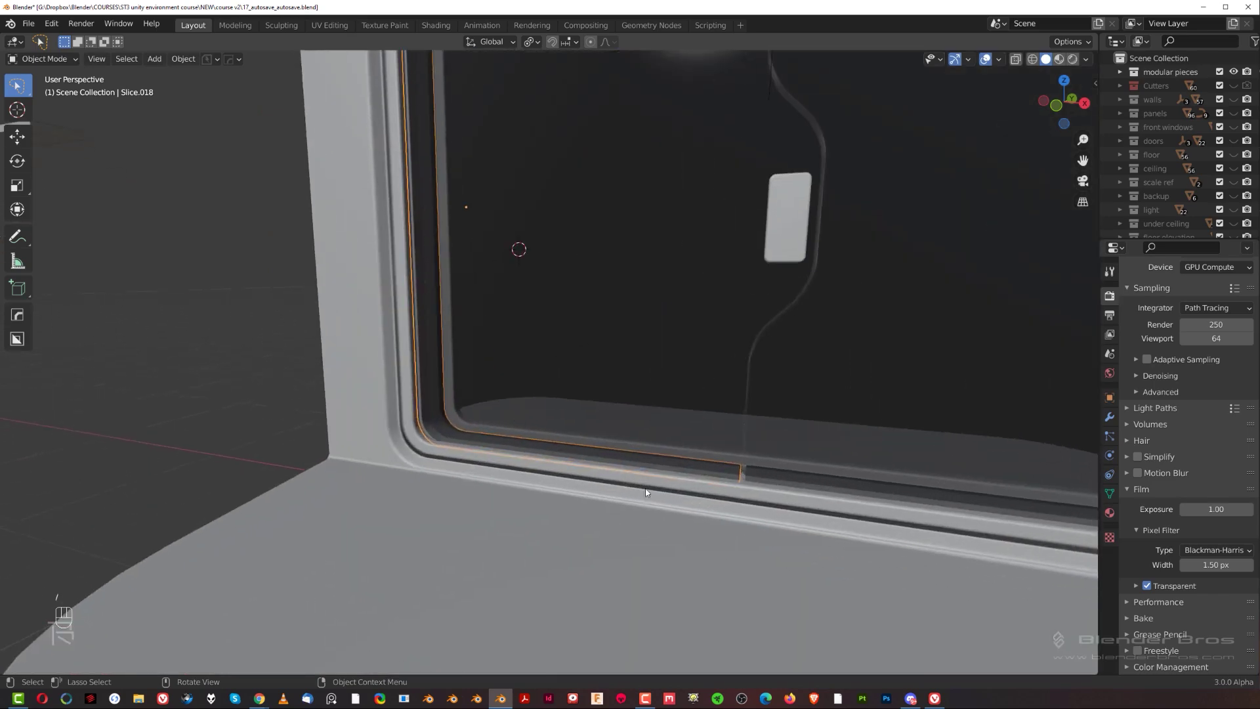
# Isolate both halves of the inner frame strip and remove the modifiers from the second half.
pyautogui.moveTo(779, 492); pyautogui.dragTo(897, 510, button='middle')
pyautogui.scroll(3, 896, 511)
pyautogui.keyDown('shift'); pyautogui.click(856, 481); pyautogui.keyUp('shift')
pyautogui.press('/')
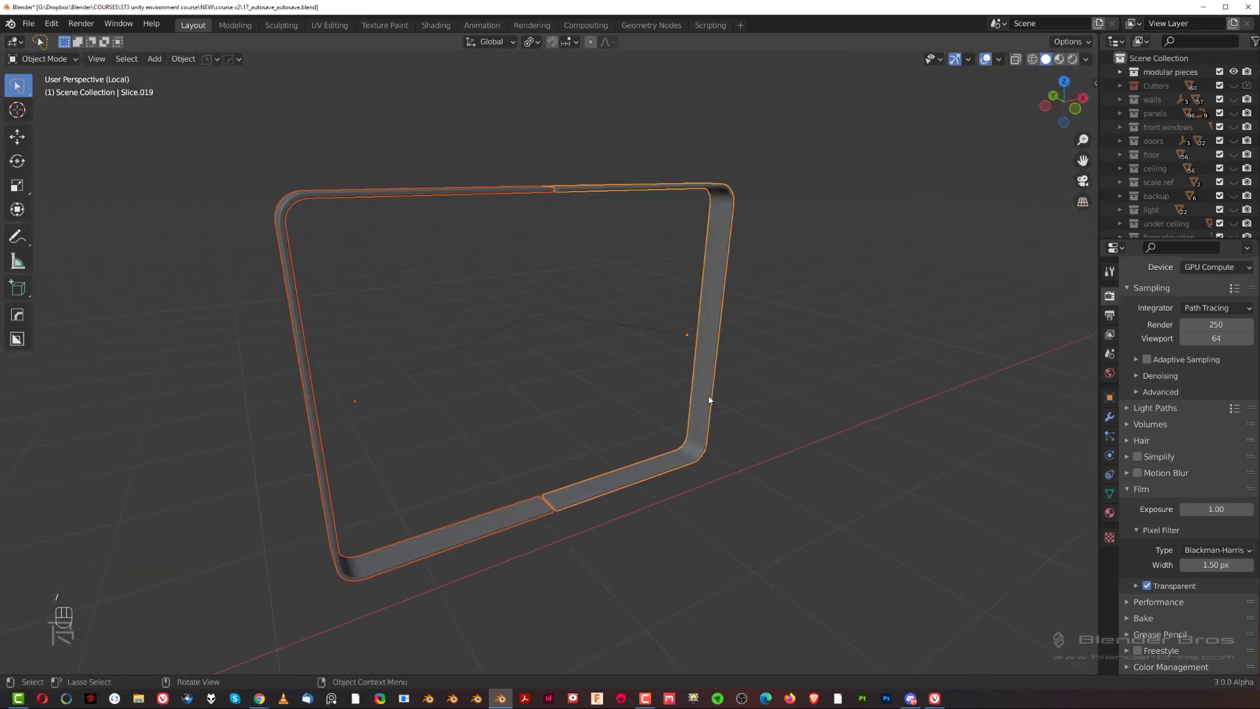
pyautogui.hotkey('ctrl', '`')
pyautogui.click(907, 281)
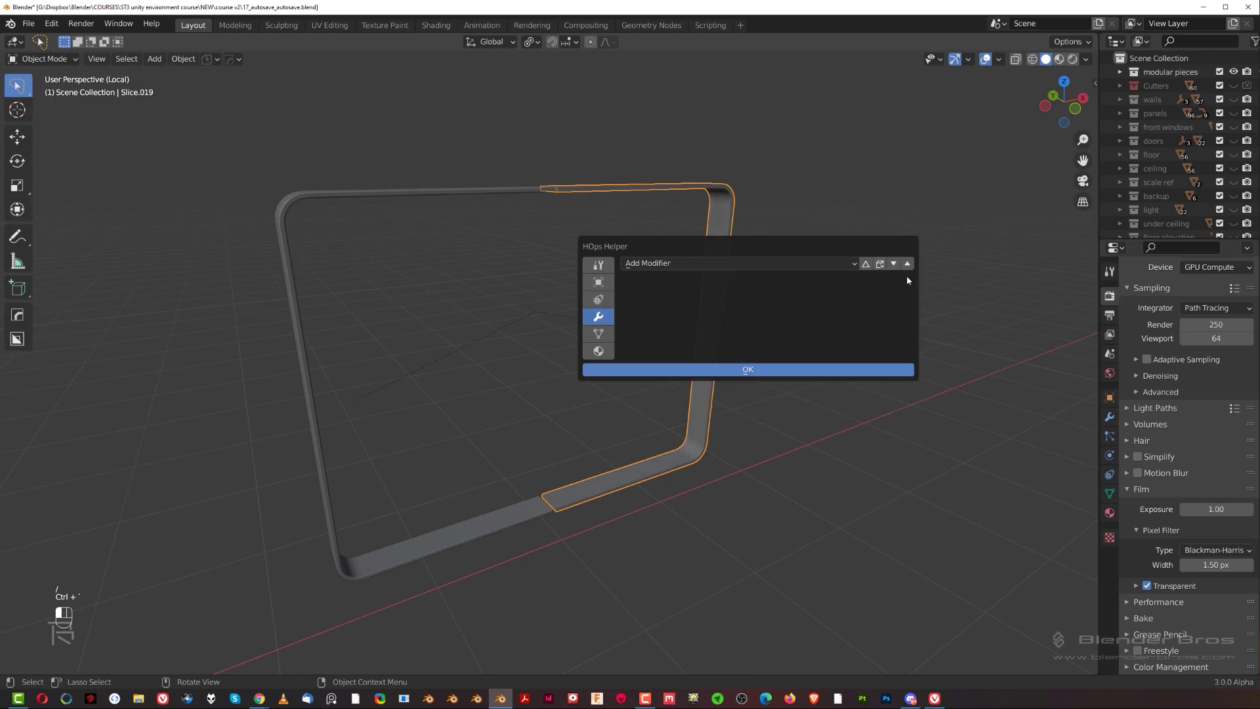
# Copy the modifiers from the bevelled half of the inner strip to the other half with Copy Attributes.
pyautogui.click(484, 186)
pyautogui.hotkey('ctrl', 'c')
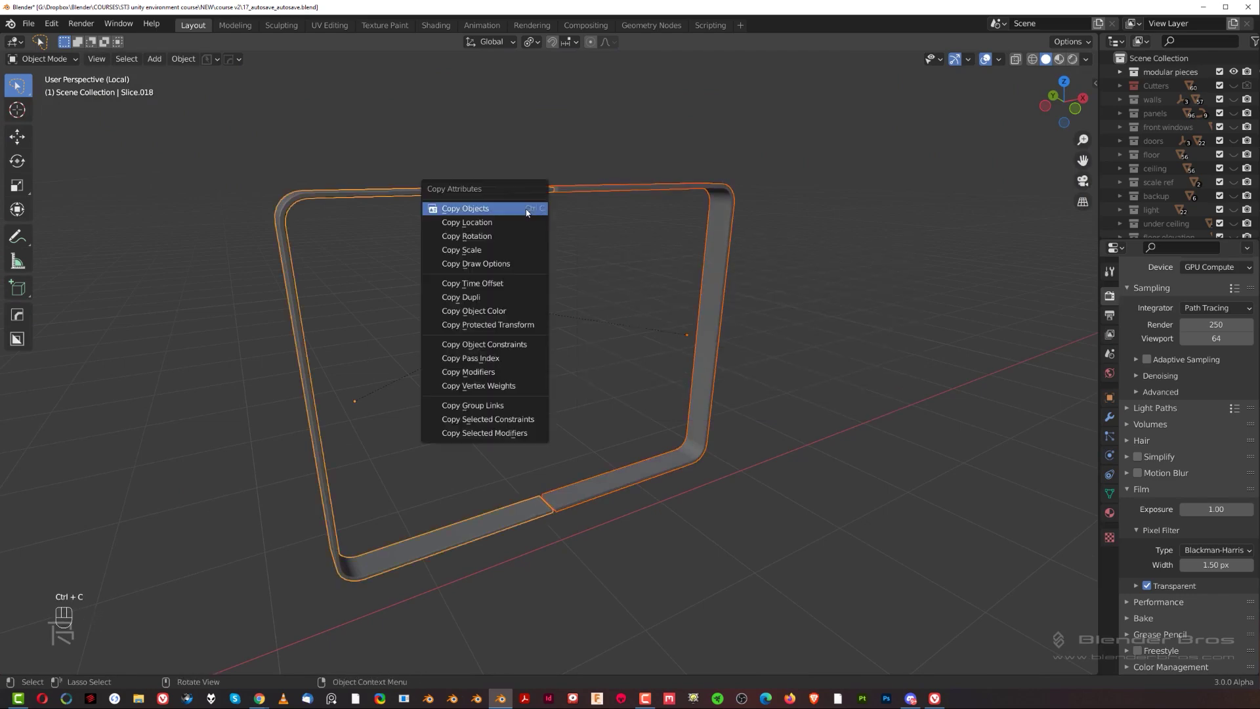
pyautogui.click(533, 373)
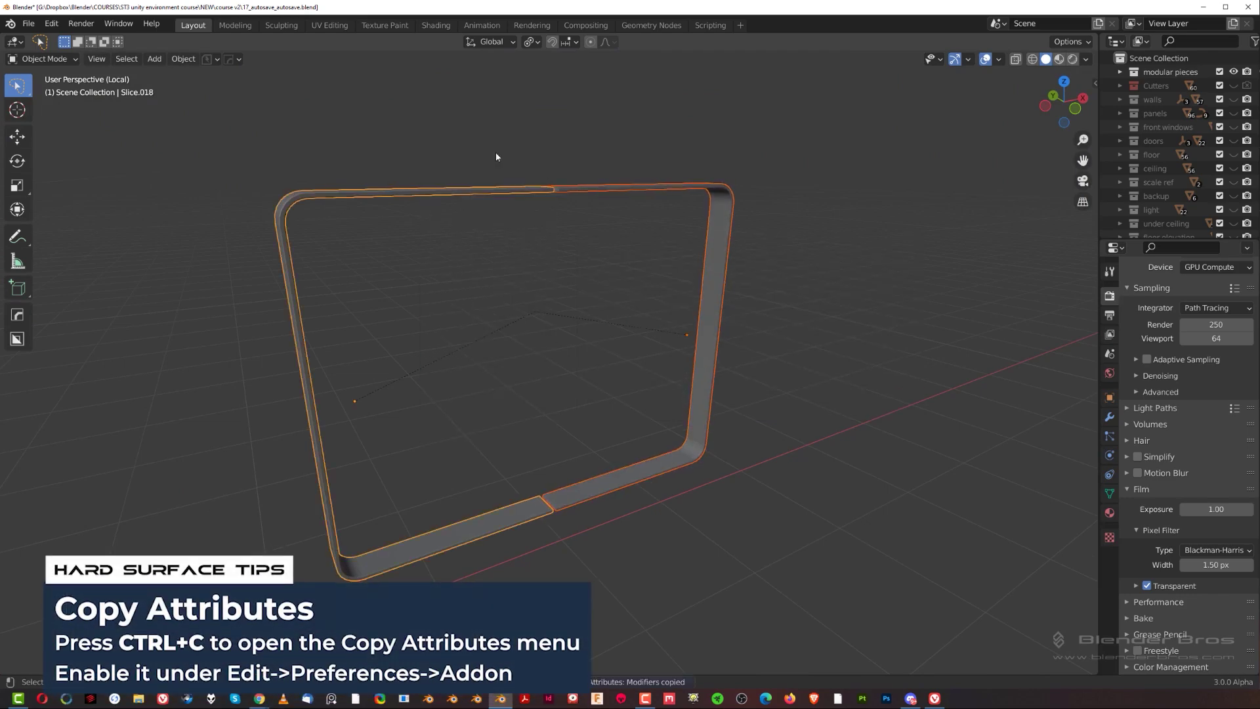
# Look up the Copy Attributes Menu add-on in the preferences by searching for "cop", and return to the full scene.
pyautogui.click(51, 24)
pyautogui.click(52, 24)
pyautogui.click(78, 218)
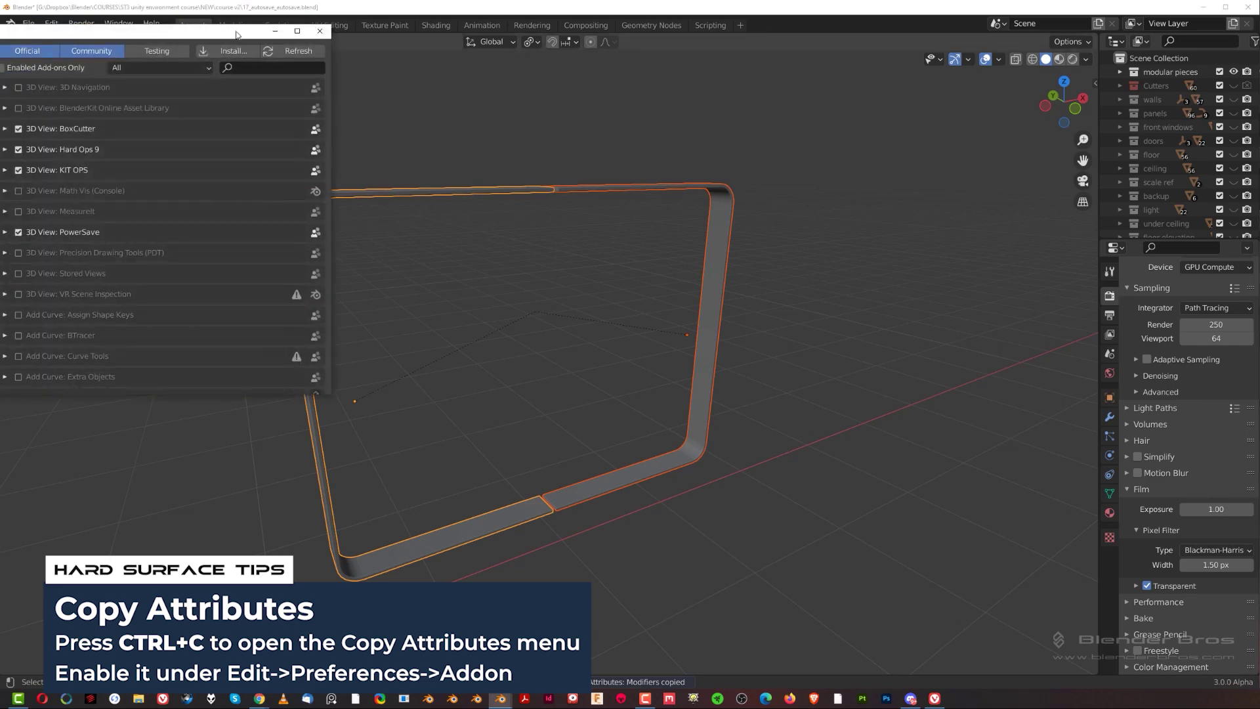
pyautogui.write('cop')
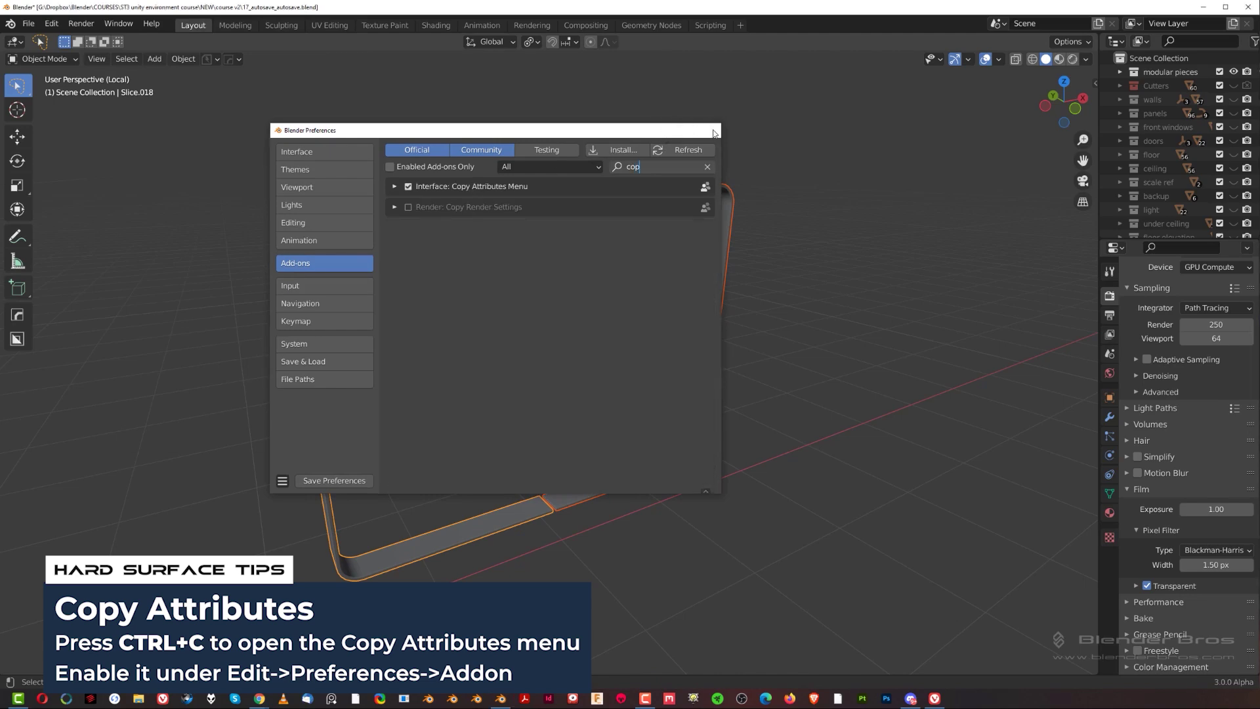
pyautogui.click(712, 132)
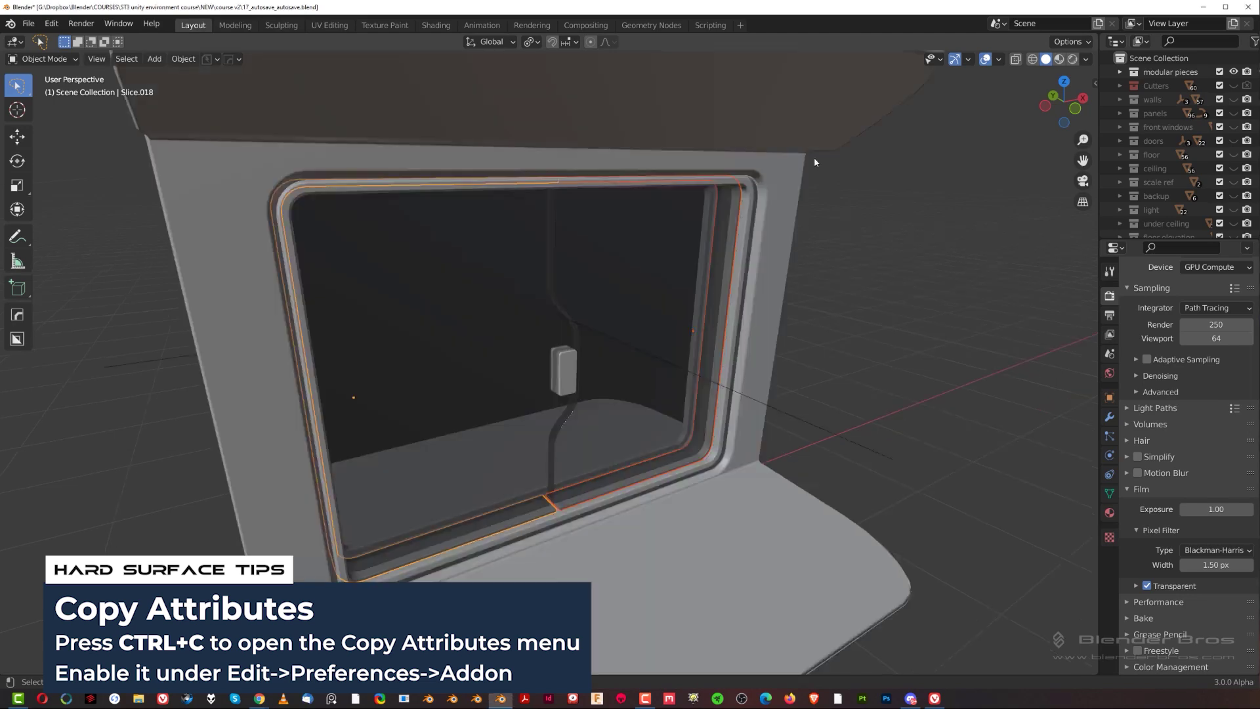
# Select the small rectangular box at the middle of the doorway unit's framed opening.
pyautogui.moveTo(814, 156); pyautogui.dragTo(613, 340, button='middle')
pyautogui.scroll(3, 754, 256)
pyautogui.click(613, 340)
pyautogui.scroll(2, 613, 340)
# Try removing the small box's Hops_Mirror modifier, and undo the removal.
pyautogui.hotkey('ctrl', '`')
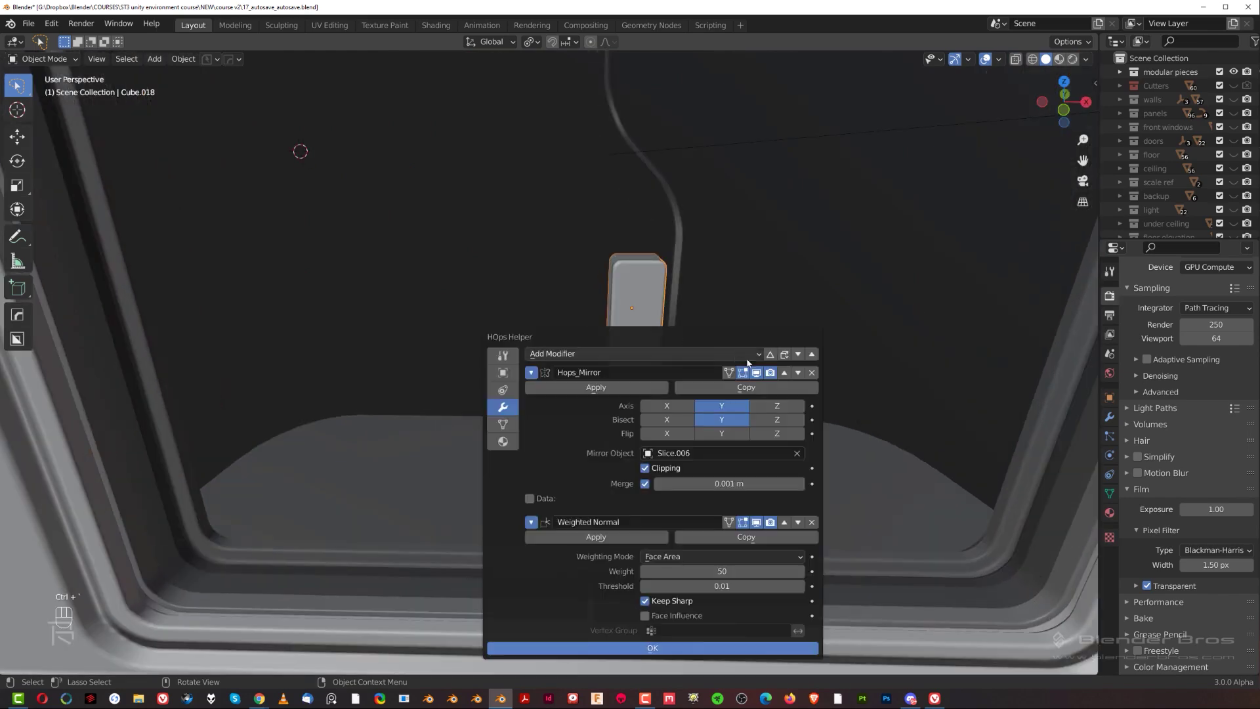
pyautogui.click(812, 372)
pyautogui.moveTo(807, 357); pyautogui.dragTo(775, 276, button='middle')
pyautogui.press('q')
pyautogui.hotkey('ctrl', 'z')
pyautogui.hotkey('ctrl', 'z')
# Apply the small box's Hops_Mirror modifier with Smart Apply.
pyautogui.press('q')
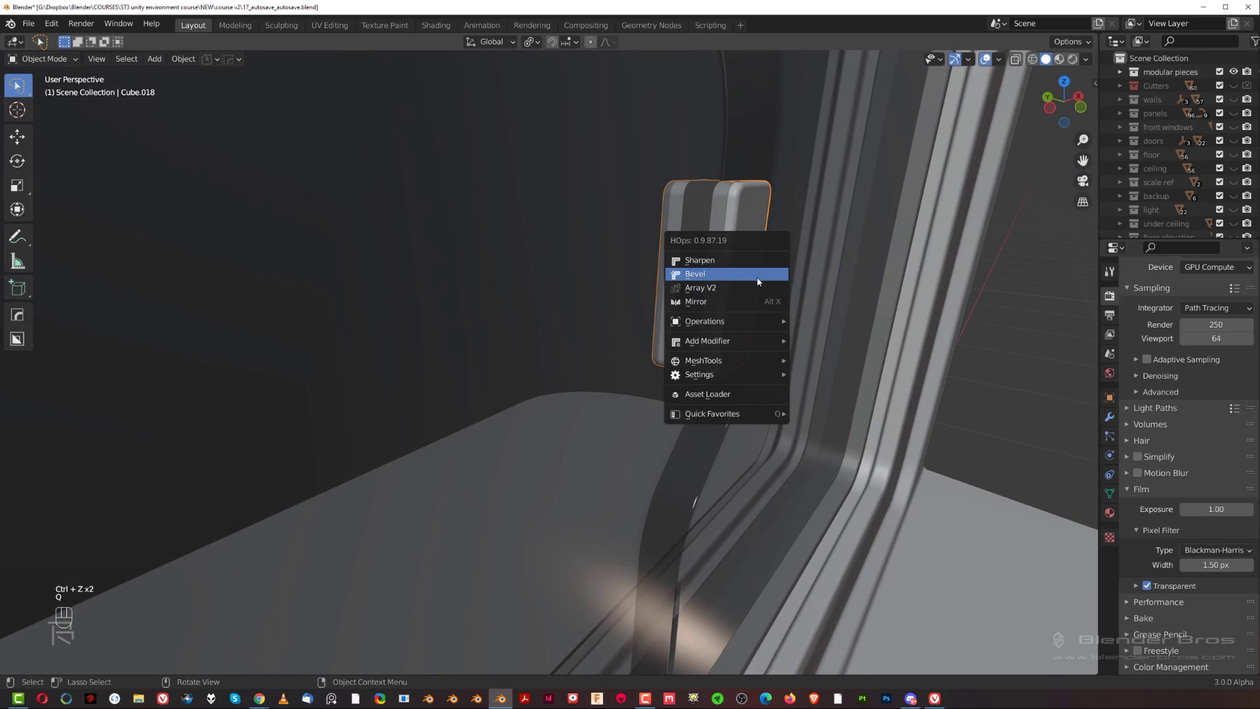
pyautogui.moveTo(787, 343)
pyautogui.moveTo(738, 325)
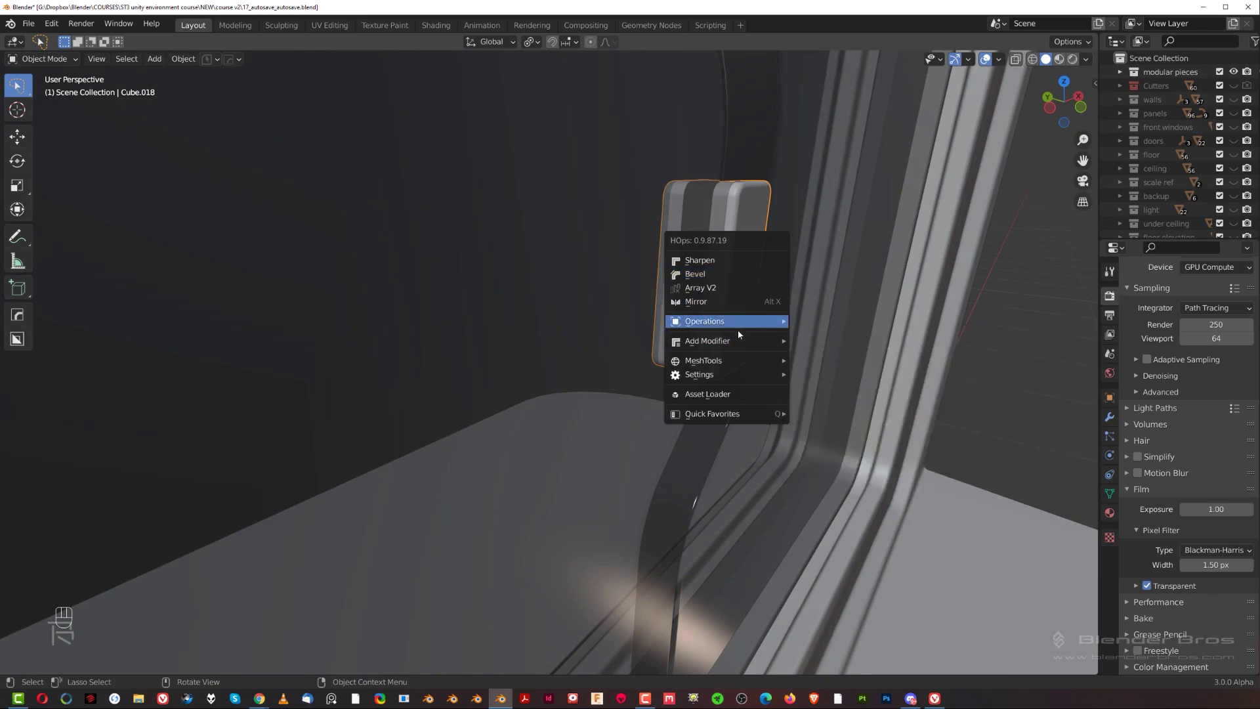
pyautogui.click(845, 457)
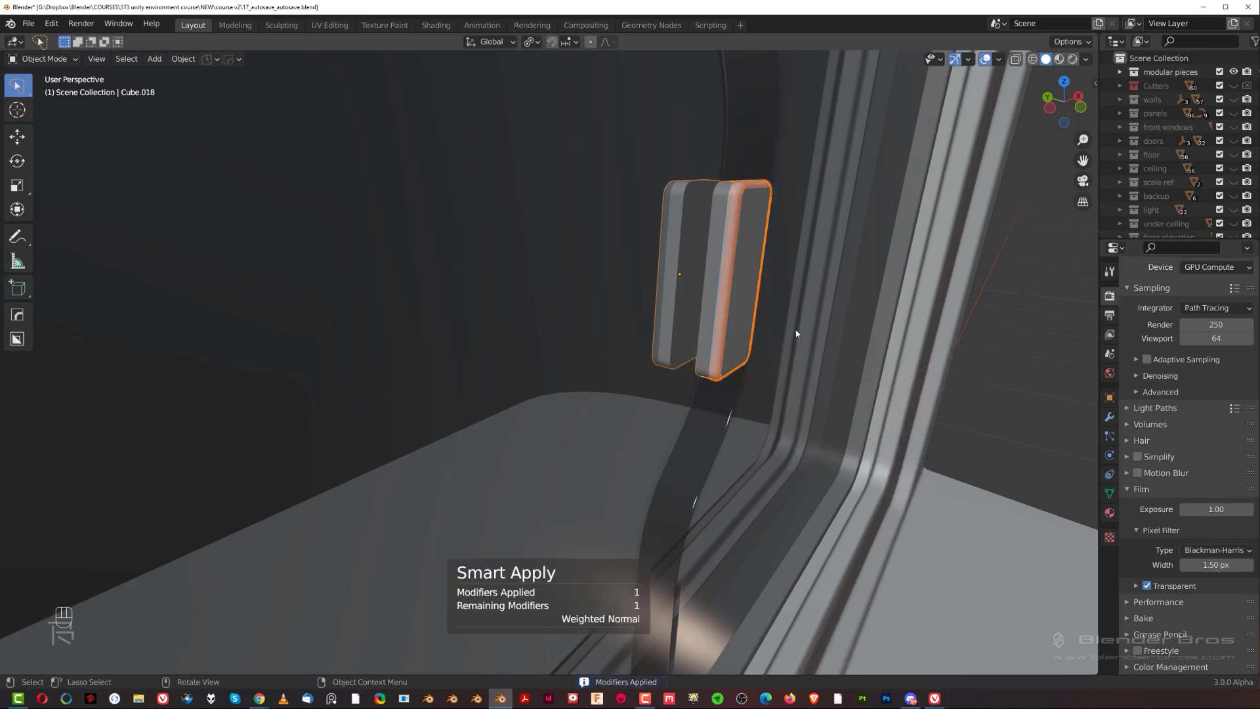
# Isolate the small box, expand the front face selection outward, merge it into one flat face, and move that face along Y.
pyautogui.hotkey('ctrl', '`')
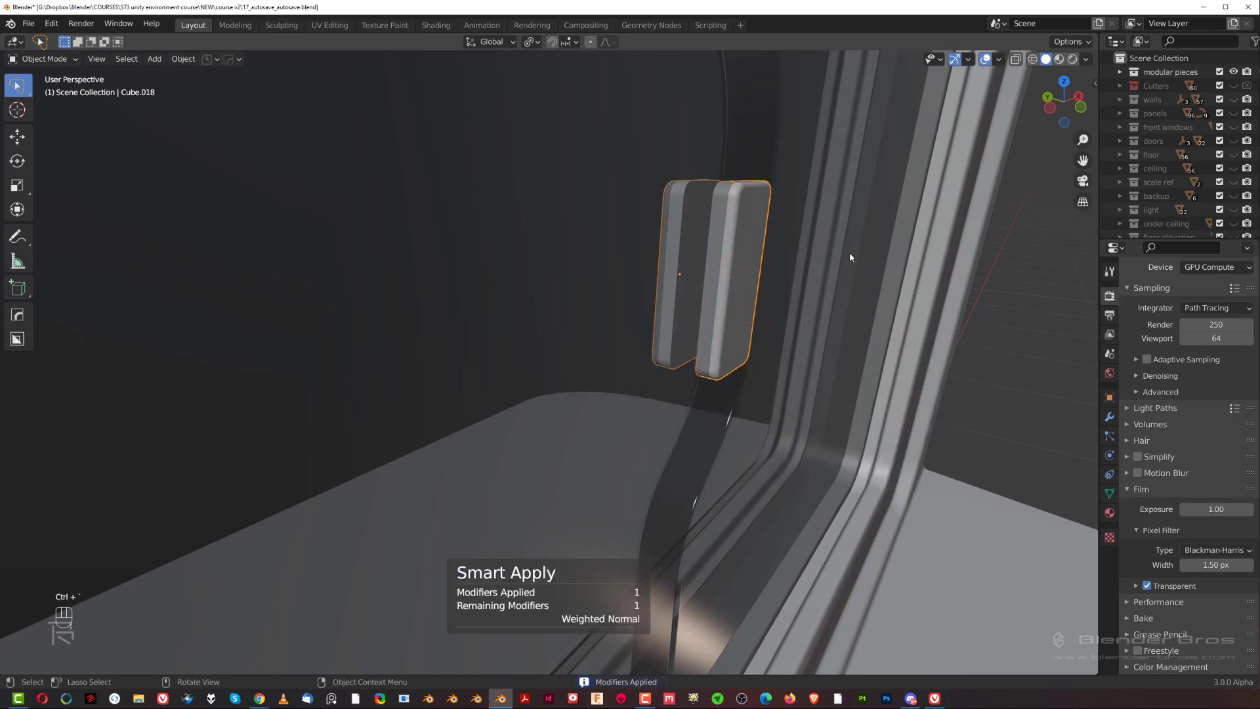
pyautogui.press('/')
pyautogui.press('Tab')
pyautogui.moveTo(583, 354); pyautogui.dragTo(629, 325, button='middle')
pyautogui.press('Tab')
pyautogui.click(525, 282)
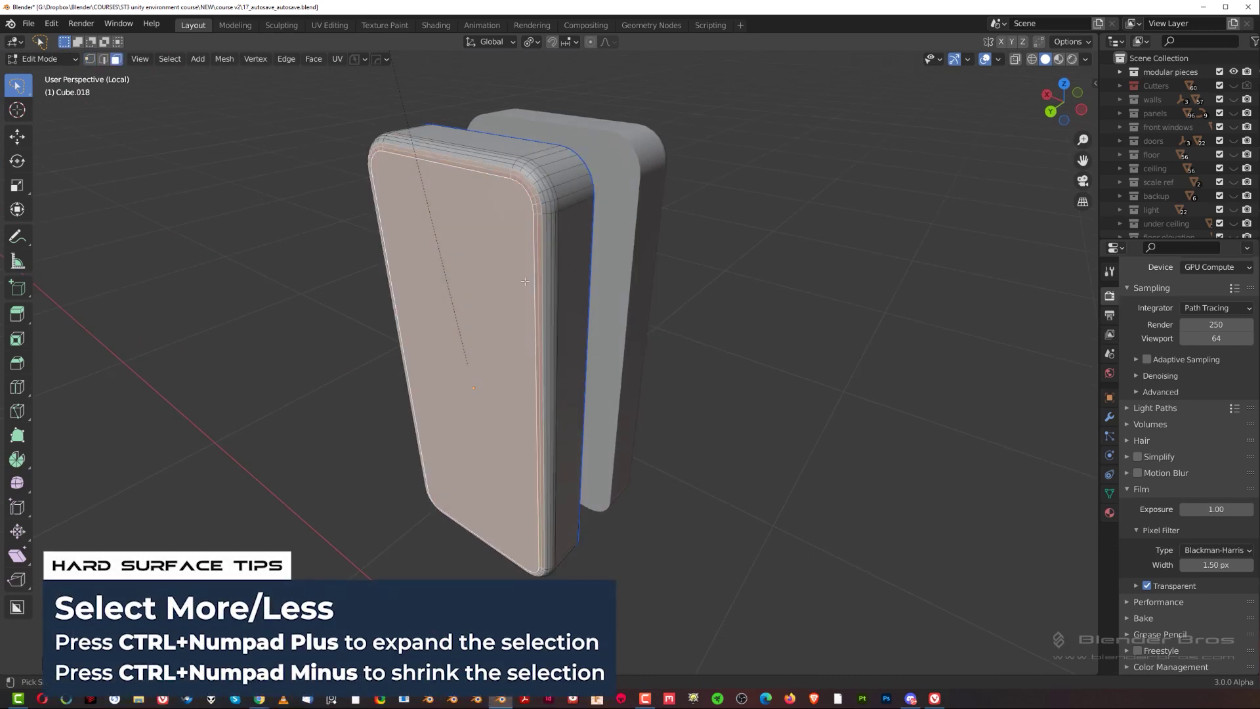
pyautogui.press('ctrl+KP_Subtract')
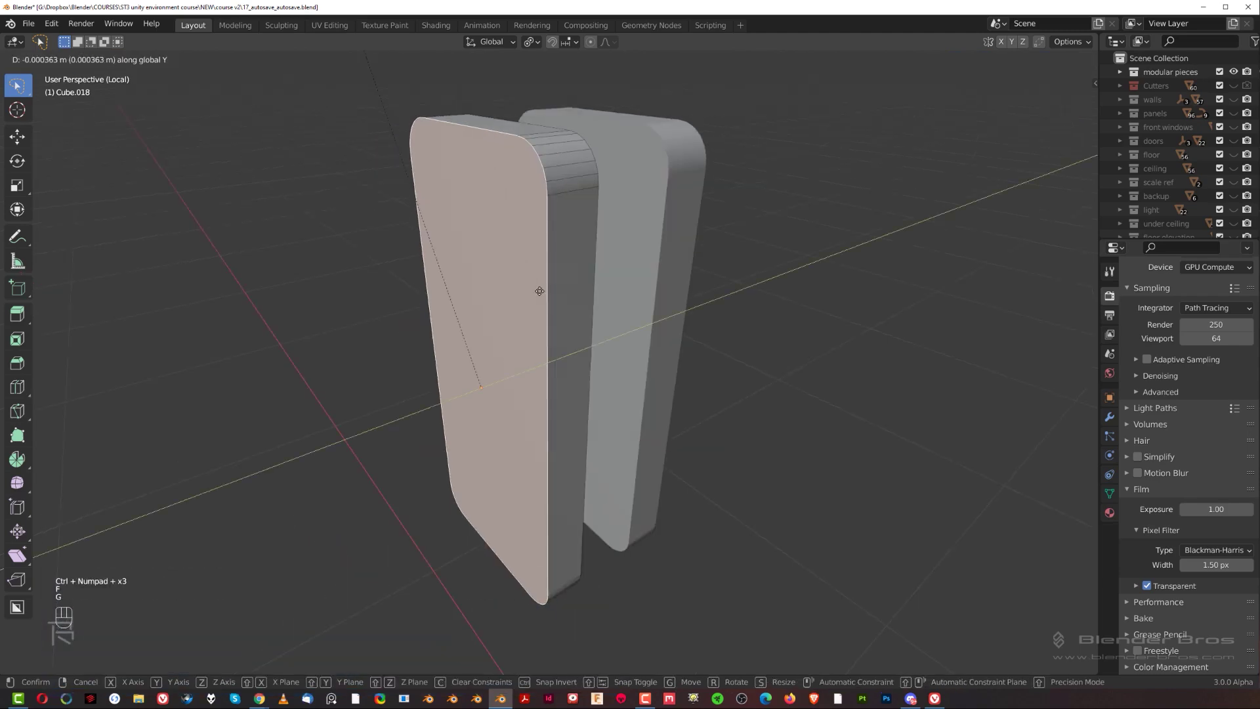
pyautogui.click(441, 293)
pyautogui.press('Tab')
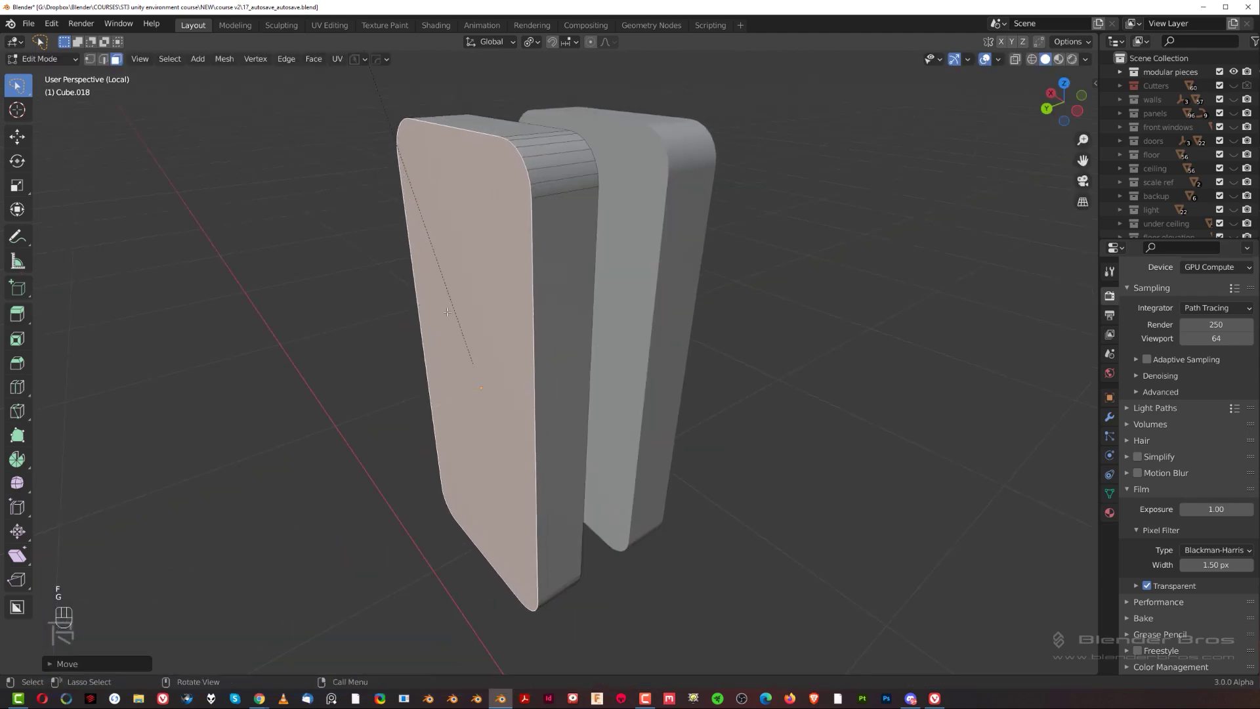
# Add a three-segment Bevel modifier about 0.016 m wide below the small box's Weighted Normal, and return to the full scene.
pyautogui.press('q')
pyautogui.click(411, 215)
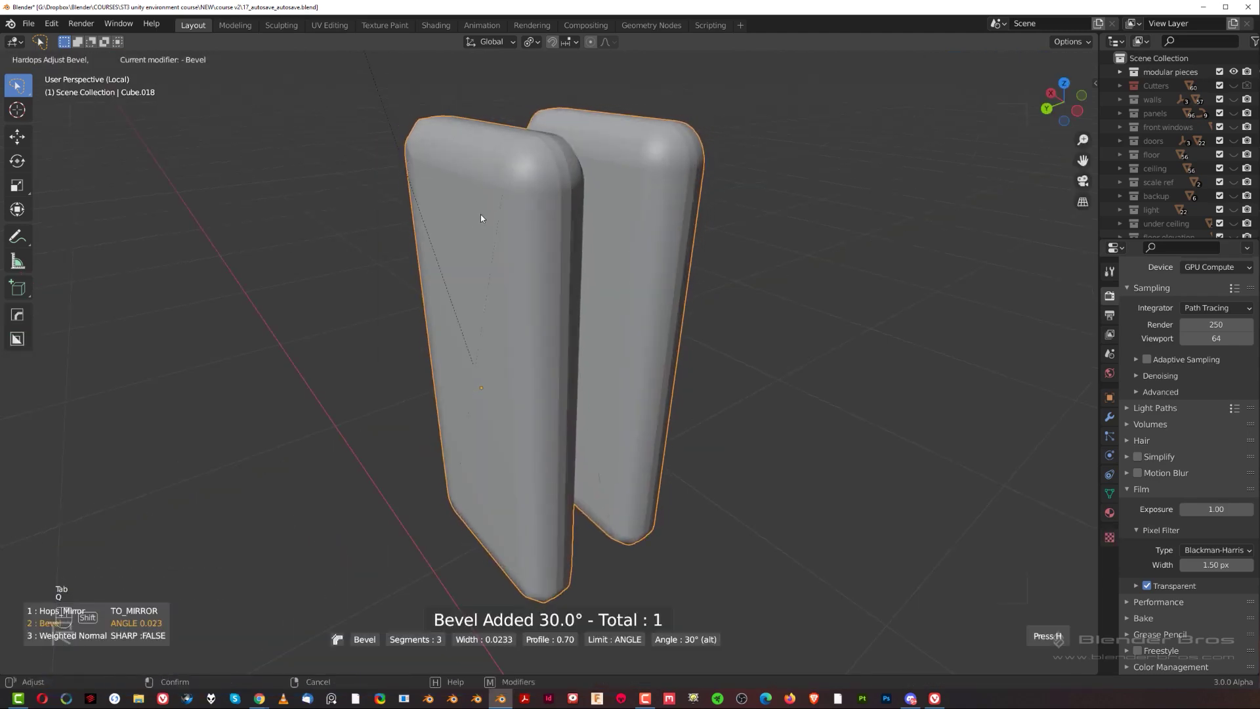
pyautogui.keyDown('shift'); pyautogui.scroll(-1, 512, 222); pyautogui.keyUp('shift')
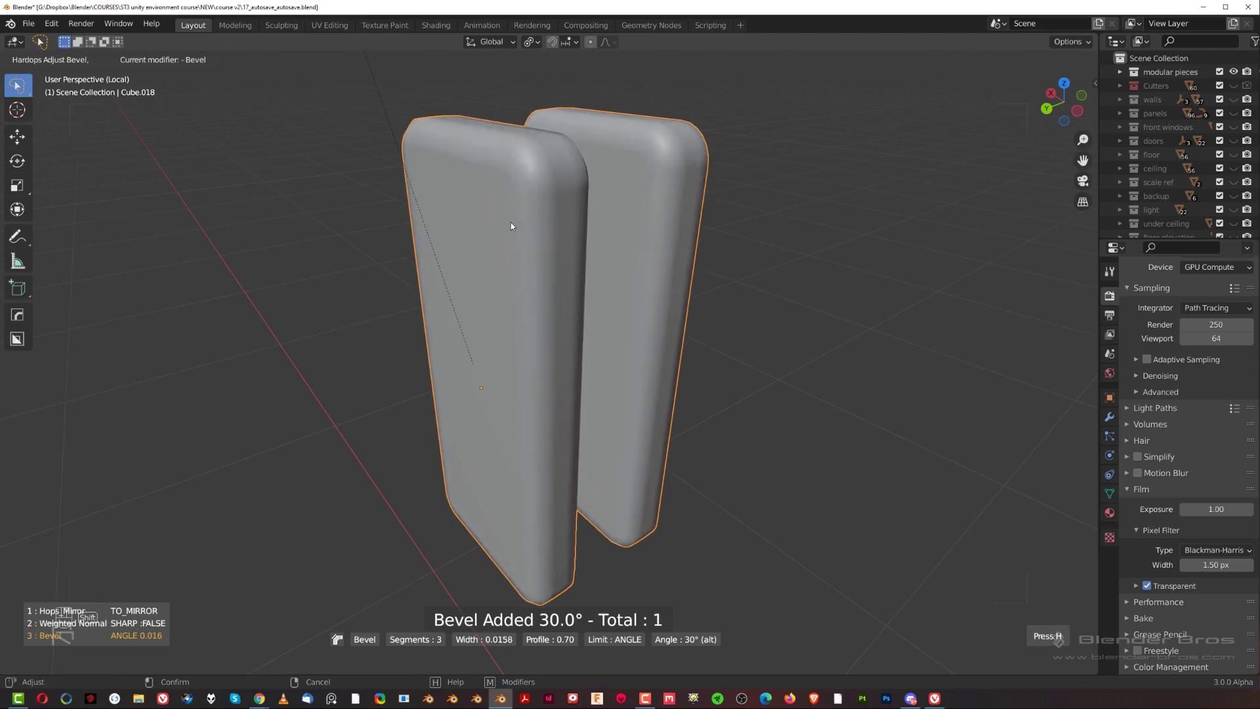
pyautogui.click(541, 277)
pyautogui.press('/')
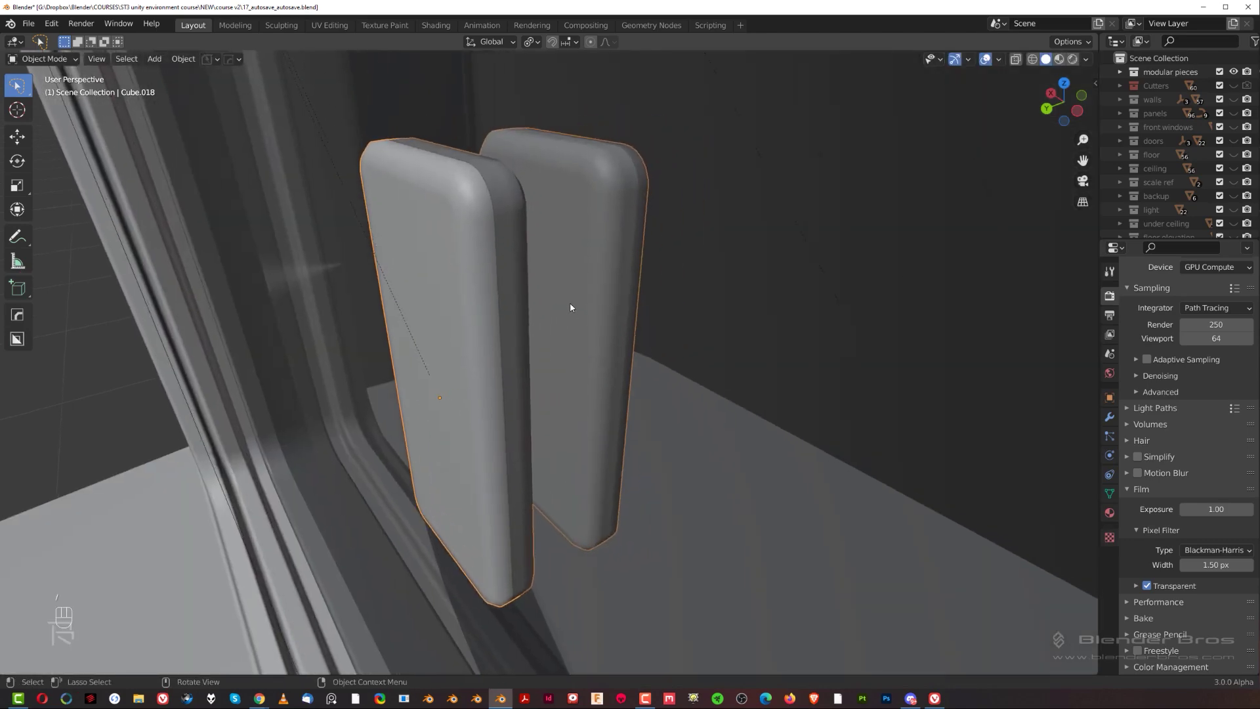
# Apply the small box's Hops_Mirror modifier and remove its Weighted Normal modifier.
pyautogui.moveTo(529, 311); pyautogui.dragTo(613, 314, button='middle')
pyautogui.scroll(-8, 613, 314)
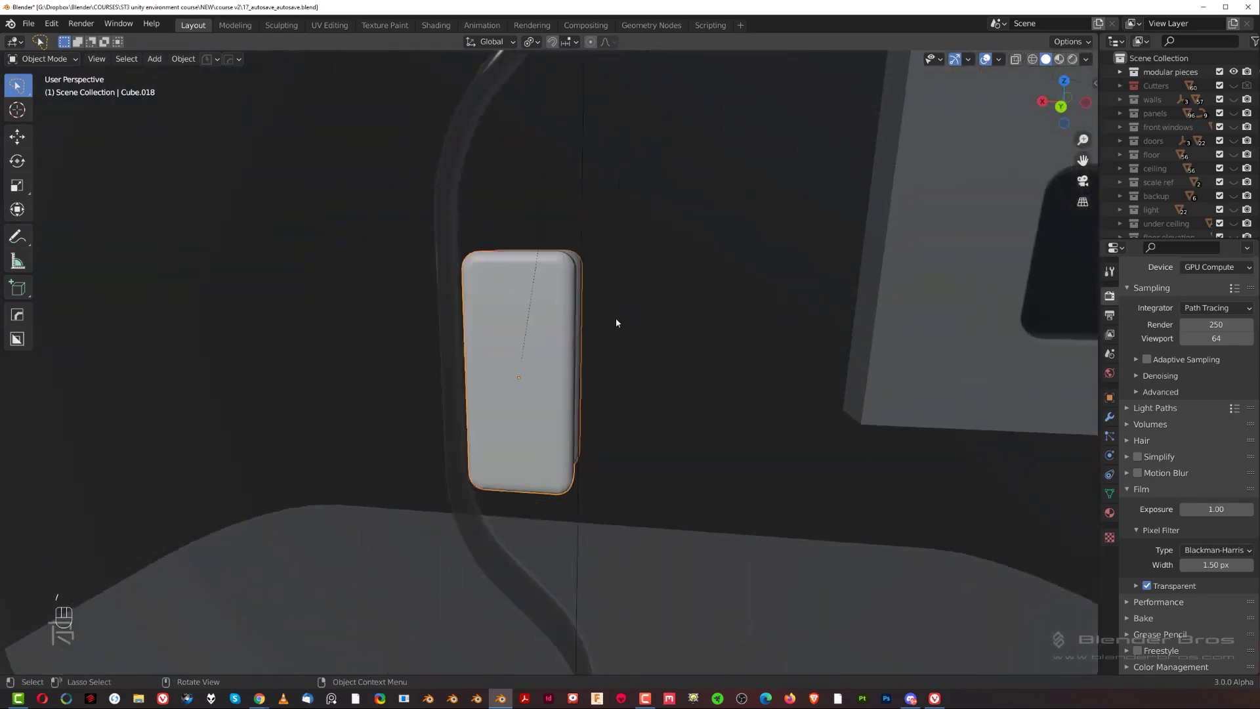
pyautogui.scroll(-6, 623, 387)
pyautogui.moveTo(594, 447); pyautogui.dragTo(591, 365, button='middle')
pyautogui.scroll(5, 591, 366)
pyautogui.hotkey('ctrl', '`')
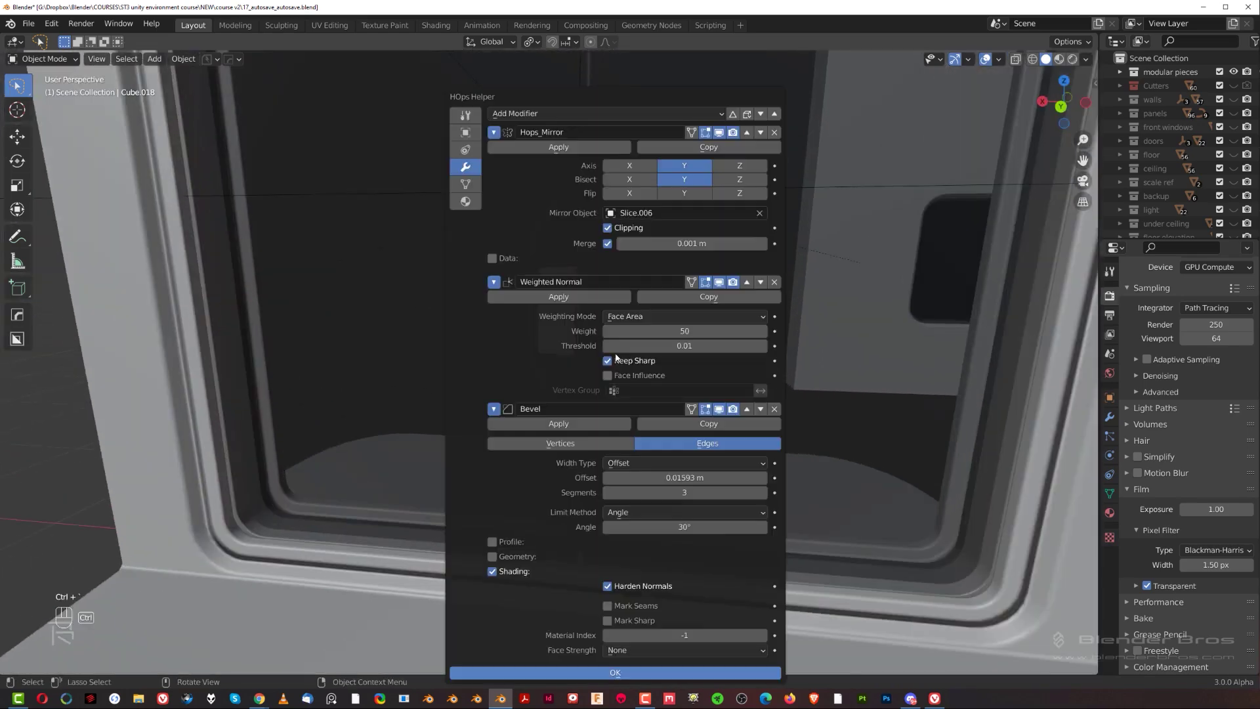
pyautogui.click(569, 150)
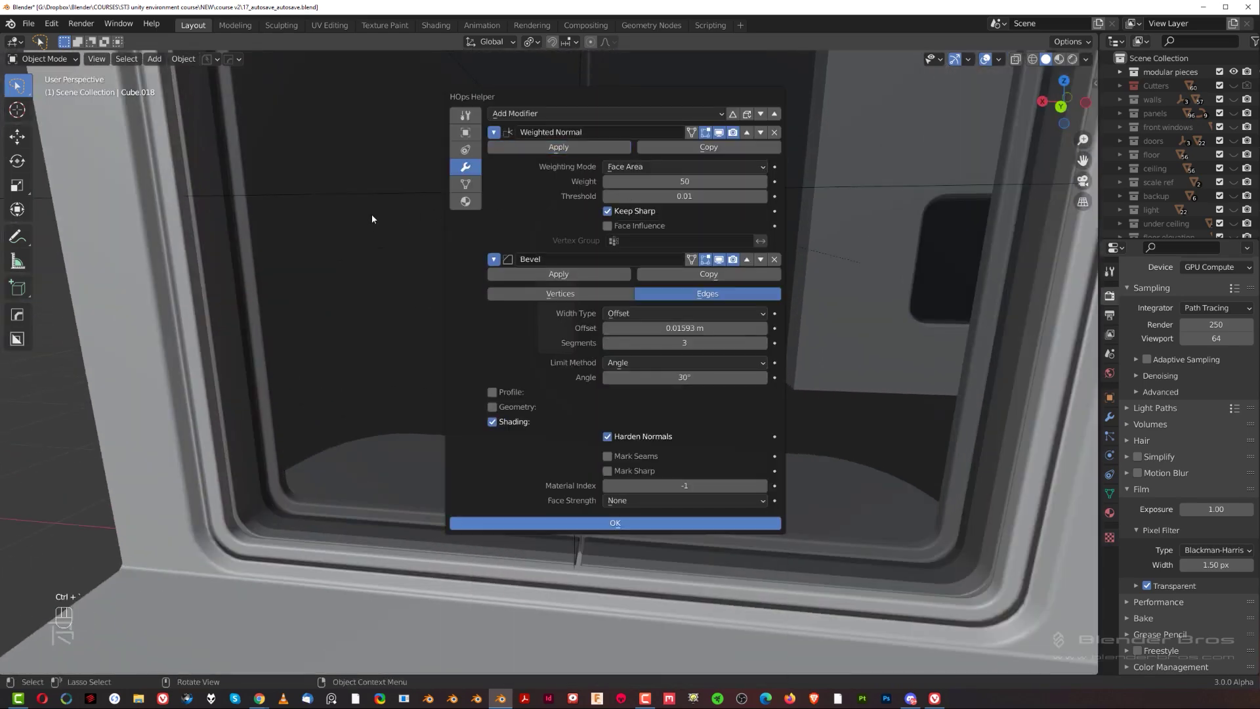
pyautogui.click(775, 132)
# Check the doorway's left glass pane for modifiers and remove the Bevel modifier from the right pane.
pyautogui.scroll(4, 437, 333)
pyautogui.click(484, 333)
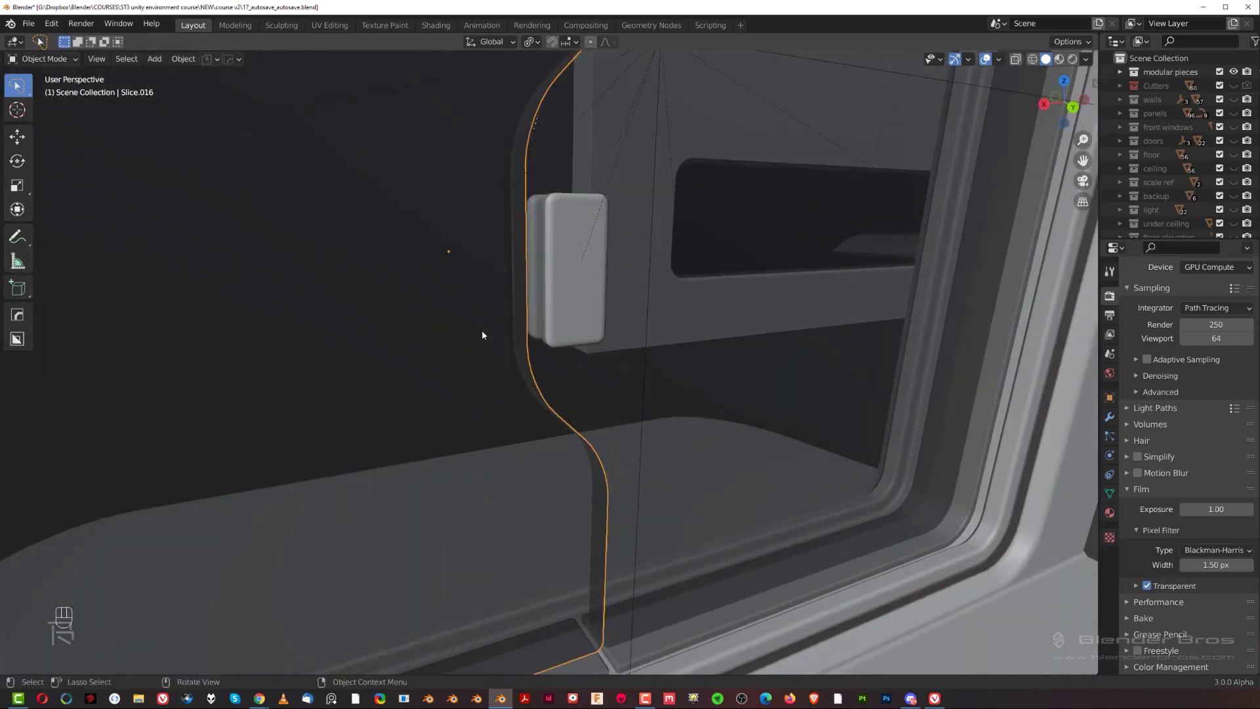
pyautogui.hotkey('ctrl', '`')
pyautogui.click(641, 282)
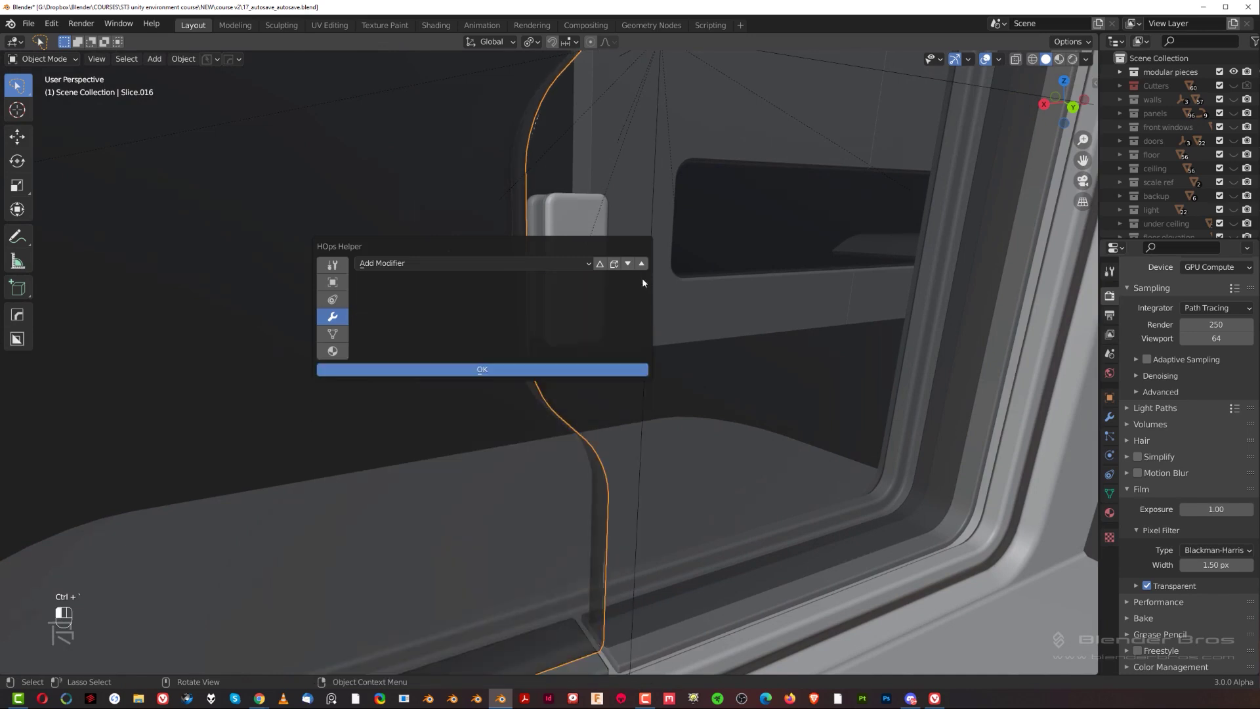
pyautogui.hotkey('ctrl', '`')
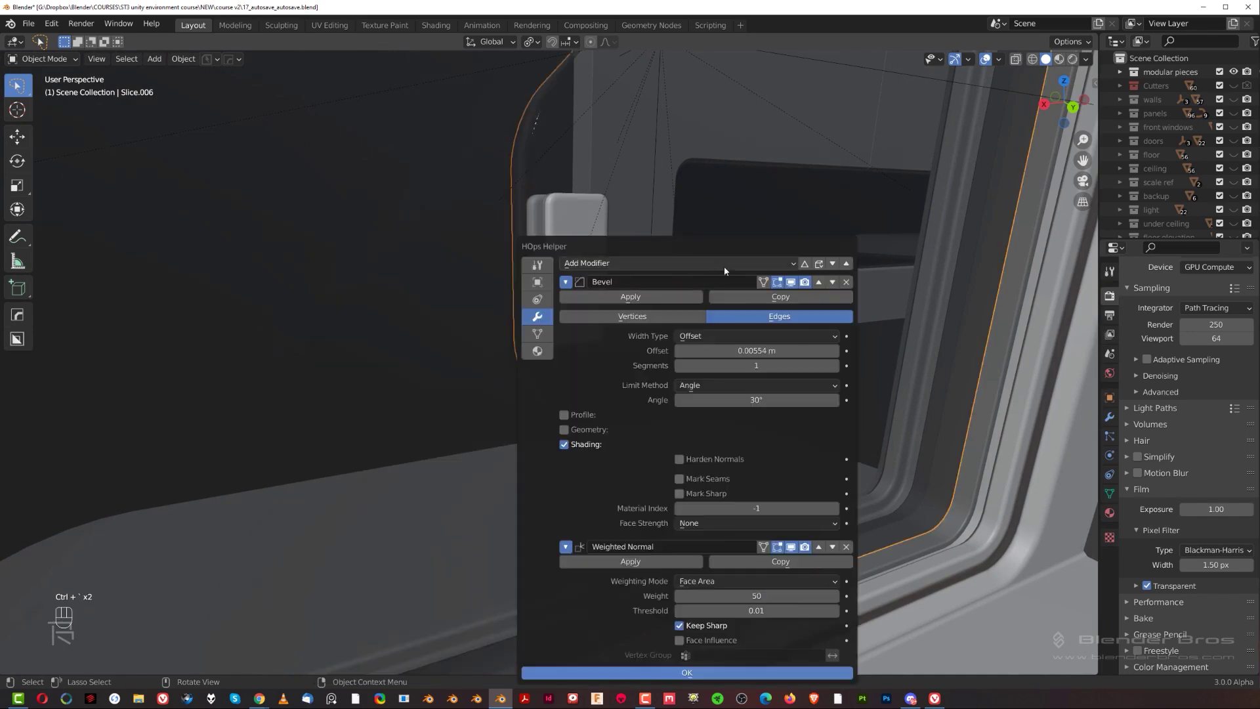
pyautogui.click(846, 282)
# Isolate both glass panes and add a one-segment, 30° angle-limited bevel about 0.007 m wide to them.
pyautogui.click(461, 222)
pyautogui.press('KP_Divide')
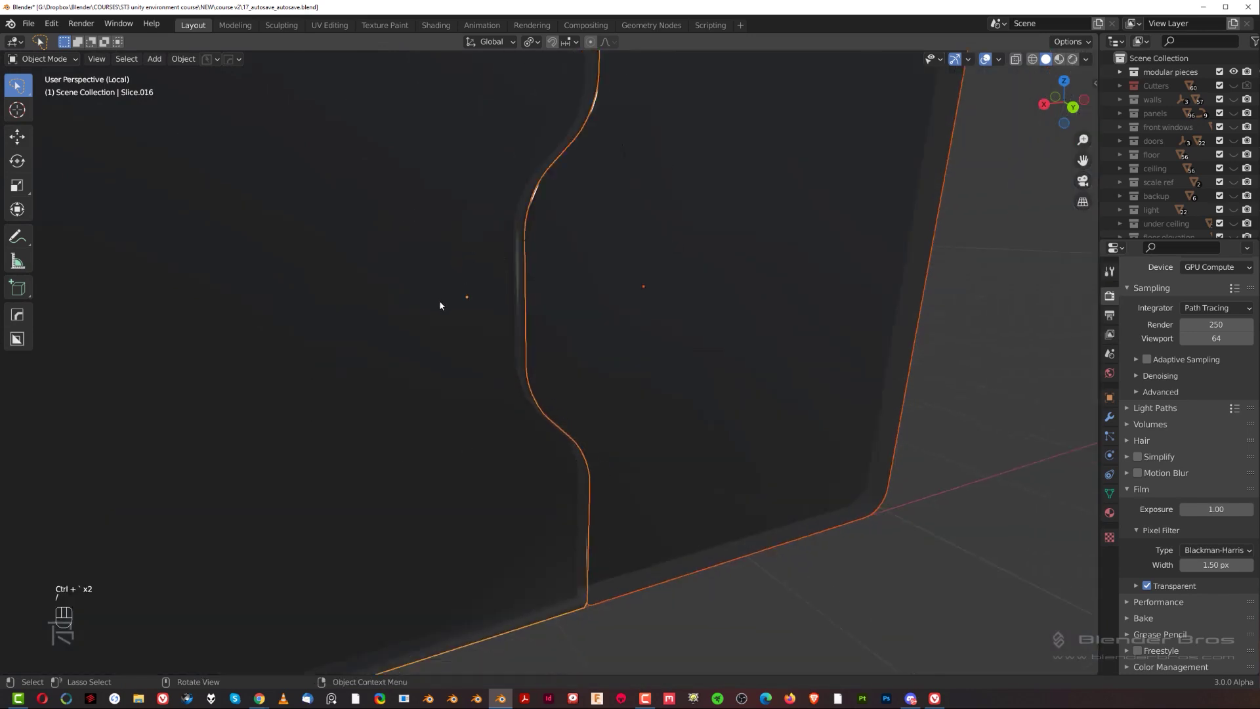
pyautogui.moveTo(427, 284); pyautogui.dragTo(613, 446, button='middle')
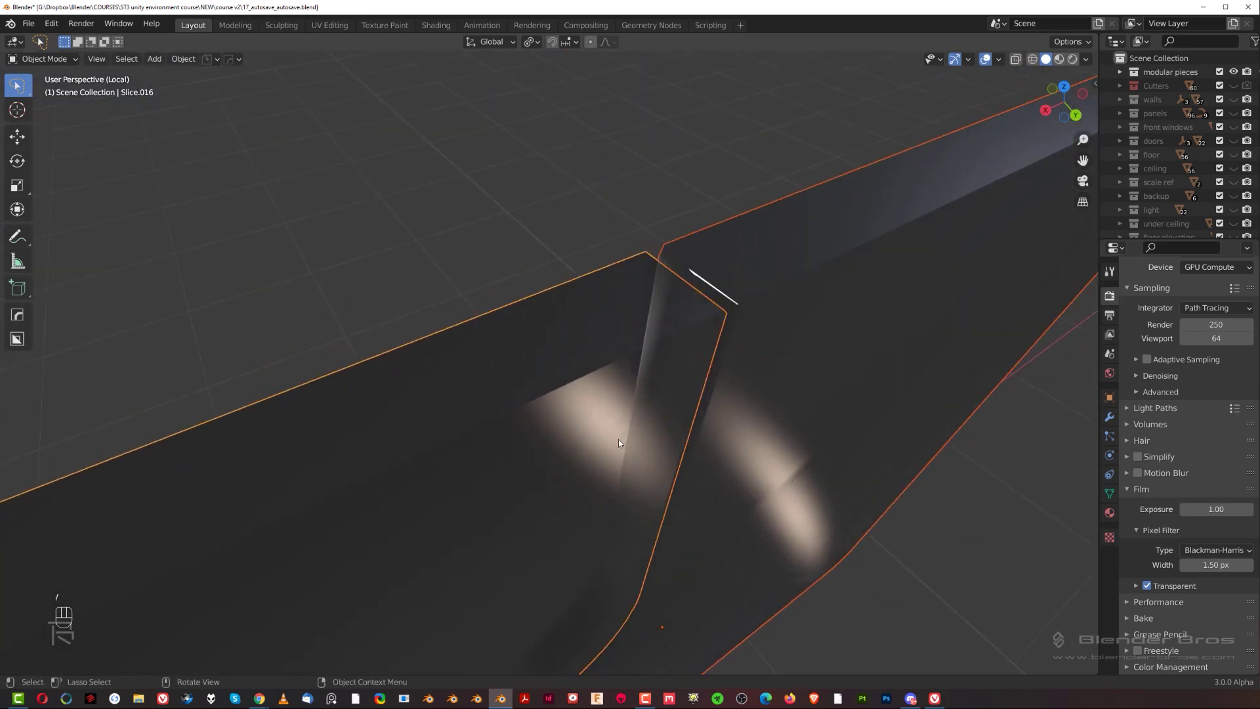
pyautogui.press('q')
pyautogui.click(605, 393)
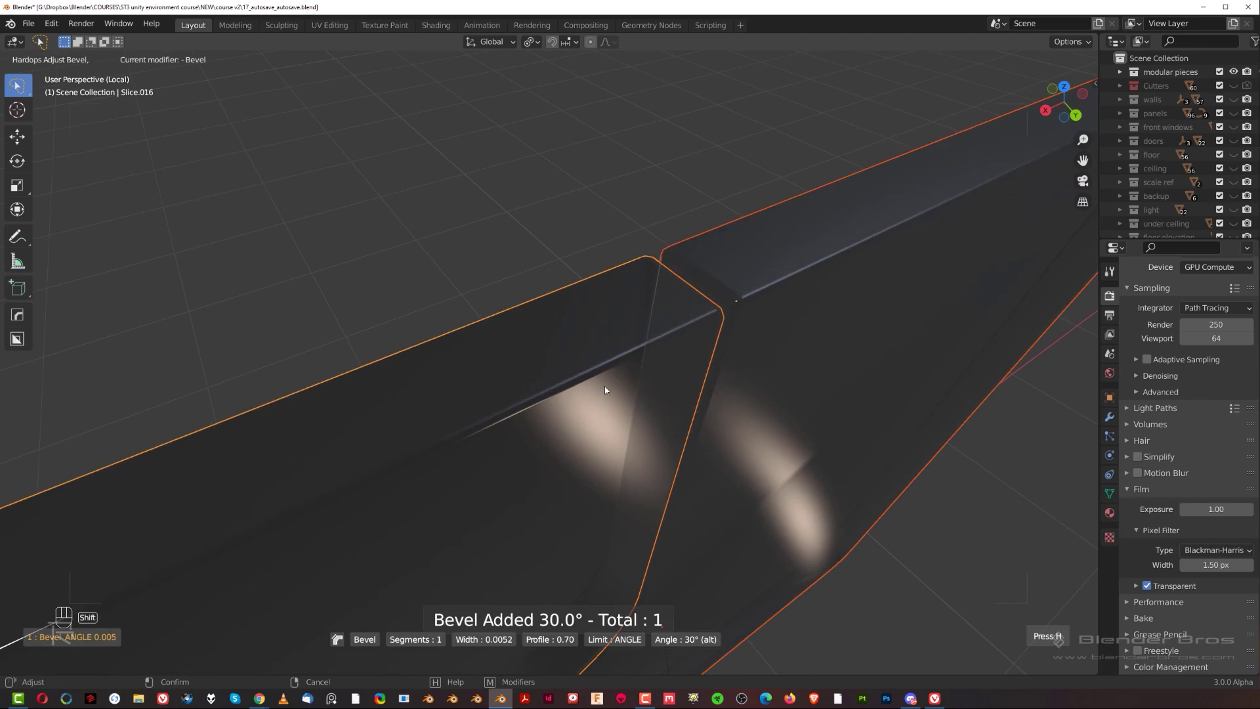
pyautogui.click(597, 387)
pyautogui.moveTo(584, 384); pyautogui.dragTo(698, 404, button='middle')
# Turn off Harden Normals in the left glass pane's Bevel modifier.
pyautogui.hotkey('ctrl', '`')
pyautogui.hotkey('ctrl', '`')
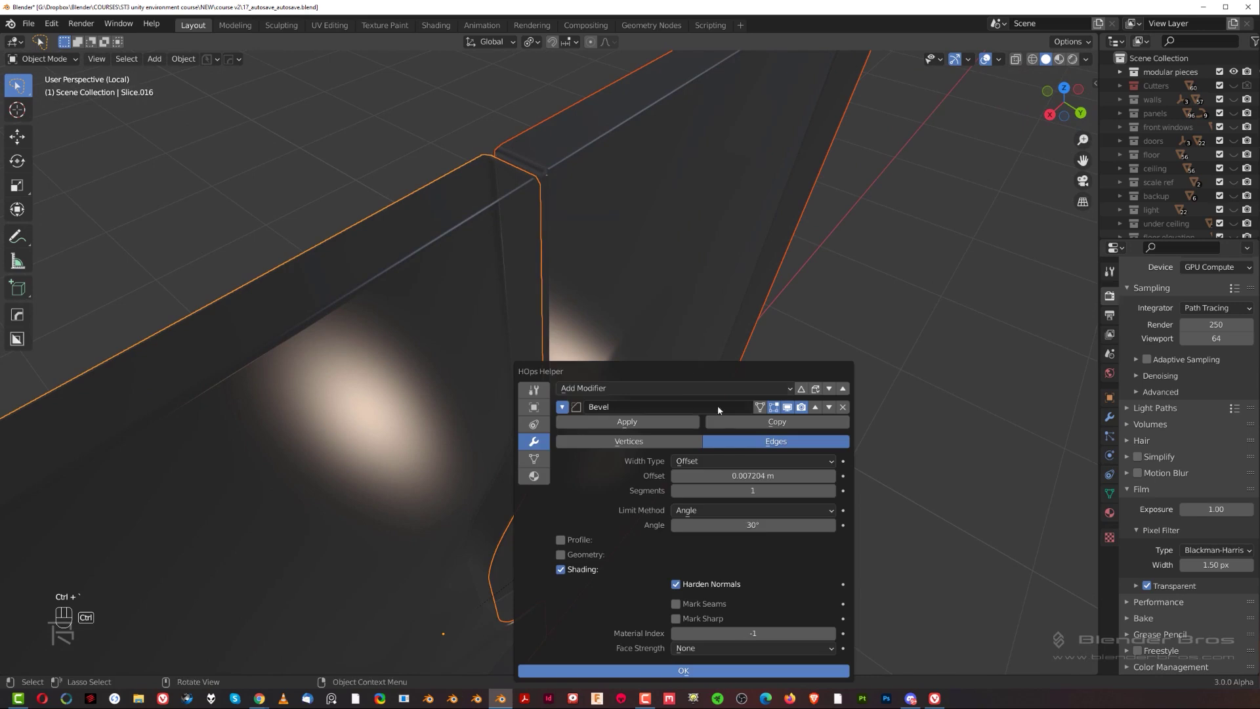
pyautogui.hotkey('ctrl', '`')
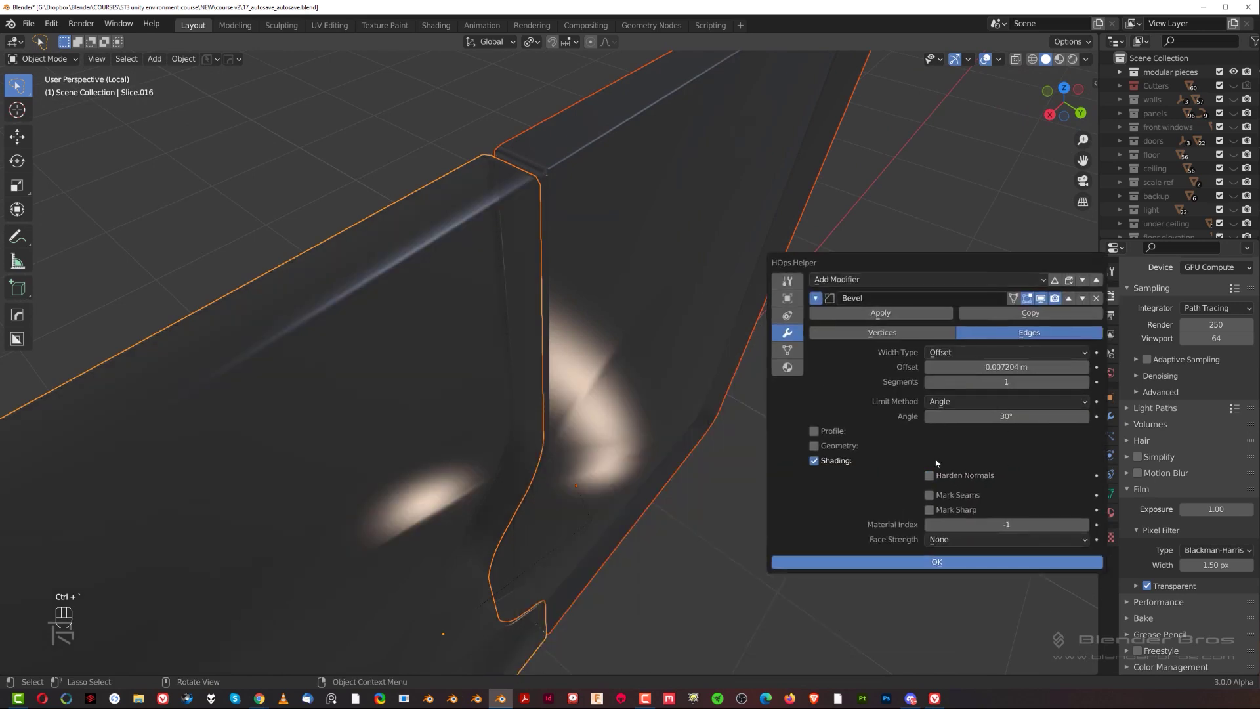
# Add a Weighted Normal modifier to each glass pane in turn, and return to the full scene.
pyautogui.press('q')
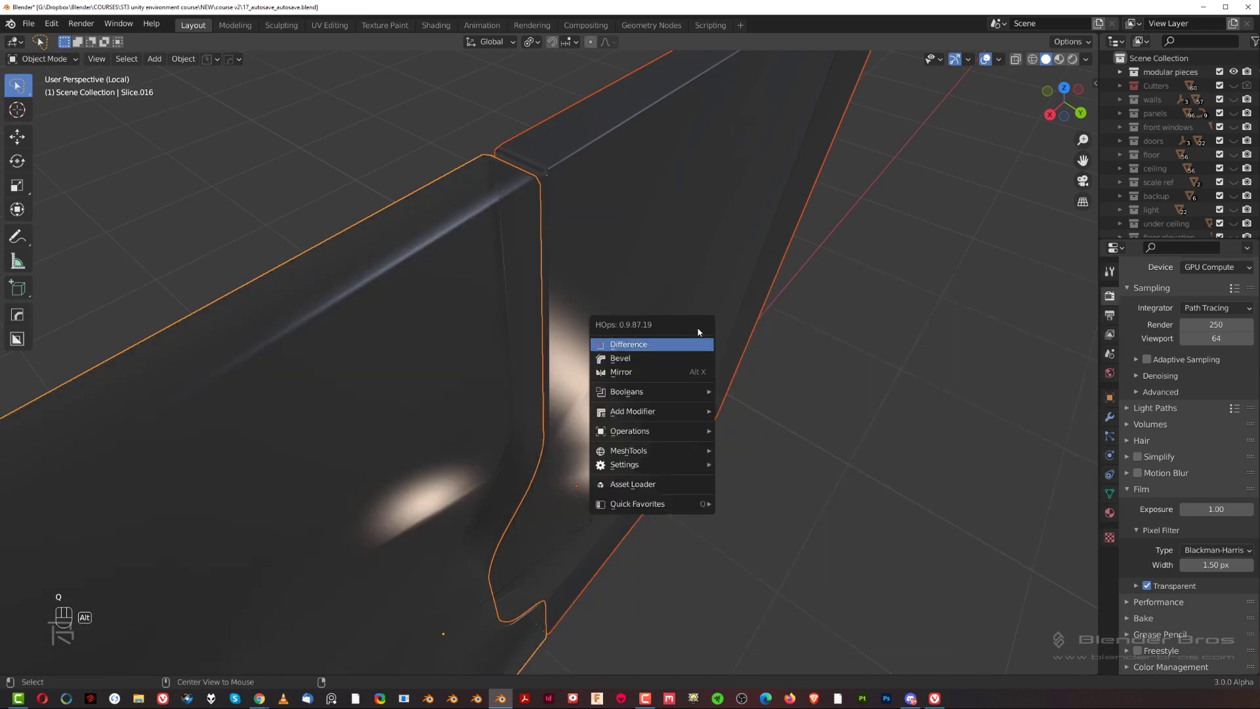
pyautogui.click(602, 302)
pyautogui.press('q')
pyautogui.keyDown('alt'); pyautogui.click(602, 301); pyautogui.keyUp('alt')
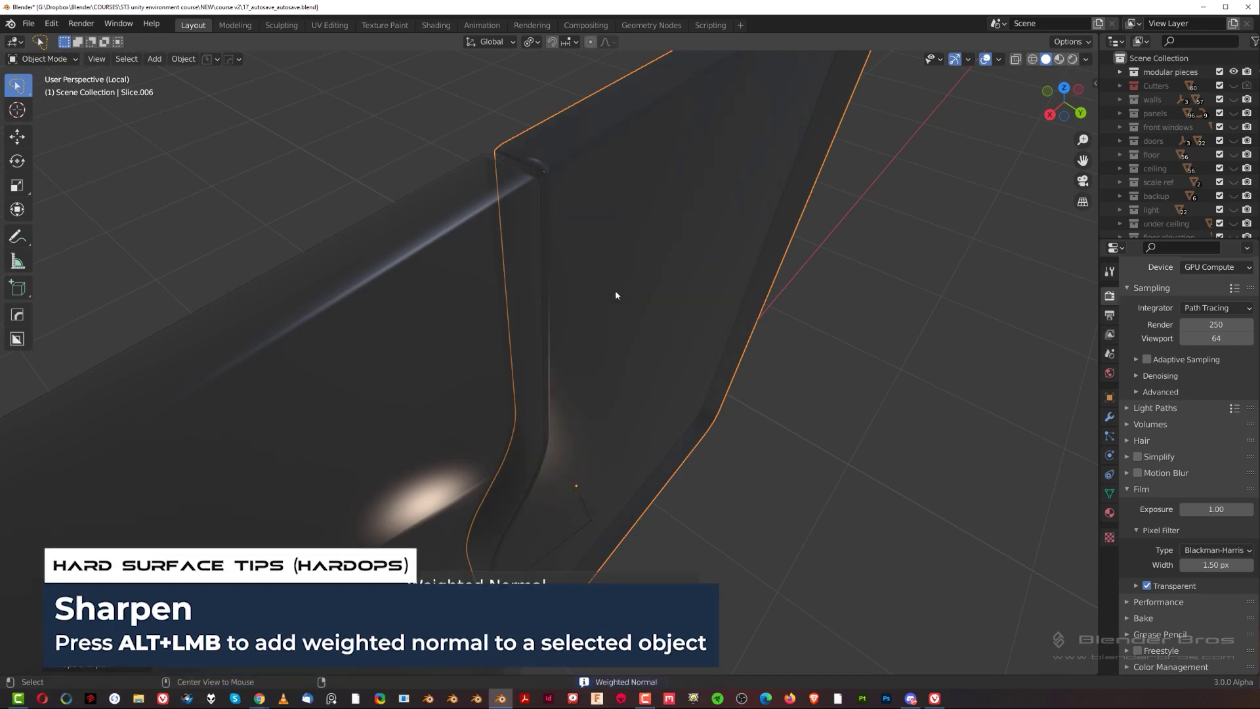
pyautogui.click(486, 349)
pyautogui.press('q')
pyautogui.keyDown('alt'); pyautogui.click(487, 348); pyautogui.keyUp('alt')
pyautogui.moveTo(490, 348); pyautogui.dragTo(599, 387, button='middle')
pyautogui.press('KP_Divide')
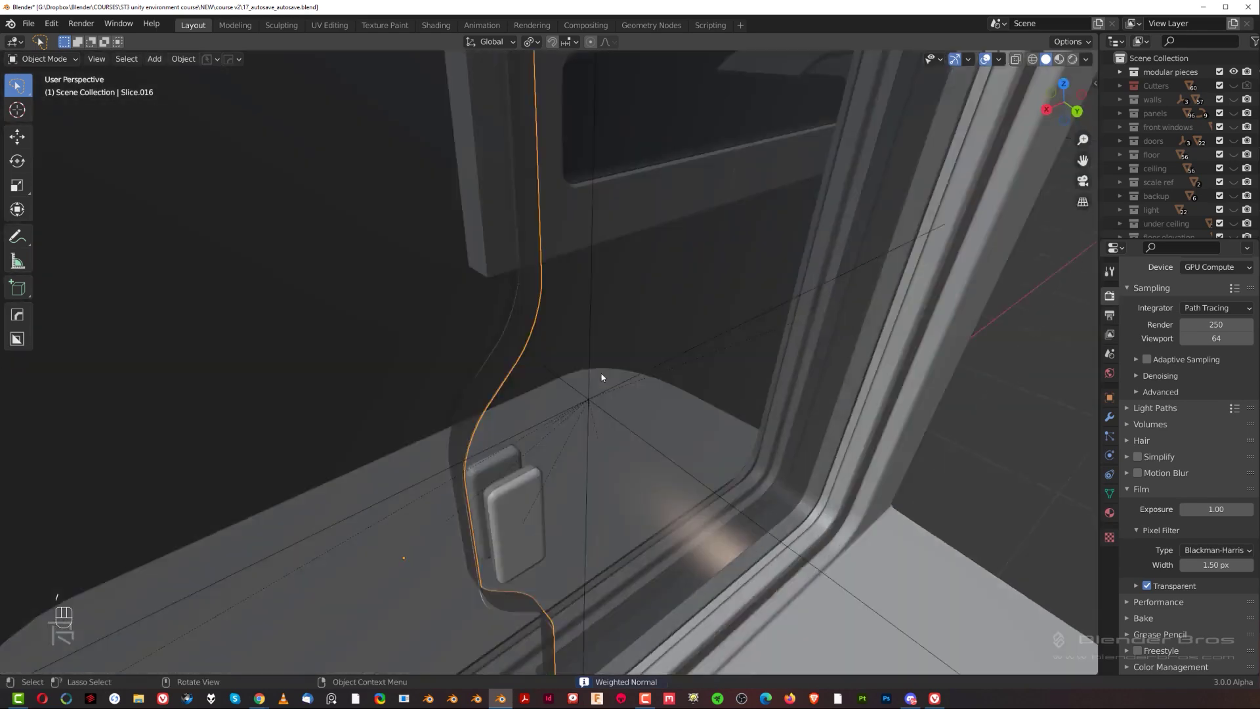
# Check the modifiers on the doorway unit's frame and on the long window wall's middle panel.
pyautogui.hotkey('ctrl', '`')
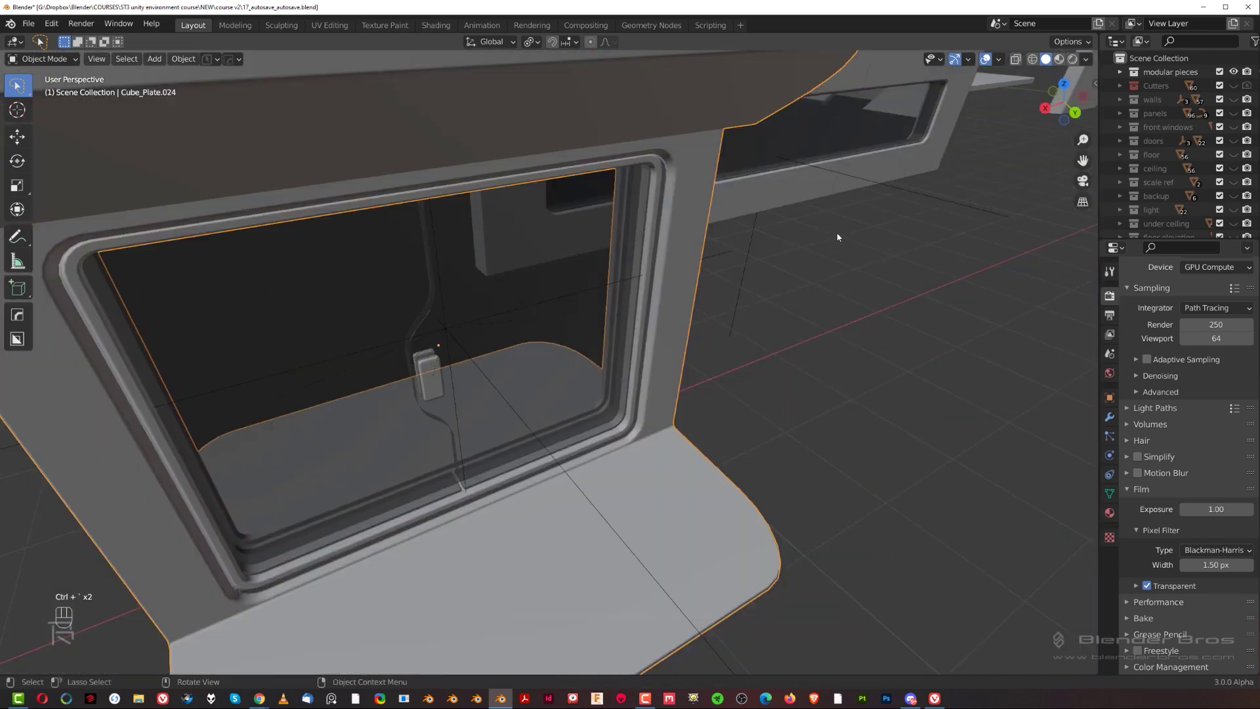
pyautogui.scroll(-3, 822, 322)
pyautogui.moveTo(821, 321); pyautogui.dragTo(434, 349, button='middle')
pyautogui.scroll(4, 434, 349)
pyautogui.click(450, 225)
pyautogui.hotkey('ctrl', '`')
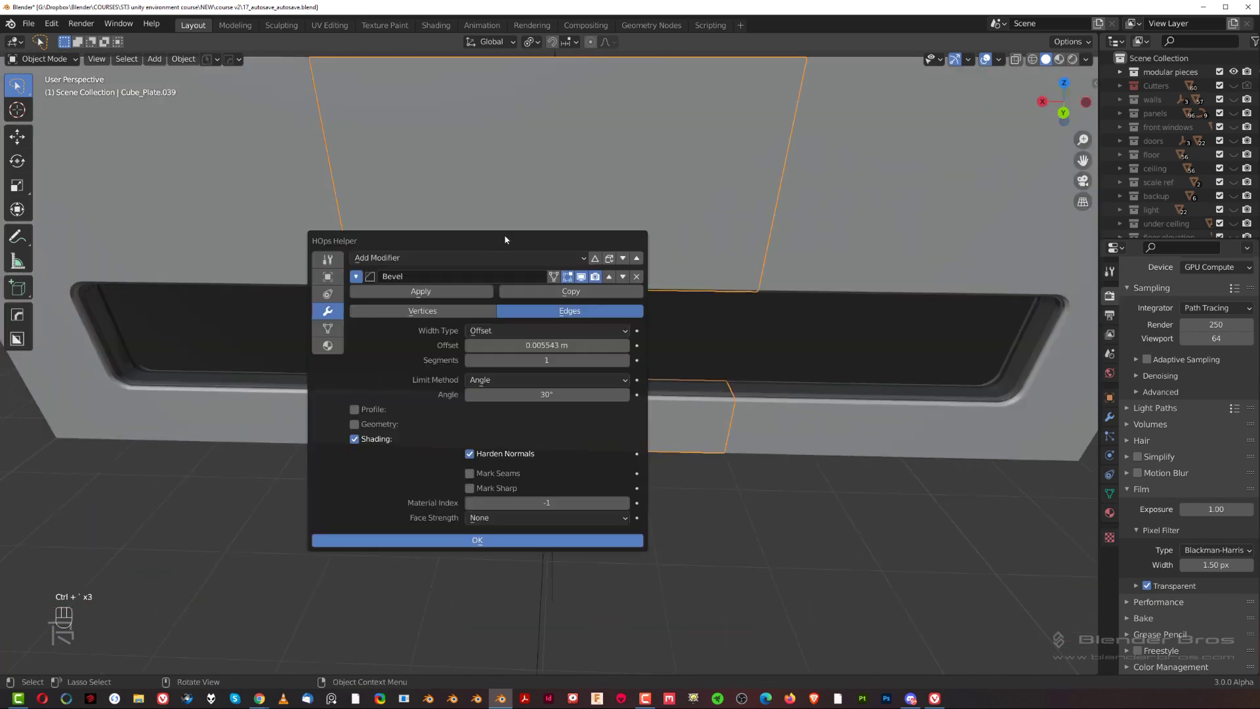
# Check the modifiers on the long window wall's glass strip and add a Weighted Normal to it with Sharpen.
pyautogui.scroll(-5, 529, 210)
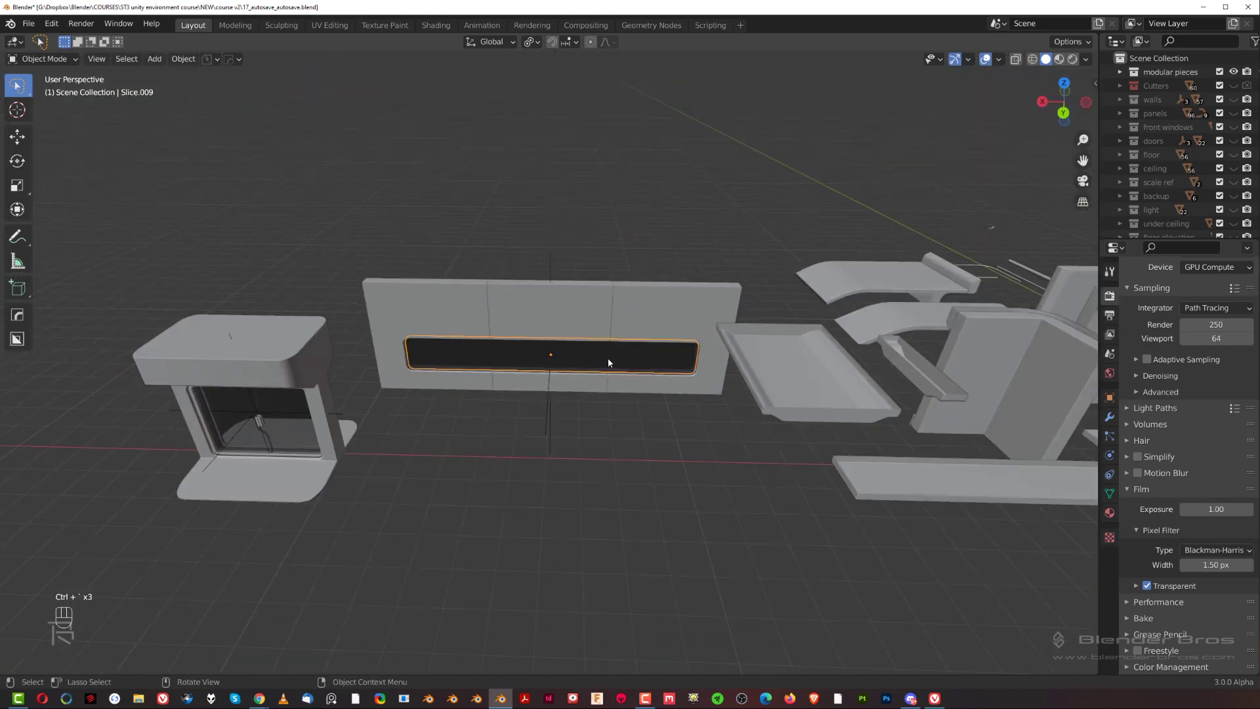
pyautogui.scroll(6, 610, 362)
pyautogui.moveTo(630, 325); pyautogui.dragTo(703, 301, button='middle')
pyautogui.hotkey('ctrl', '`')
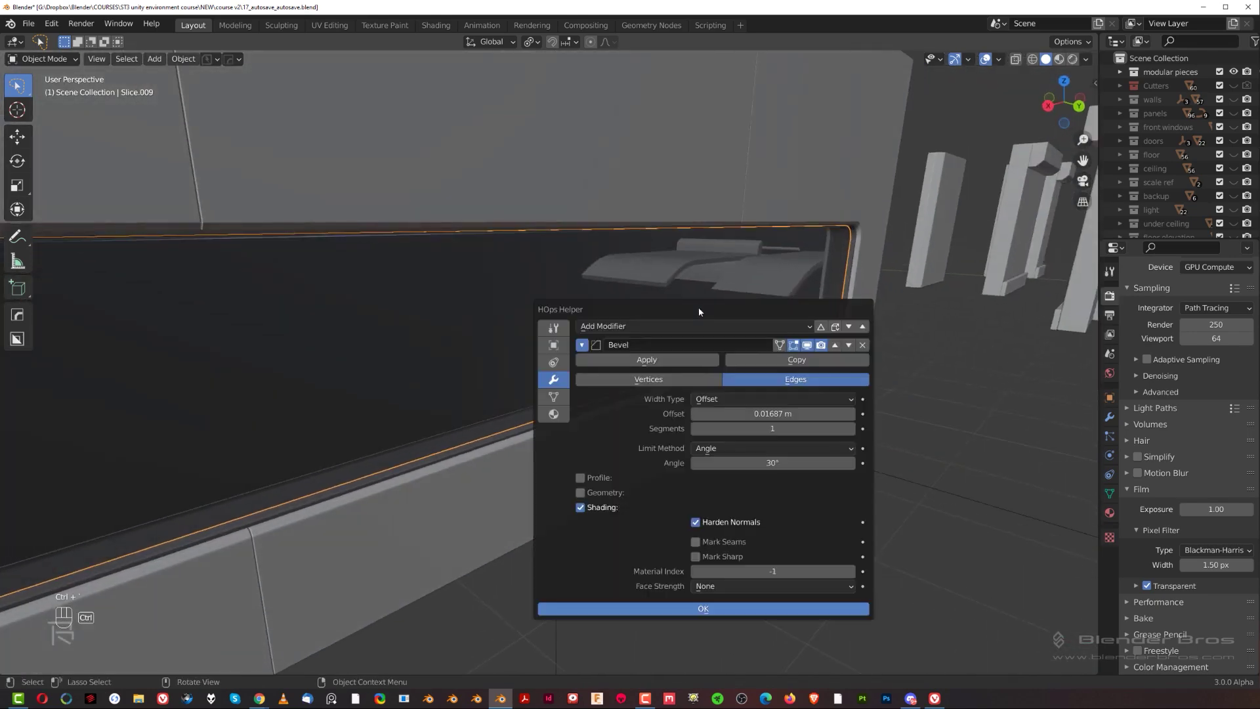
pyautogui.press('q')
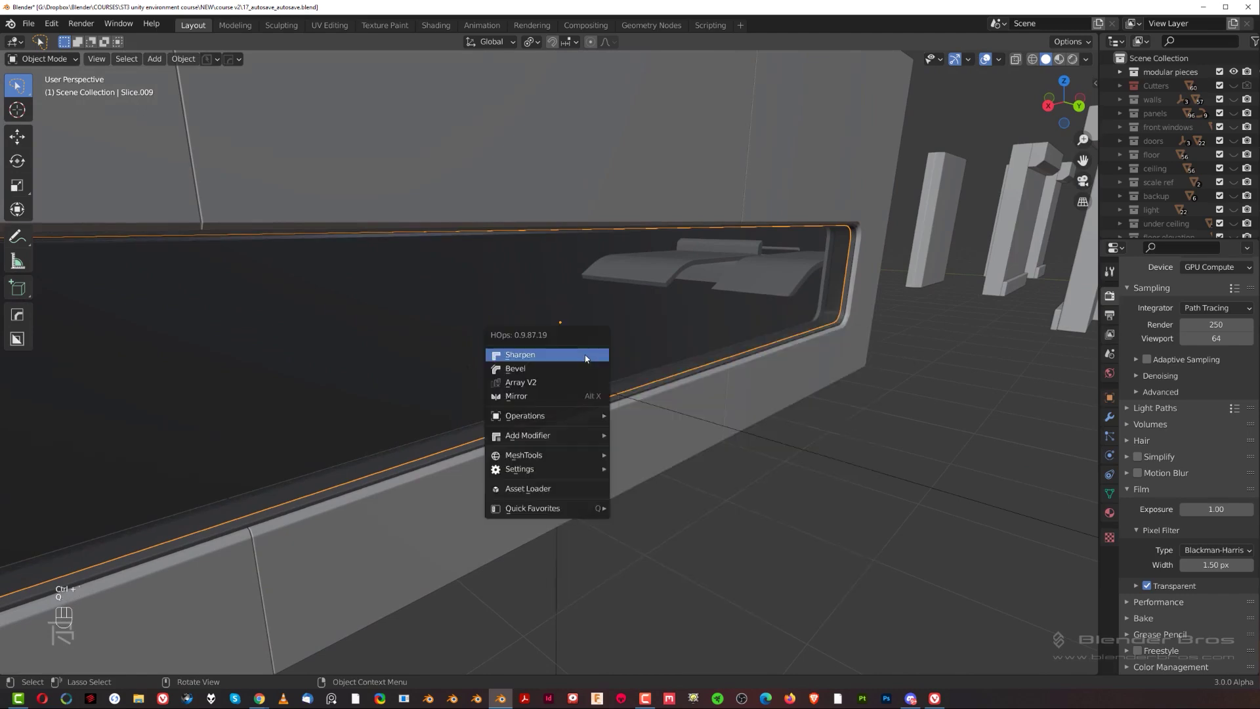
pyautogui.click(586, 355)
# Inspect the isolated glass strip and the remaining modular pieces from several sides for parts still needing optimization.
pyautogui.scroll(-5, 624, 358)
pyautogui.scroll(-10, 464, 351)
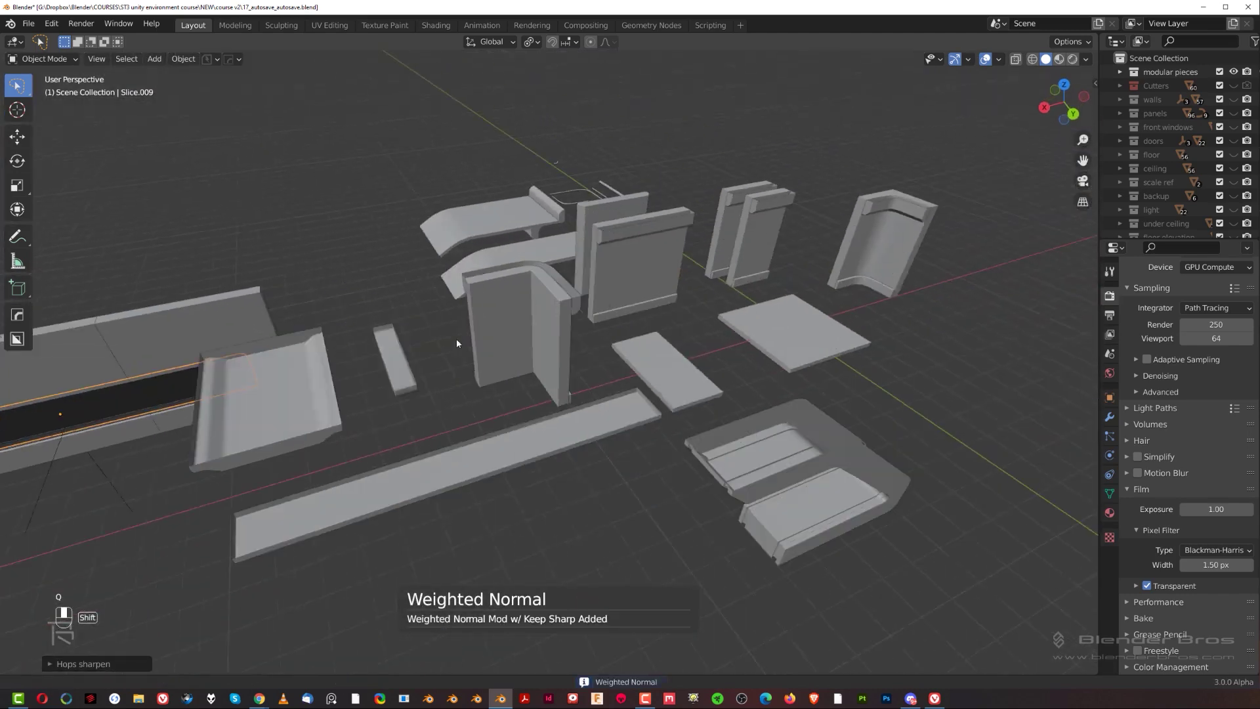
pyautogui.press('/')
pyautogui.press('/')
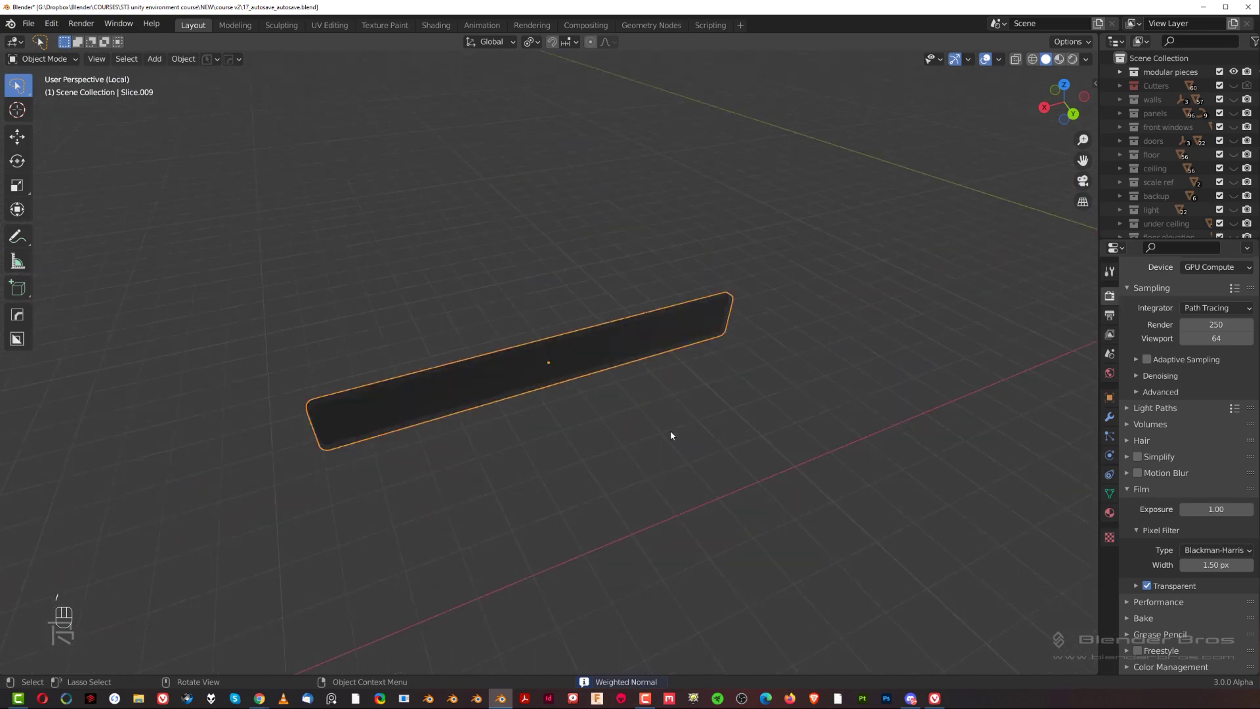
pyautogui.moveTo(673, 394); pyautogui.dragTo(800, 381, button='middle')
pyautogui.scroll(1, 653, 339)
pyautogui.scroll(5, 652, 342)
pyautogui.moveTo(491, 231); pyautogui.dragTo(757, 377, button='middle')
pyautogui.scroll(5, 757, 377)
pyautogui.moveTo(536, 309); pyautogui.dragTo(601, 325, button='middle')
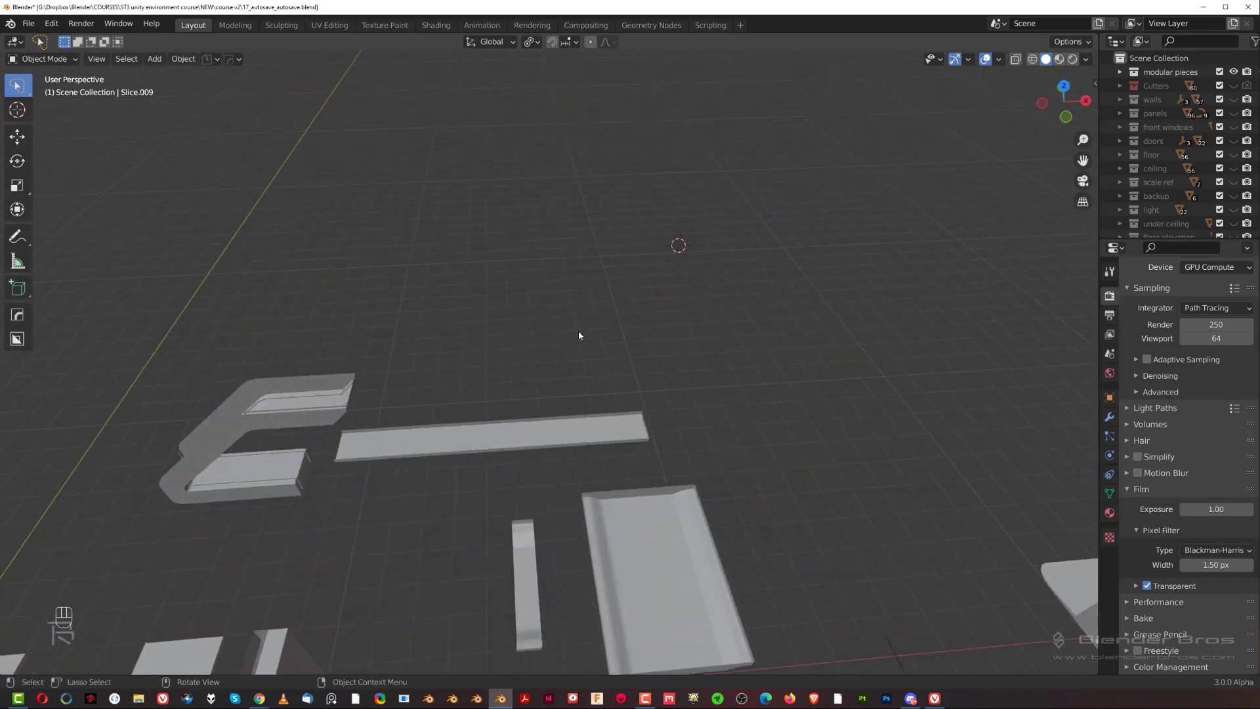
pyautogui.scroll(-3, 601, 325)
pyautogui.keyDown('shift'); pyautogui.moveTo(439, 439); pyautogui.dragTo(684, 129, button='middle'); pyautogui.keyUp('shift')
pyautogui.keyDown('ctrl'); pyautogui.moveTo(684, 128); pyautogui.dragTo(643, 402, button='middle'); pyautogui.keyUp('ctrl')
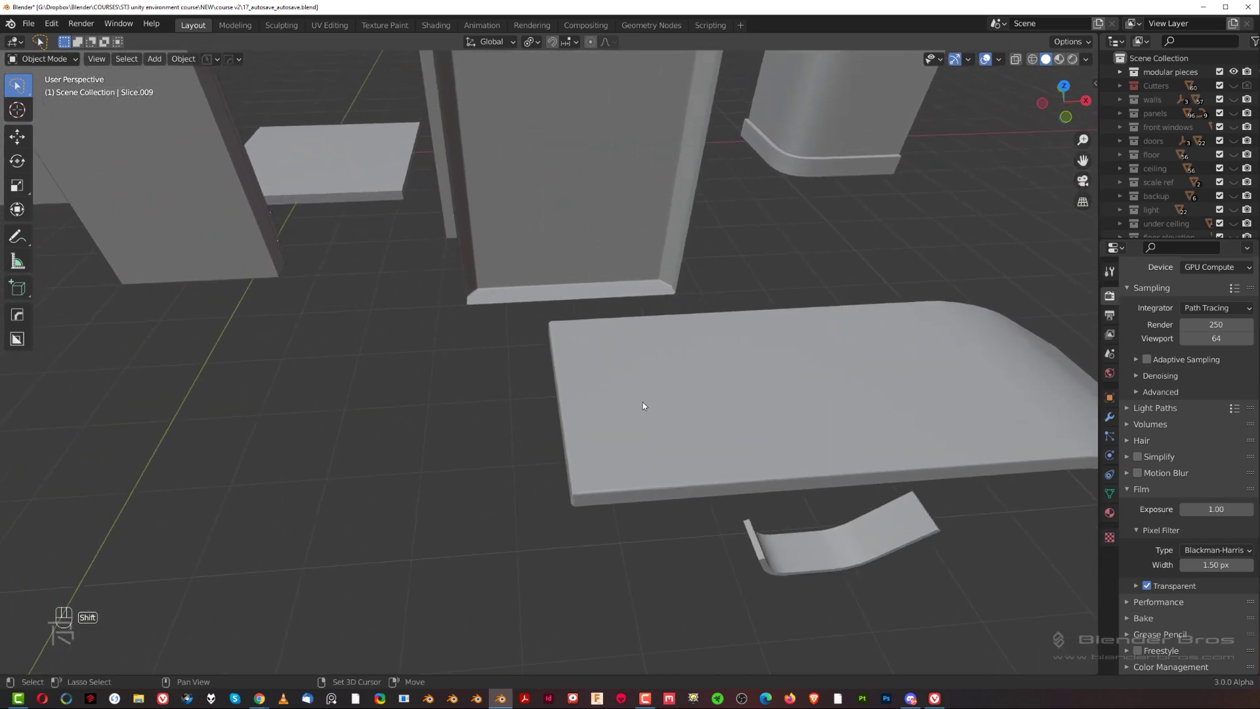
# Select the run of faces along one side of the small curved strip near the curved ceiling panel and delete them.
pyautogui.press('Tab')
pyautogui.press('Tab')
pyautogui.press('q')
pyautogui.moveTo(850, 497)
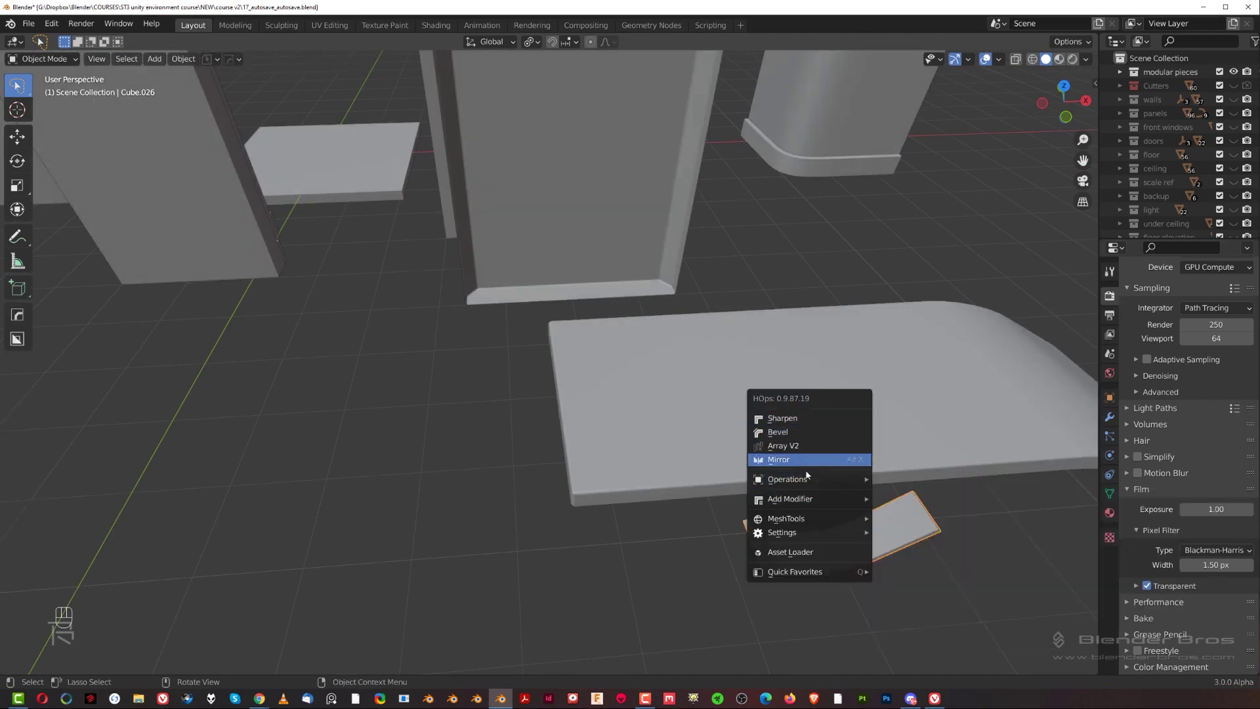
pyautogui.click(911, 609)
pyautogui.keyDown('shift'); pyautogui.moveTo(908, 602); pyautogui.dragTo(530, 384, button='middle'); pyautogui.keyUp('shift')
pyautogui.press('Tab')
pyautogui.scroll(3, 570, 364)
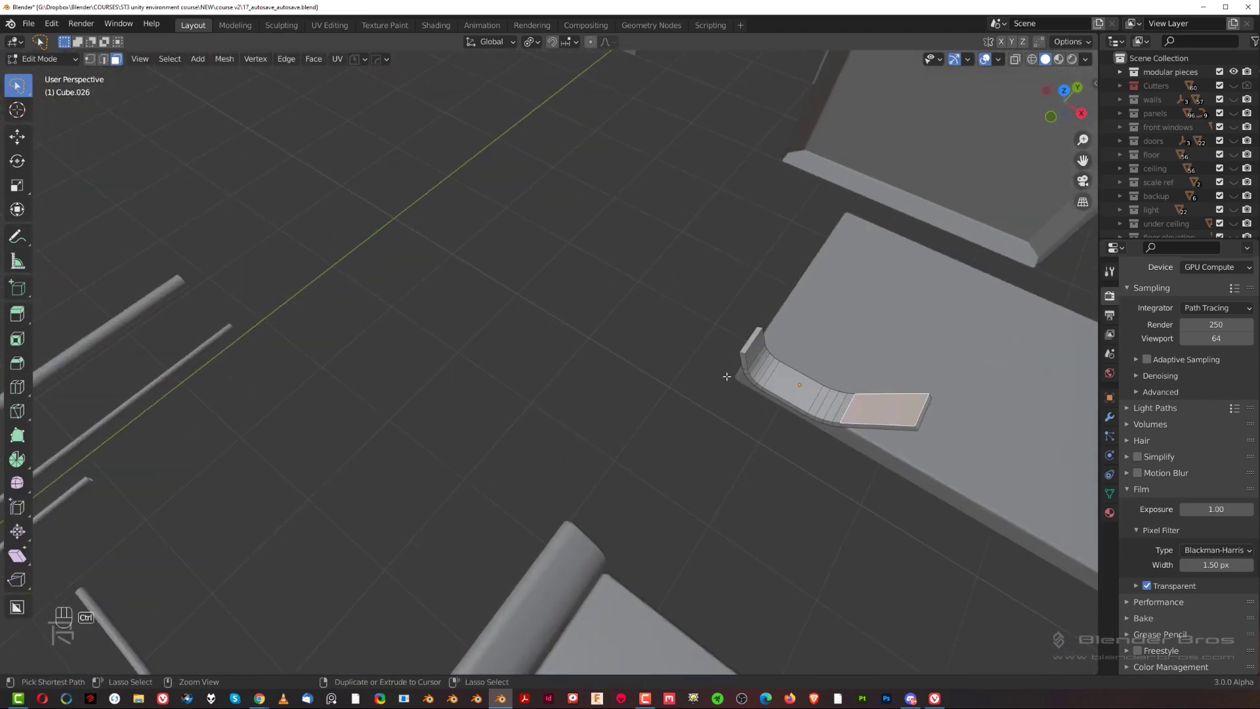
pyautogui.press('x')
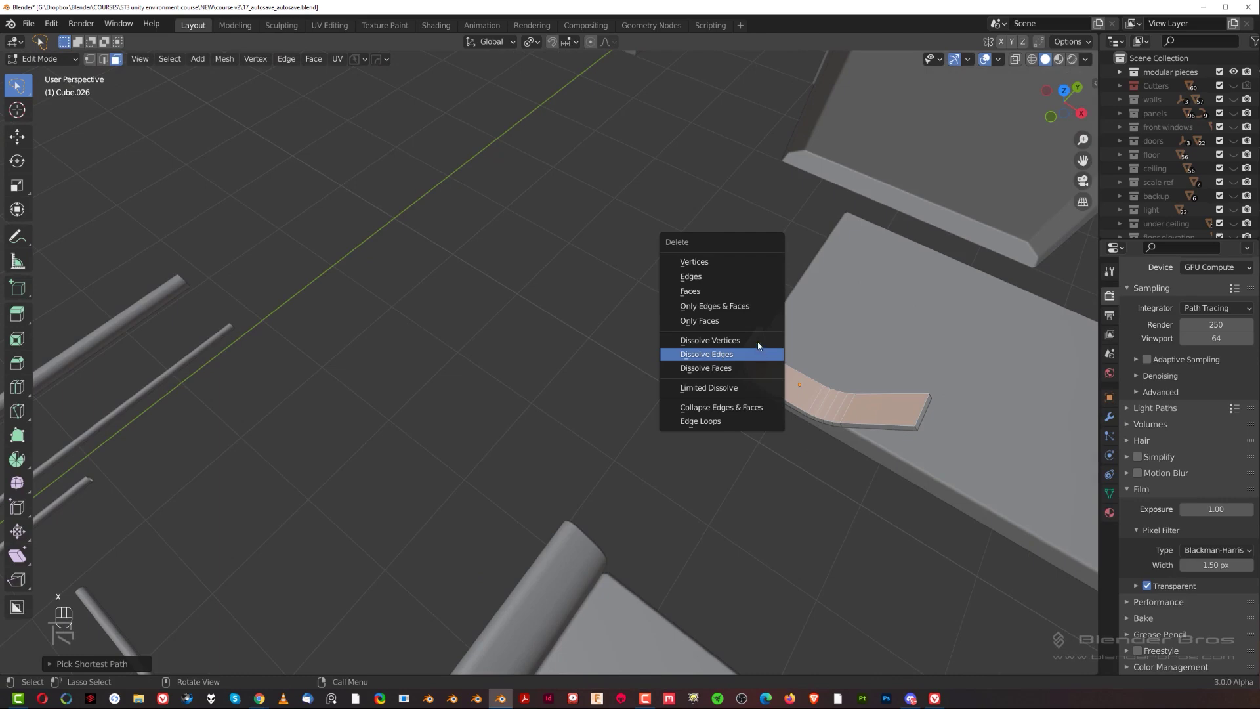
pyautogui.click(741, 293)
pyautogui.moveTo(742, 294); pyautogui.dragTo(742, 332, button='middle')
pyautogui.press('Tab')
# Save the scene as the next incremental version, 18_autosave_autosave.blend.
pyautogui.scroll(-9, 742, 331)
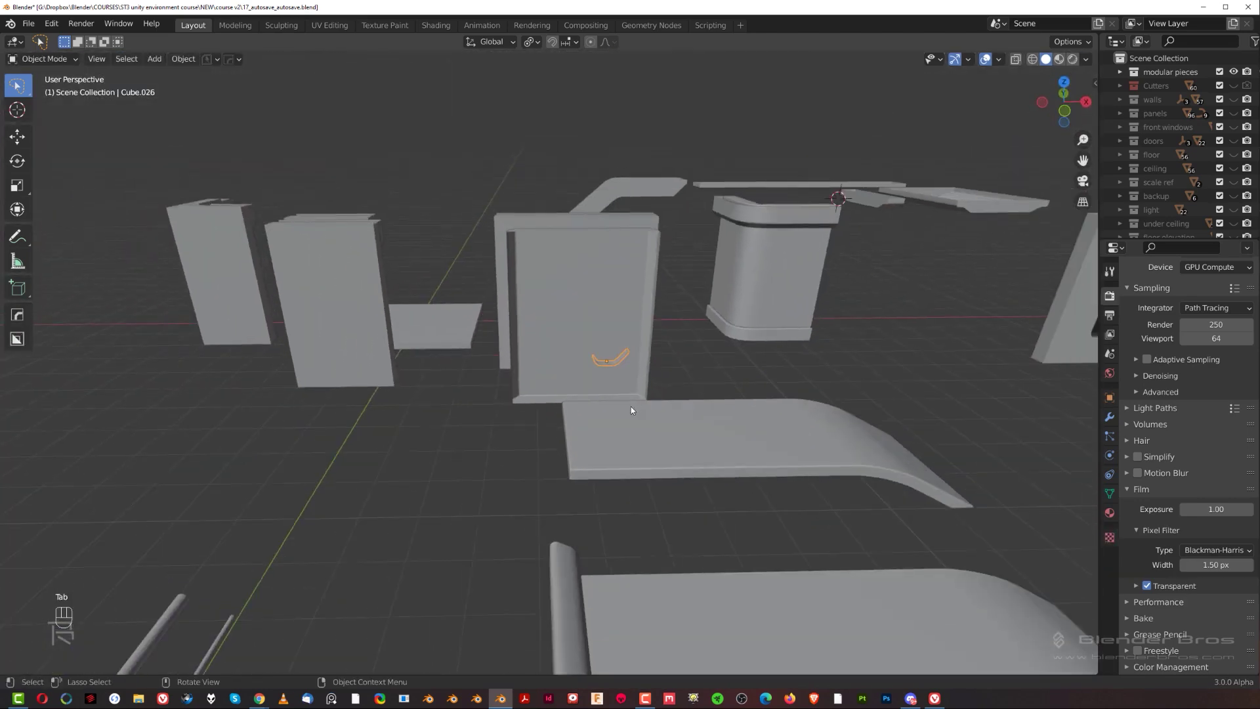
pyautogui.keyDown('shift'); pyautogui.moveTo(521, 481); pyautogui.dragTo(577, 324, button='middle'); pyautogui.keyUp('shift')
pyautogui.scroll(-5, 577, 325)
pyautogui.moveTo(551, 518); pyautogui.dragTo(696, 289, button='middle')
pyautogui.click(228, 60)
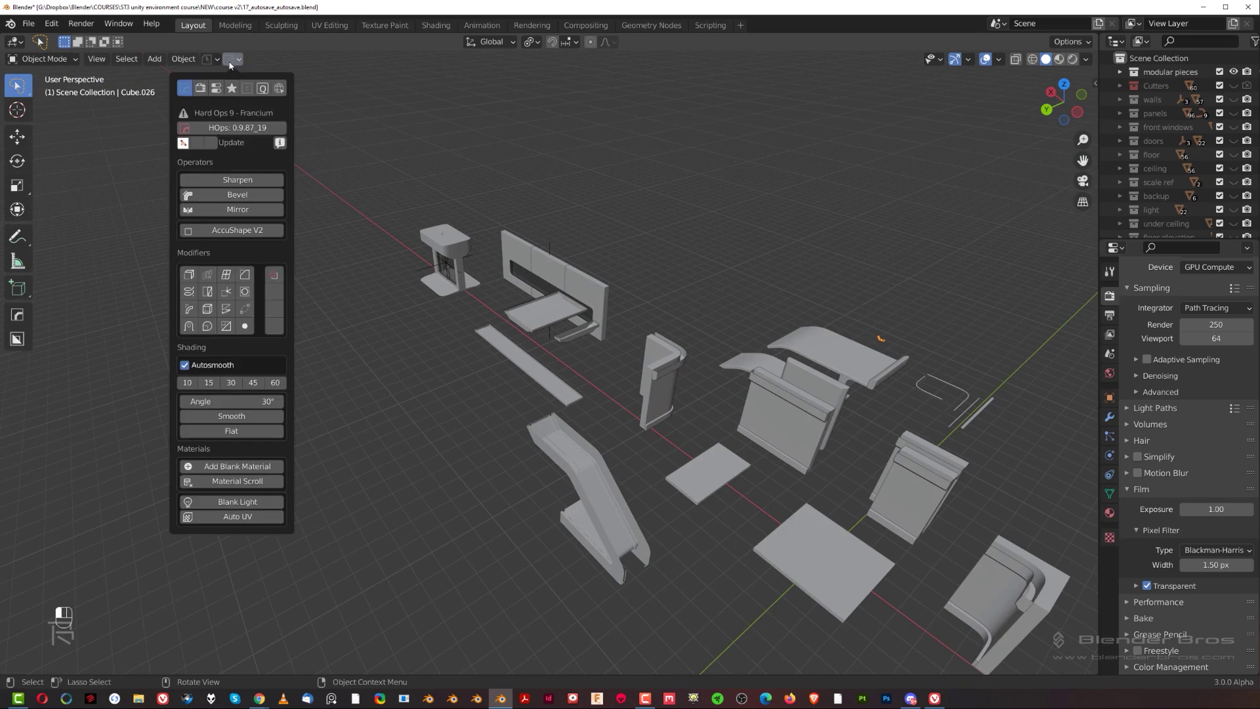
pyautogui.click(211, 60)
pyautogui.click(219, 109)
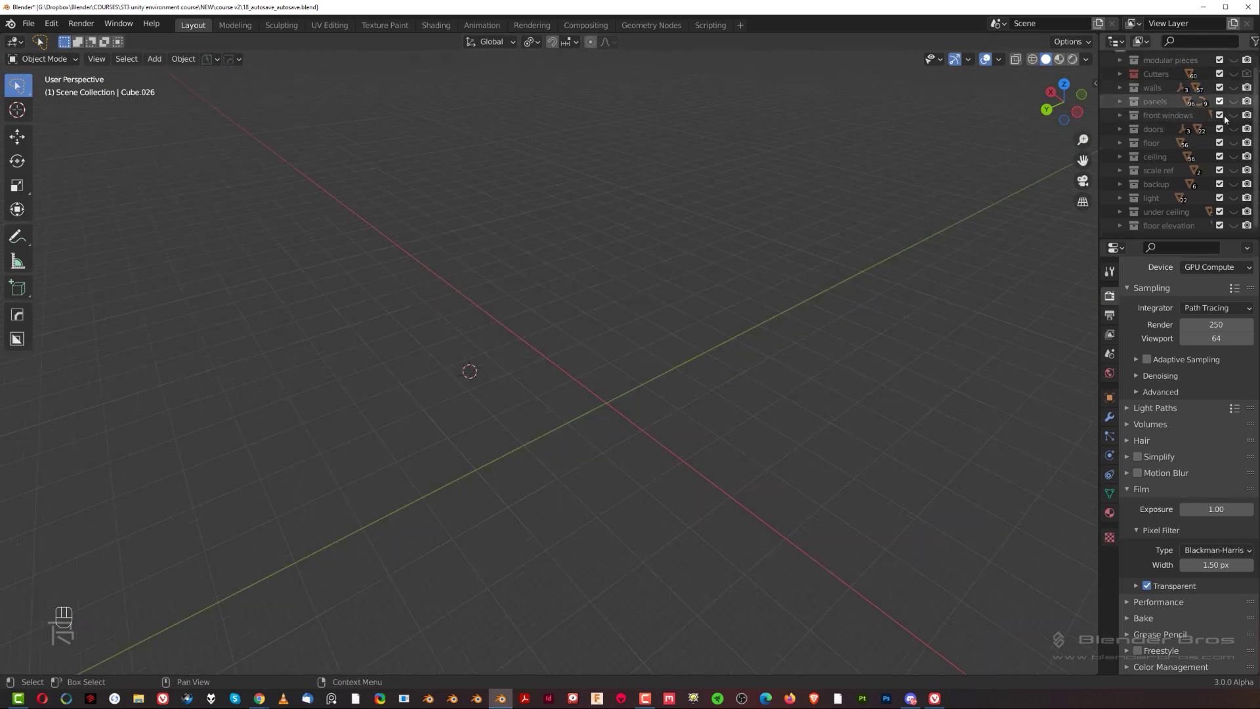
# Show only the front windows collection and move all parts of the window unit without roof struts to the modular pieces collection.
pyautogui.click(1233, 116)
pyautogui.scroll(3, 571, 466)
pyautogui.keyDown('shift'); pyautogui.moveTo(571, 466); pyautogui.dragTo(628, 325, button='middle'); pyautogui.keyUp('shift')
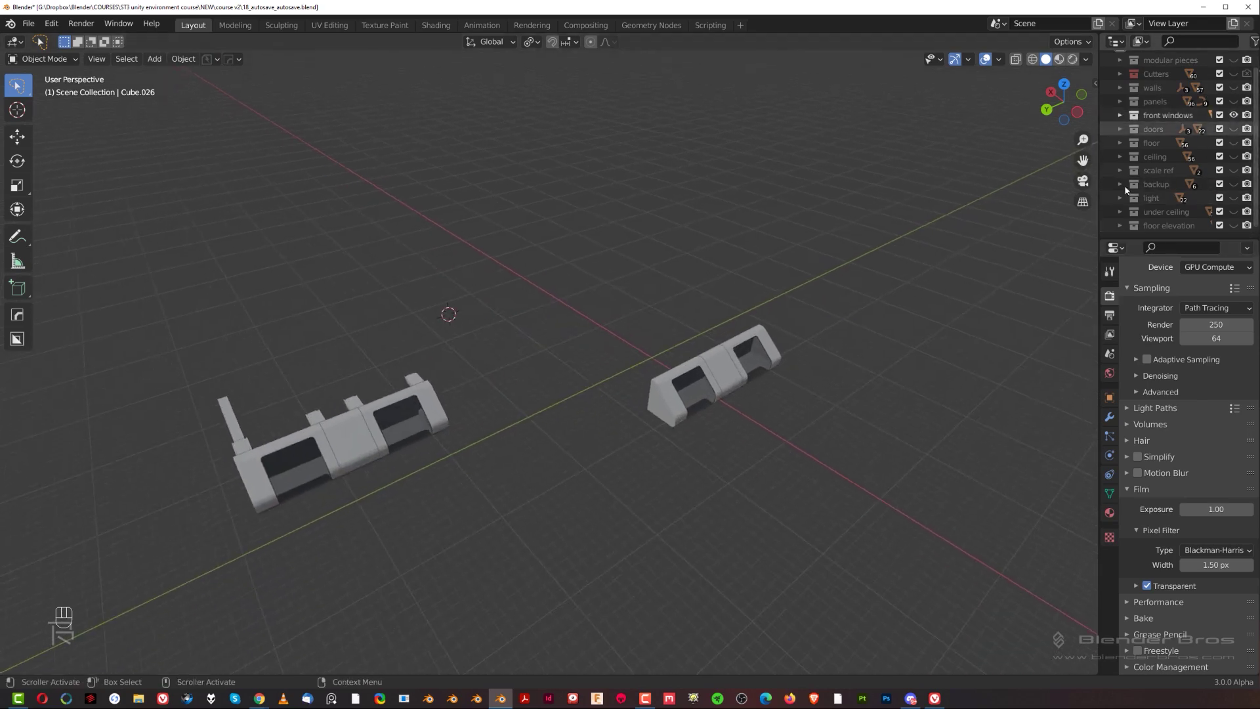
pyautogui.moveTo(788, 363); pyautogui.dragTo(578, 340, button='middle')
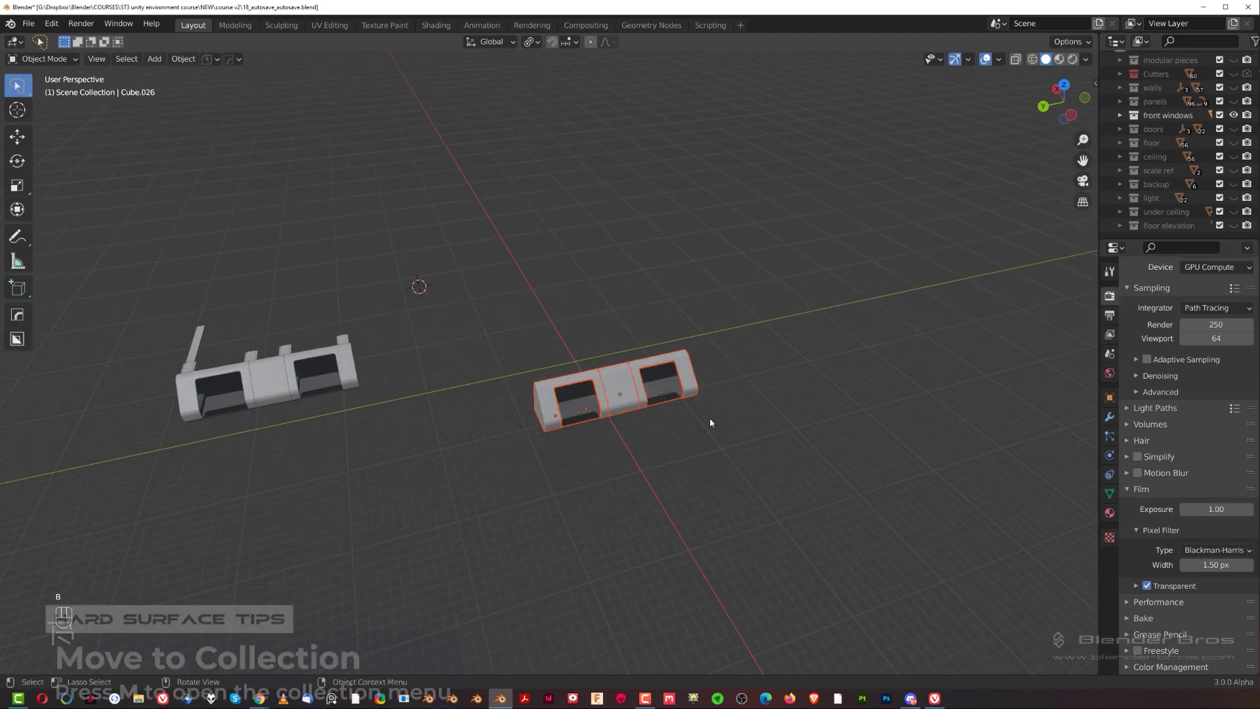
pyautogui.press('m')
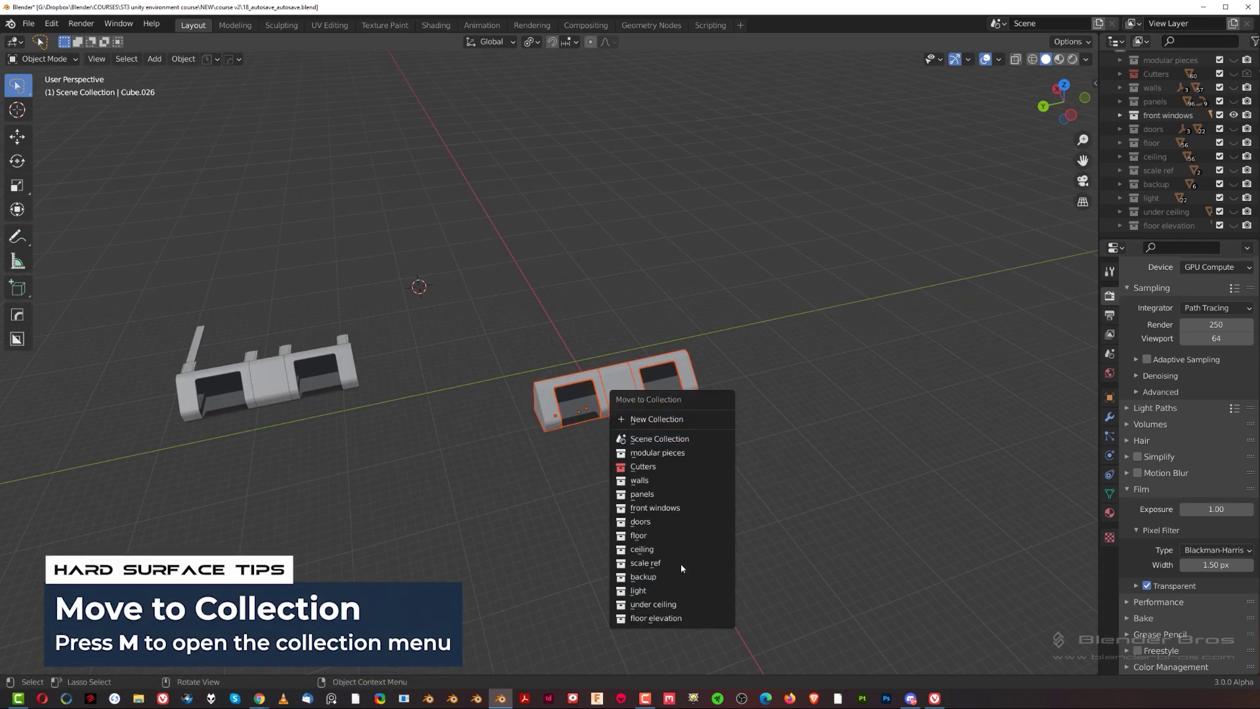
pyautogui.click(676, 459)
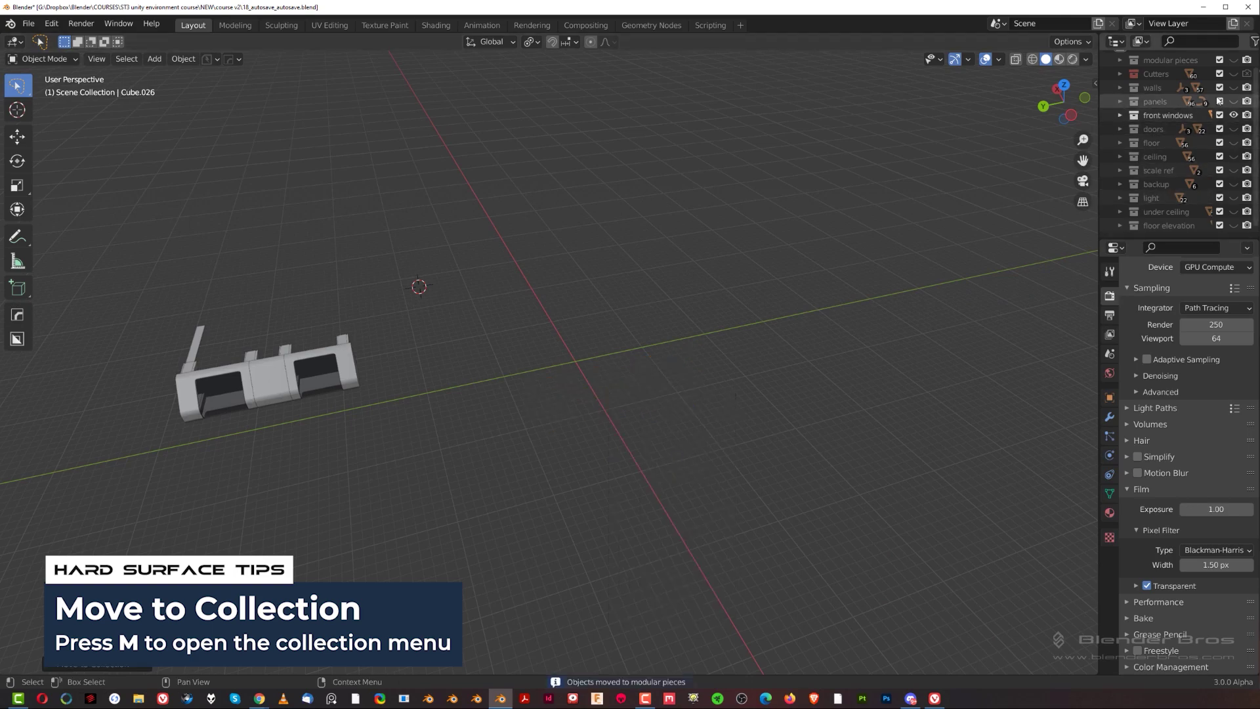
# Show only the modular pieces collection and isolate the two glass panes of the front window unit.
pyautogui.keyDown('ctrl'); pyautogui.click(1233, 60); pyautogui.keyUp('ctrl')
pyautogui.scroll(4, 747, 390)
pyautogui.click(621, 450)
pyautogui.scroll(2, 620, 451)
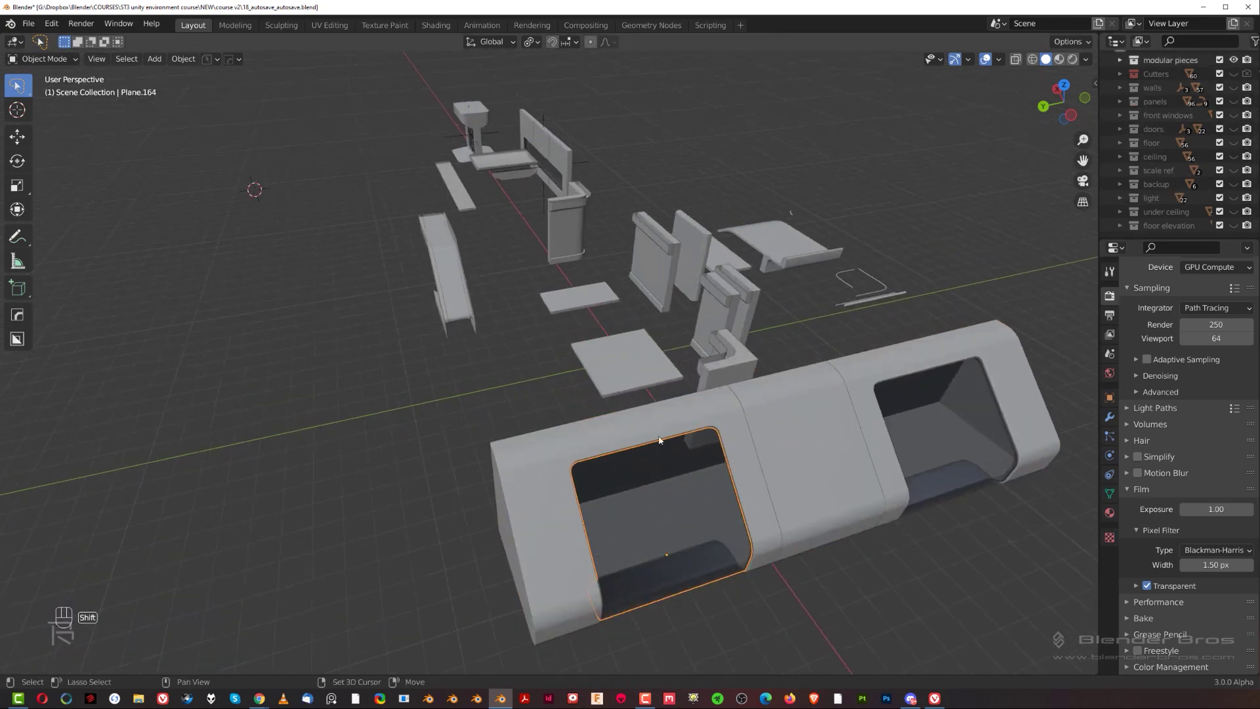
pyautogui.keyDown('shift'); pyautogui.moveTo(676, 459); pyautogui.dragTo(546, 373, button='middle'); pyautogui.keyUp('shift')
pyautogui.moveTo(691, 390); pyautogui.dragTo(691, 343, button='middle')
pyautogui.scroll(6, 691, 344)
pyautogui.scroll(-1, 676, 346)
pyautogui.hotkey('ctrl', '`')
pyautogui.press('/')
pyautogui.scroll(5, 499, 306)
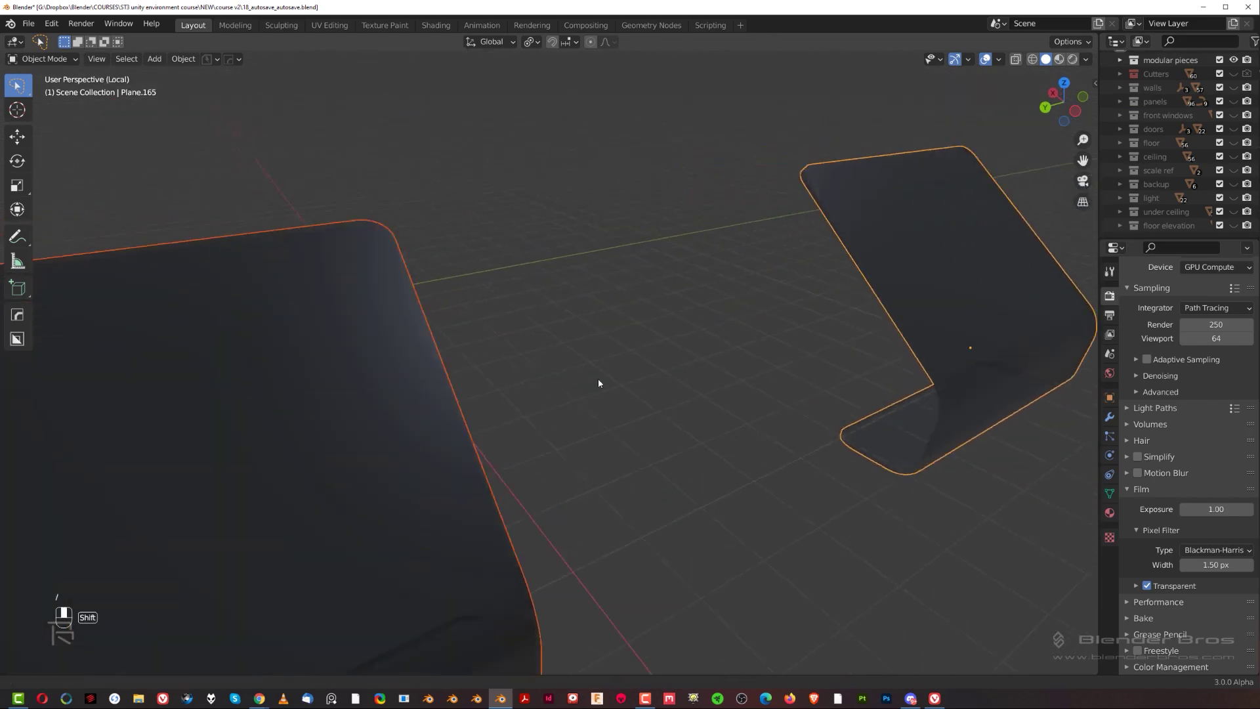
# Add a small one-segment Bevel with a 30° angle limit to the glass panes and leave the isolated view.
pyautogui.press('q')
pyautogui.click(600, 266)
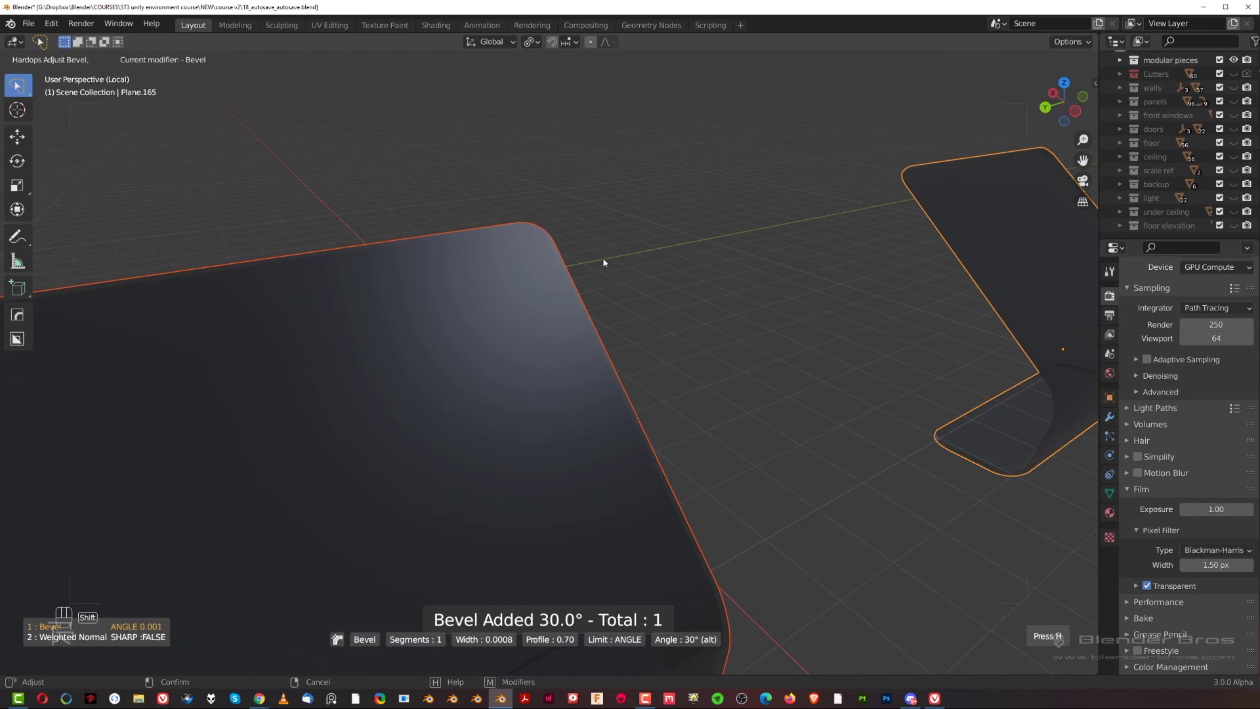
pyautogui.click(590, 262)
pyautogui.scroll(-4, 581, 281)
pyautogui.press('KP_Divide')
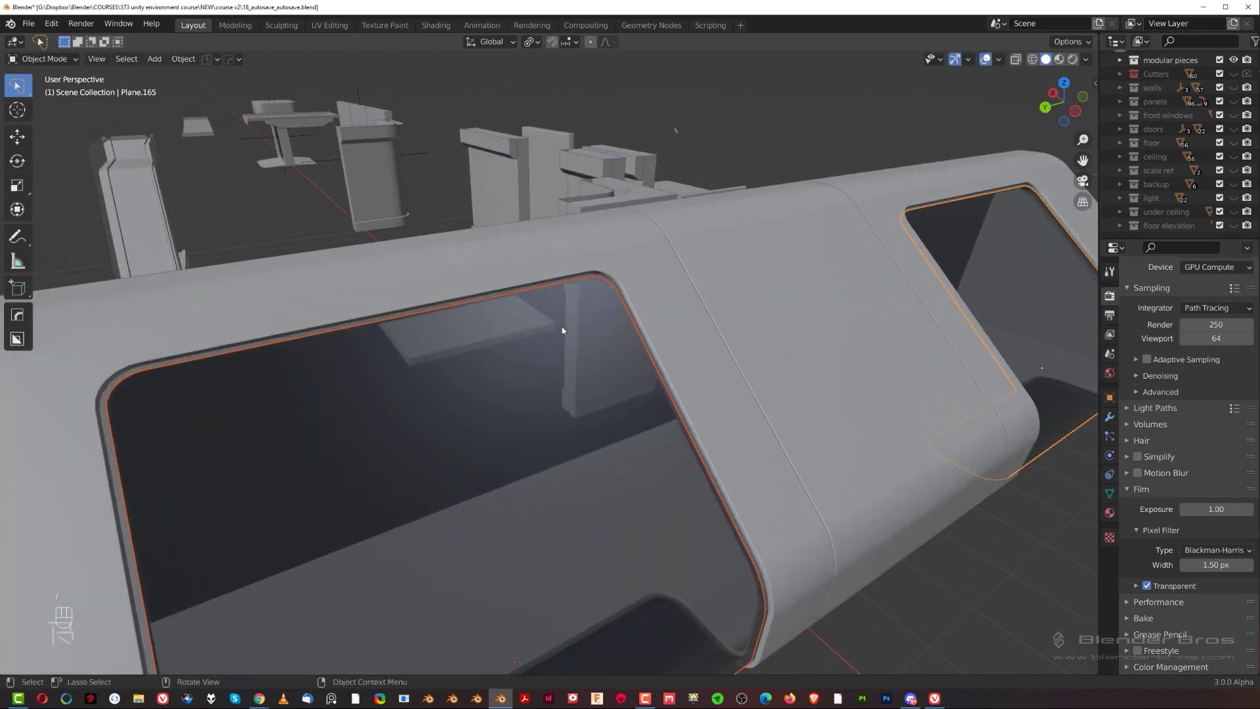
# Select the thin frames around both window openings of the front window unit and isolate them.
pyautogui.click(573, 277)
pyautogui.click(583, 274)
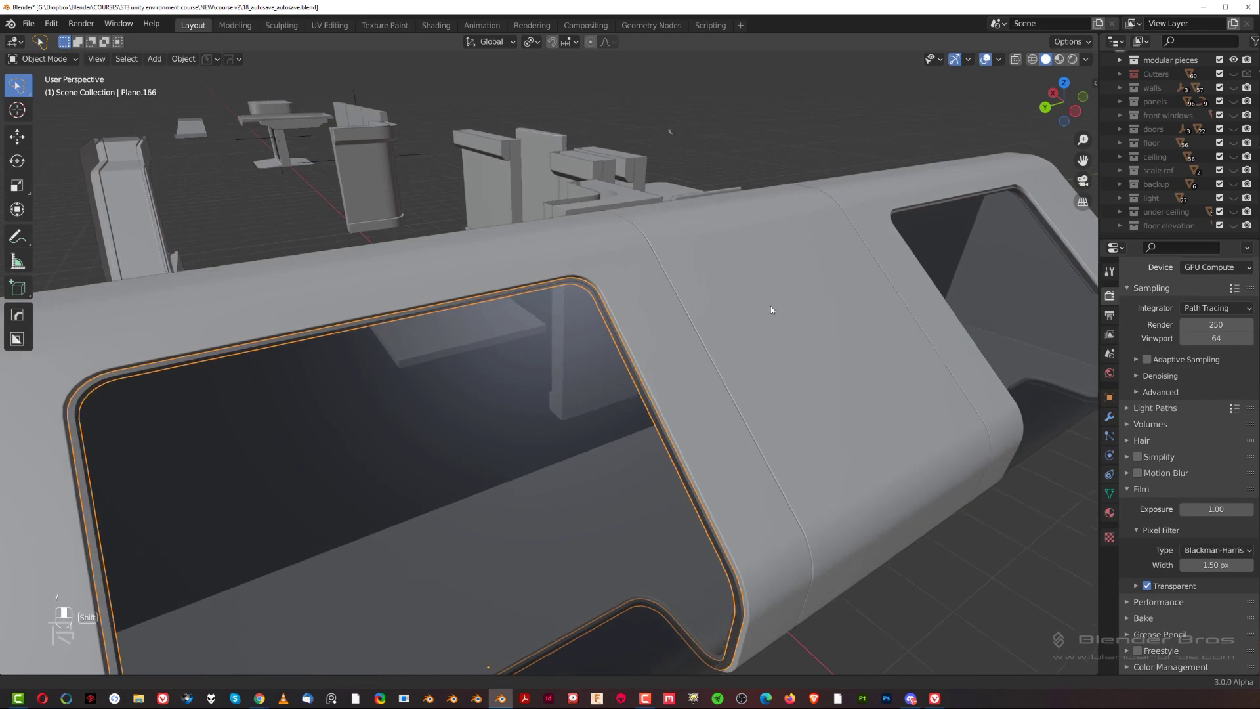
pyautogui.keyDown('shift'); pyautogui.moveTo(856, 291); pyautogui.dragTo(531, 367, button='middle'); pyautogui.keyUp('shift')
pyautogui.scroll(4, 532, 367)
pyautogui.keyDown('shift'); pyautogui.moveTo(651, 269); pyautogui.dragTo(463, 514, button='middle'); pyautogui.keyUp('shift')
pyautogui.scroll(3, 463, 515)
pyautogui.keyDown('shift'); pyautogui.click(479, 455); pyautogui.keyUp('shift')
pyautogui.press('KP_Divide')
# Select the hidden face loop around the outer side of both thin window frames and delete it.
pyautogui.scroll(-3, 472, 431)
pyautogui.moveTo(473, 430); pyautogui.dragTo(728, 427, button='middle')
pyautogui.scroll(5, 628, 405)
pyautogui.keyDown('alt'); pyautogui.click(720, 418); pyautogui.keyUp('alt')
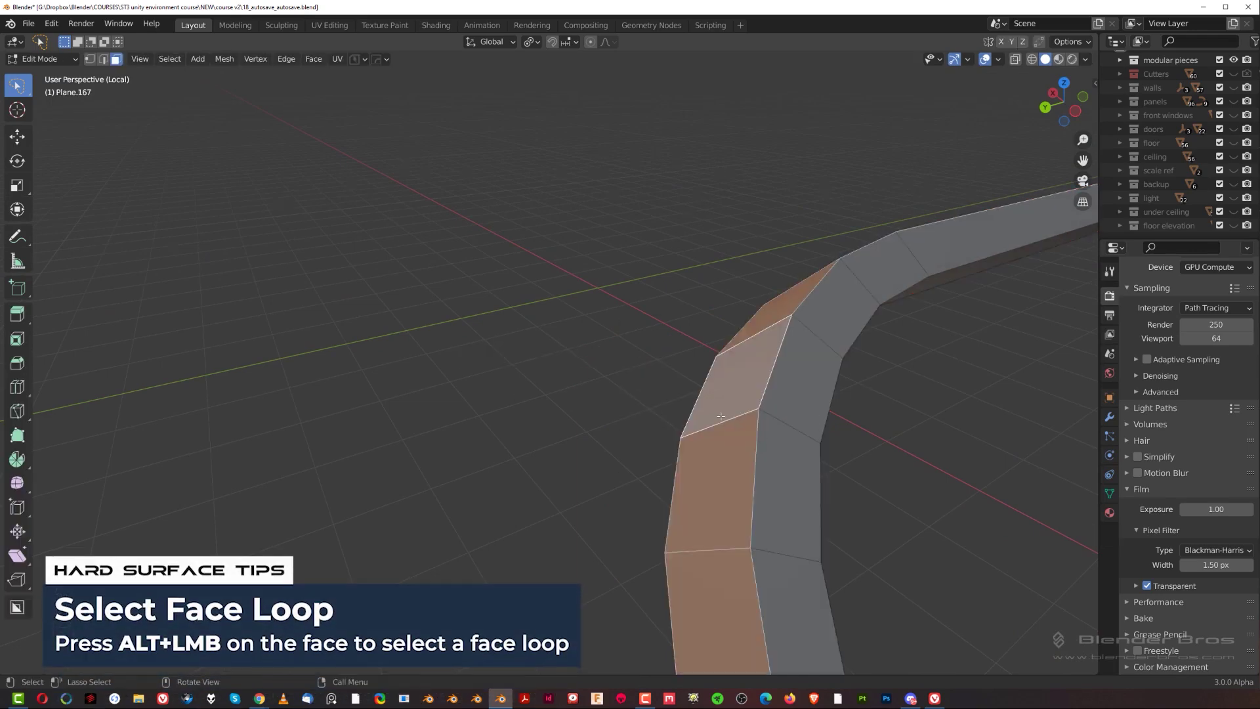
pyautogui.scroll(-6, 738, 394)
pyautogui.keyDown('shift'); pyautogui.moveTo(757, 368); pyautogui.dragTo(349, 366, button='middle'); pyautogui.keyUp('shift')
pyautogui.keyDown('shift'); pyautogui.moveTo(1076, 239); pyautogui.dragTo(705, 327, button='middle'); pyautogui.keyUp('shift')
pyautogui.scroll(2, 706, 326)
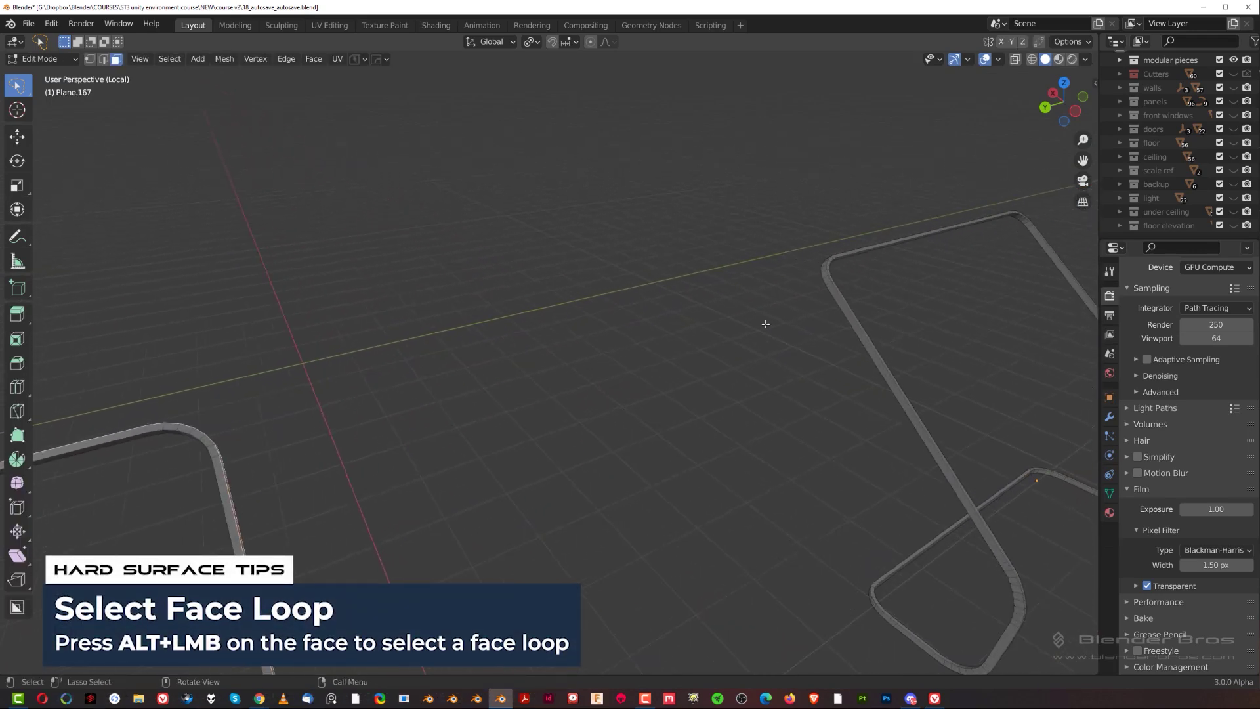
pyautogui.press('x')
pyautogui.click(833, 270)
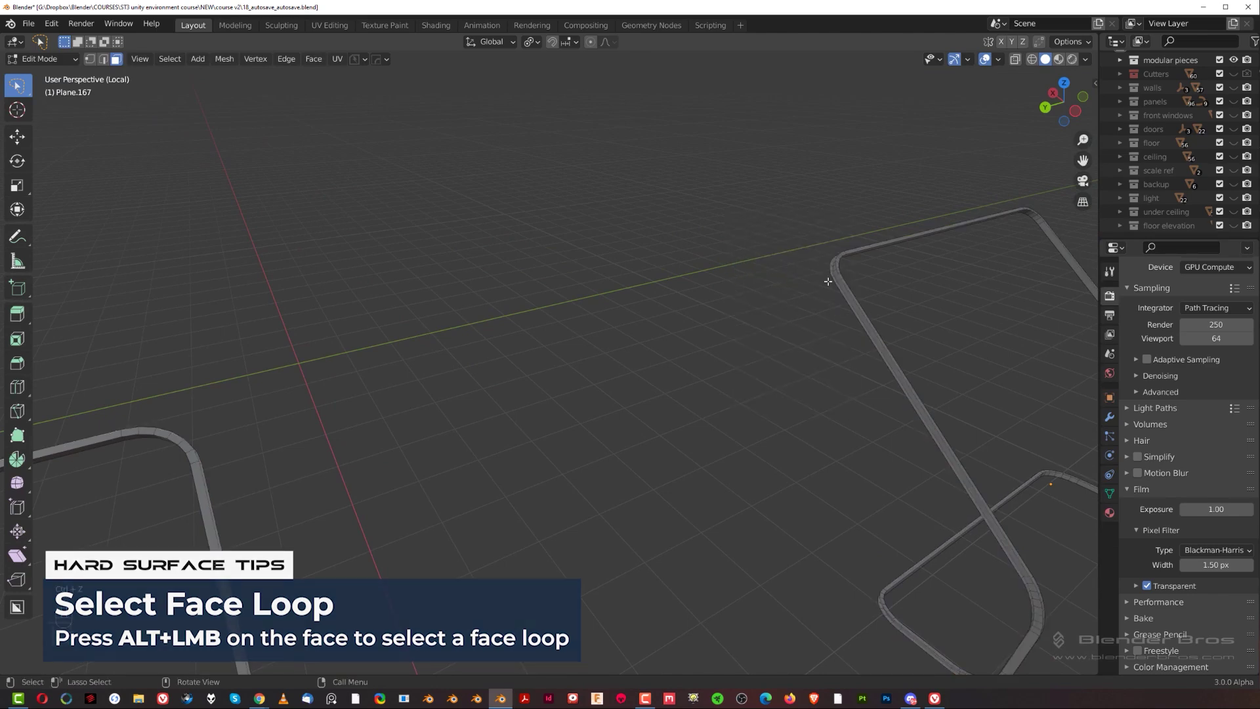
pyautogui.keyDown('shift'); pyautogui.moveTo(461, 456); pyautogui.dragTo(807, 419, button='middle'); pyautogui.keyUp('shift')
pyautogui.press('Tab')
# Remove the Weighted Normal modifier from the thin window frames.
pyautogui.hotkey('ctrl', '`')
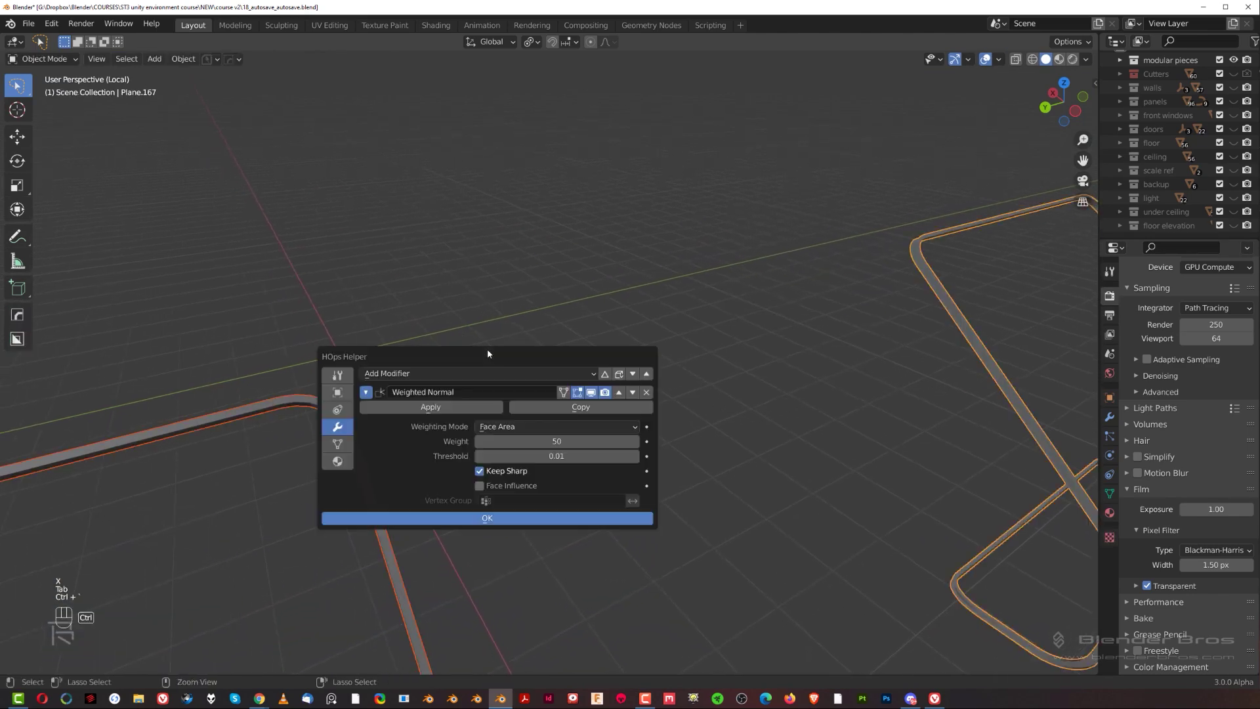
pyautogui.click(647, 392)
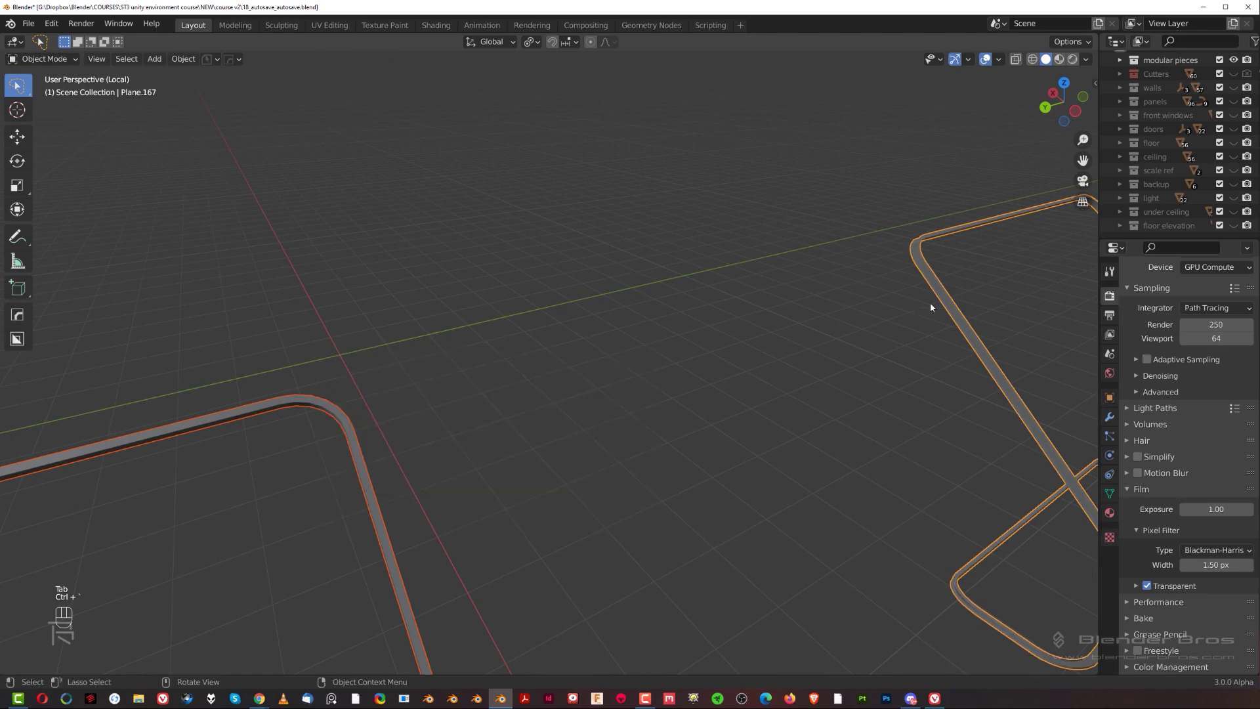
pyautogui.hotkey('ctrl', '`')
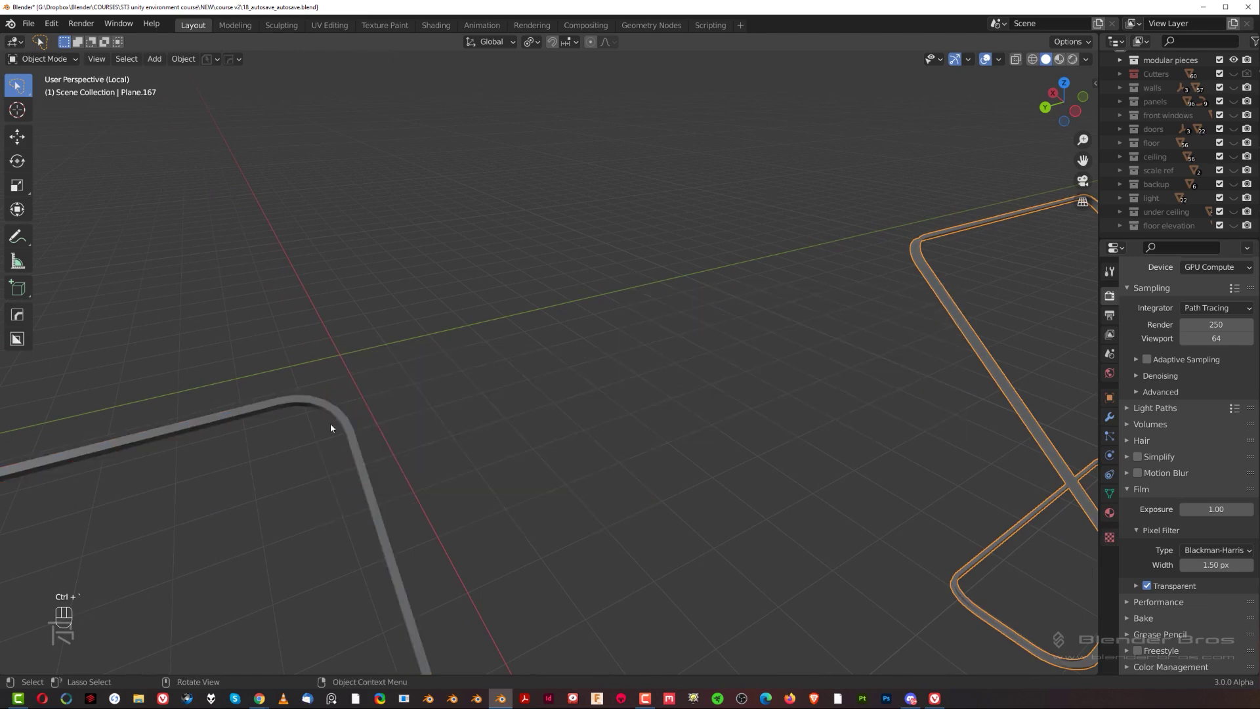
pyautogui.click(336, 421)
pyautogui.hotkey('ctrl', '`')
pyautogui.click(493, 466)
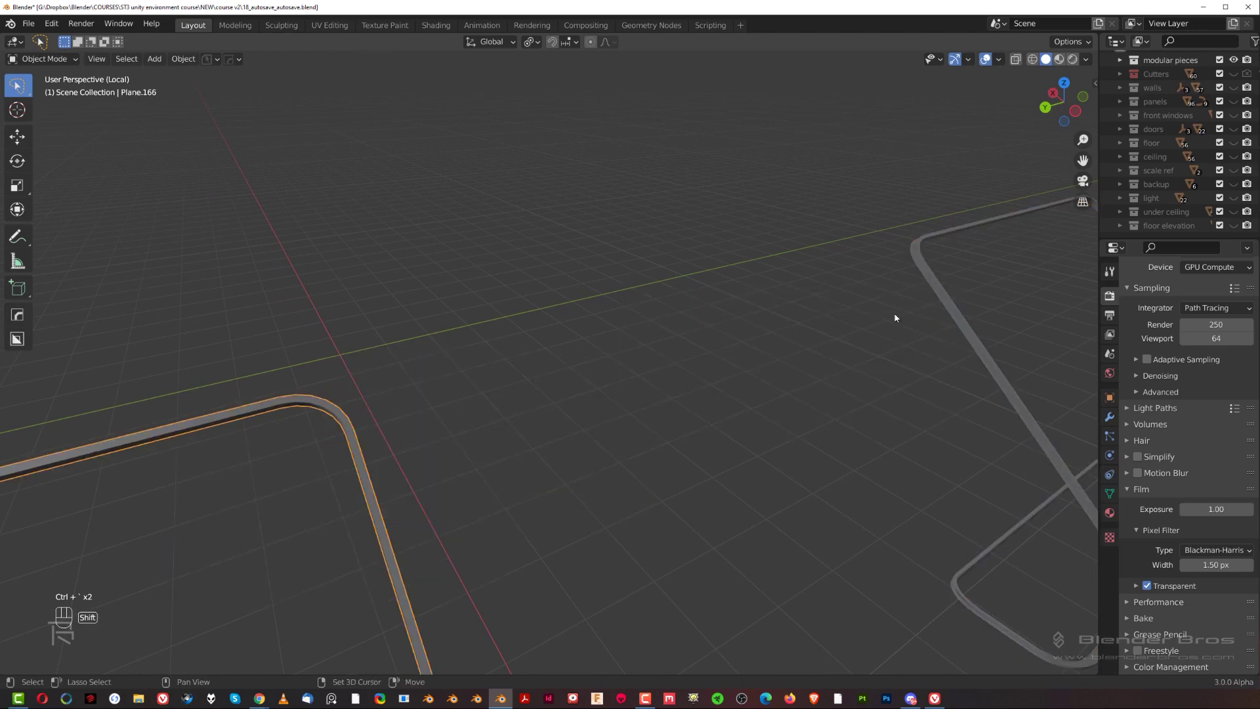
# Add a Bevel with a 30° angle limit to the thin window frames and leave the isolated view.
pyautogui.moveTo(941, 305); pyautogui.dragTo(652, 328, button='middle')
pyautogui.press('q')
pyautogui.click(640, 327)
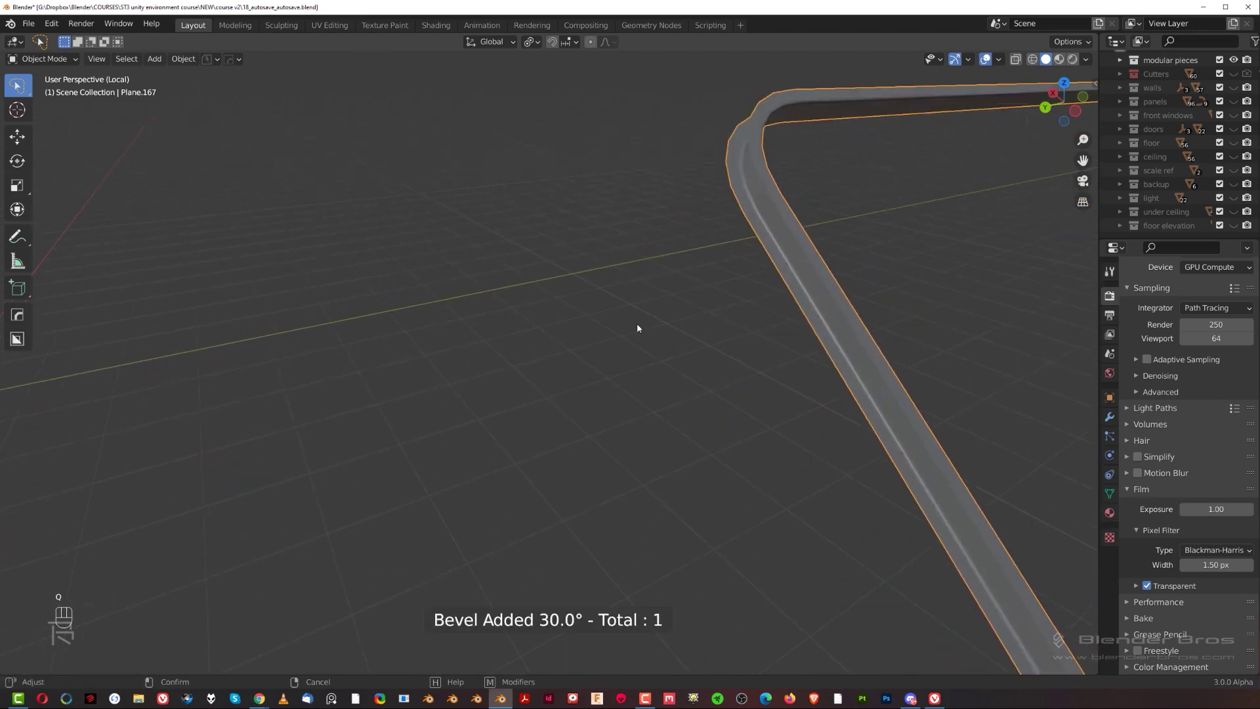
pyautogui.press('shift')
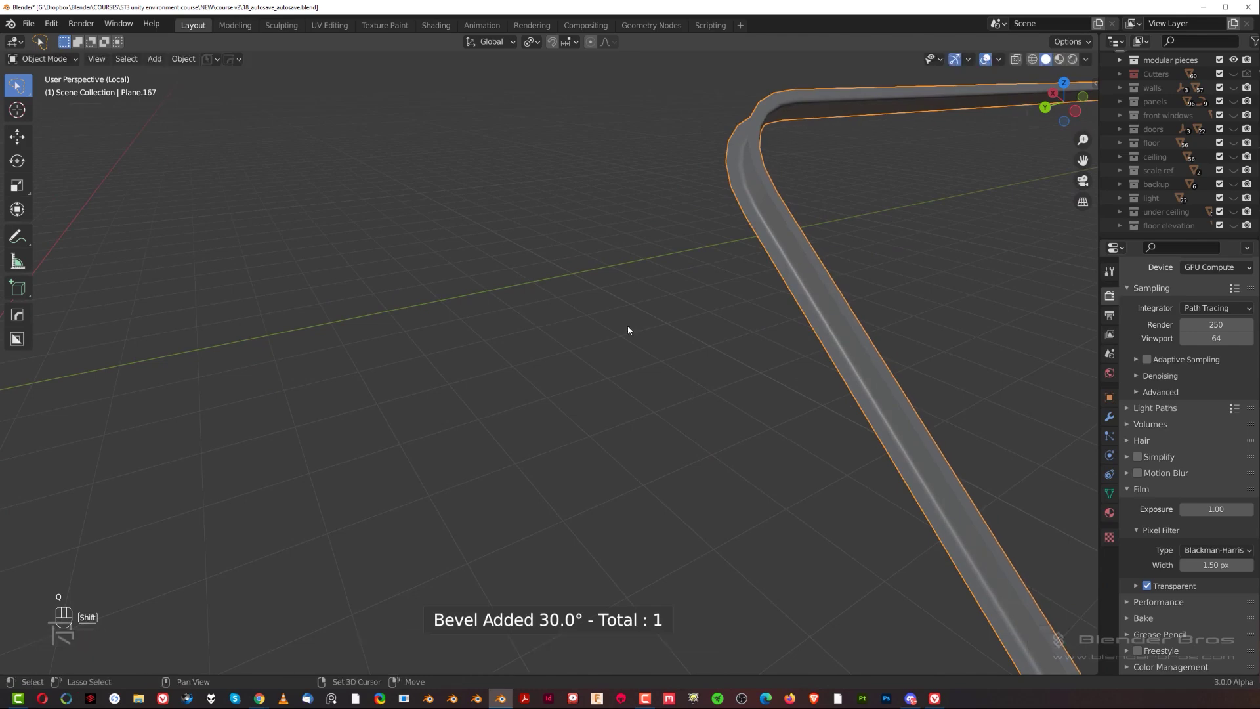
pyautogui.press('KP_Divide')
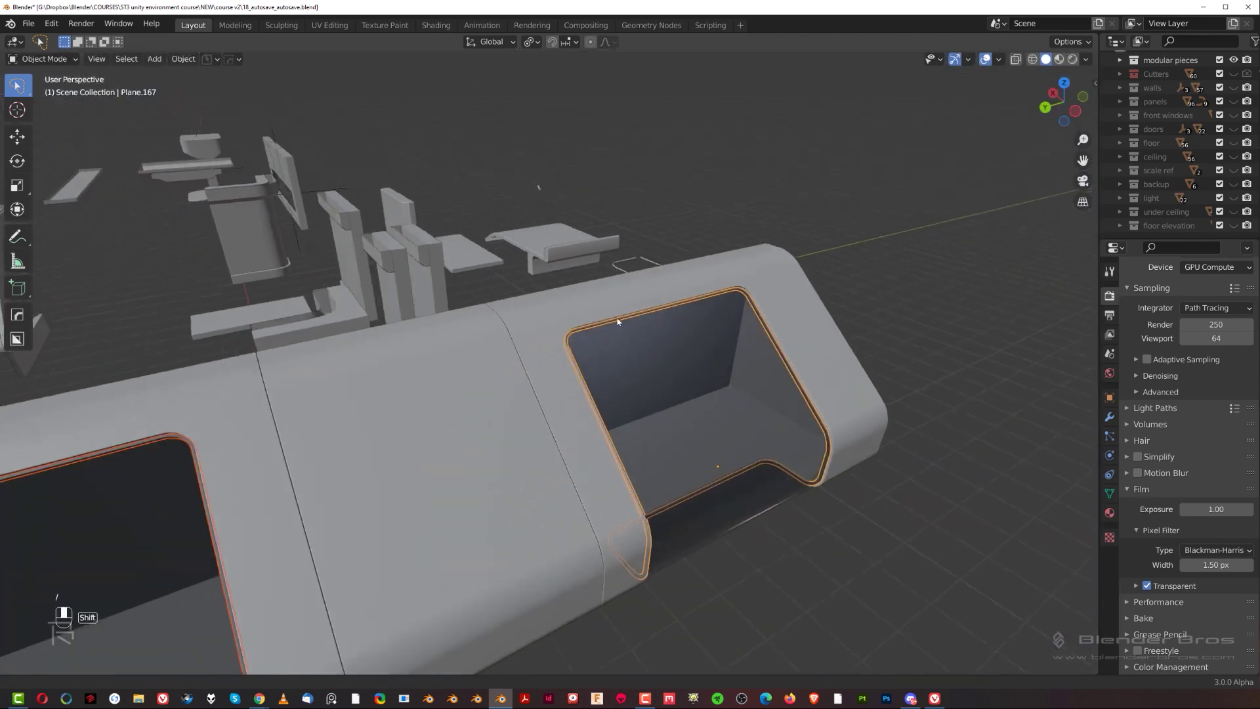
# Set the origins of the glass panes, thin frames and three shell sections of the front window unit to their own geometry.
pyautogui.scroll(-1, 608, 323)
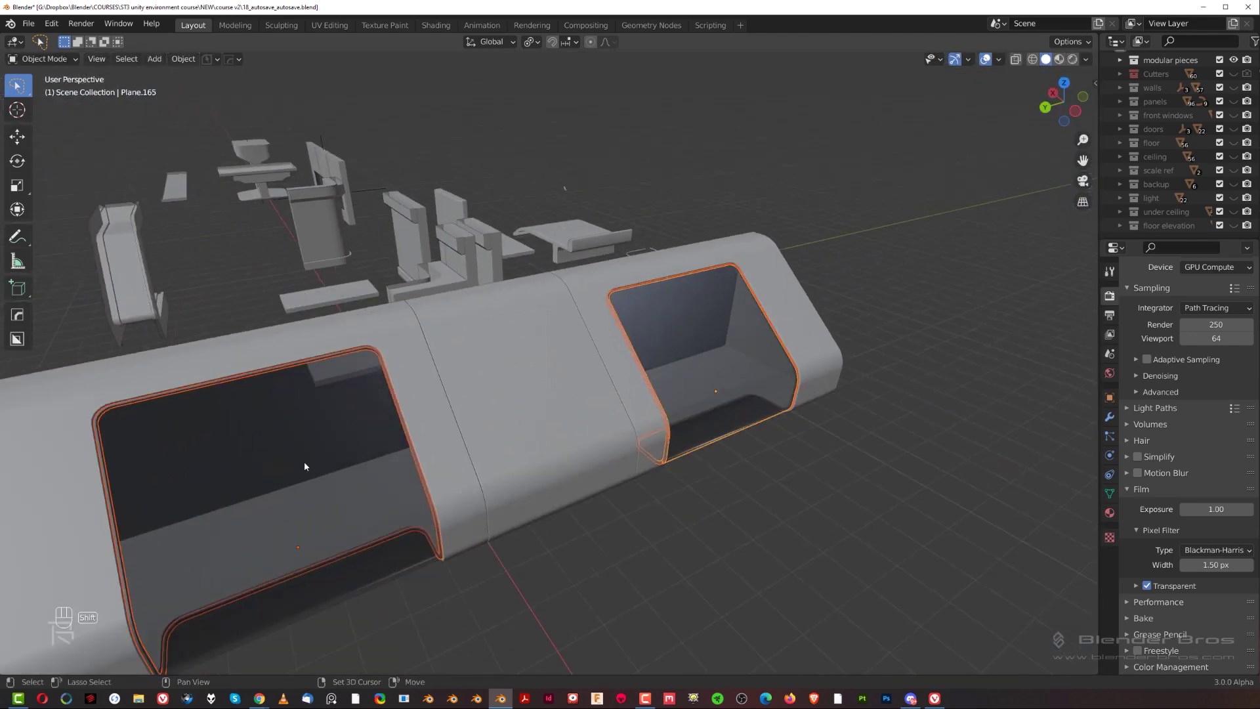
pyautogui.hotkey('shift', 's')
pyautogui.click(510, 508)
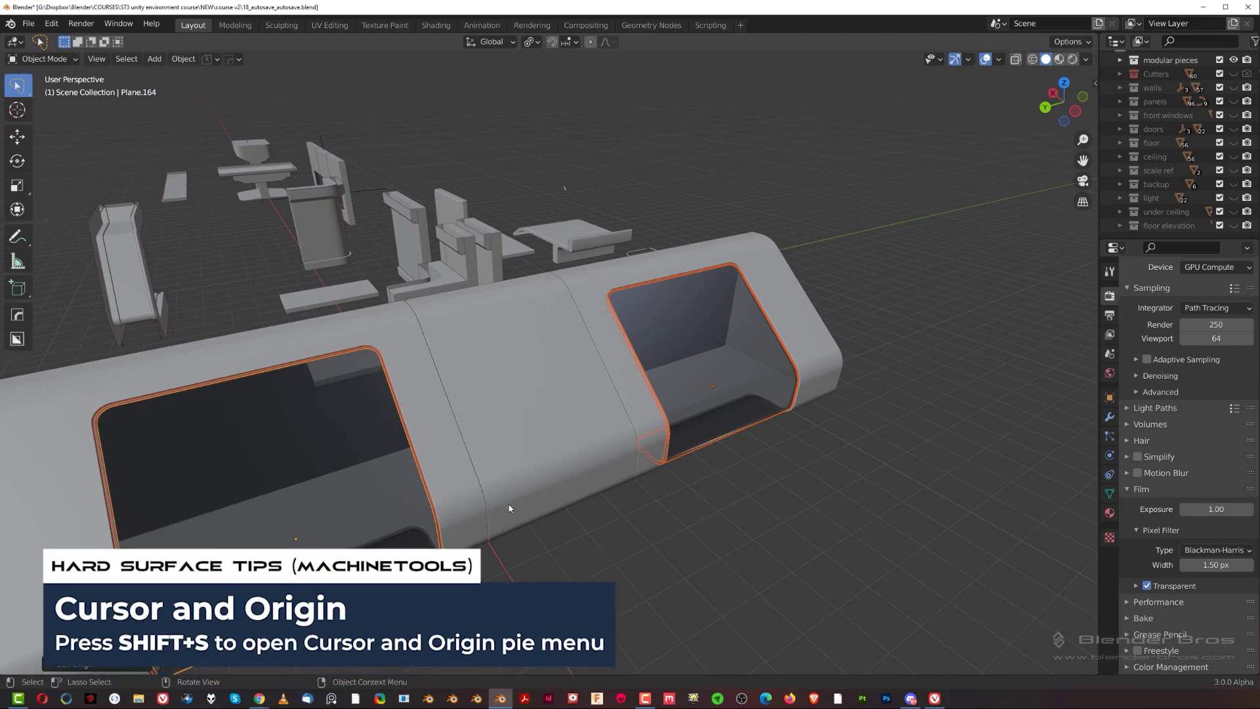
pyautogui.click(526, 417)
pyautogui.keyDown('shift'); pyautogui.click(449, 428); pyautogui.keyUp('shift')
pyautogui.keyDown('shift'); pyautogui.click(623, 374); pyautogui.keyUp('shift')
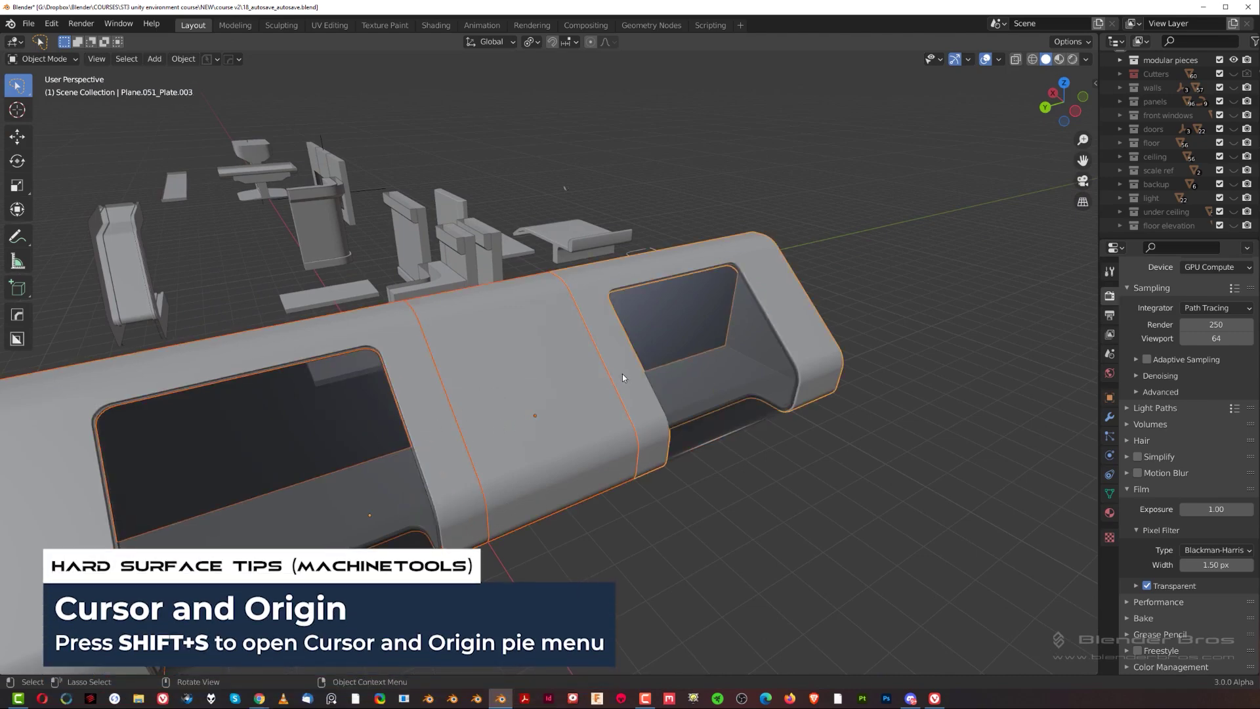
pyautogui.hotkey('shift', 's')
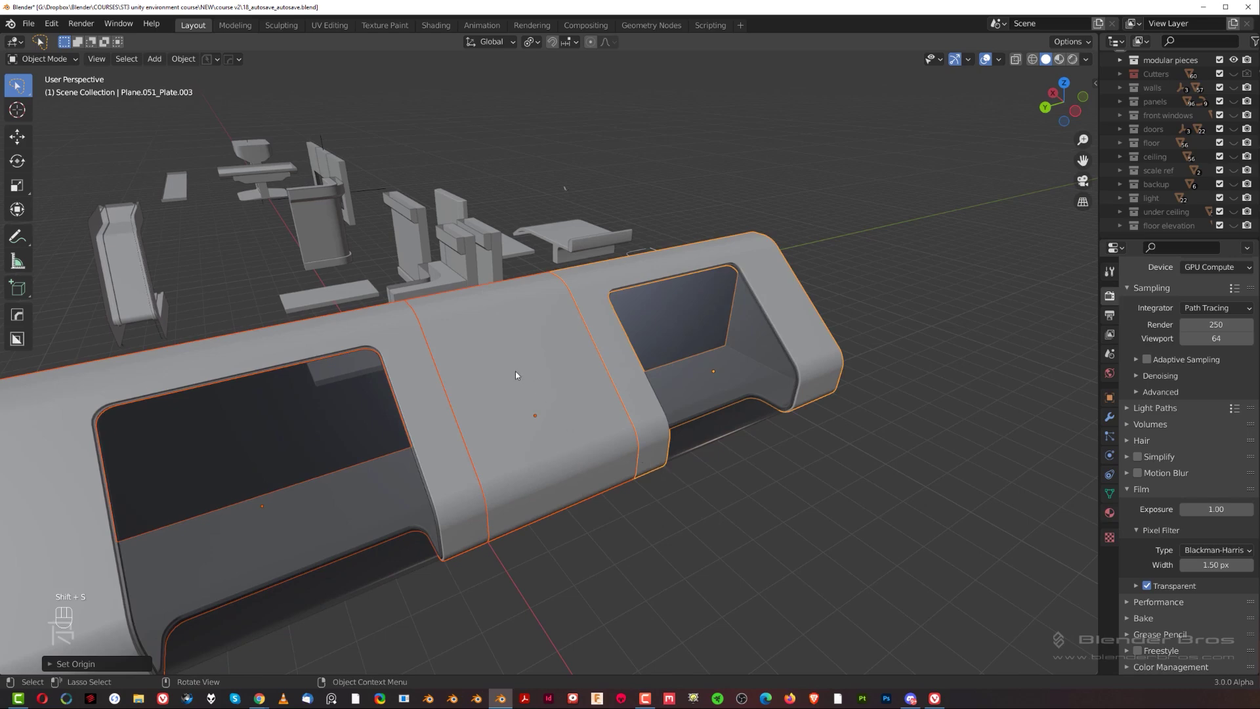
pyautogui.click(517, 379)
# Isolate the window unit's shell, apply the Boolean on one end section and remove its Bevel and Weighted Normal modifiers.
pyautogui.scroll(2, 517, 420)
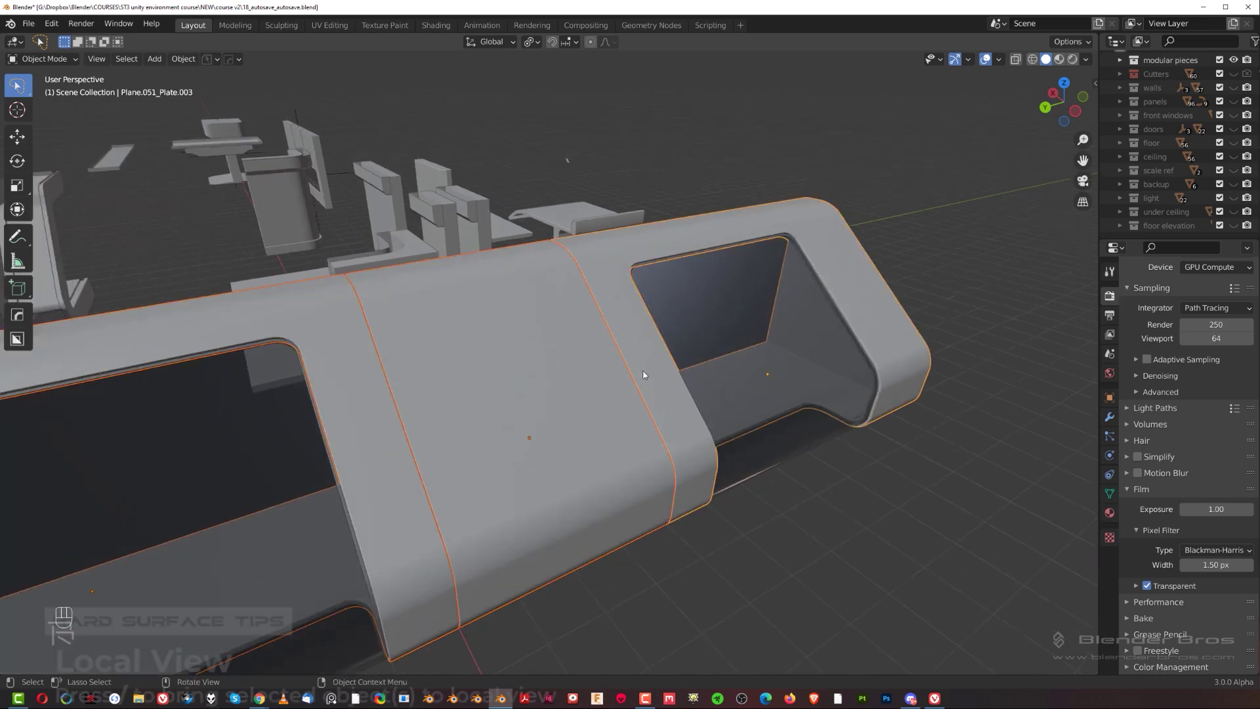
pyautogui.press('/')
pyautogui.moveTo(639, 381); pyautogui.dragTo(605, 375, button='middle')
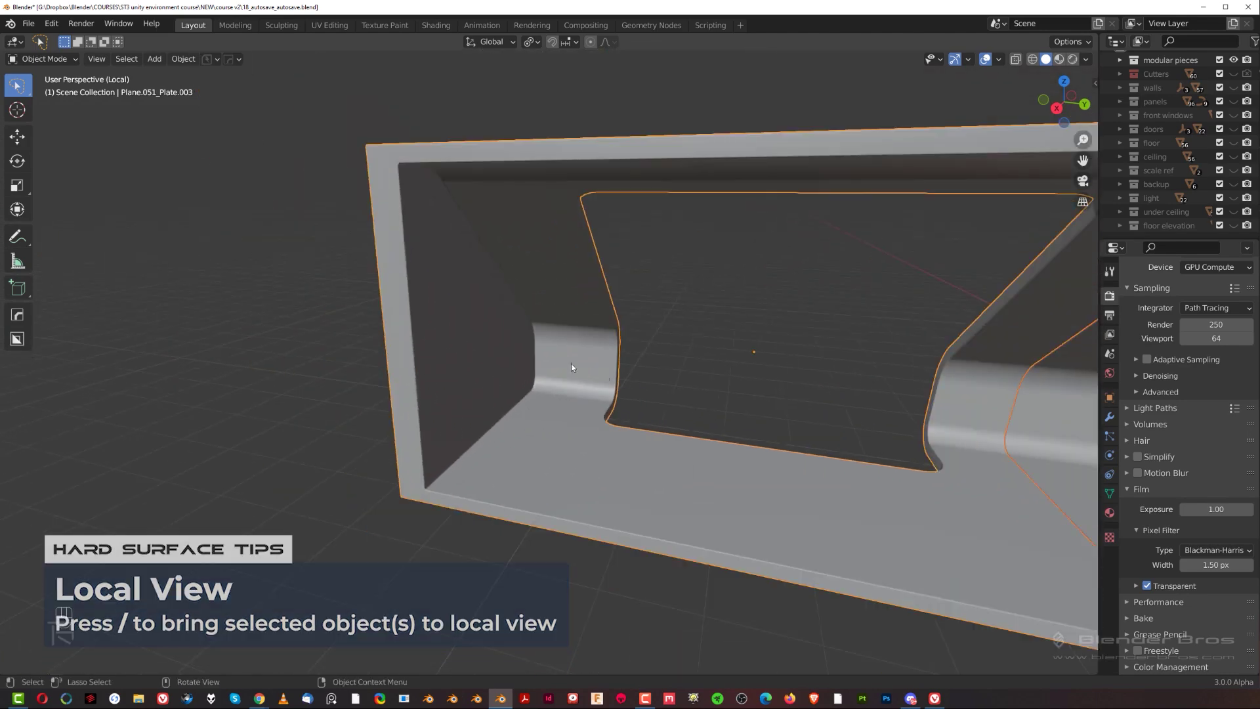
pyautogui.hotkey('ctrl', '`')
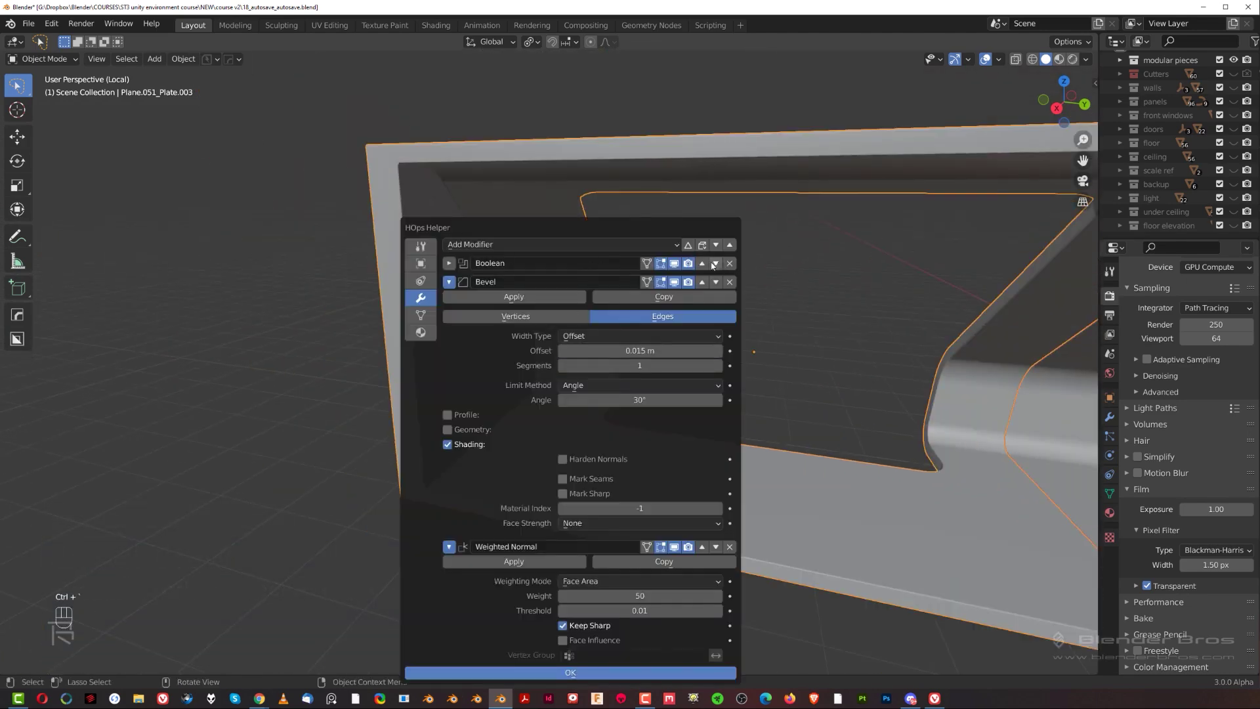
pyautogui.click(456, 265)
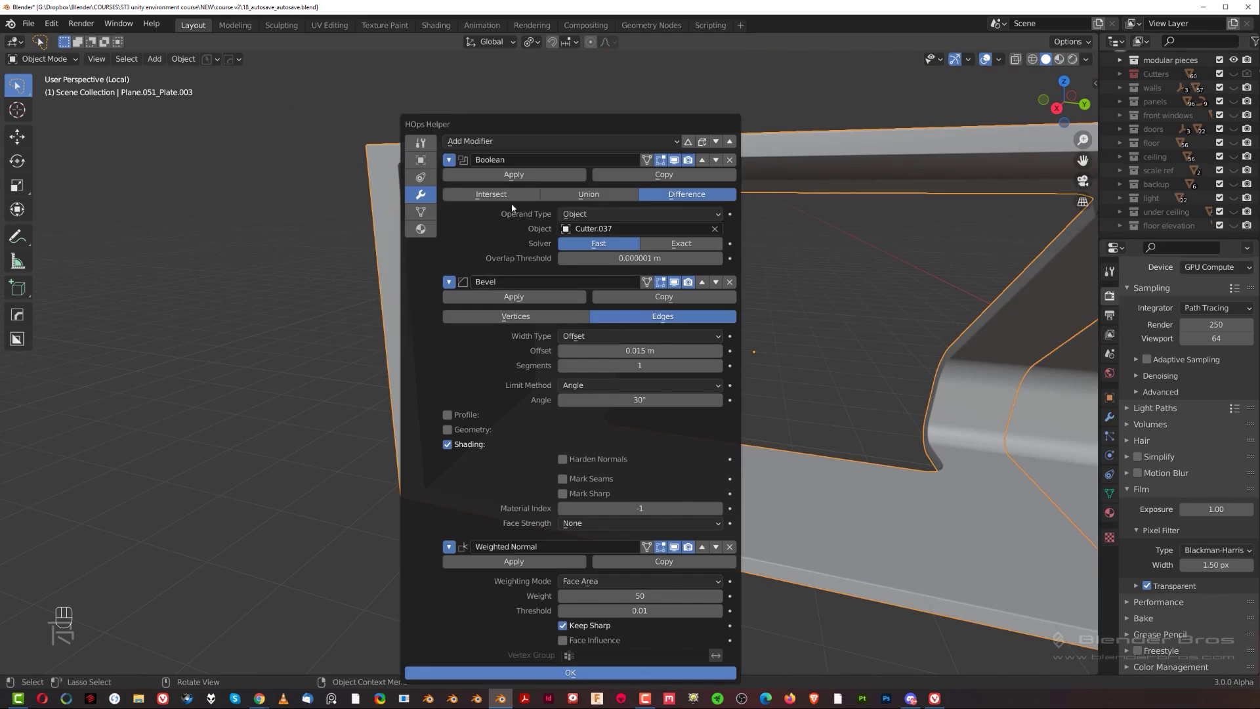
pyautogui.click(514, 175)
pyautogui.click(732, 162)
pyautogui.click(733, 162)
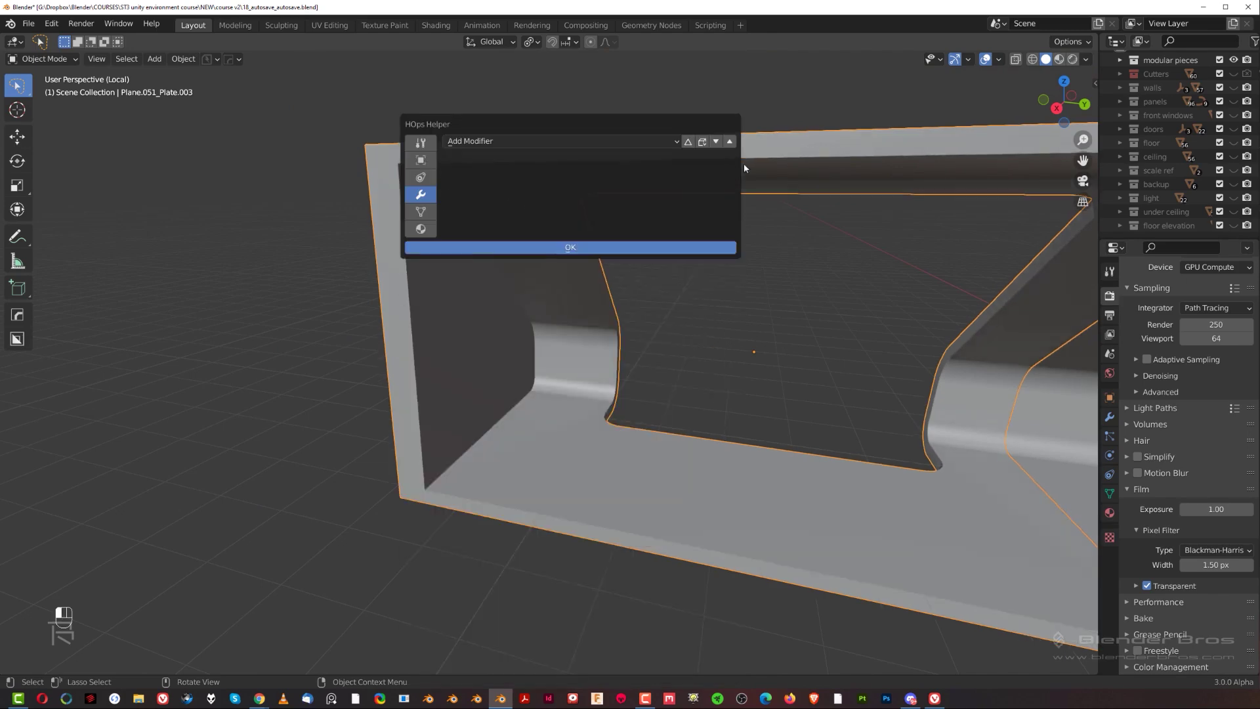
# Apply the Boolean on the shell's opposite end section and remove its Bevel and Weighted Normal modifiers.
pyautogui.click(847, 282)
pyautogui.scroll(-4, 868, 310)
pyautogui.hotkey('ctrl', '`')
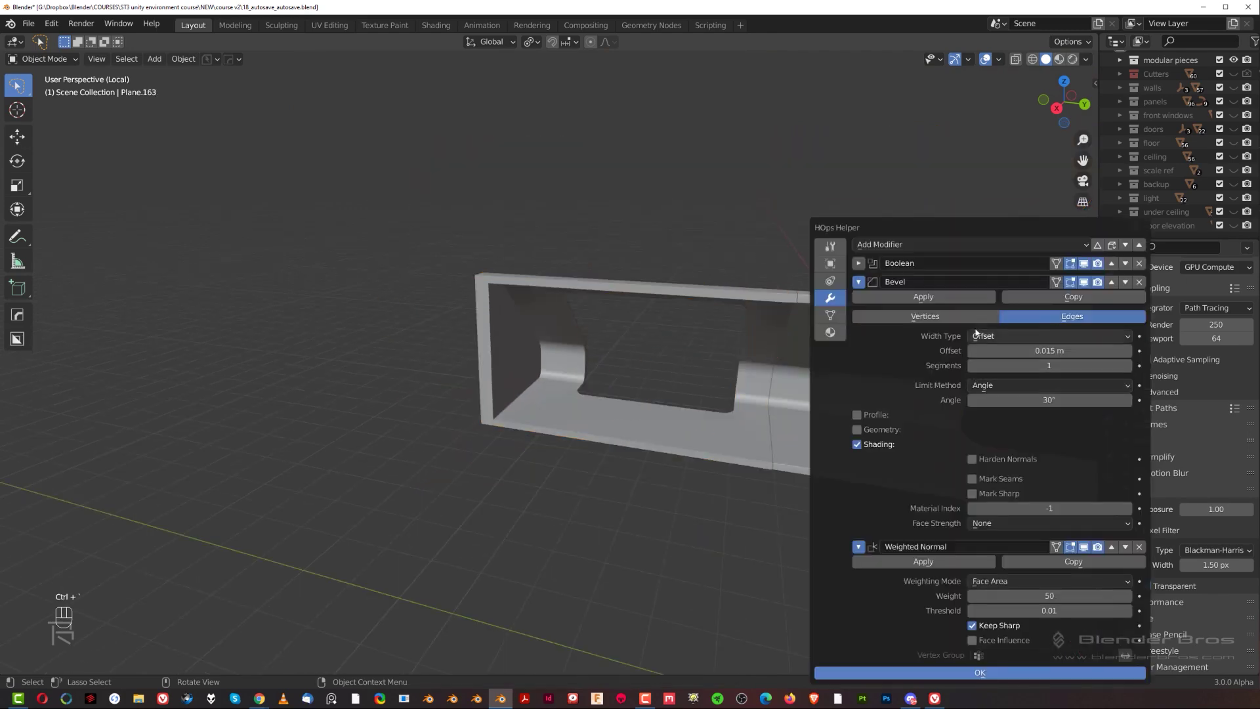
pyautogui.click(858, 265)
pyautogui.click(909, 181)
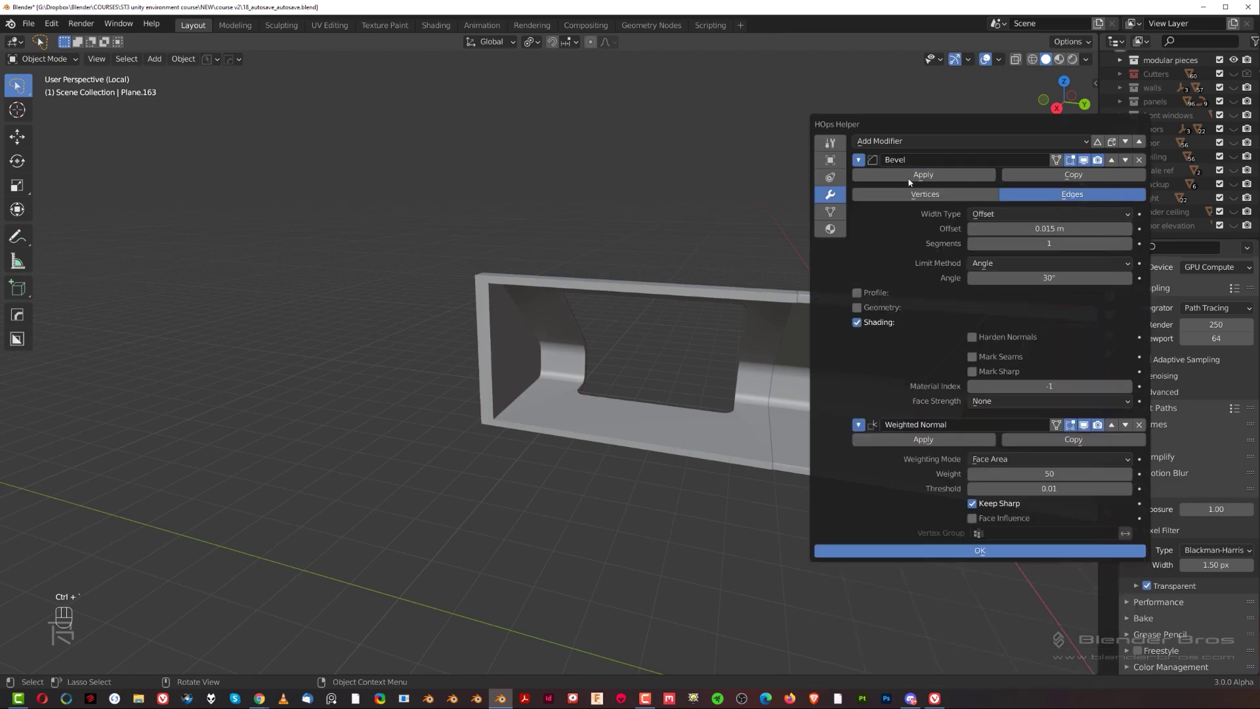
pyautogui.click(1139, 159)
pyautogui.click(1139, 160)
# Apply the Boolean on the shell's middle section and remove its Bevel and Weighted Normal modifiers.
pyautogui.click(761, 169)
pyautogui.hotkey('ctrl', '`')
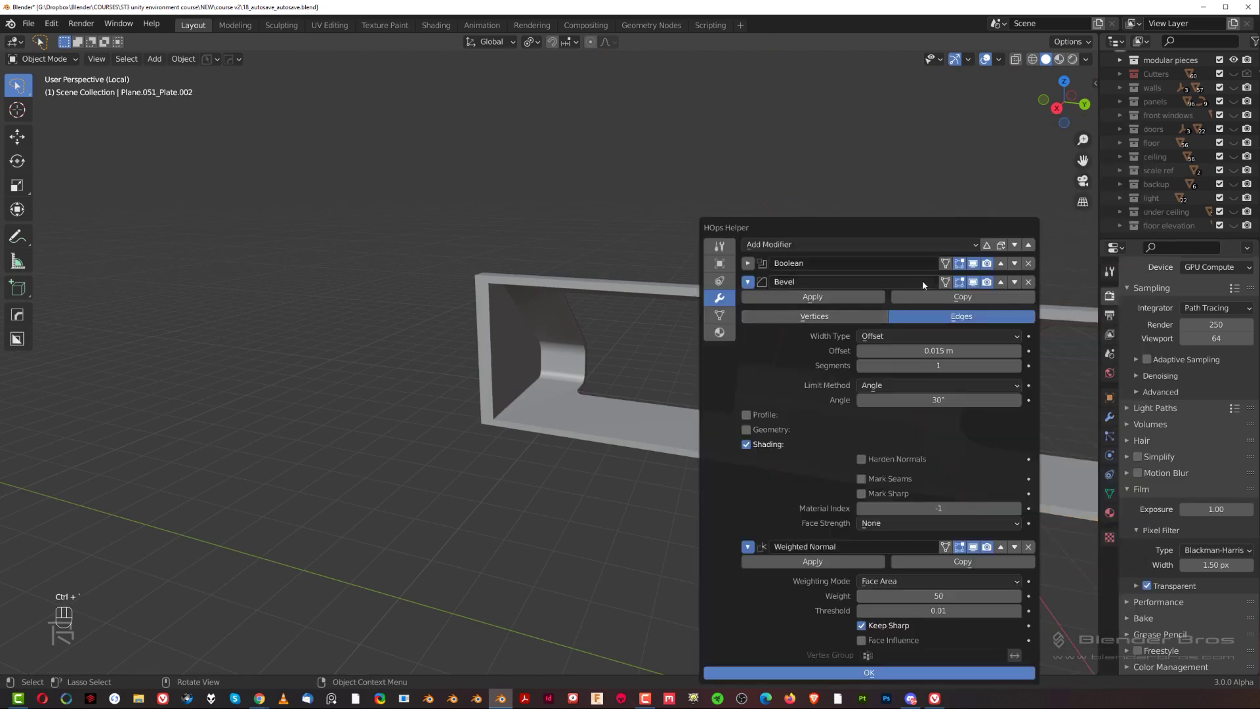
pyautogui.click(748, 264)
pyautogui.click(812, 175)
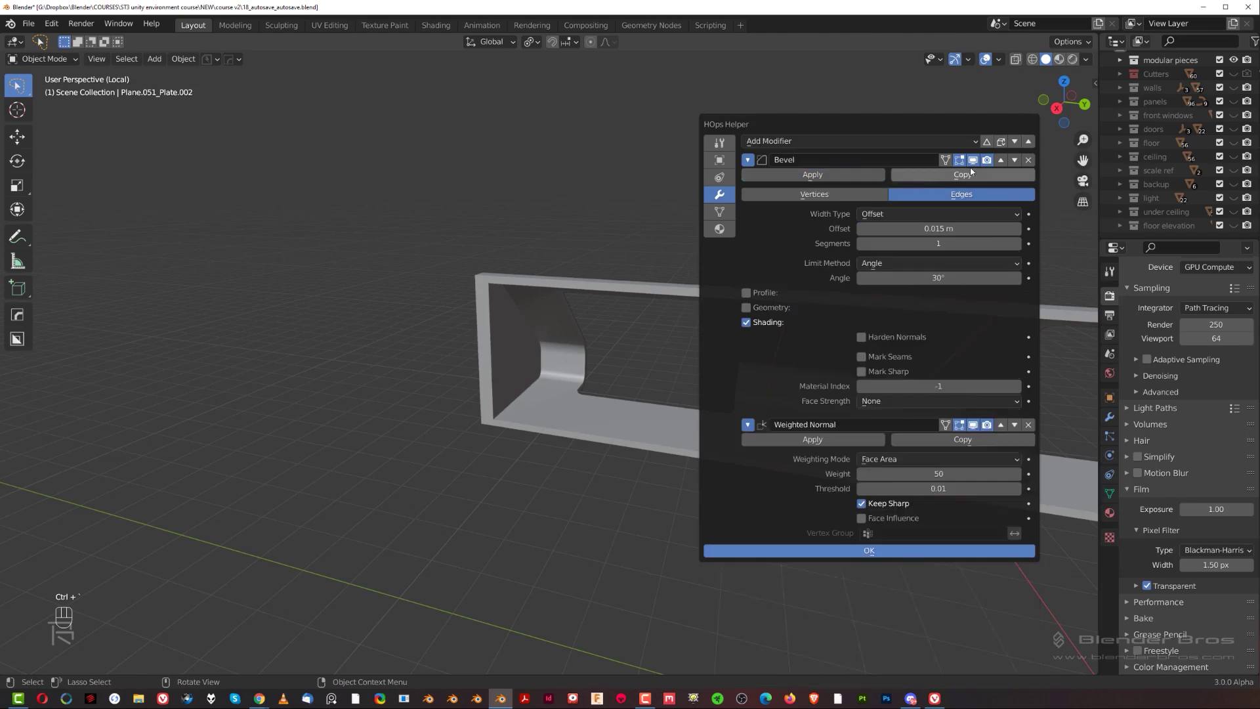
pyautogui.click(1029, 160)
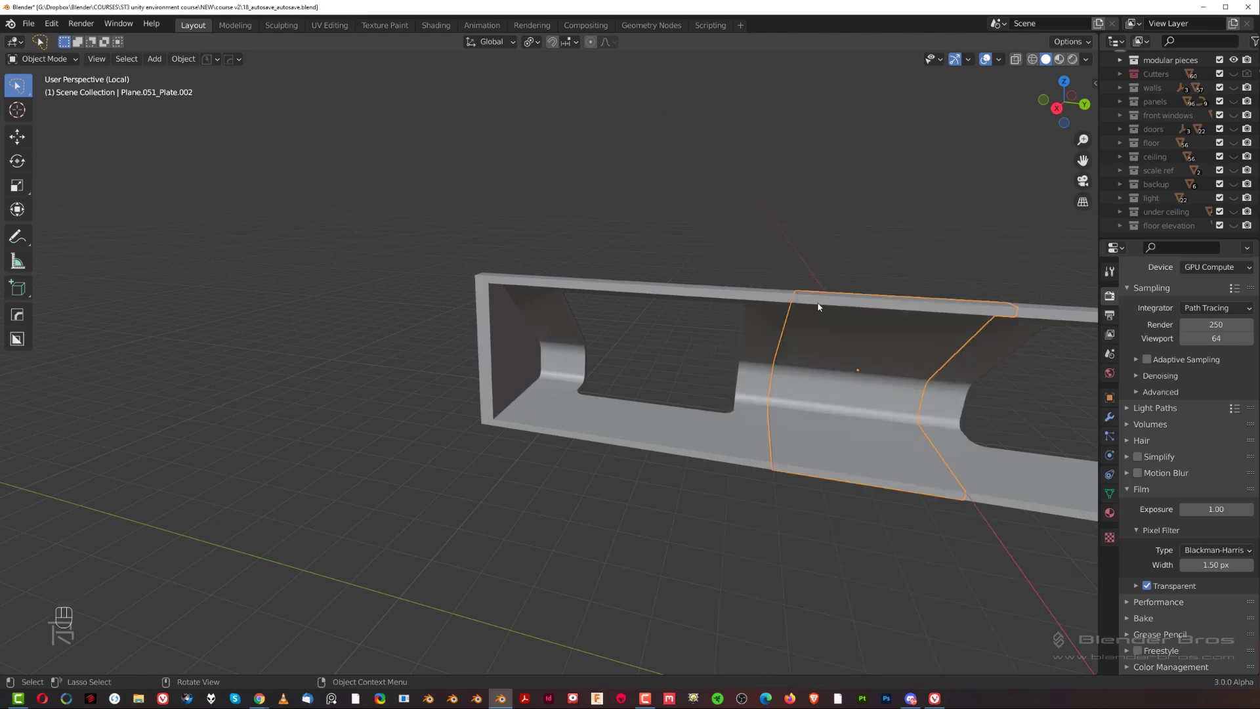
# Leave the isolated view and copy the modifiers from the curved corner wall piece to the front window shell sections.
pyautogui.keyDown('shift'); pyautogui.moveTo(816, 309); pyautogui.dragTo(521, 281, button='middle'); pyautogui.keyUp('shift')
pyautogui.scroll(-4, 686, 295)
pyautogui.moveTo(681, 318); pyautogui.dragTo(515, 377, button='middle')
pyautogui.scroll(-7, 544, 352)
pyautogui.press('/')
pyautogui.scroll(-6, 739, 323)
pyautogui.scroll(-3, 637, 344)
pyautogui.scroll(6, 636, 344)
pyautogui.moveTo(637, 345); pyautogui.dragTo(919, 338, button='middle')
pyautogui.keyDown('shift'); pyautogui.moveTo(919, 338); pyautogui.dragTo(773, 403, button='middle'); pyautogui.keyUp('shift')
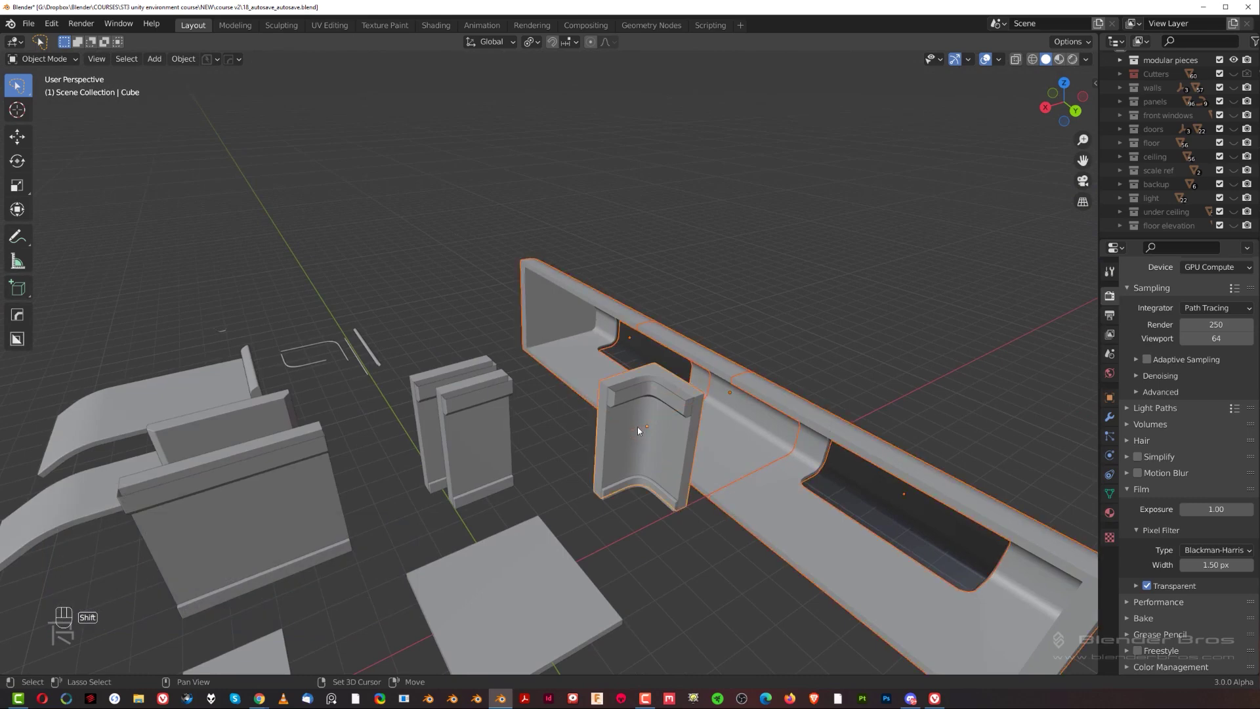
pyautogui.hotkey('ctrl', 'c')
pyautogui.click(659, 410)
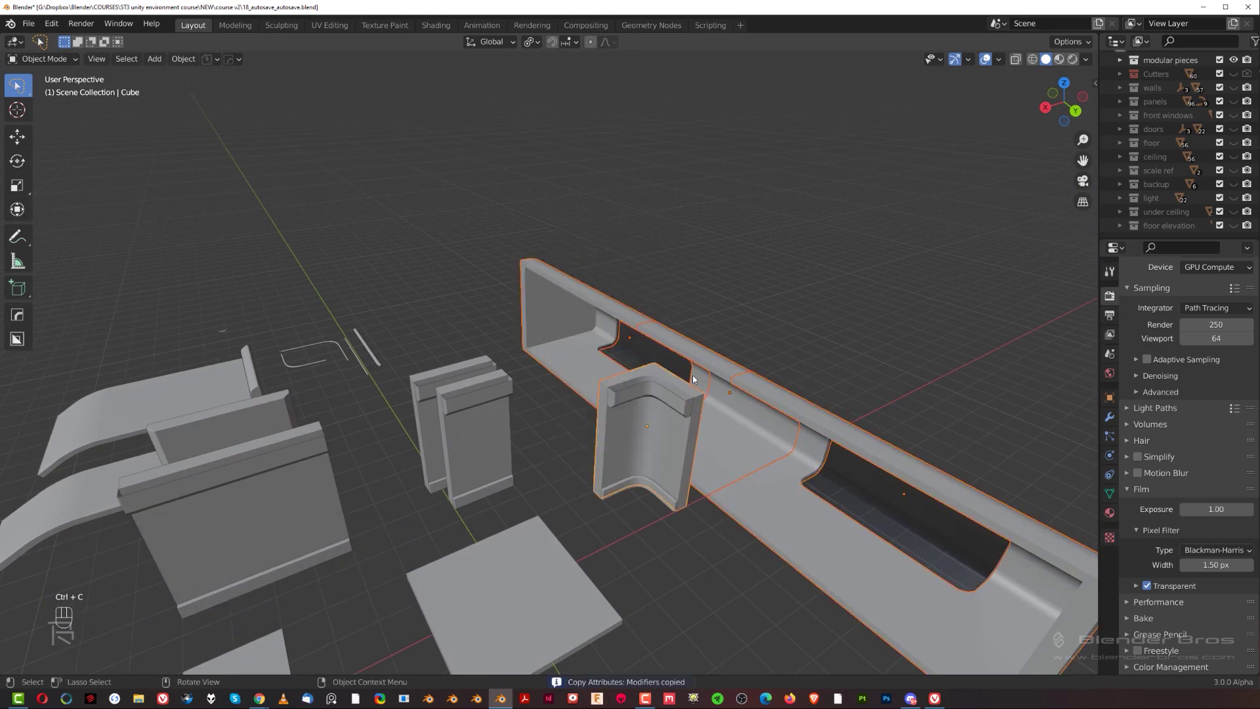
# Inspect the edges of the front window shell, the curved corner piece and the neighbouring wall panels.
pyautogui.scroll(5, 696, 378)
pyautogui.keyDown('shift'); pyautogui.moveTo(718, 317); pyautogui.dragTo(833, 604, button='middle'); pyautogui.keyUp('shift')
pyautogui.scroll(-10, 561, 442)
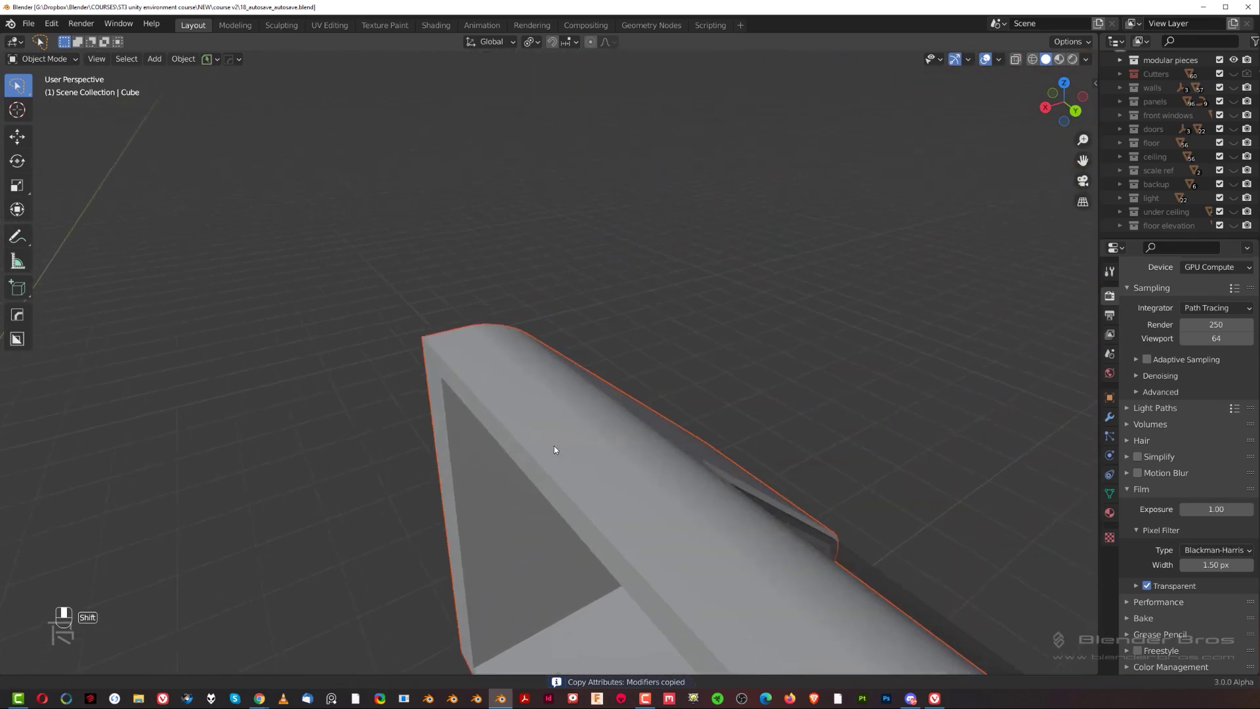
pyautogui.keyDown('shift'); pyautogui.moveTo(450, 388); pyautogui.dragTo(561, 439, button='middle'); pyautogui.keyUp('shift')
pyautogui.scroll(8, 641, 436)
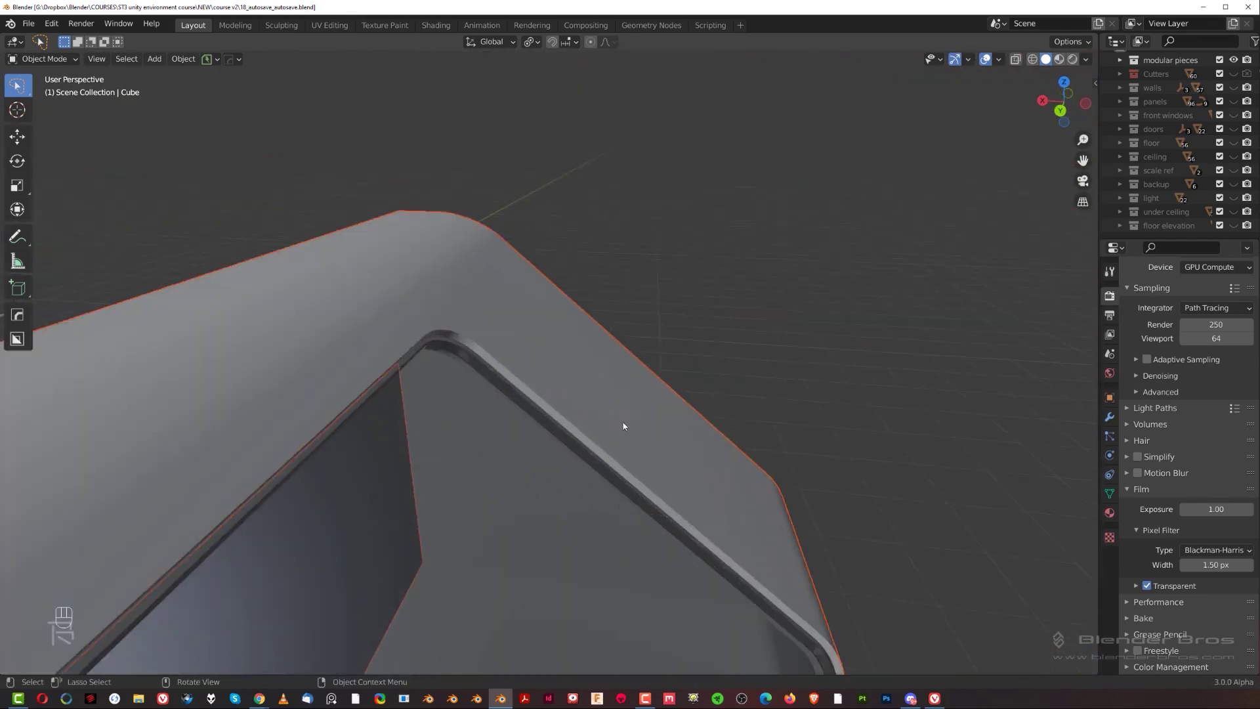
pyautogui.scroll(-10, 509, 439)
pyautogui.moveTo(387, 433); pyautogui.dragTo(506, 439, button='middle')
pyautogui.scroll(10, 505, 435)
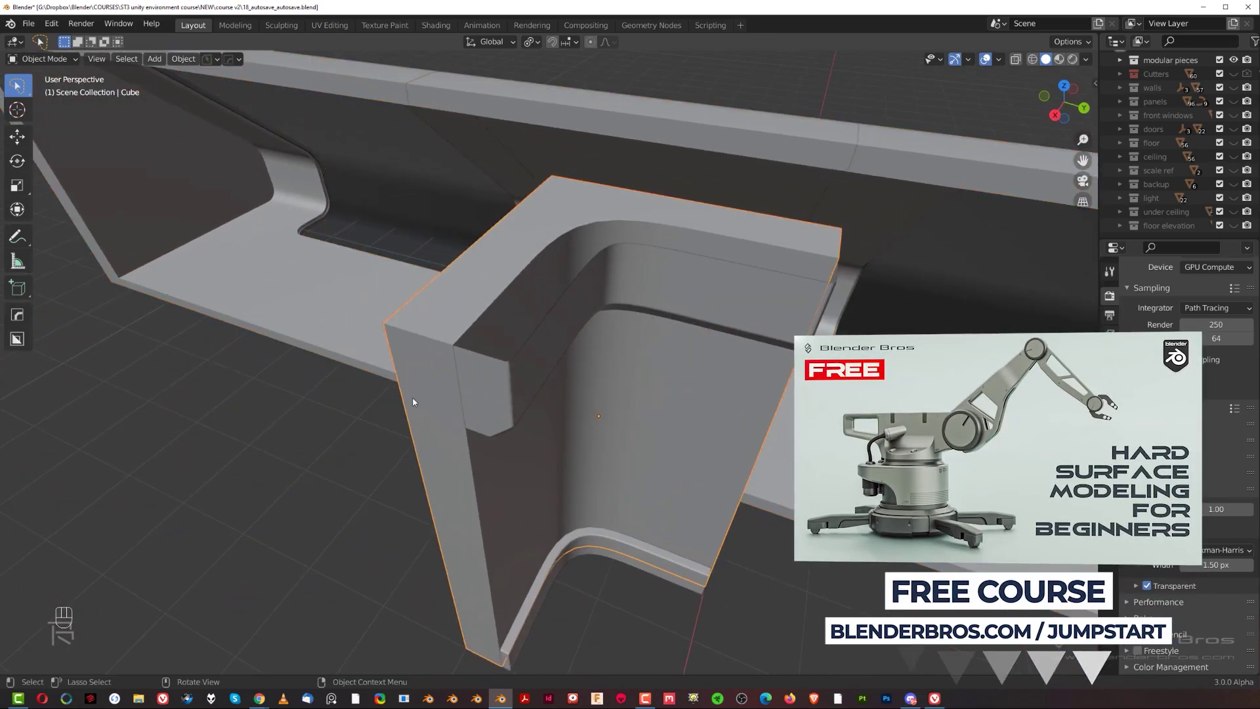
pyautogui.scroll(-4, 413, 402)
pyautogui.keyDown('shift'); pyautogui.moveTo(447, 387); pyautogui.dragTo(627, 323, button='middle'); pyautogui.keyUp('shift')
pyautogui.keyDown('shift'); pyautogui.moveTo(344, 465); pyautogui.dragTo(724, 291, button='middle'); pyautogui.keyUp('shift')
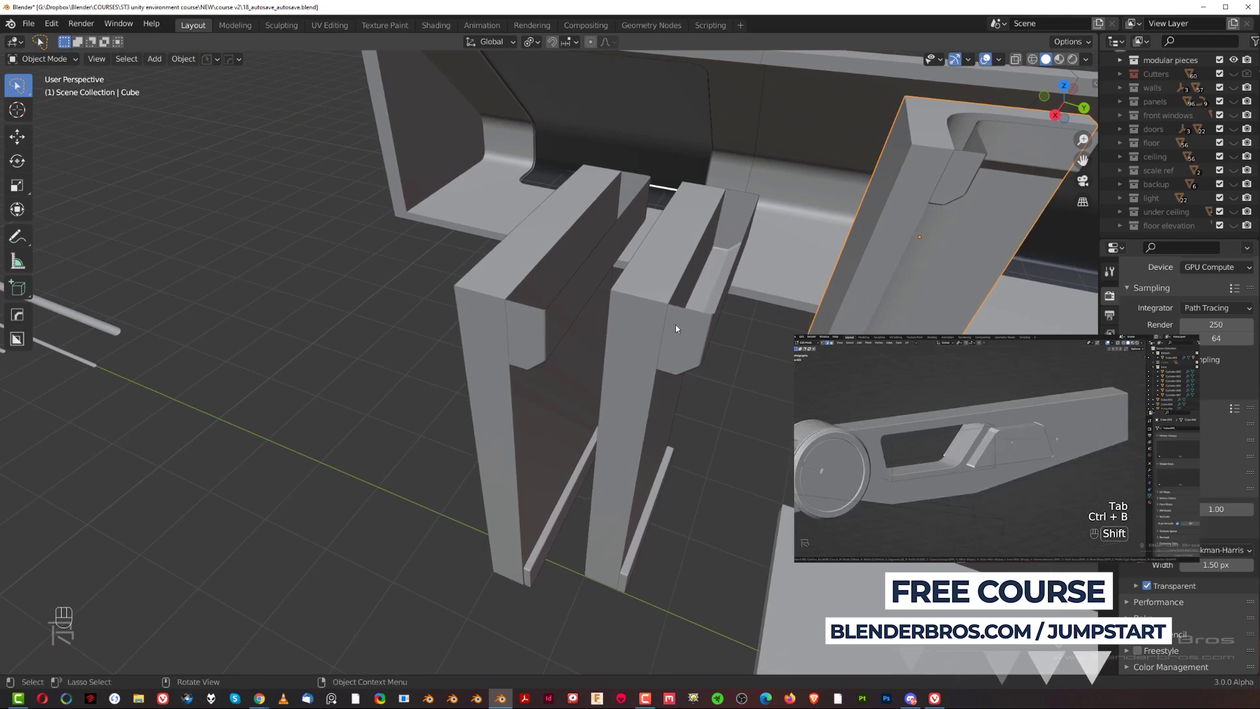
pyautogui.scroll(-4, 656, 373)
pyautogui.keyDown('shift'); pyautogui.moveTo(561, 321); pyautogui.dragTo(666, 168, button='middle'); pyautogui.keyUp('shift')
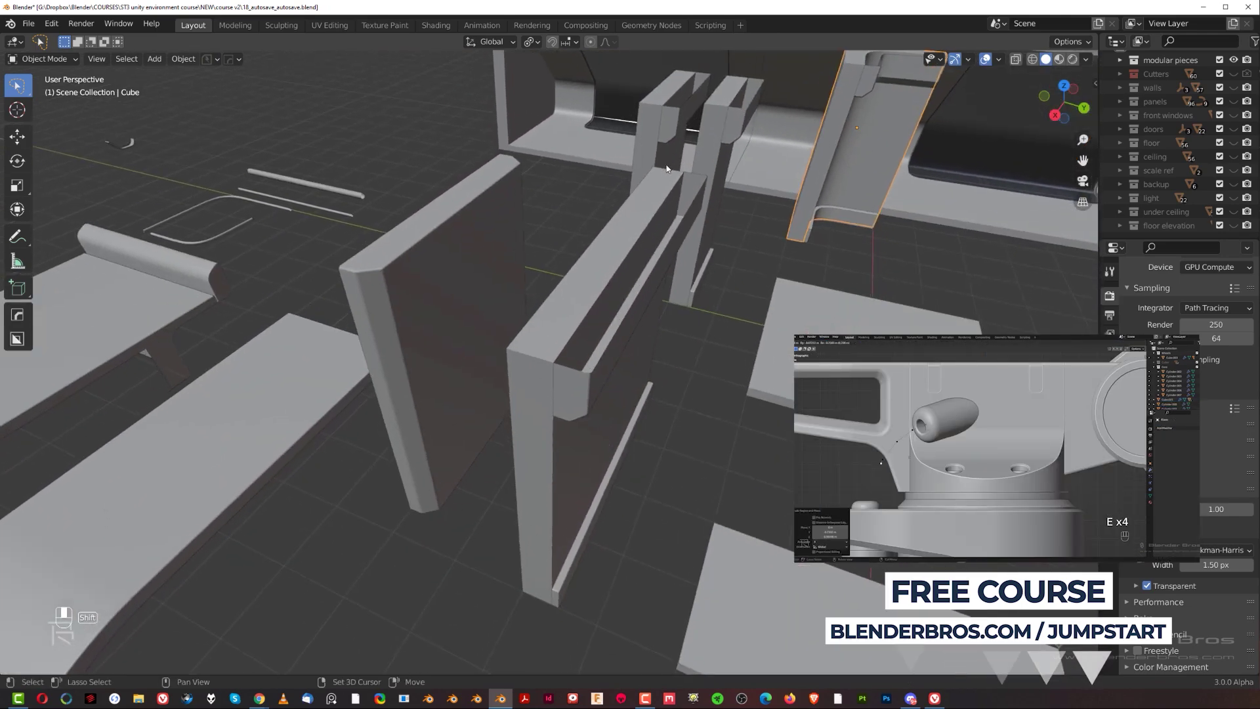
pyautogui.click(577, 278)
pyautogui.keyDown('shift'); pyautogui.click(646, 121); pyautogui.keyUp('shift')
pyautogui.keyDown('shift'); pyautogui.click(713, 124); pyautogui.keyUp('shift')
pyautogui.keyDown('shift'); pyautogui.click(829, 125); pyautogui.keyUp('shift')
pyautogui.scroll(-8, 668, 354)
pyautogui.keyDown('shift'); pyautogui.moveTo(537, 432); pyautogui.dragTo(549, 331, button='middle'); pyautogui.keyUp('shift')
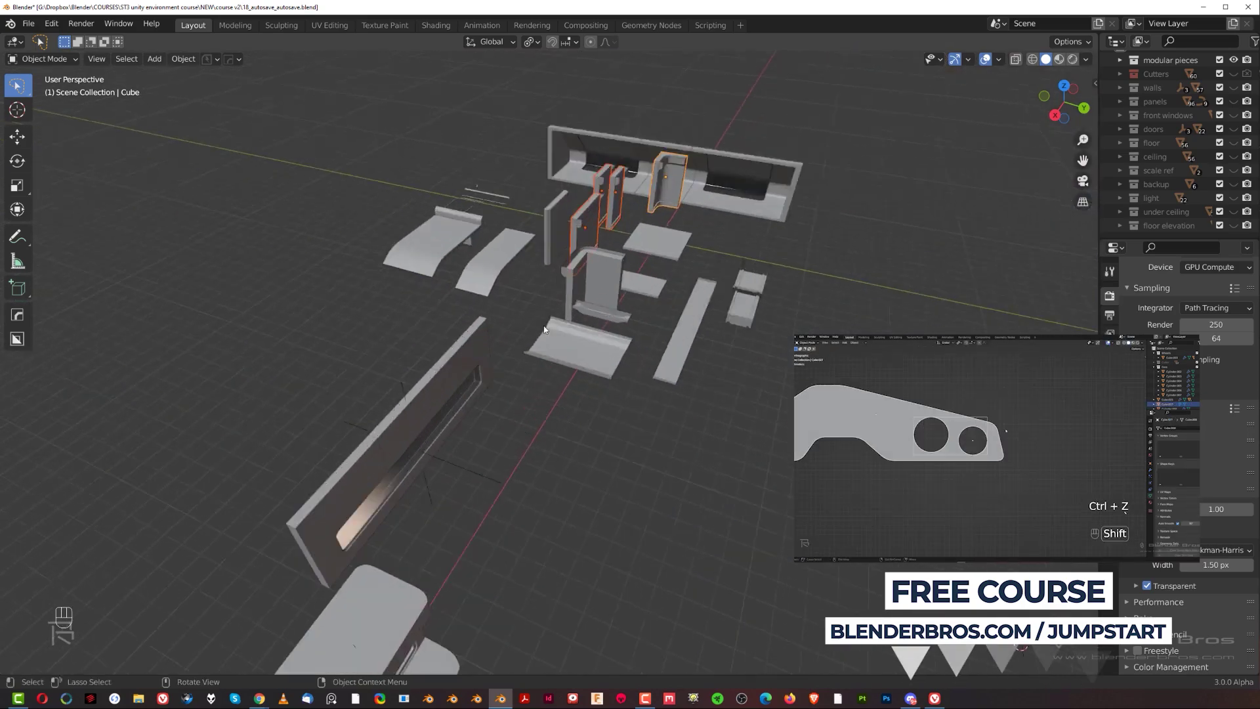
# Check the Bevel modifier settings of the large rounded corner wall.
pyautogui.scroll(6, 548, 331)
pyautogui.keyDown('shift'); pyautogui.moveTo(624, 242); pyautogui.dragTo(530, 340, button='middle'); pyautogui.keyUp('shift')
pyautogui.scroll(4, 531, 340)
pyautogui.keyDown('shift'); pyautogui.moveTo(552, 265); pyautogui.dragTo(508, 312, button='middle'); pyautogui.keyUp('shift')
pyautogui.hotkey('ctrl', '`')
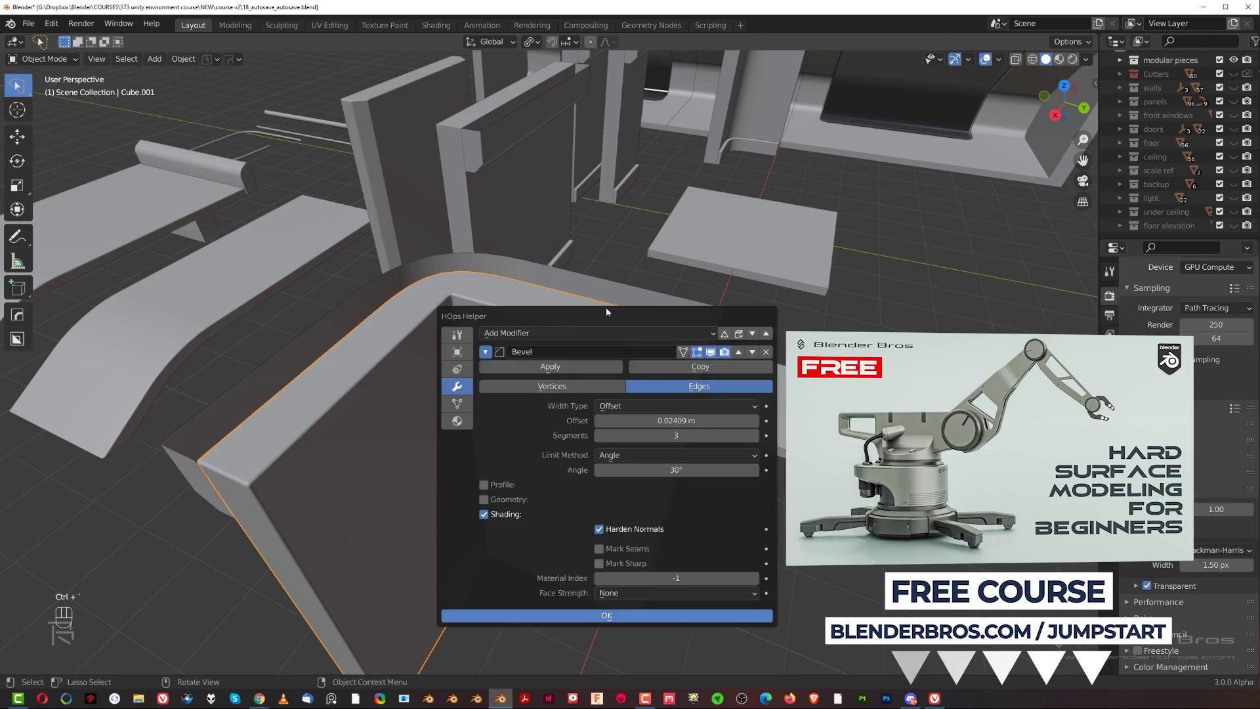
# Copy the modifiers from the large rounded corner wall to the three straight wall panels and the smaller curved corner piece.
pyautogui.click(645, 254)
pyautogui.scroll(-5, 645, 254)
pyautogui.keyDown('shift'); pyautogui.moveTo(624, 246); pyautogui.dragTo(595, 319, button='middle'); pyautogui.keyUp('shift')
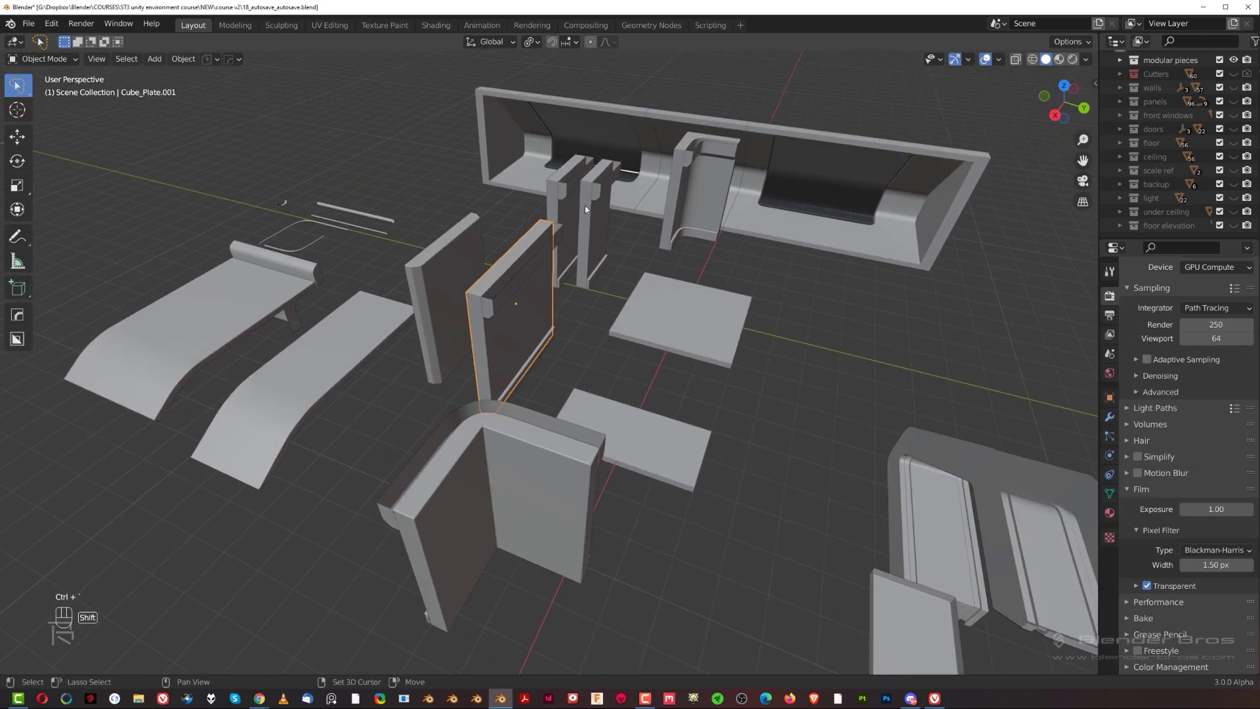
pyautogui.keyDown('shift'); pyautogui.click(552, 206); pyautogui.keyUp('shift')
pyautogui.keyDown('shift'); pyautogui.click(583, 219); pyautogui.keyUp('shift')
pyautogui.keyDown('shift'); pyautogui.click(525, 462); pyautogui.keyUp('shift')
pyautogui.hotkey('ctrl', 'c')
pyautogui.click(531, 482)
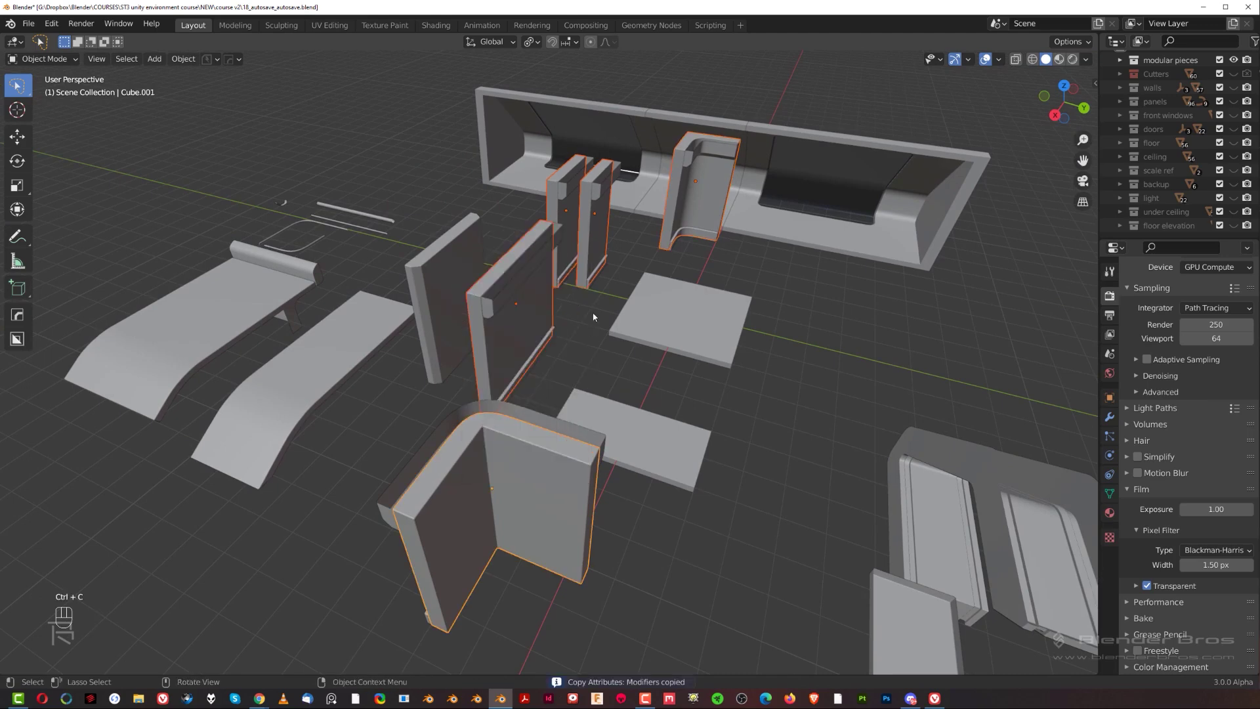
# Copy the modifiers from the smaller curved corner piece to the middle section of the front window shell.
pyautogui.keyDown('shift'); pyautogui.moveTo(590, 327); pyautogui.dragTo(591, 415, button='middle'); pyautogui.keyUp('shift')
pyautogui.scroll(5, 484, 394)
pyautogui.keyDown('shift'); pyautogui.moveTo(560, 247); pyautogui.dragTo(533, 382, button='middle'); pyautogui.keyUp('shift')
pyautogui.scroll(3, 570, 365)
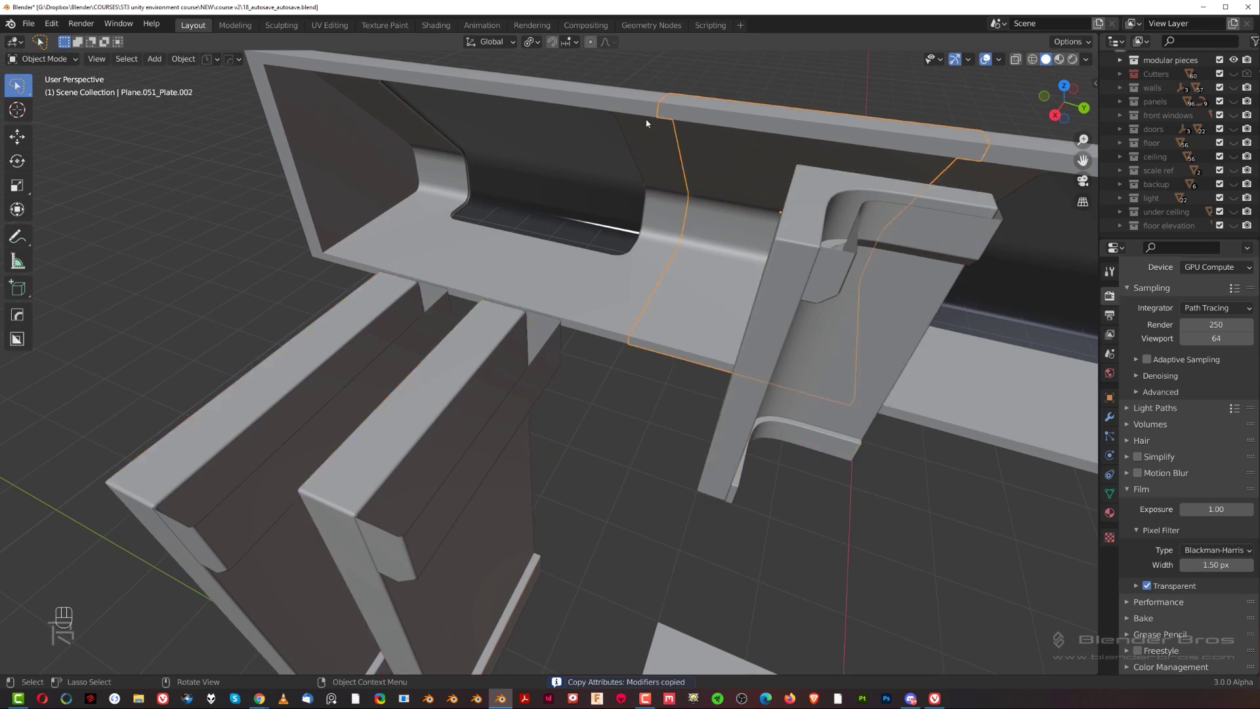
pyautogui.hotkey('ctrl', 'c')
pyautogui.click(803, 234)
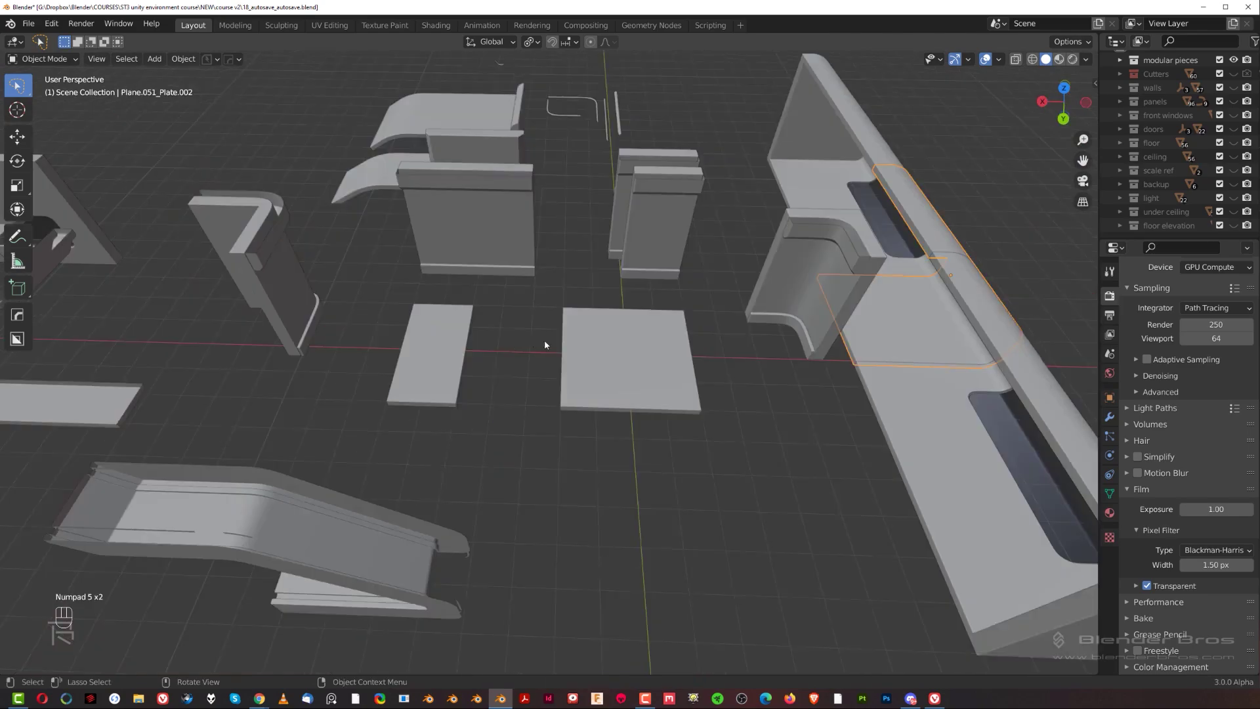
# Examine the curved corner piece, the pipes and the full set of modular pieces from several angles.
pyautogui.scroll(10, 552, 372)
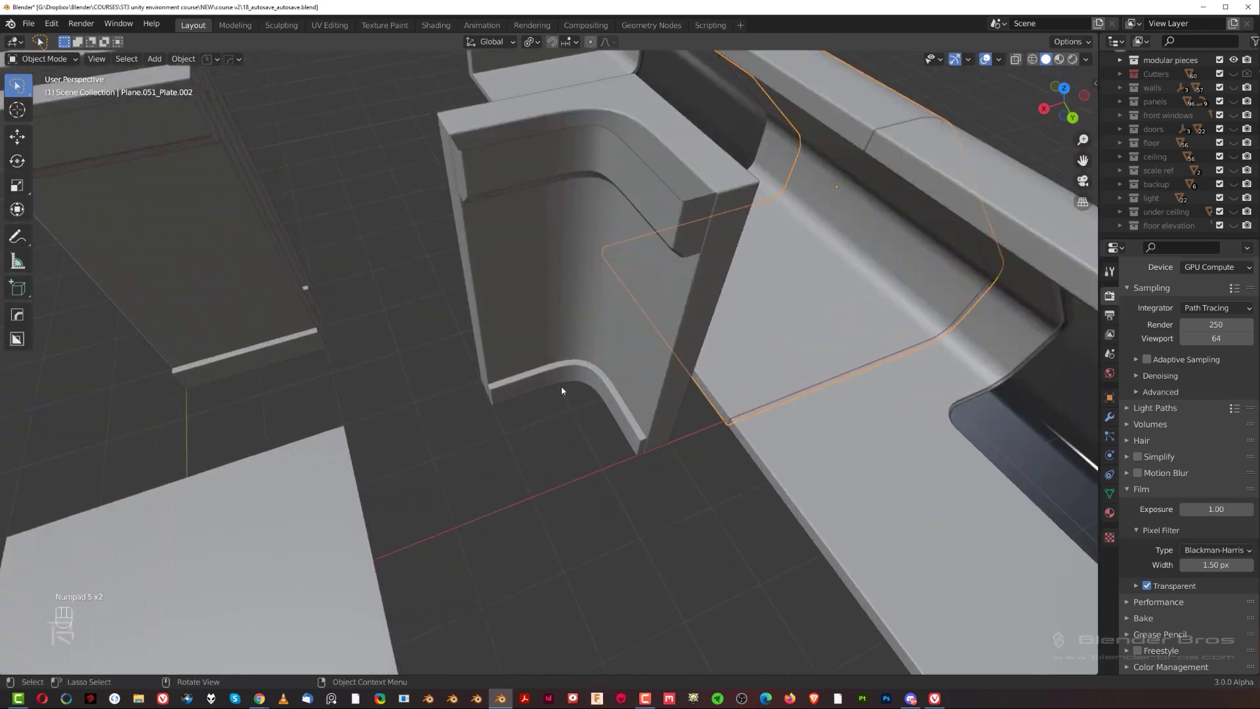
pyautogui.moveTo(568, 379); pyautogui.dragTo(650, 408, button='middle')
pyautogui.scroll(-6, 556, 394)
pyautogui.keyDown('shift'); pyautogui.moveTo(577, 372); pyautogui.dragTo(813, 180, button='middle'); pyautogui.keyUp('shift')
pyautogui.moveTo(515, 391); pyautogui.dragTo(563, 393, button='middle')
pyautogui.keyDown('shift'); pyautogui.moveTo(562, 394); pyautogui.dragTo(236, 464, button='middle'); pyautogui.keyUp('shift')
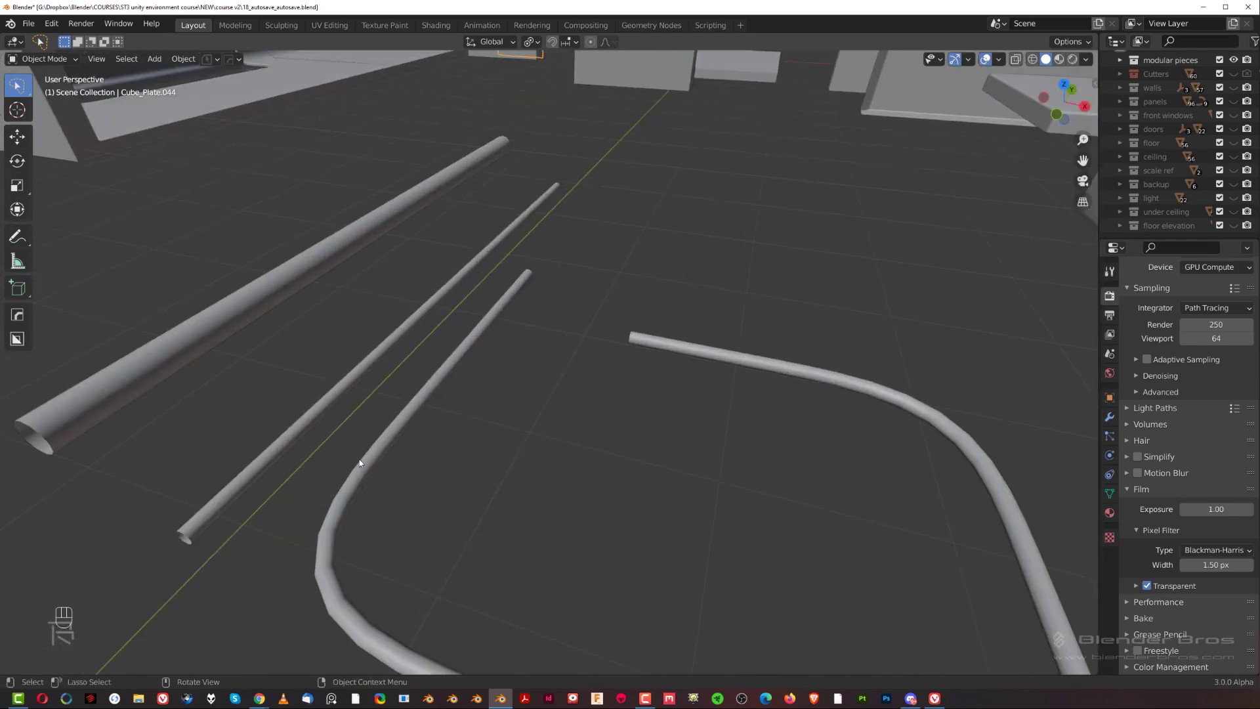
pyautogui.scroll(-8, 360, 462)
pyautogui.moveTo(359, 462); pyautogui.dragTo(459, 328, button='middle')
pyautogui.scroll(5, 541, 363)
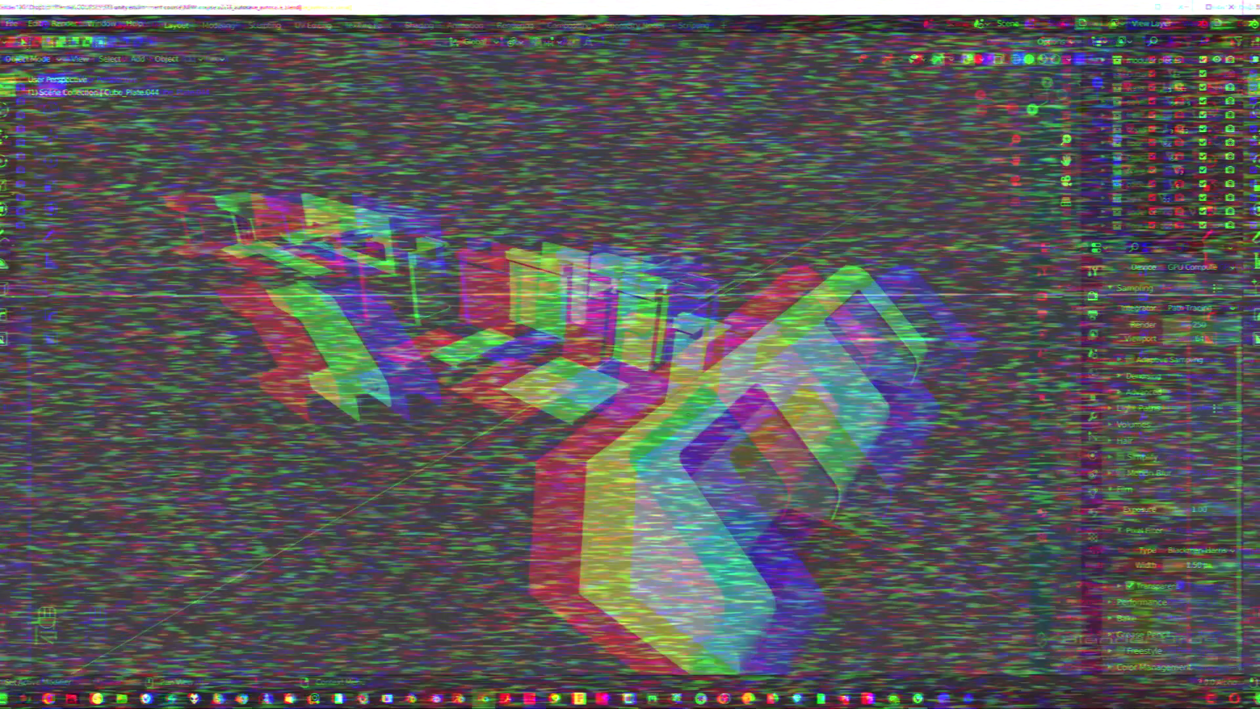